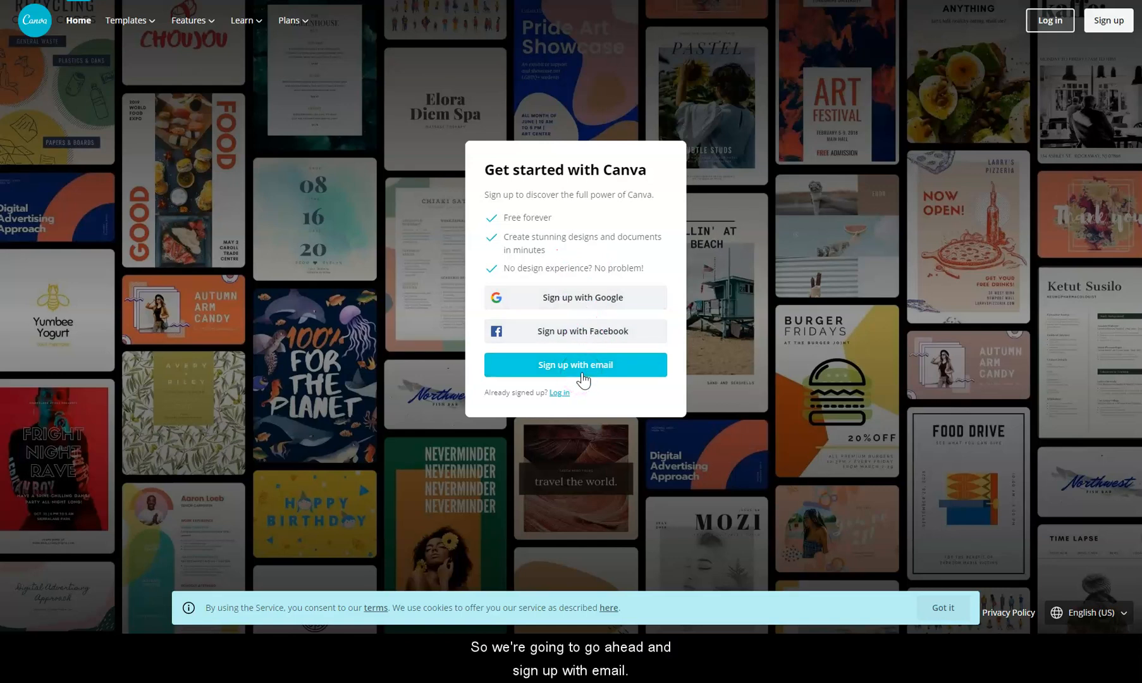
- Start an email sign-up and fill in the account's email and password
click(583, 373)
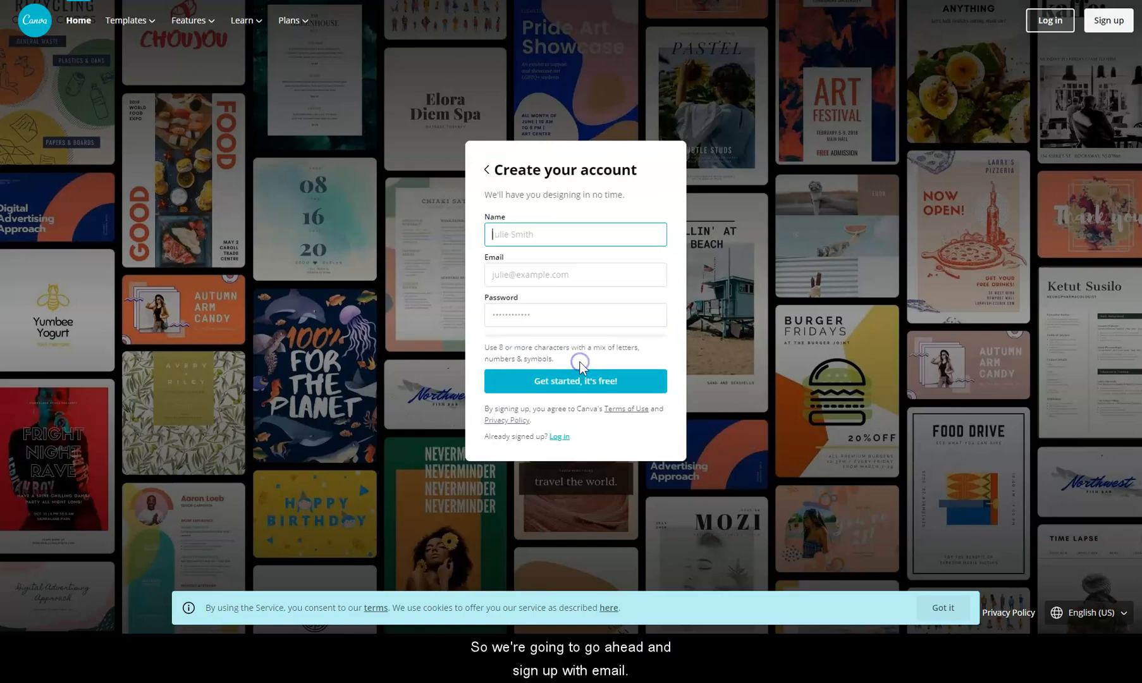
click(516, 239)
click(543, 274)
triple_click(542, 276)
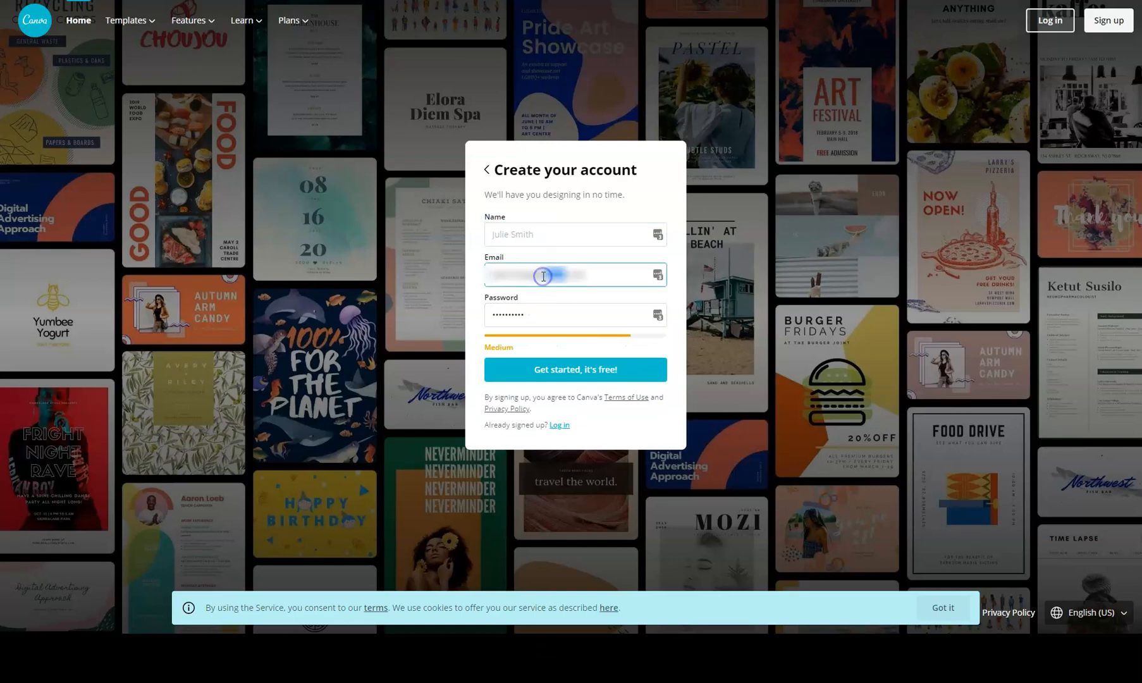
click(543, 276)
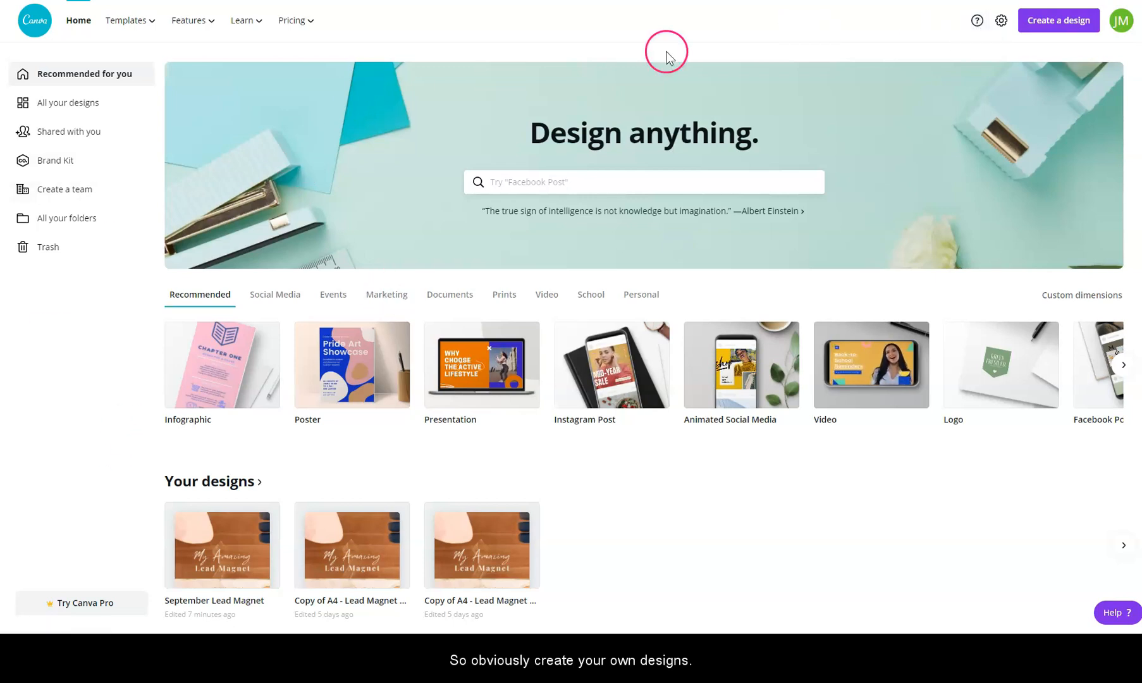
- Examine the design types offered for a new design, from custom dimensions and social media posts to print formats
click(1041, 32)
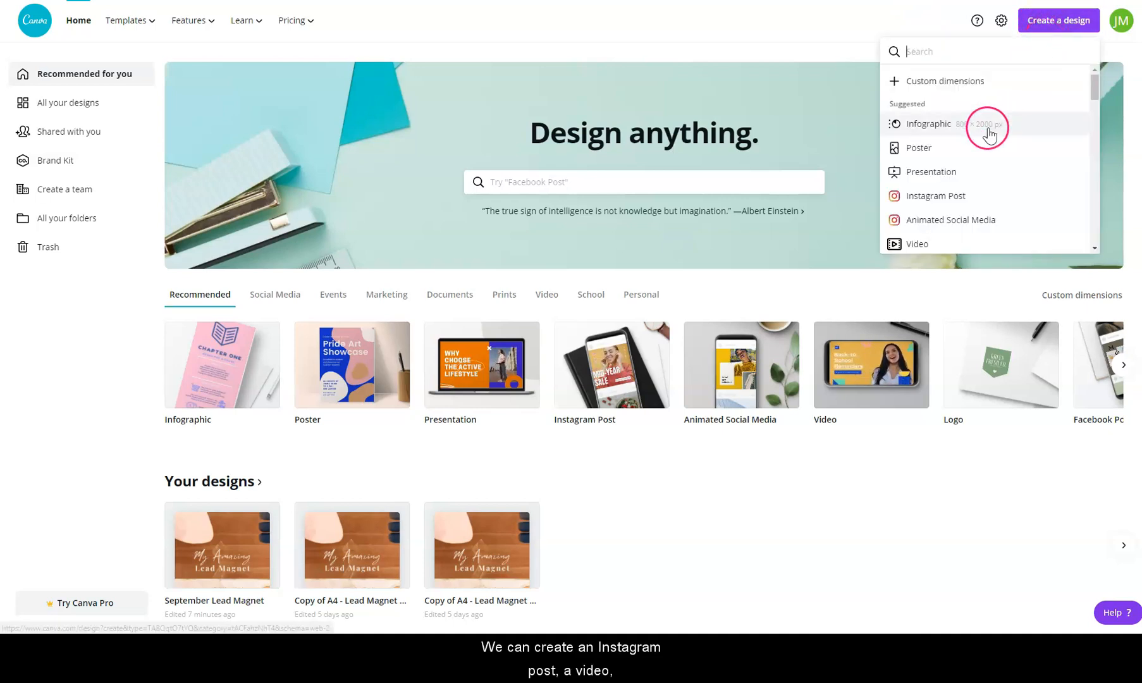
scroll(943, 191, down, 3)
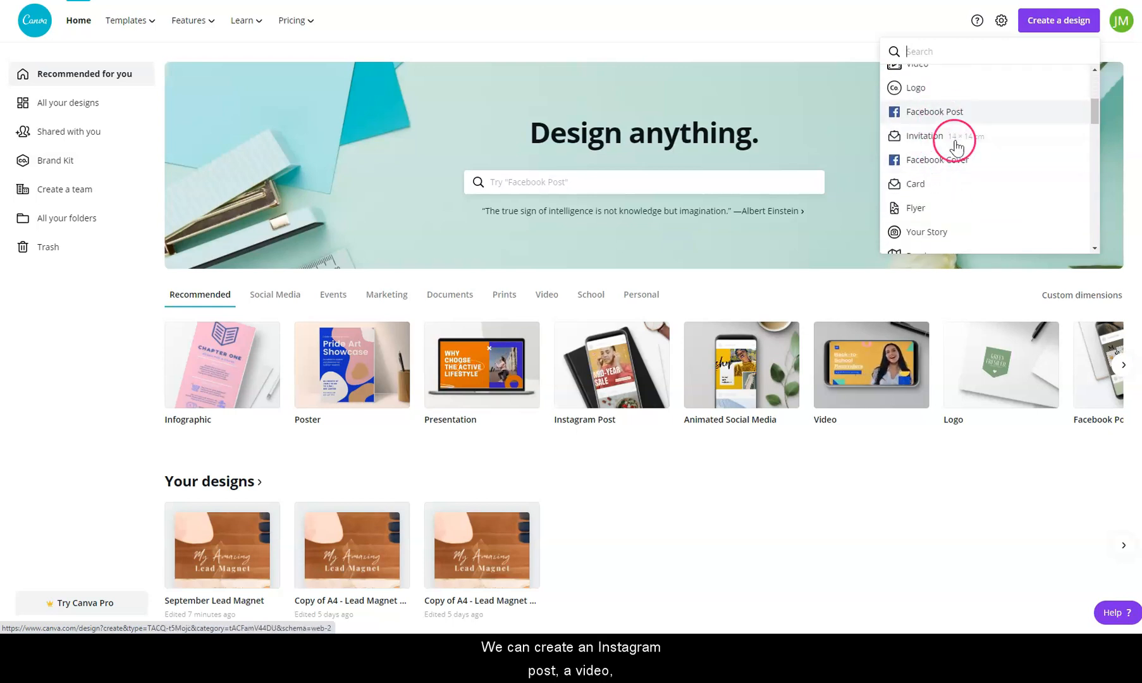
scroll(944, 180, down, 3)
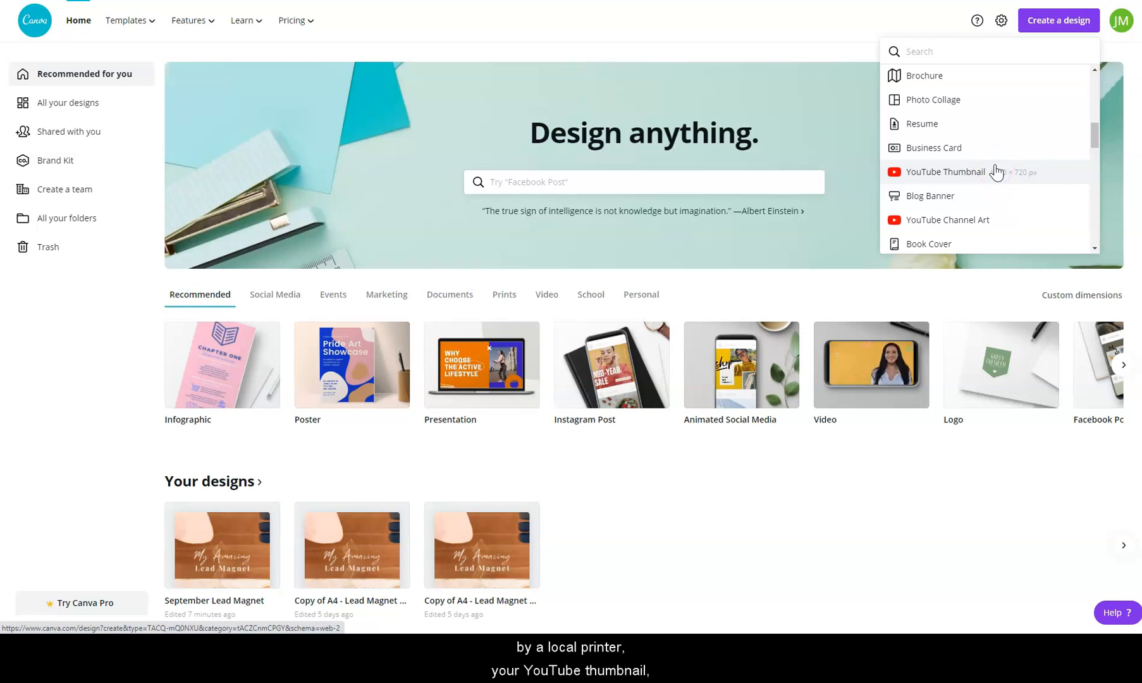
scroll(996, 171, down, 2)
scroll(997, 168, down, 6)
scroll(997, 168, up, 5)
scroll(993, 158, up, 5)
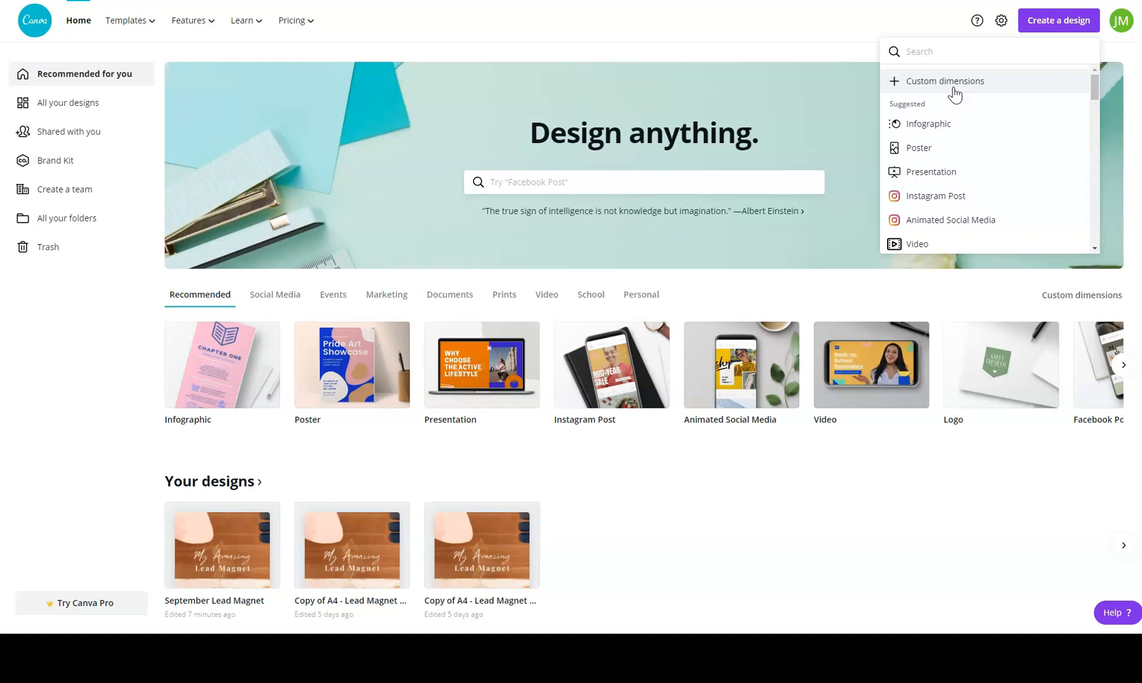
click(107, 383)
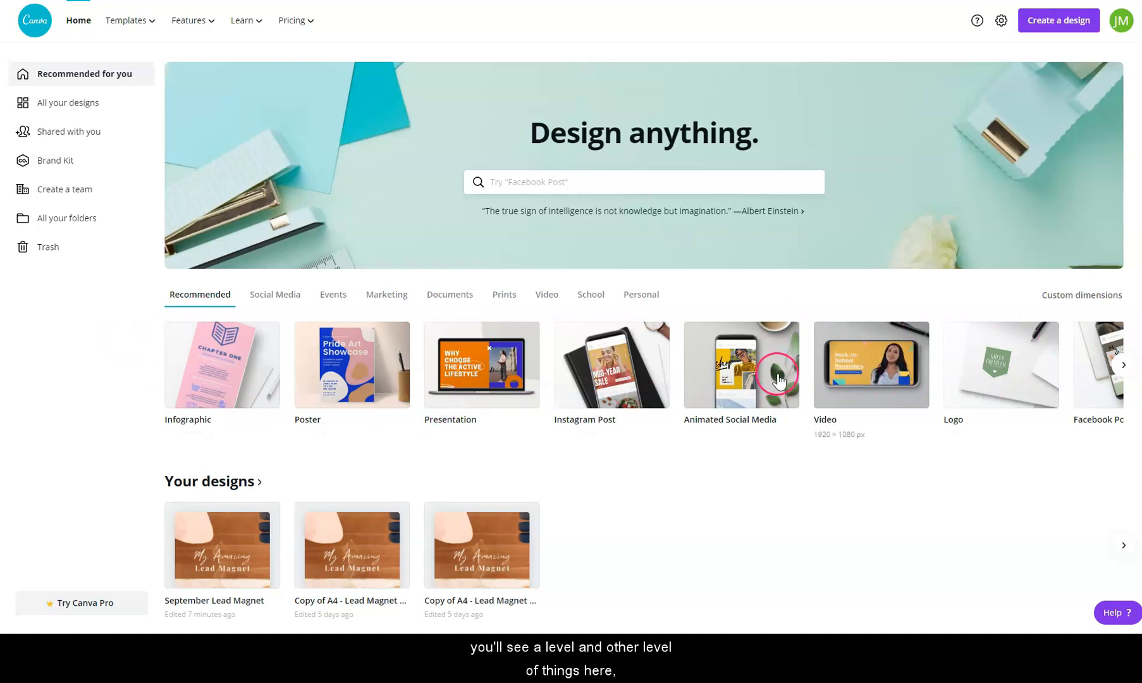
- Review the existing designs on the home page and in the full designs list, and return to the recommended page
scroll(347, 387, down, 2)
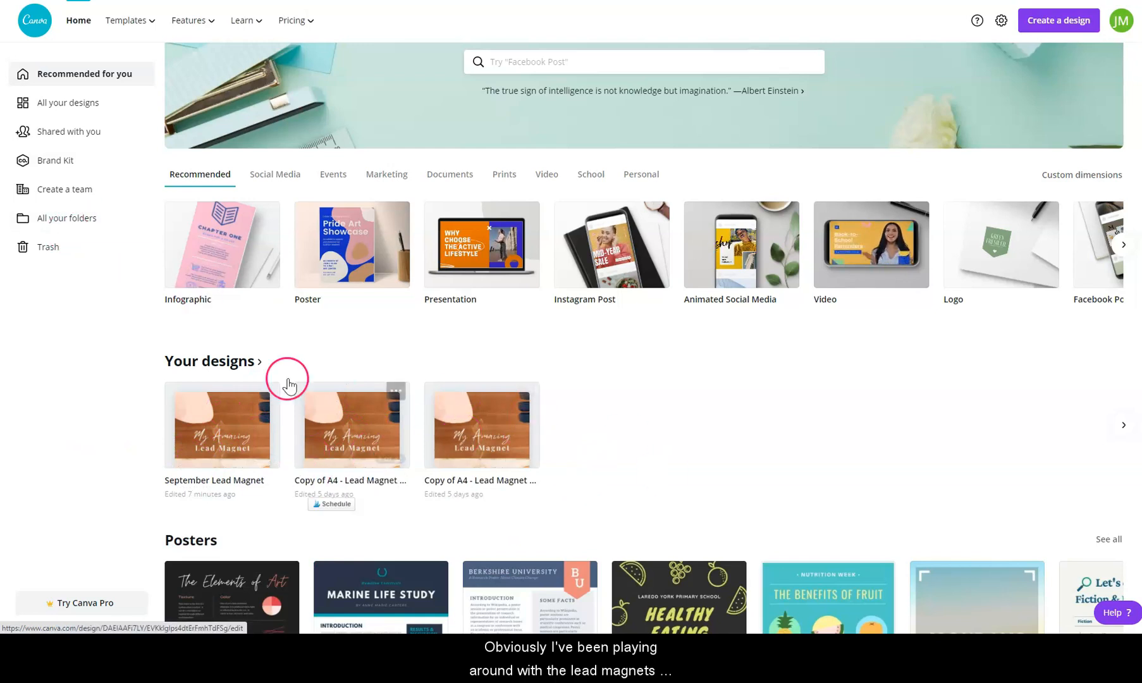
scroll(276, 407, up, 2)
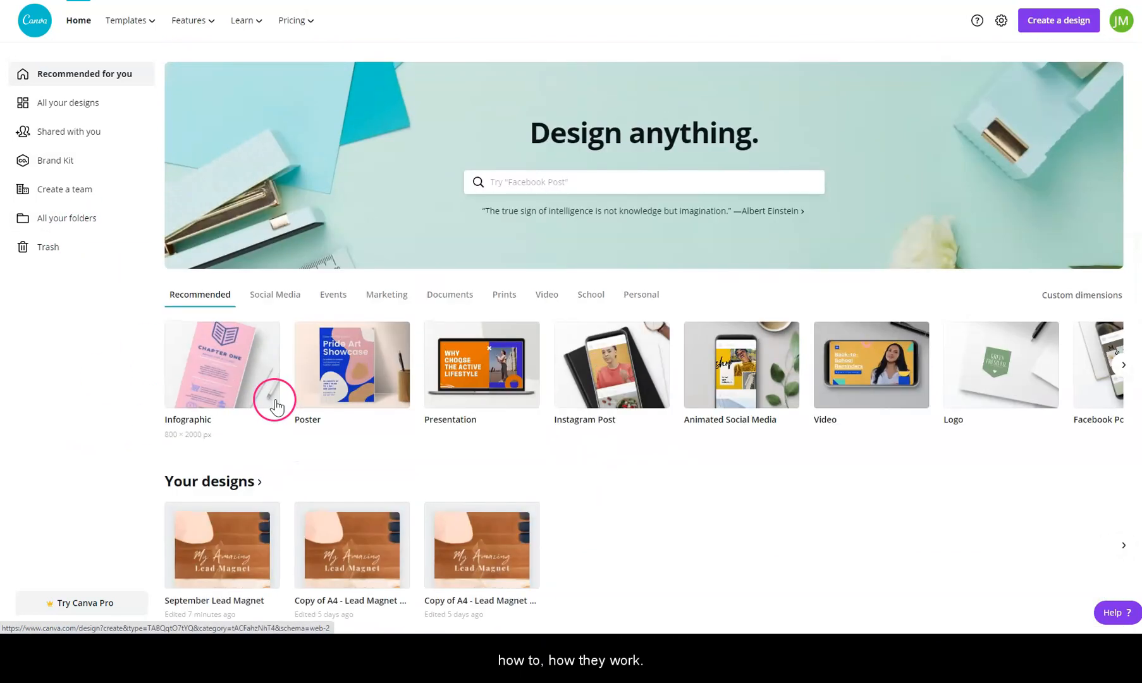
click(102, 109)
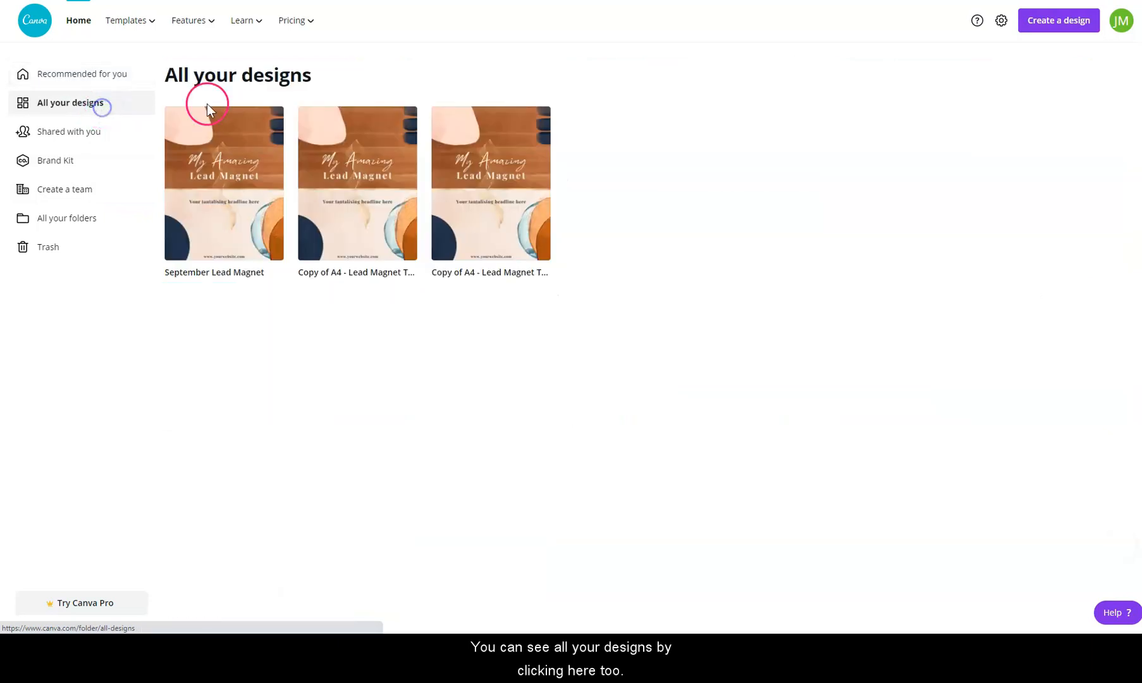
click(109, 76)
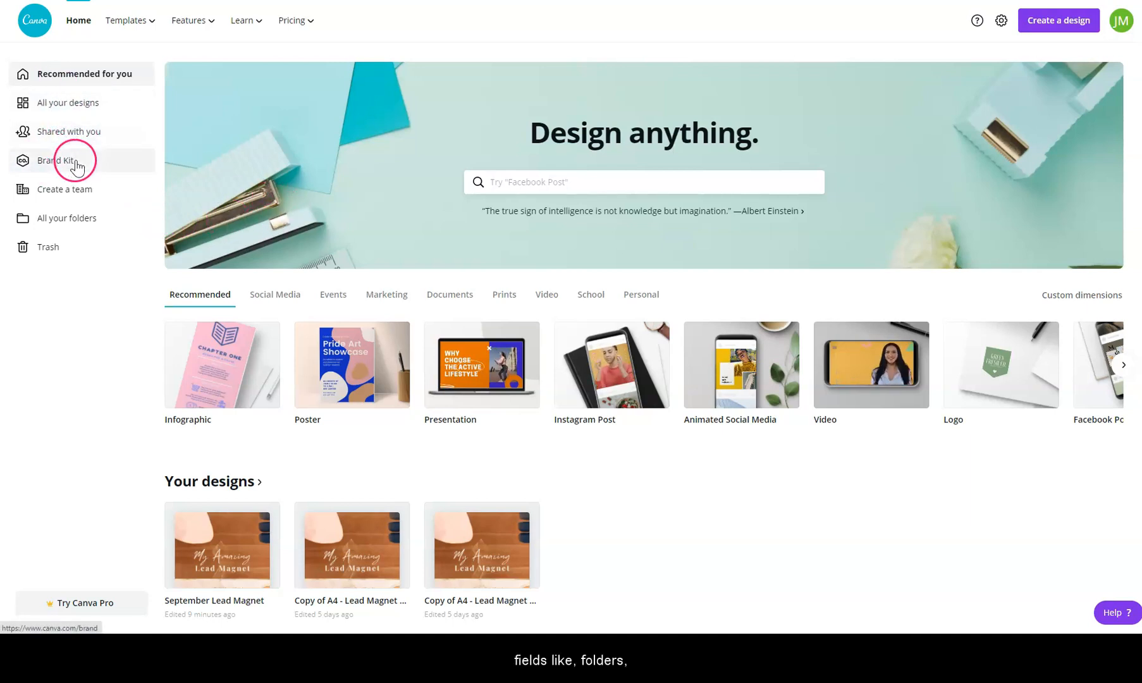
click(82, 225)
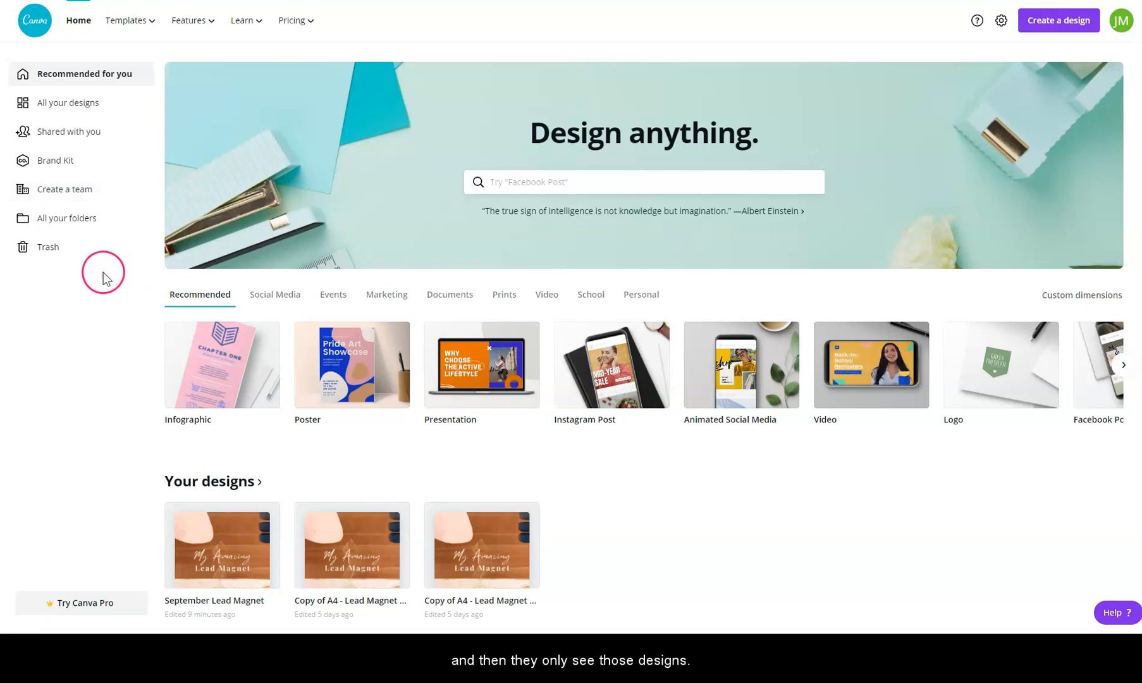
- Add light green #DFFBAB and blue #3F1CB2 to the Brand Kit's untitled palette and open the palette's name for editing
click(63, 162)
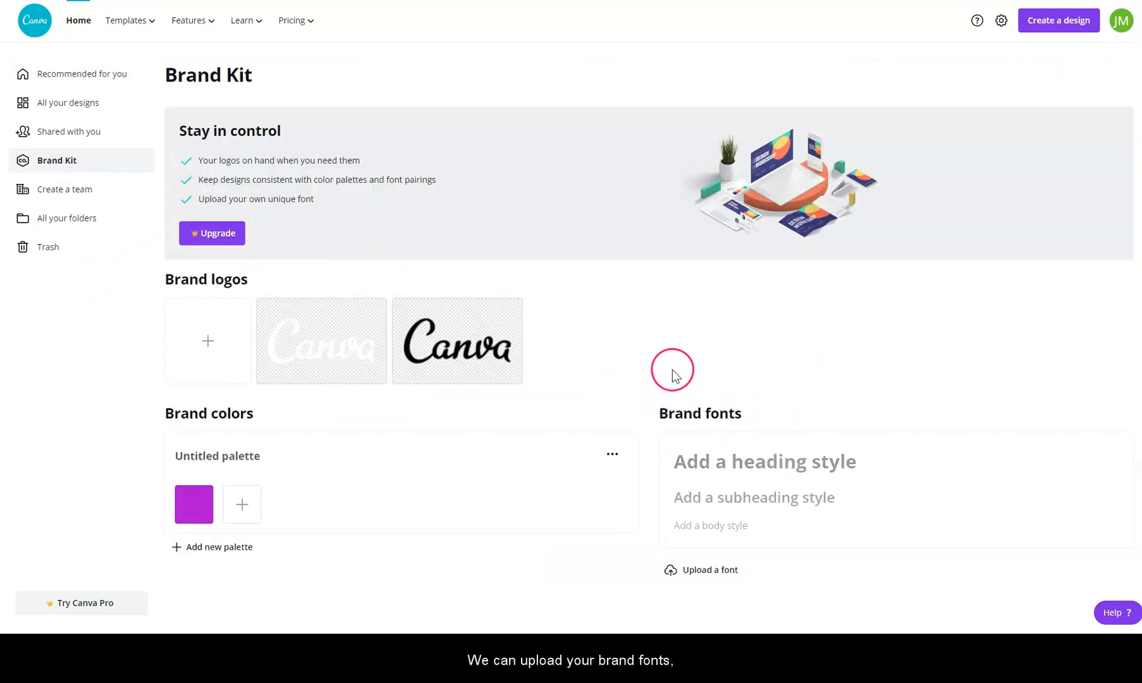
click(242, 509)
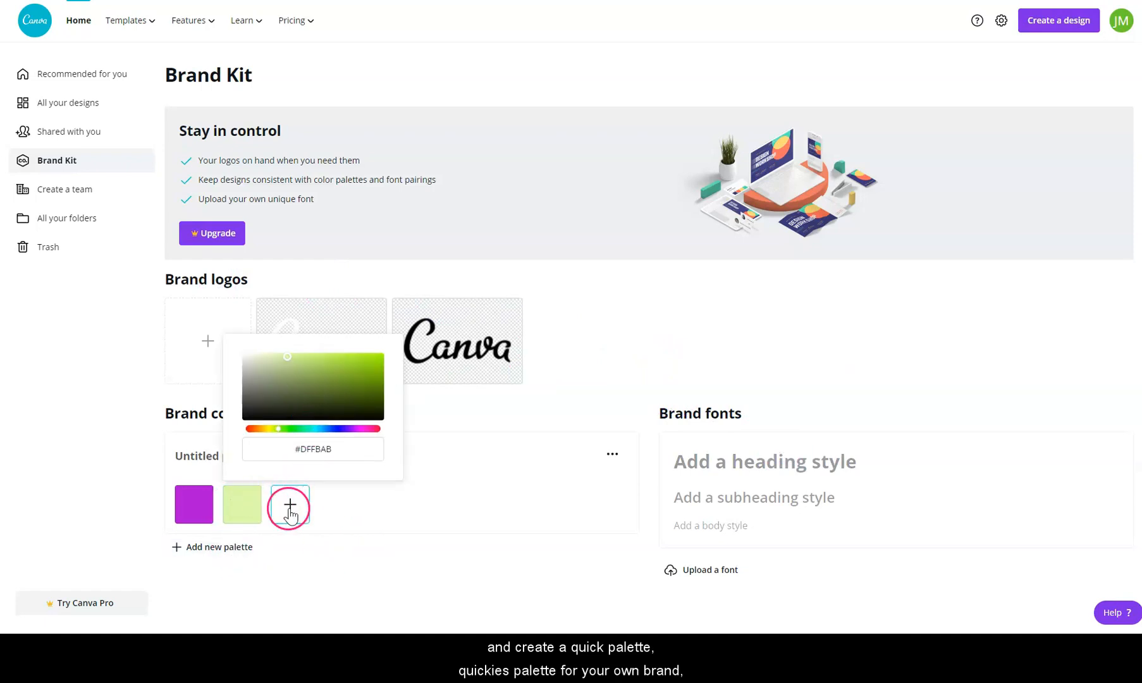
click(340, 513)
click(290, 504)
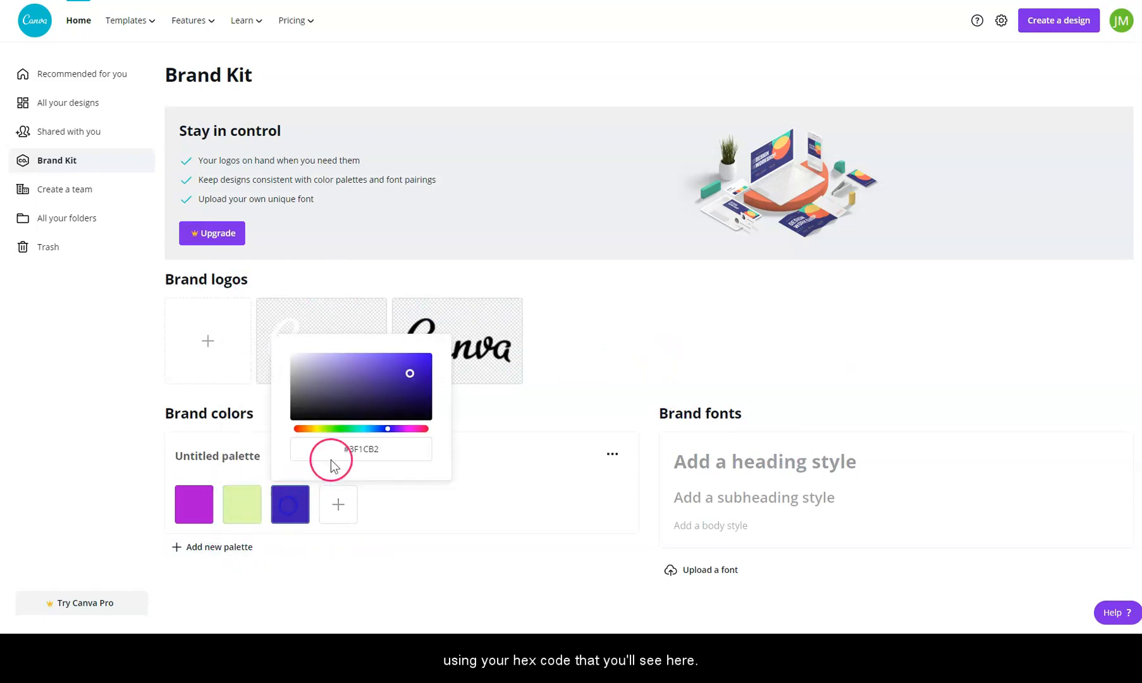
drag(344, 450, 381, 450)
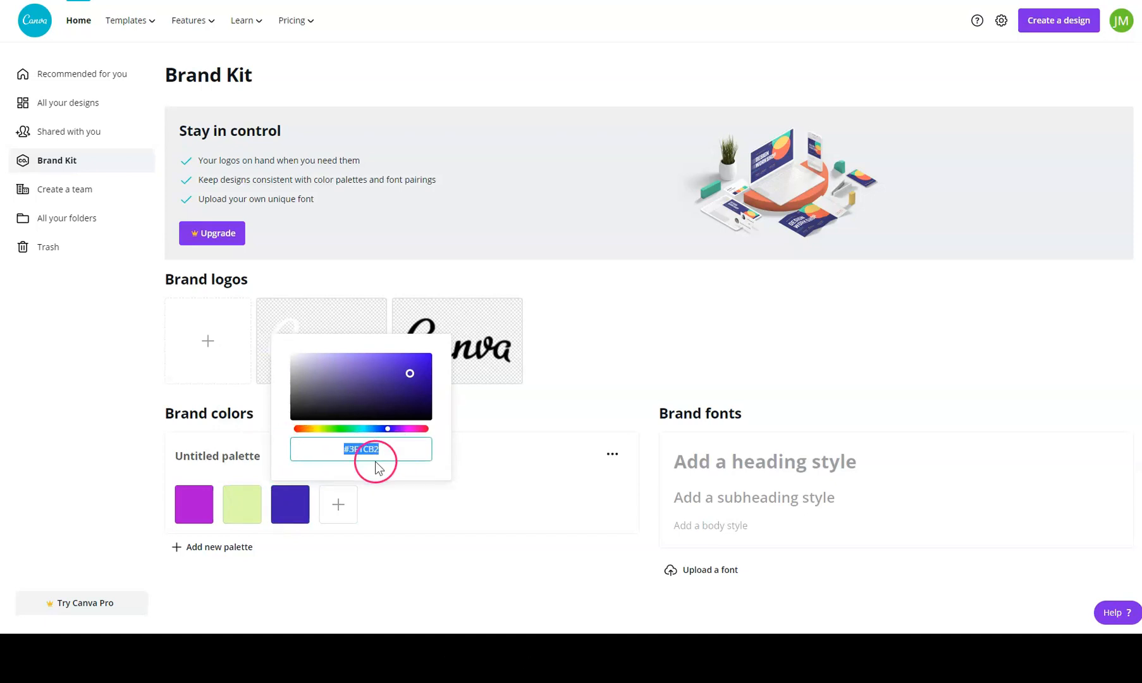
click(377, 507)
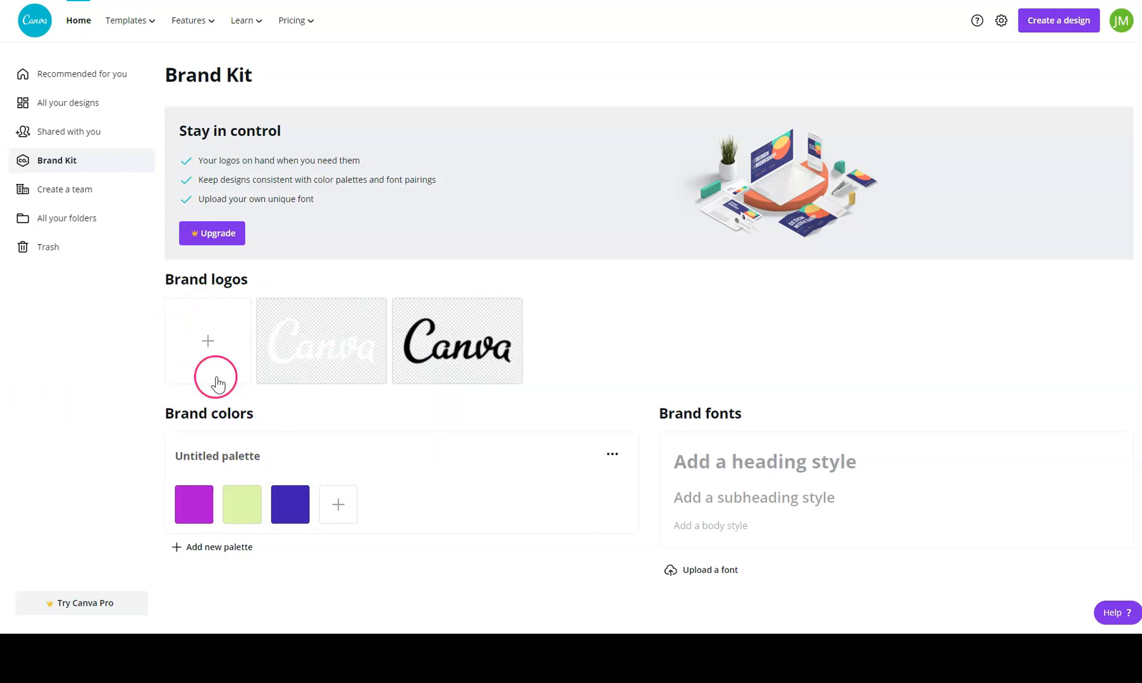
click(212, 456)
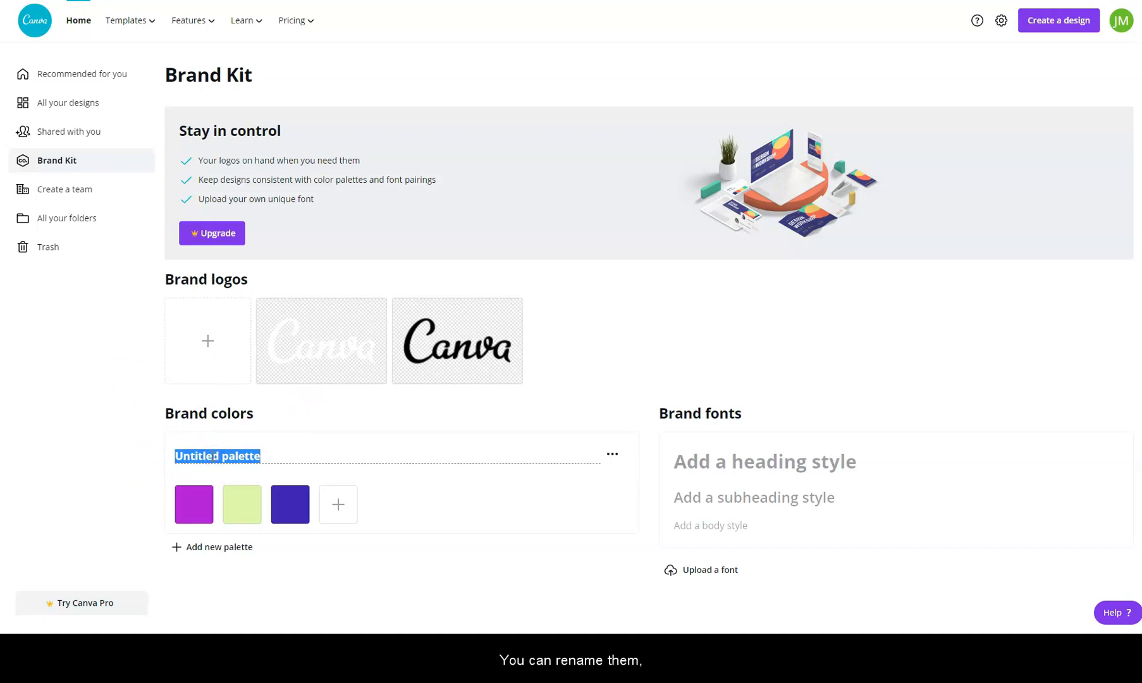
click(97, 378)
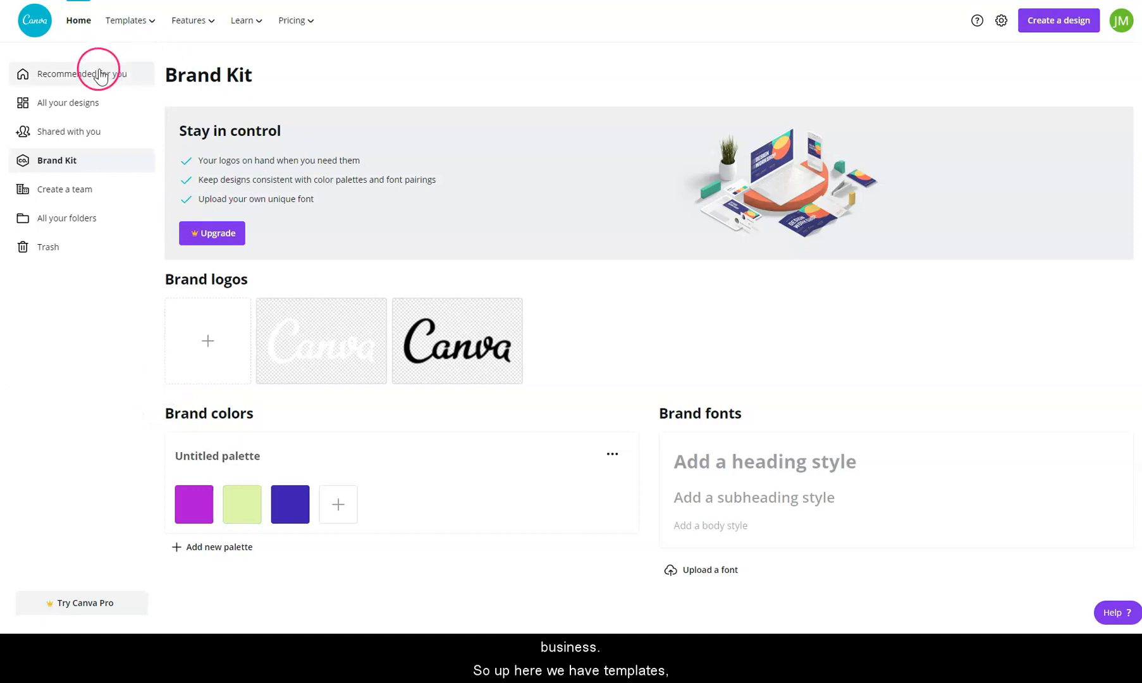
- Examine the available template categories, design types, features, learning resources and pricing options
mouse_move(115, 27)
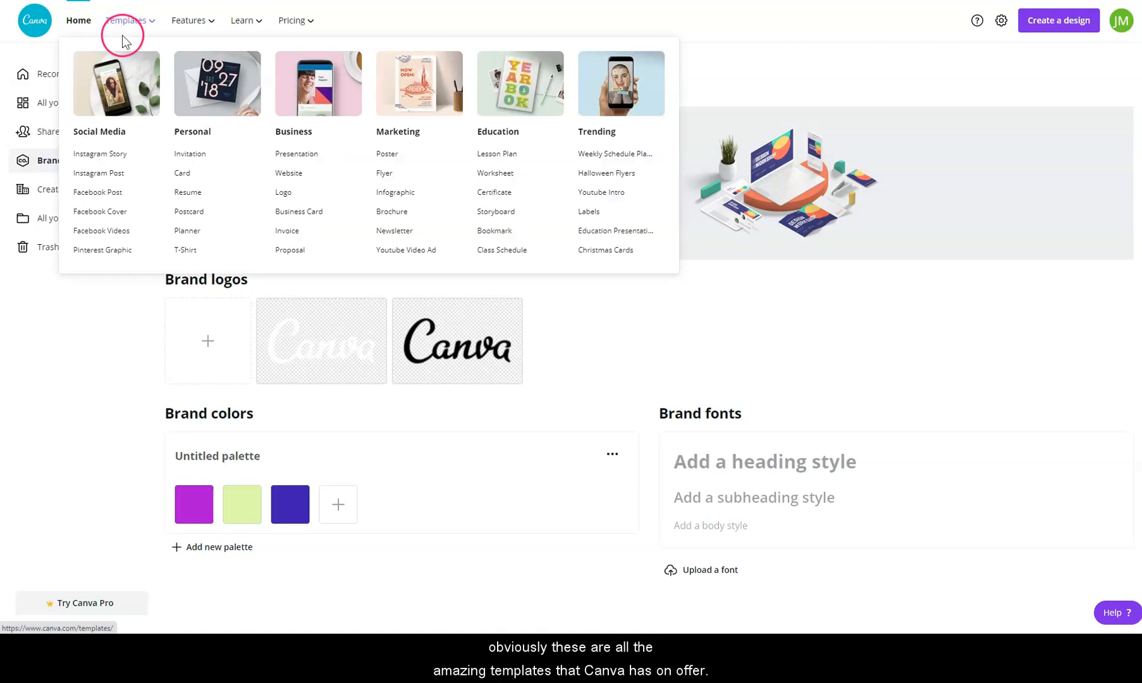
click(1051, 24)
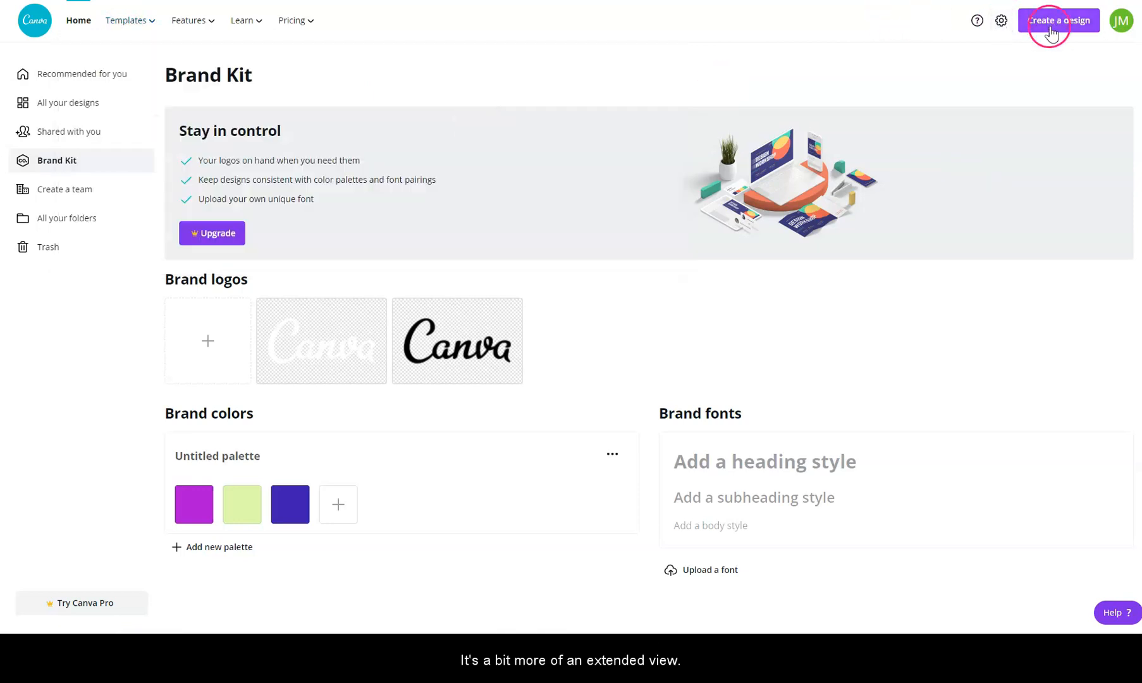
scroll(997, 183, down, 3)
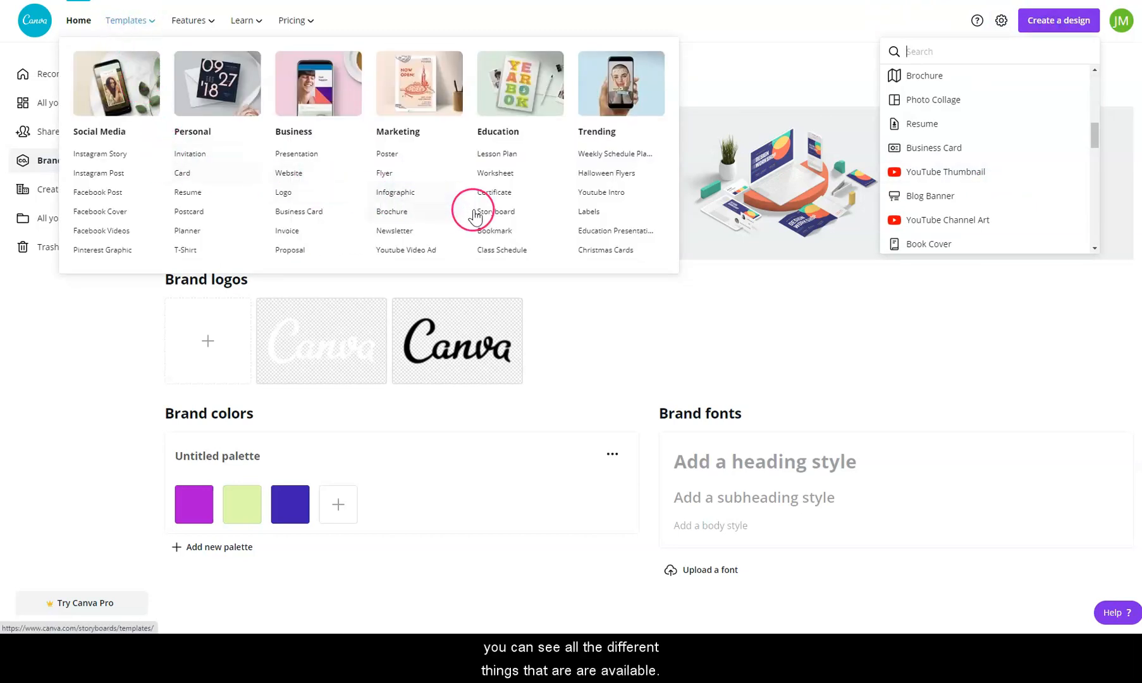
click(555, 313)
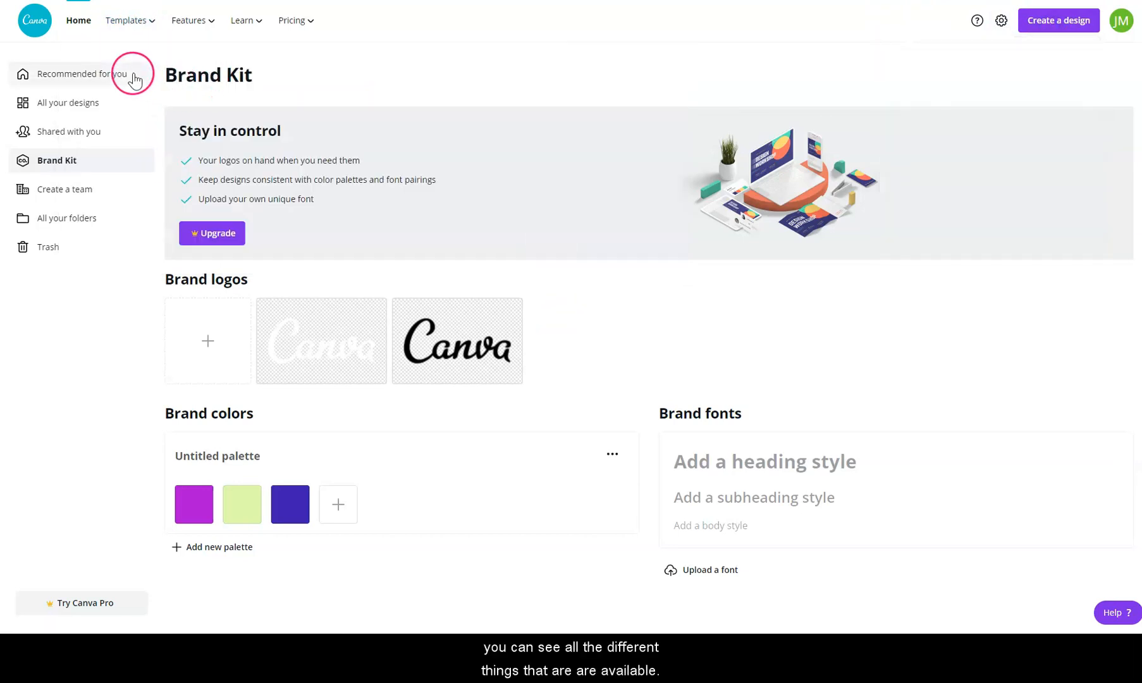
mouse_move(172, 22)
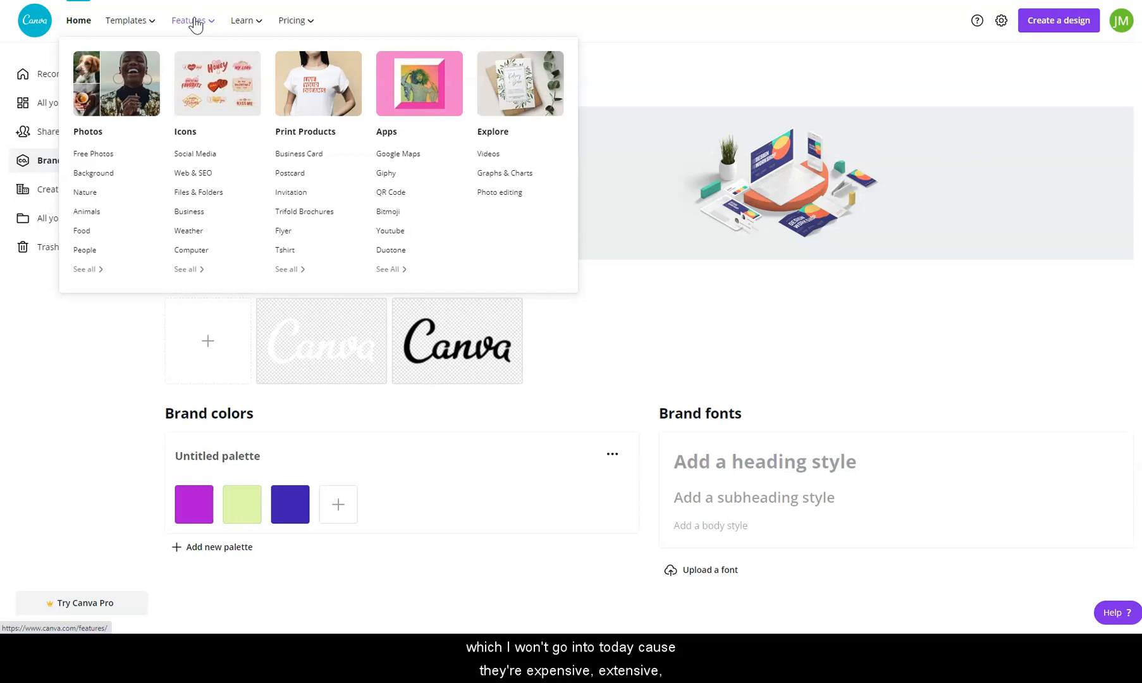
click(249, 24)
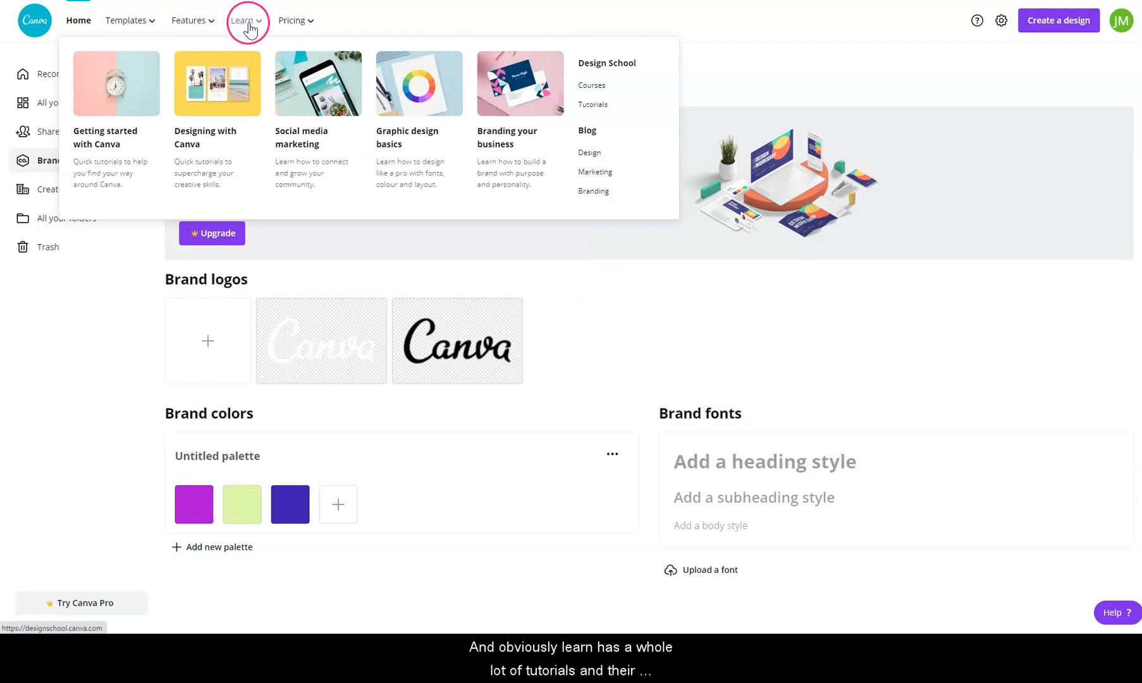
click(251, 29)
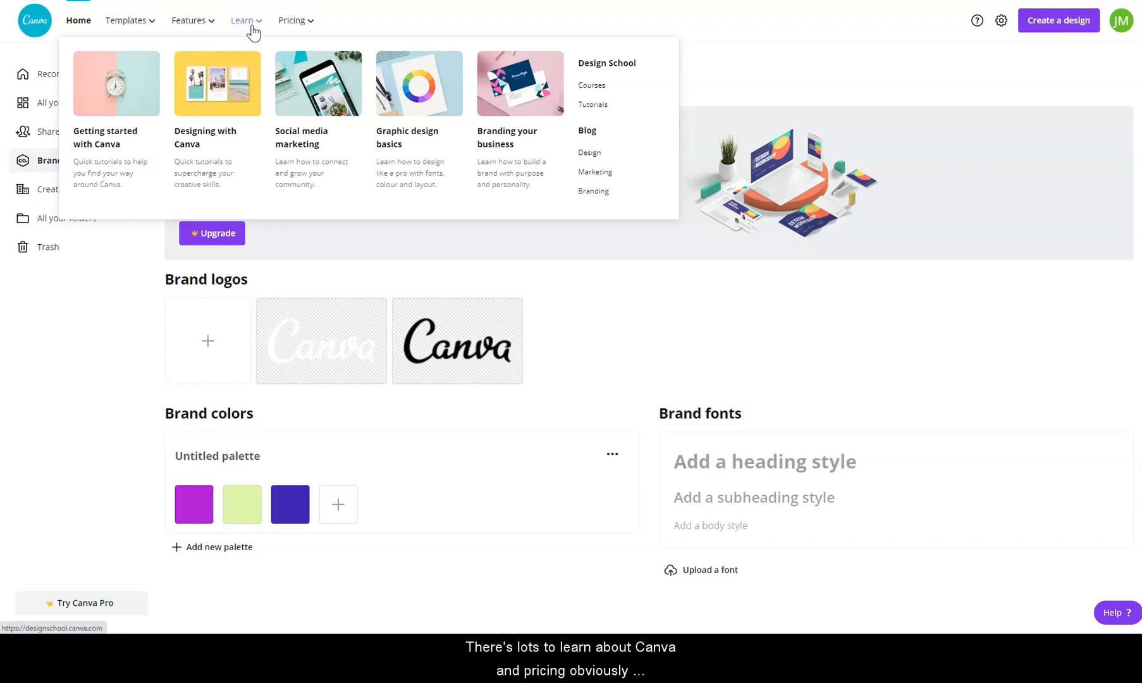
click(304, 26)
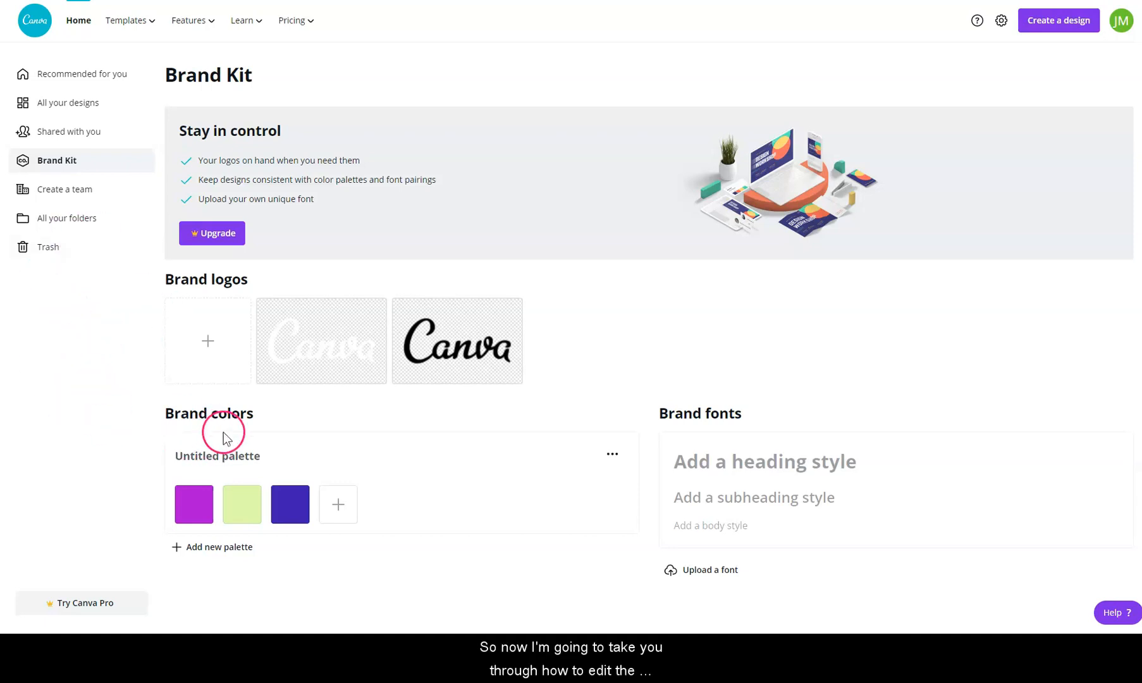
- Return to the home page, open the shared lead magnet template's link in a new browser tab and create an editable copy
click(41, 30)
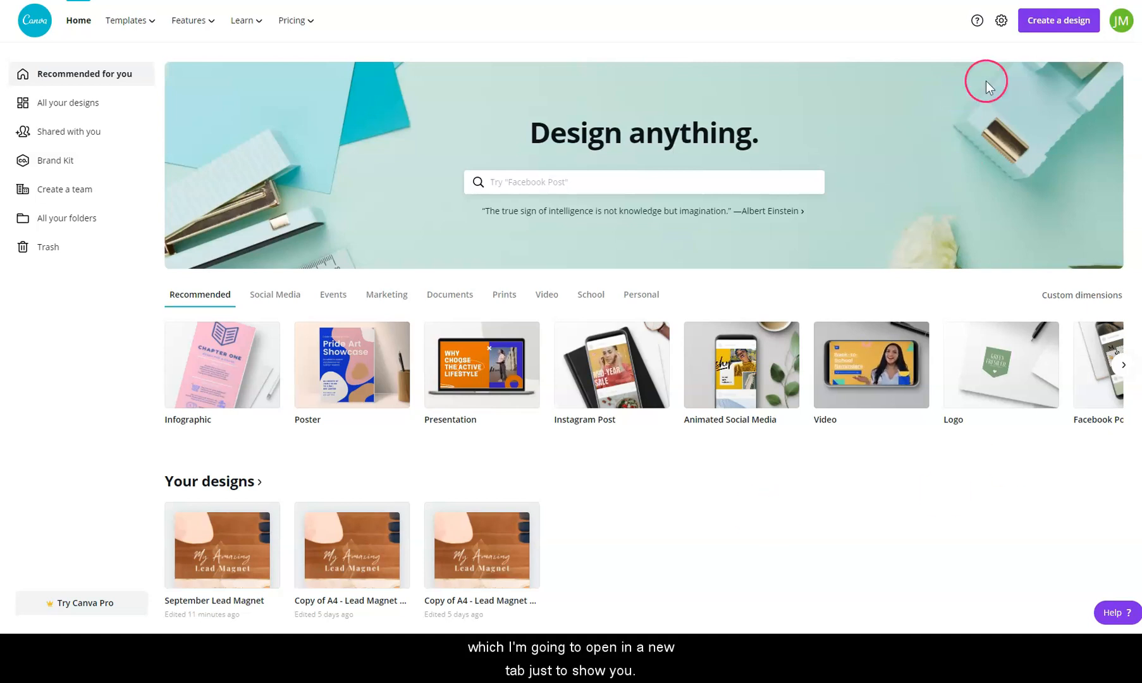
key(ctrl+t)
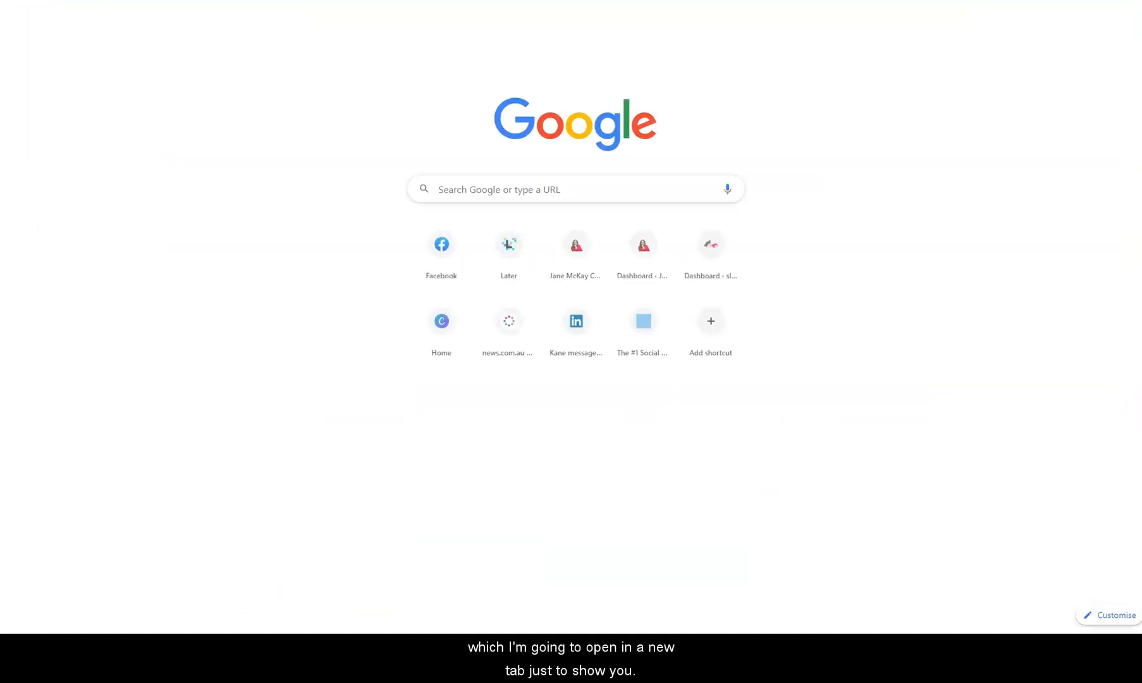
key(ctrl+v)
key(Return)
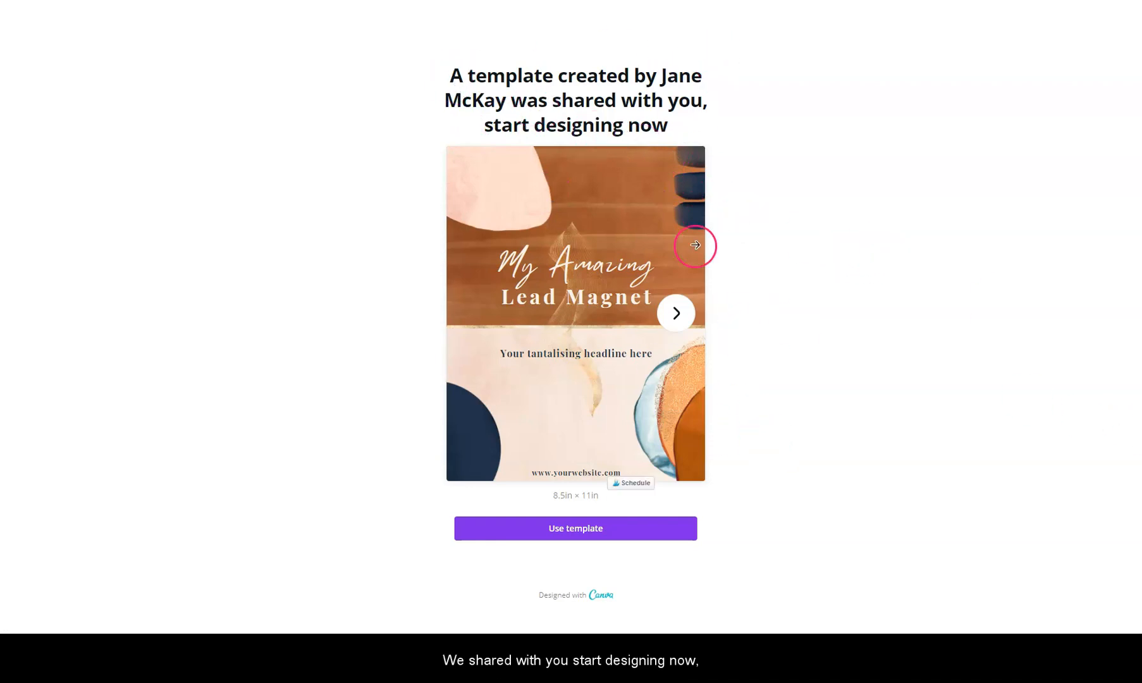
click(586, 533)
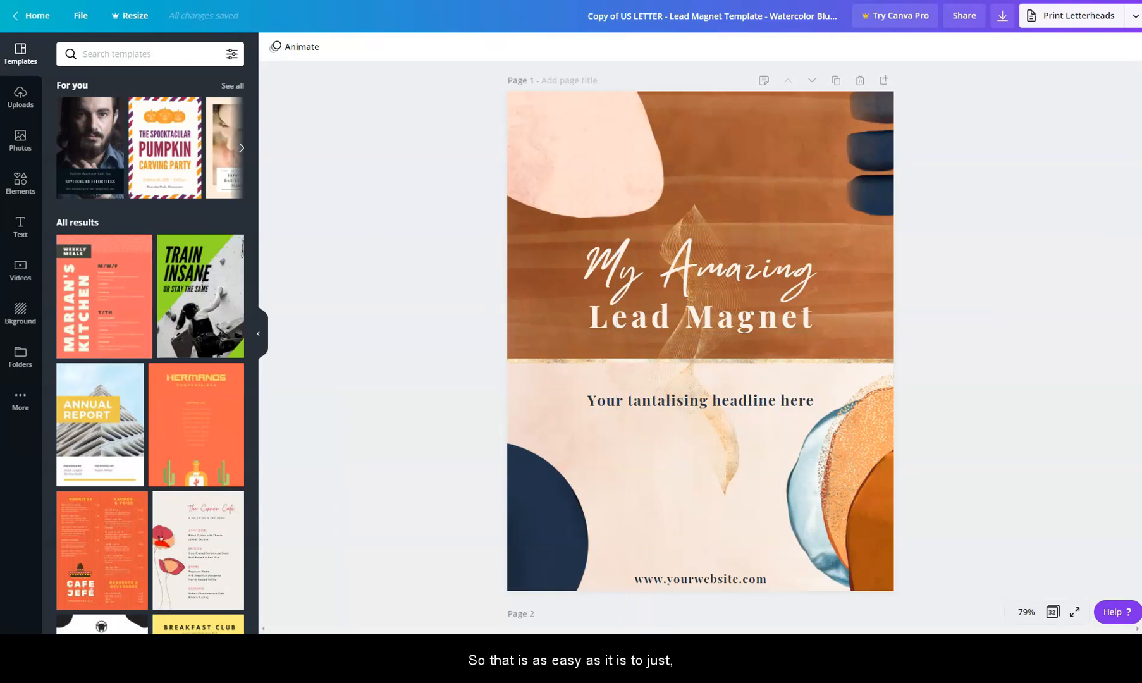
- Try selecting the cover's "My Amazing" title text, clear the selection and look through the template's following pages
click(592, 255)
click(615, 296)
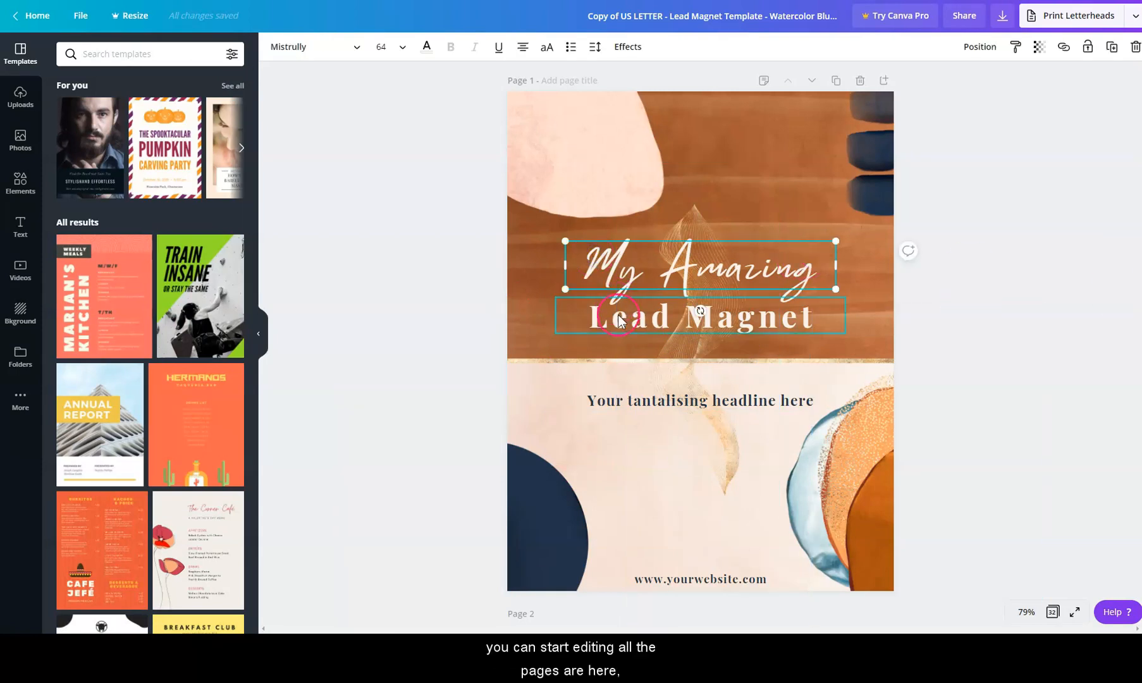
click(962, 308)
scroll(970, 306, down, 20)
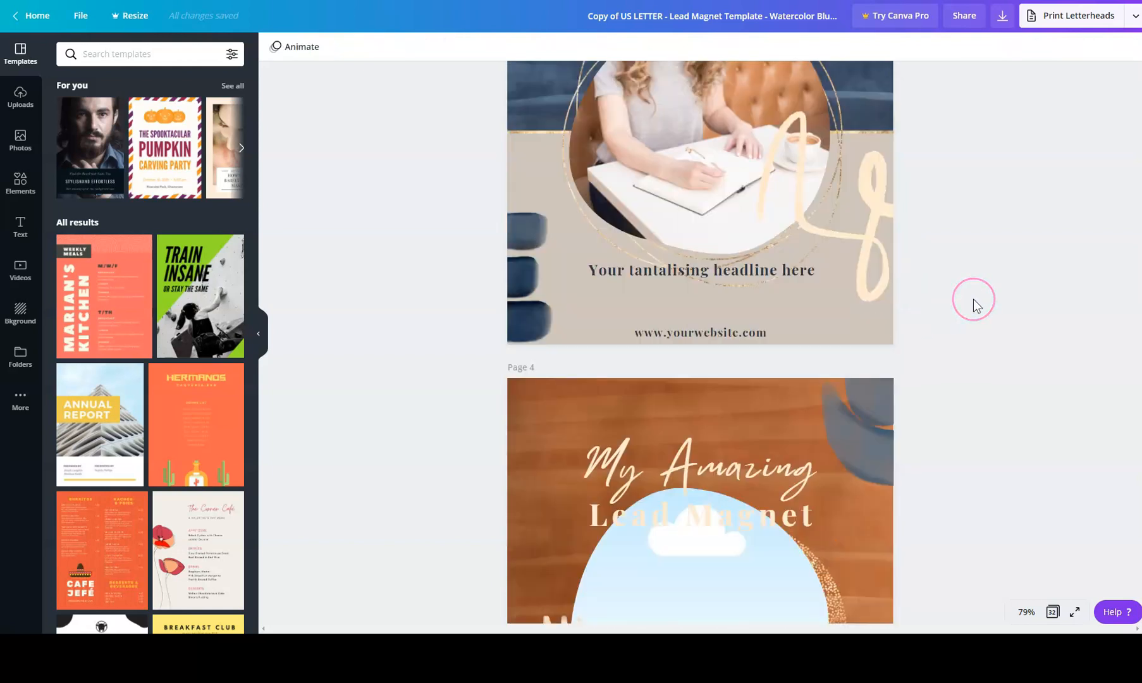
scroll(973, 299, down, 20)
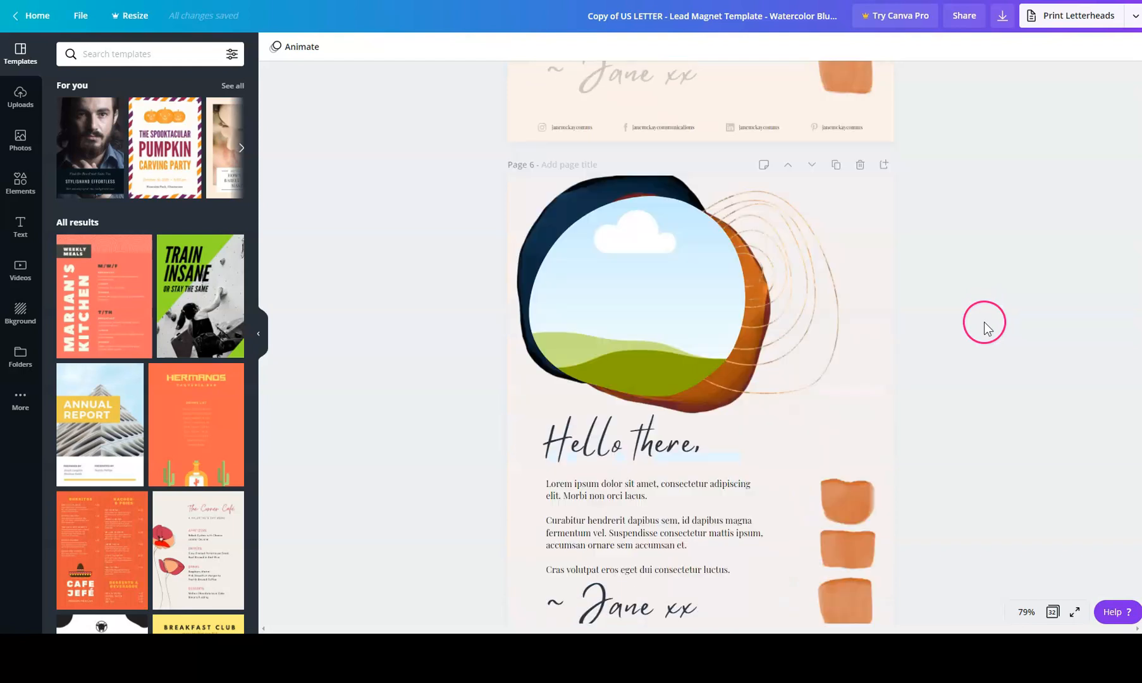
- Look through the template's pages from page 6 onward and return to the cover page
scroll(984, 326, down, 7)
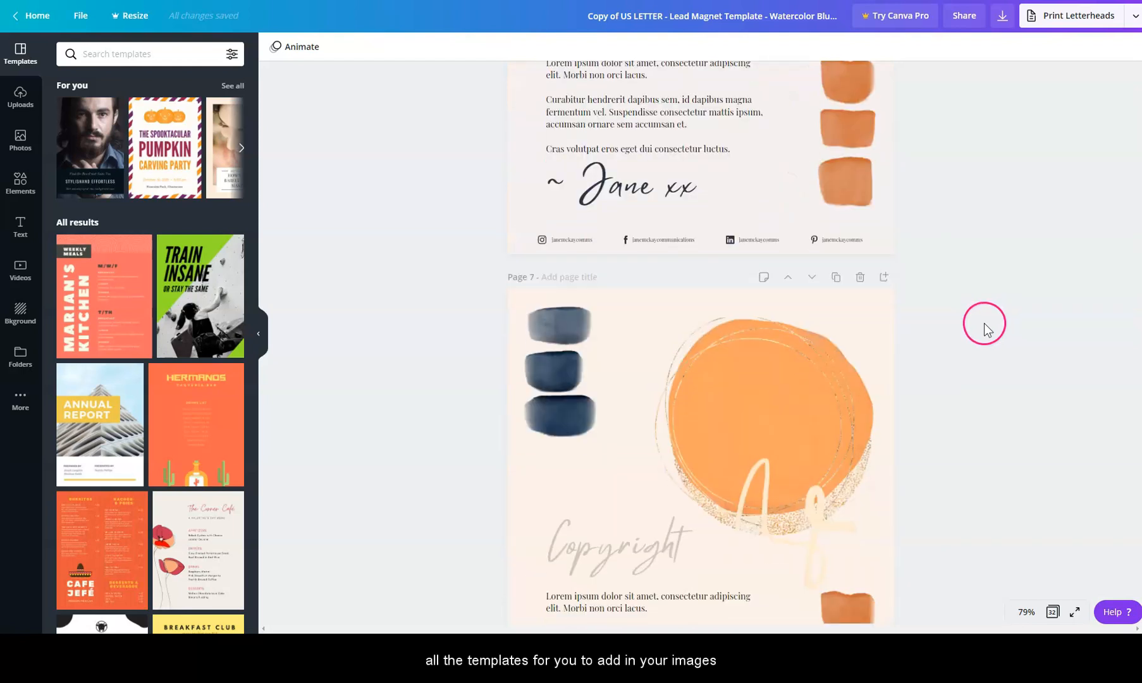
scroll(987, 386, down, 20)
scroll(993, 368, down, 8)
scroll(995, 374, up, 11)
click(999, 378)
scroll(1001, 376, up, 15)
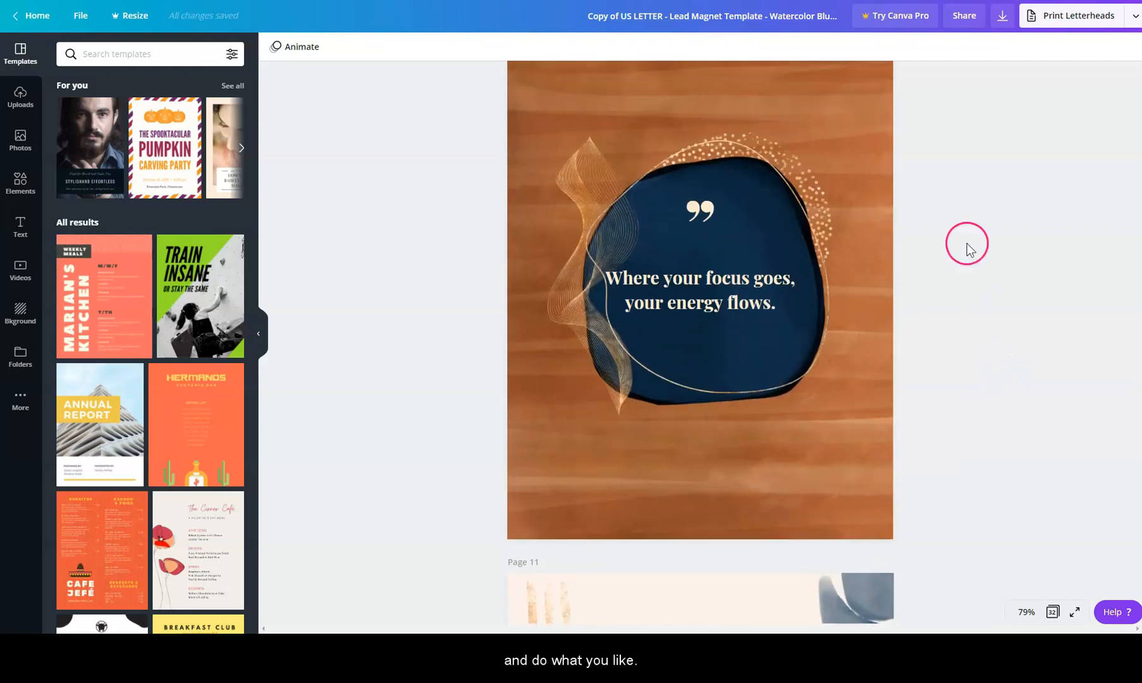
scroll(1022, 230, up, 20)
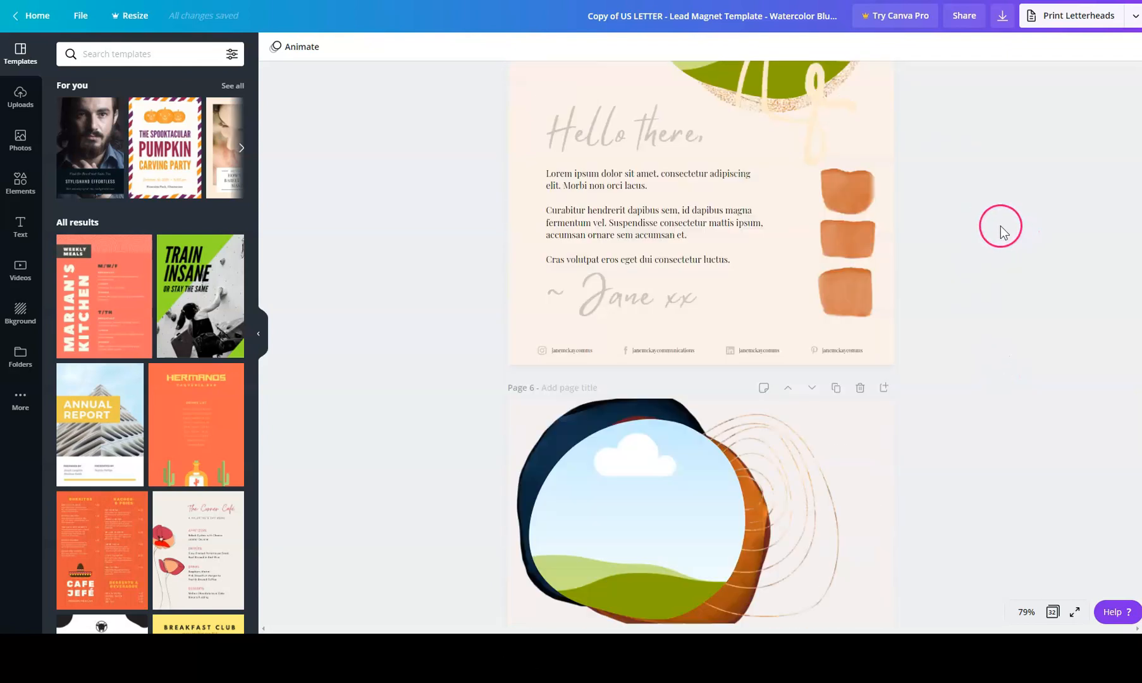
scroll(990, 281, up, 5)
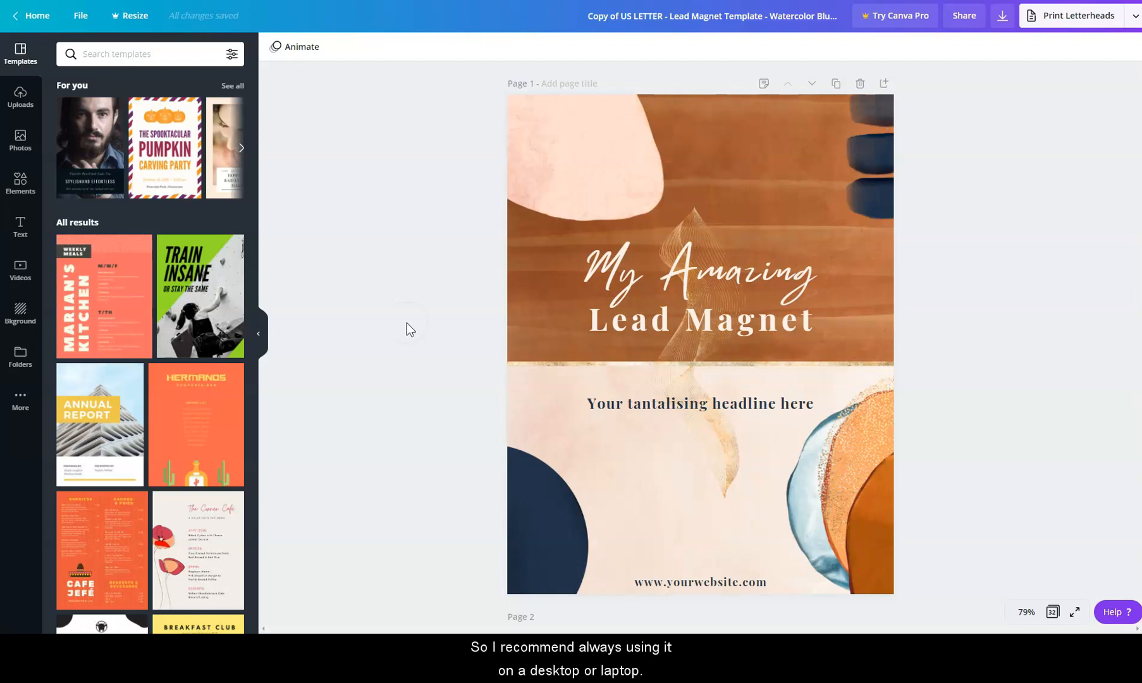
- Rename the design as "September Lead Magnet Template"
click(428, 323)
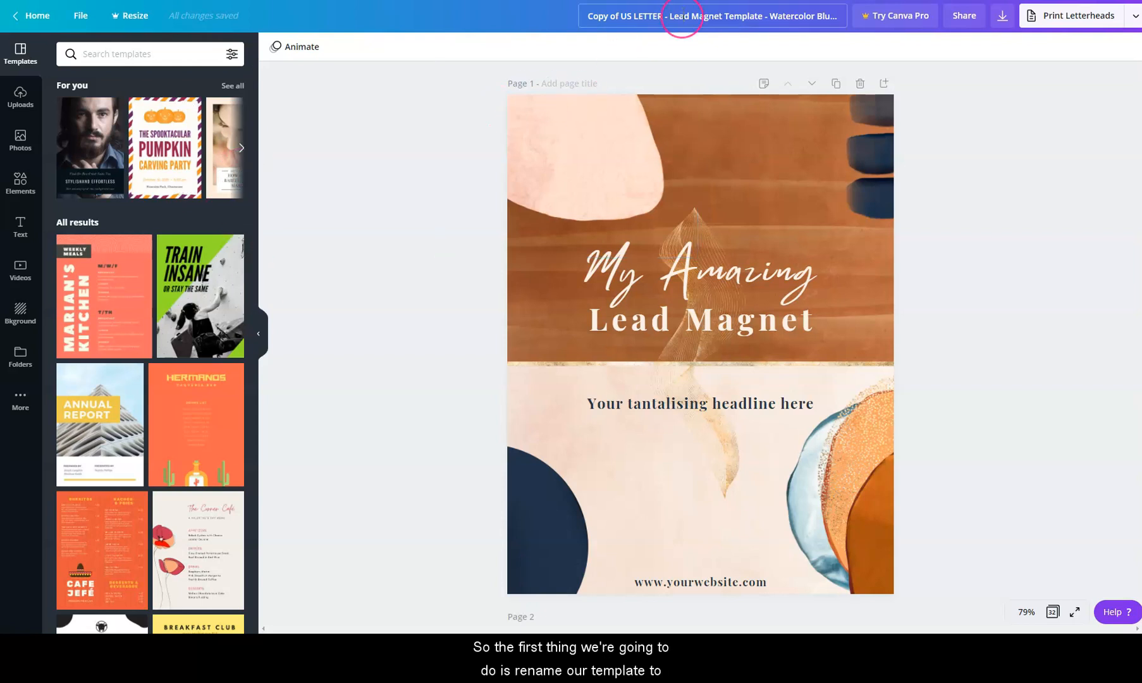
click(685, 16)
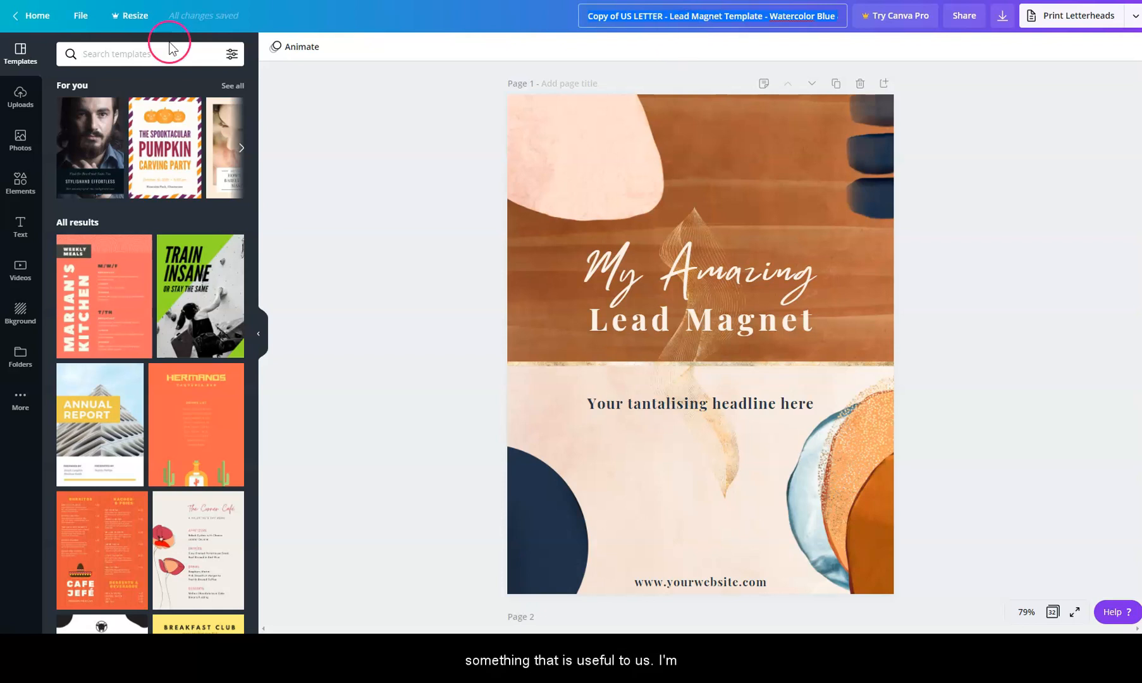
text(Septe)
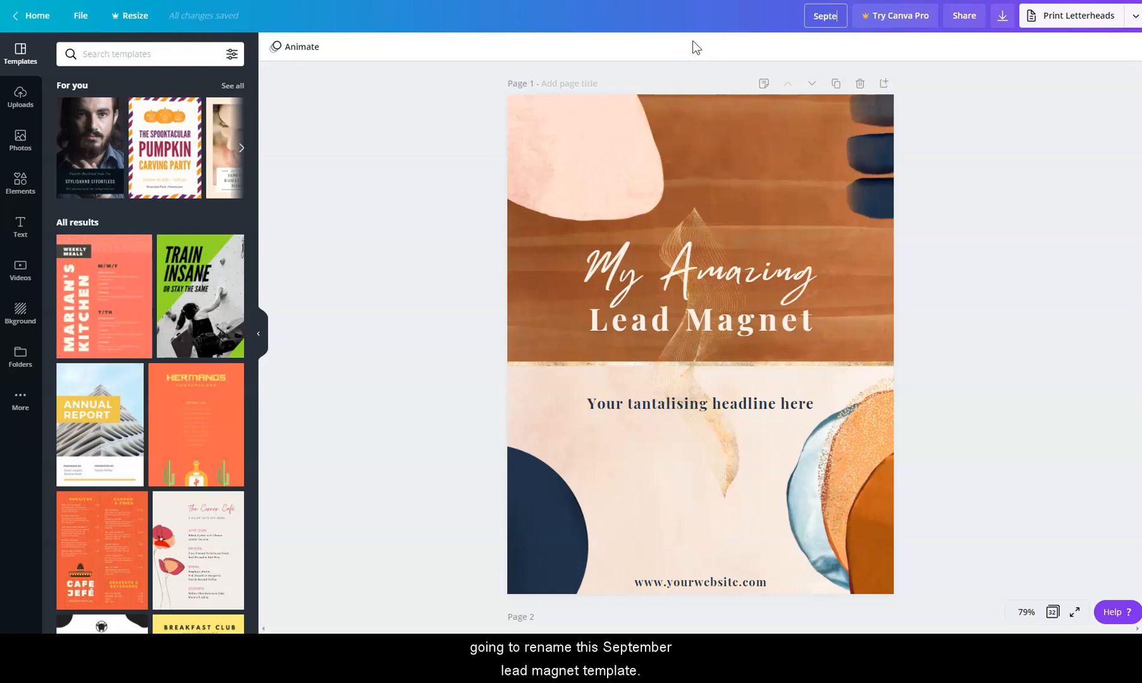
text(mber Lead Magnet Template)
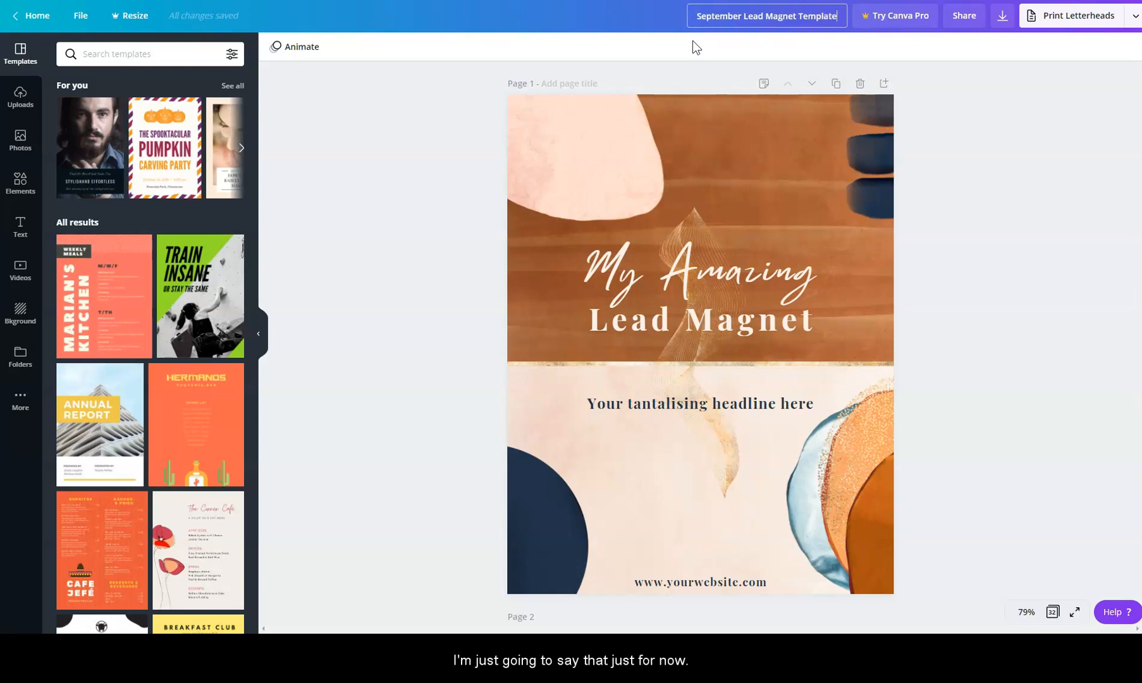
click(558, 125)
click(287, 130)
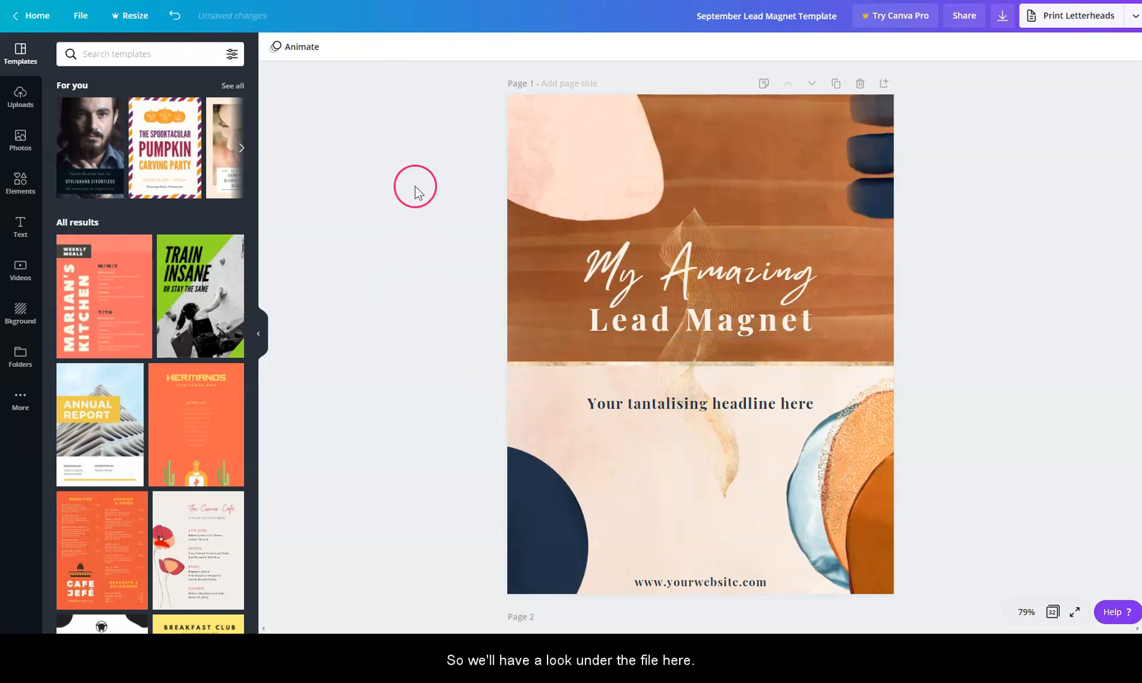
- Examine the design's file options, such as creating a new design, showing rulers, saving to a folder and making a copy
click(93, 24)
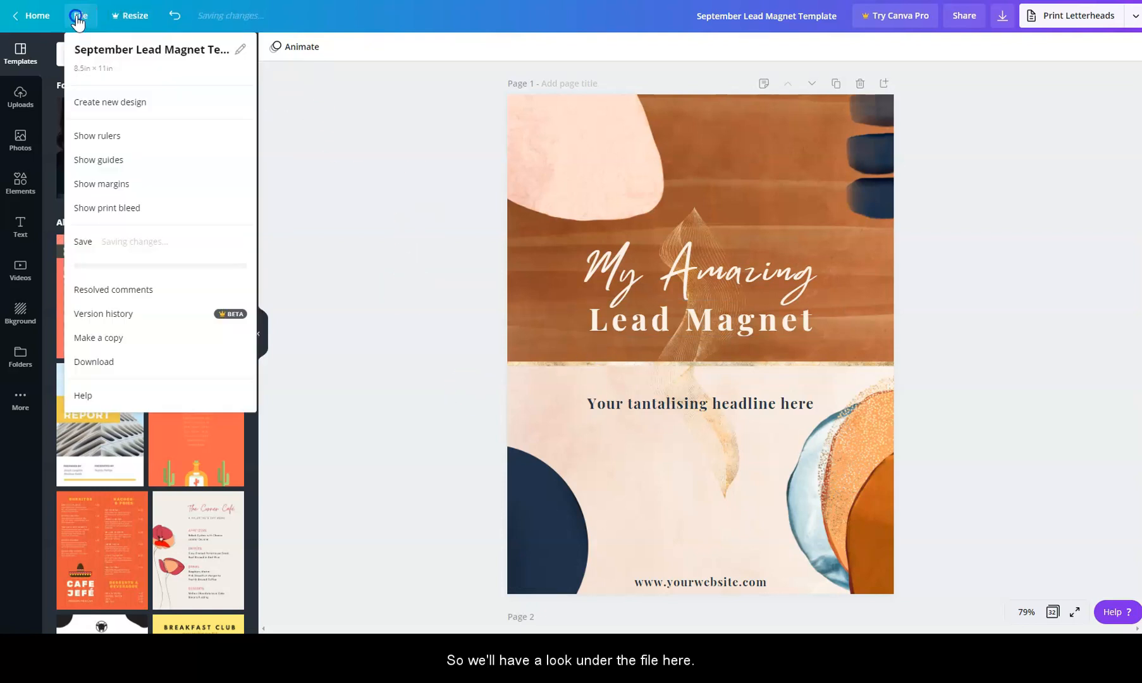
click(112, 106)
click(114, 129)
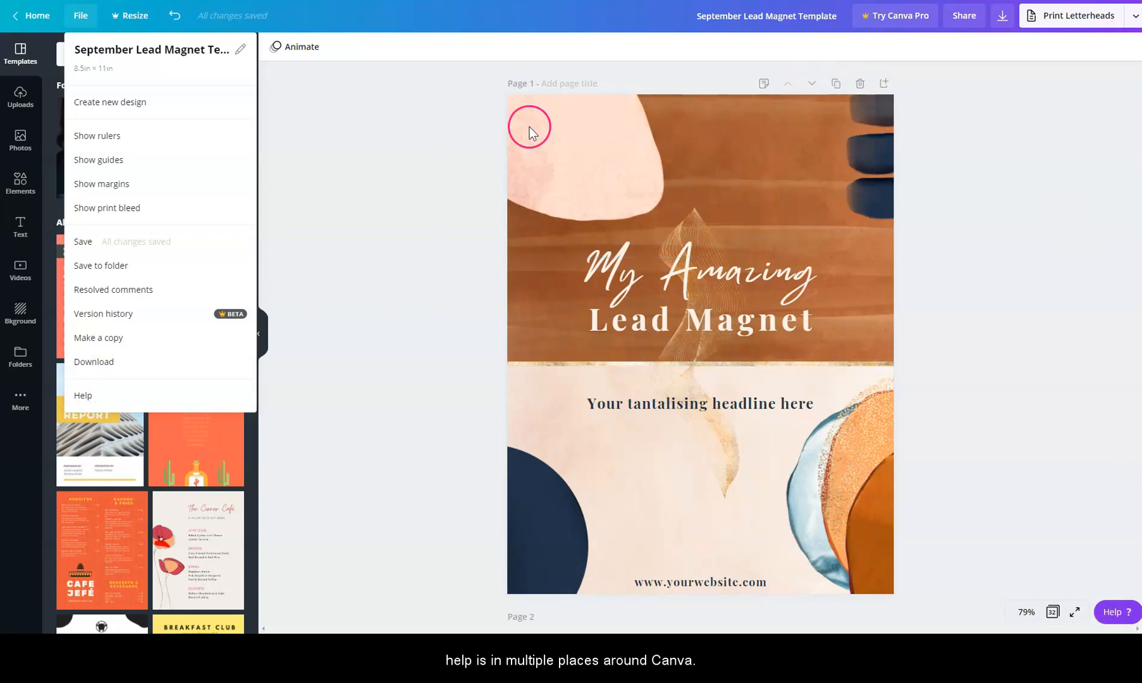
click(323, 175)
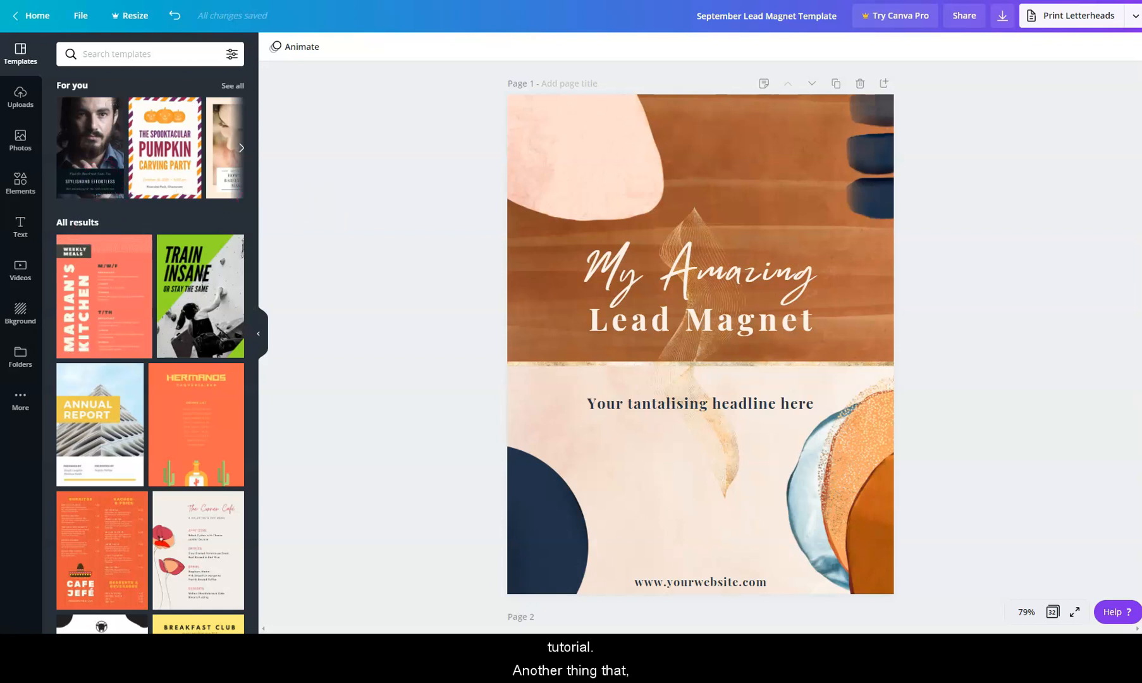
click(82, 16)
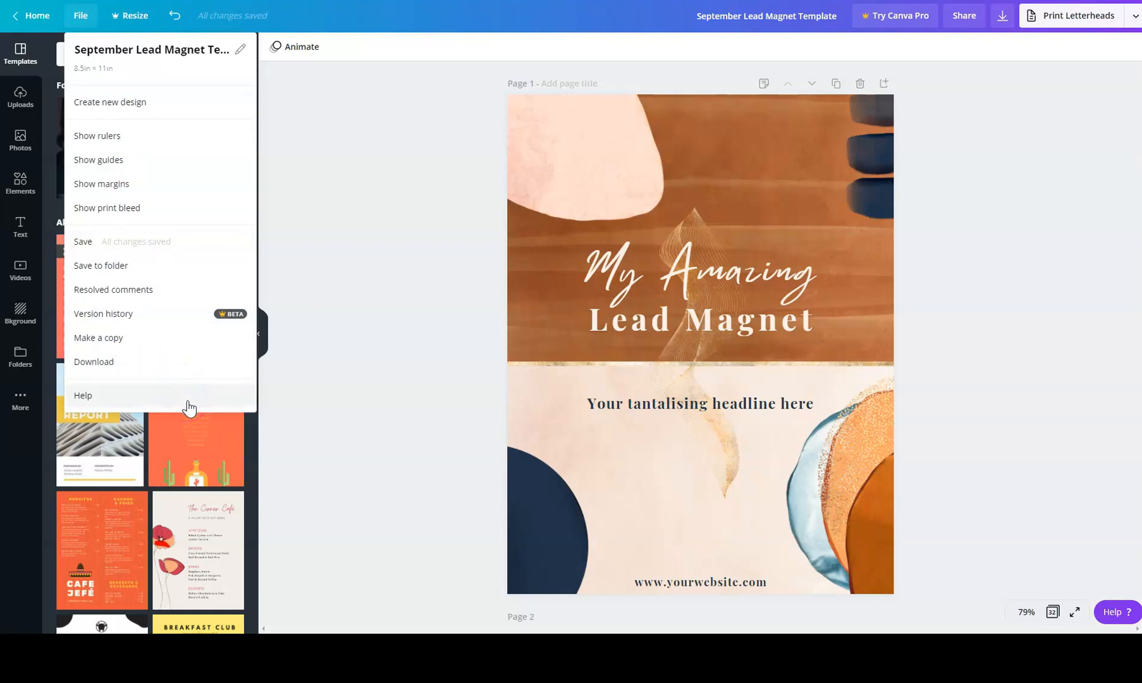
click(165, 337)
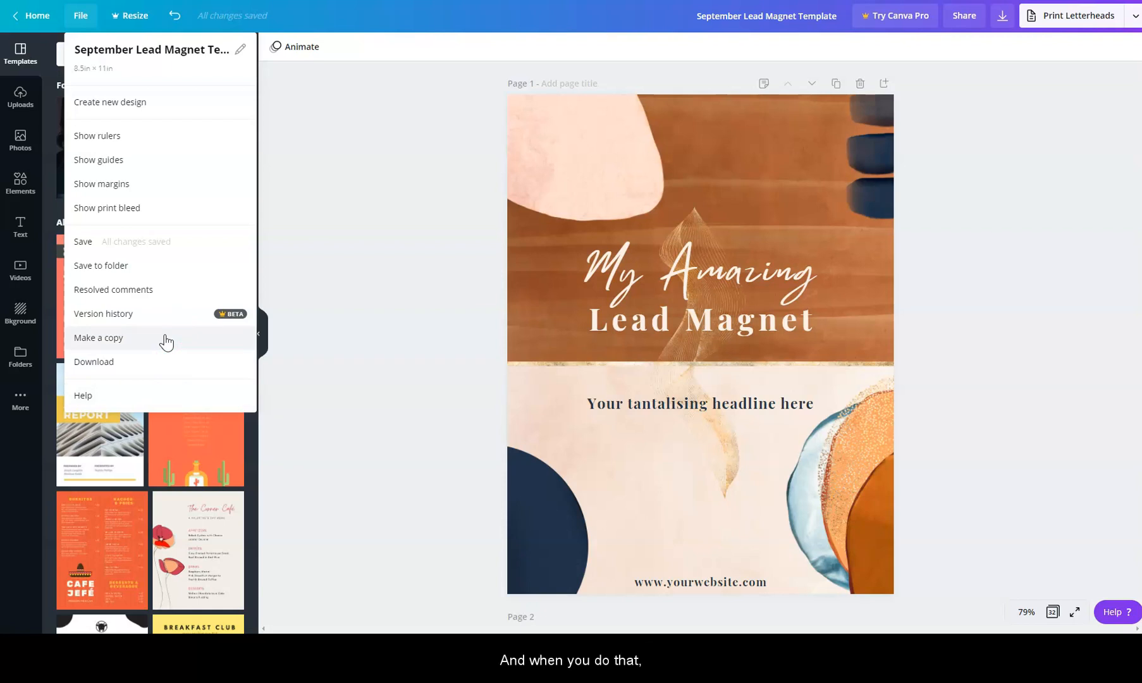
click(334, 263)
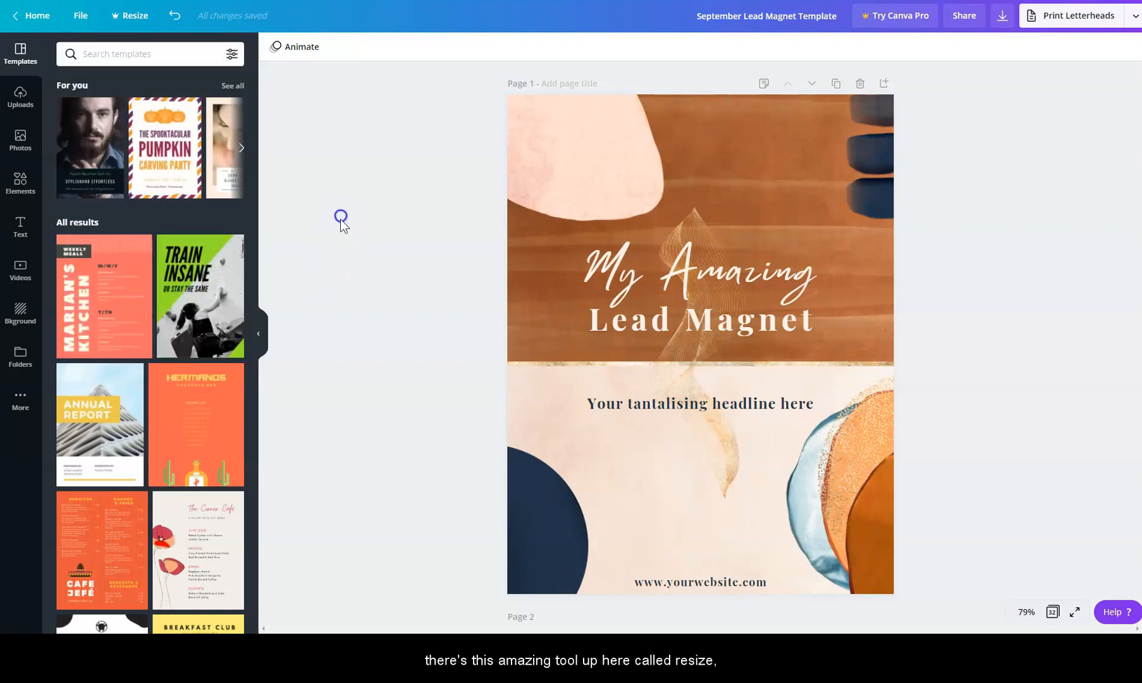
- View the Canva Pro offers for the Resize tool and the free trial, closing each one
click(122, 16)
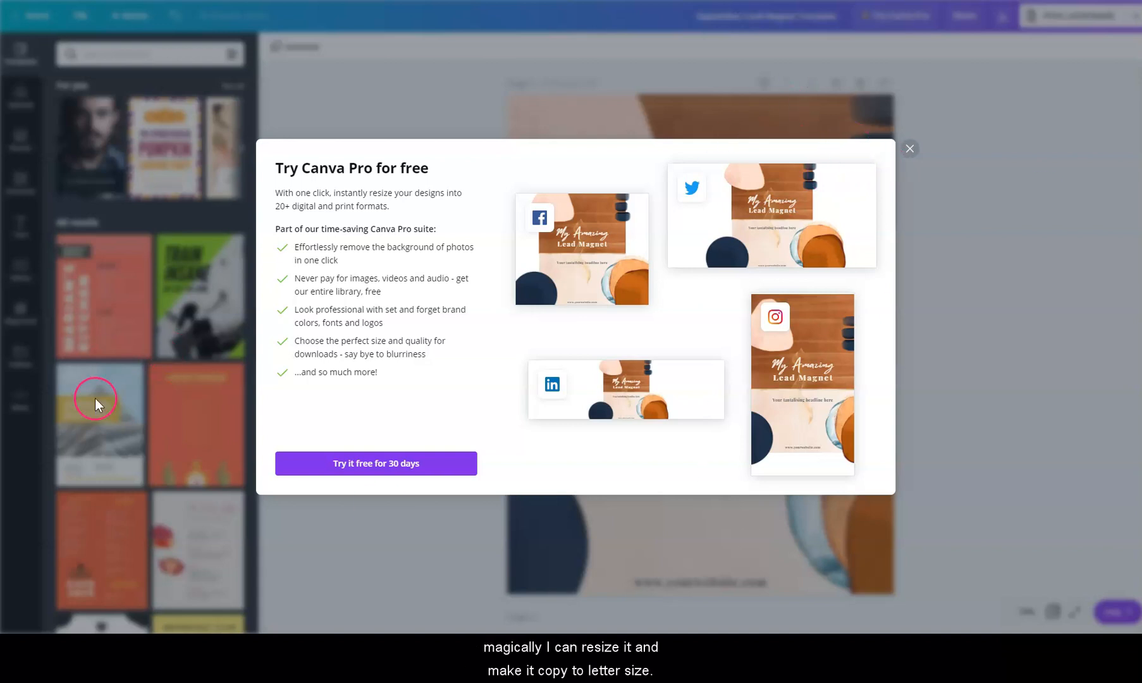
click(909, 150)
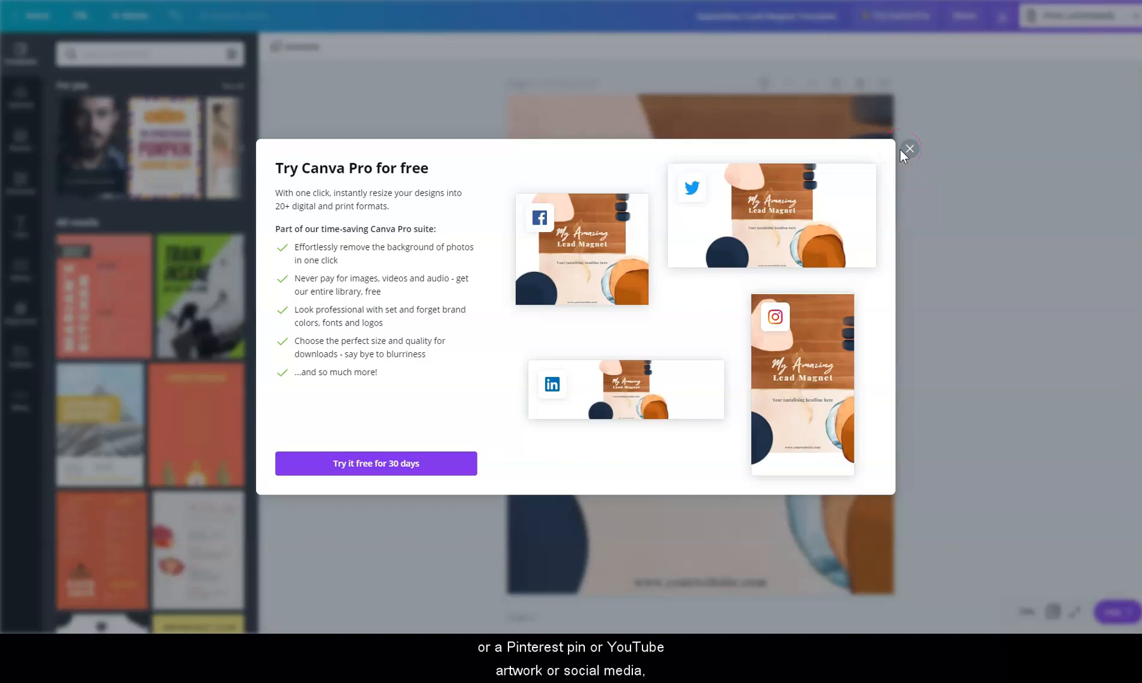
click(909, 152)
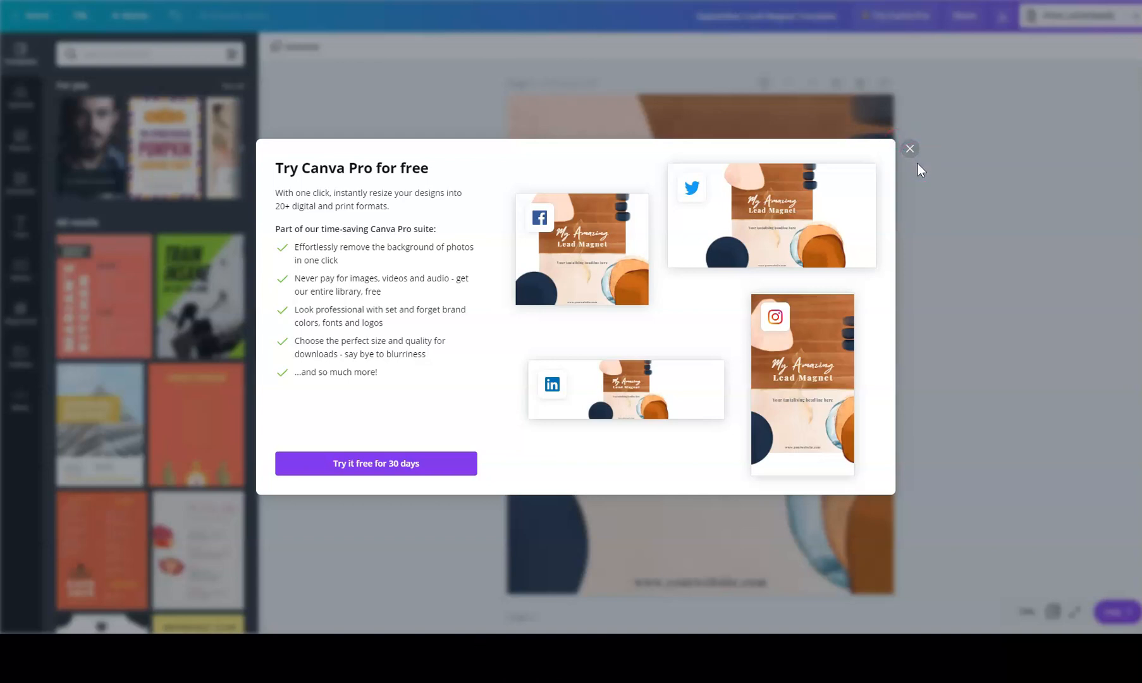
click(911, 148)
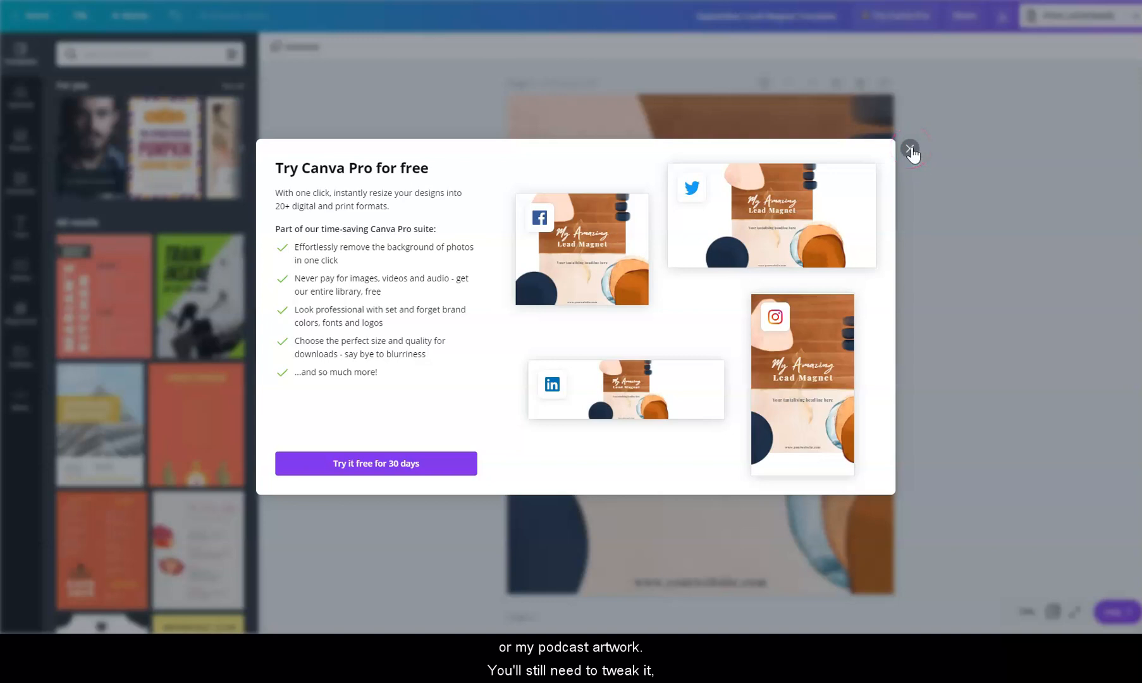
click(910, 149)
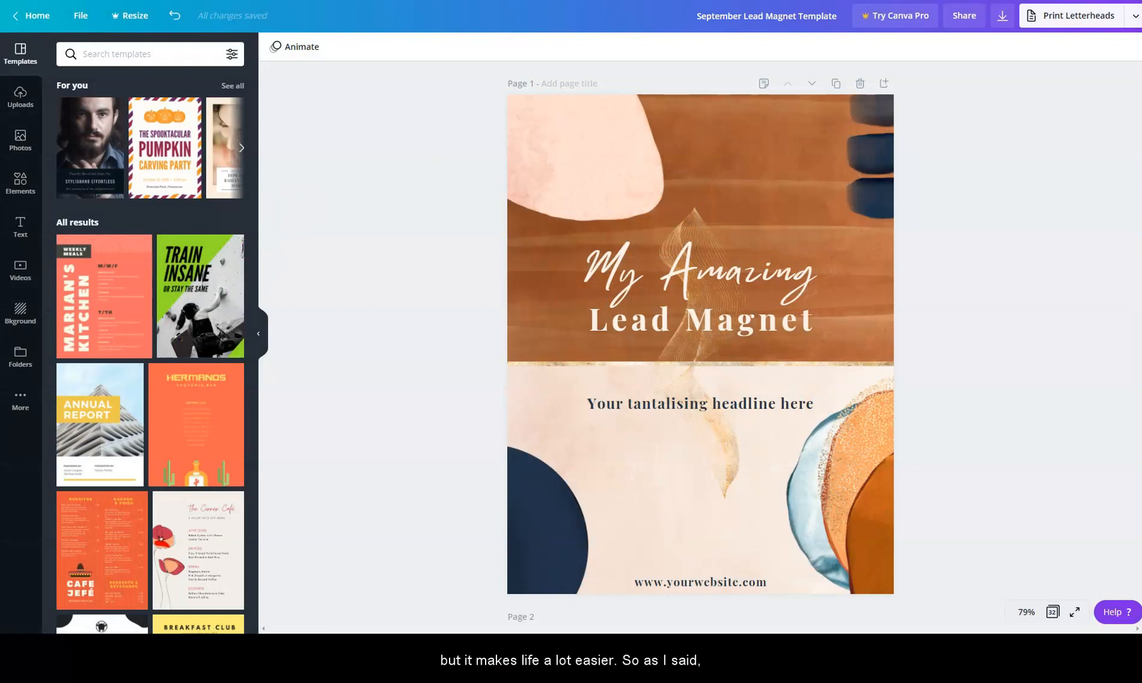
click(918, 19)
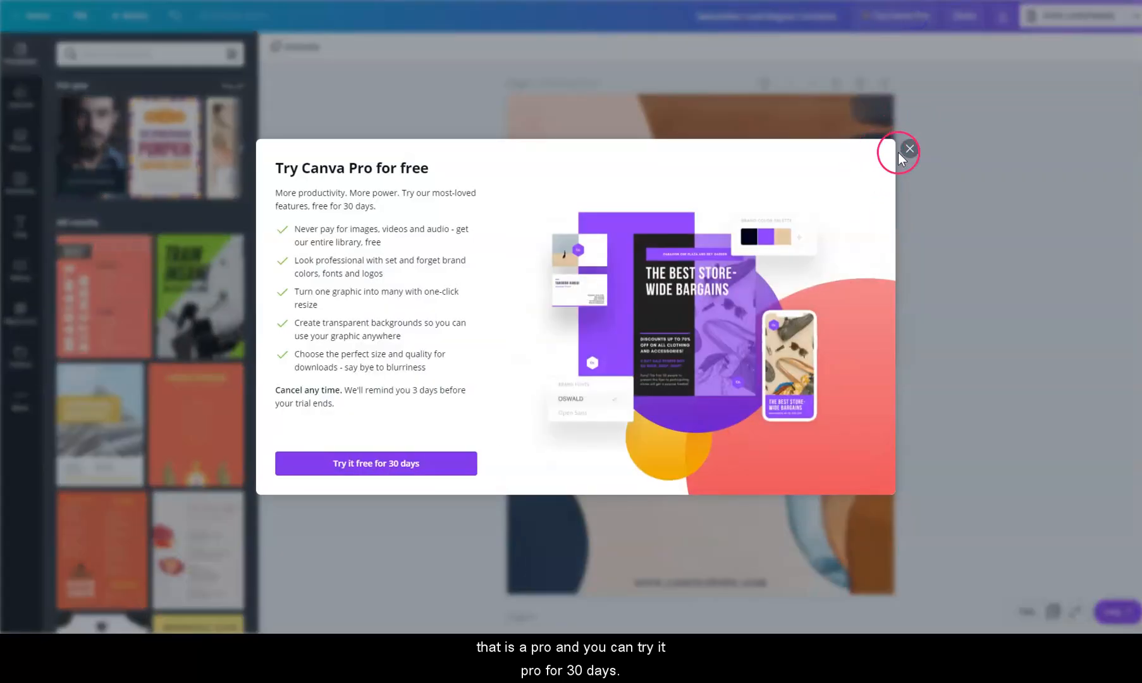
click(909, 150)
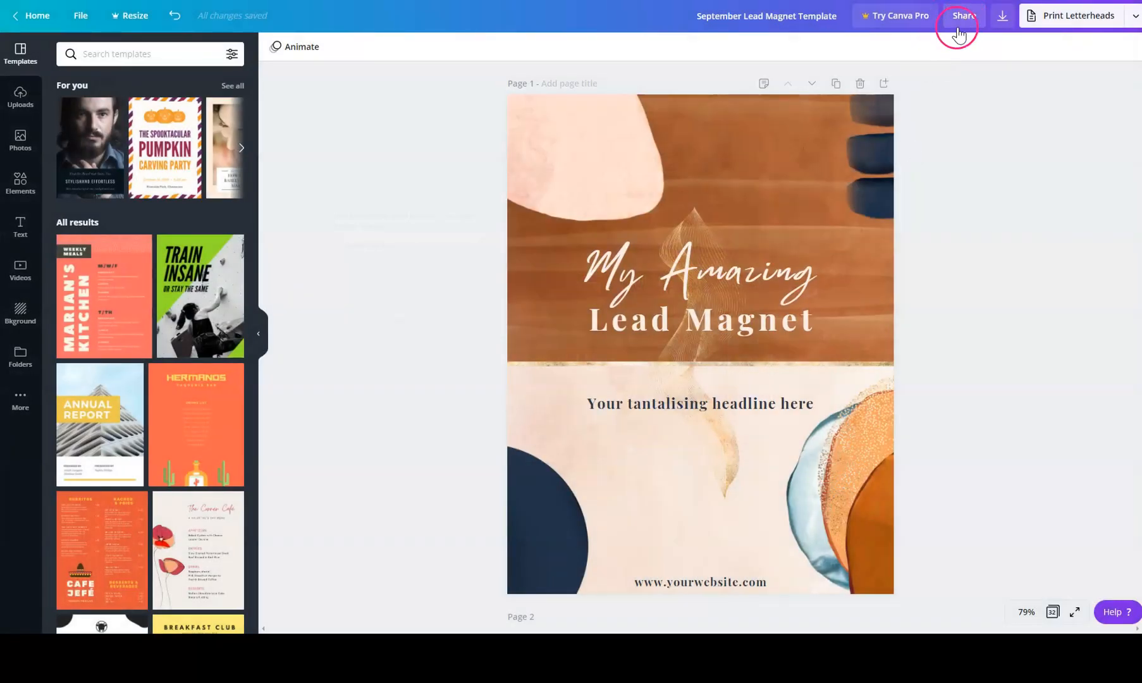
- Examine the design's sharing options, including links to edit, use as a template or view, and close them
click(960, 26)
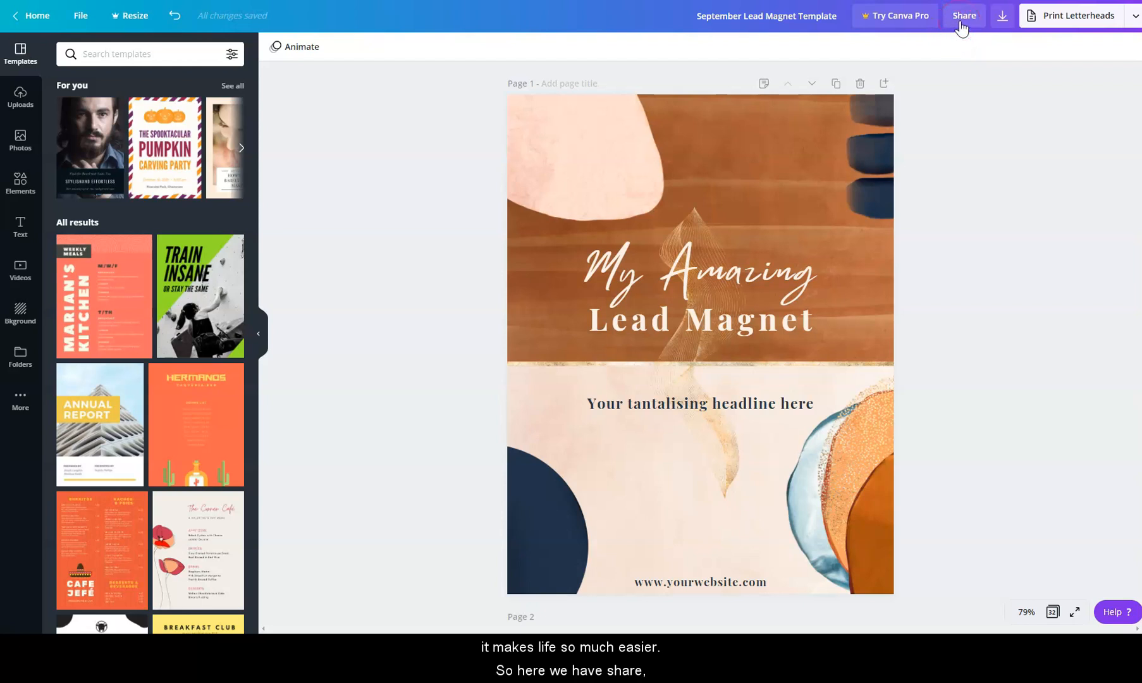
click(959, 22)
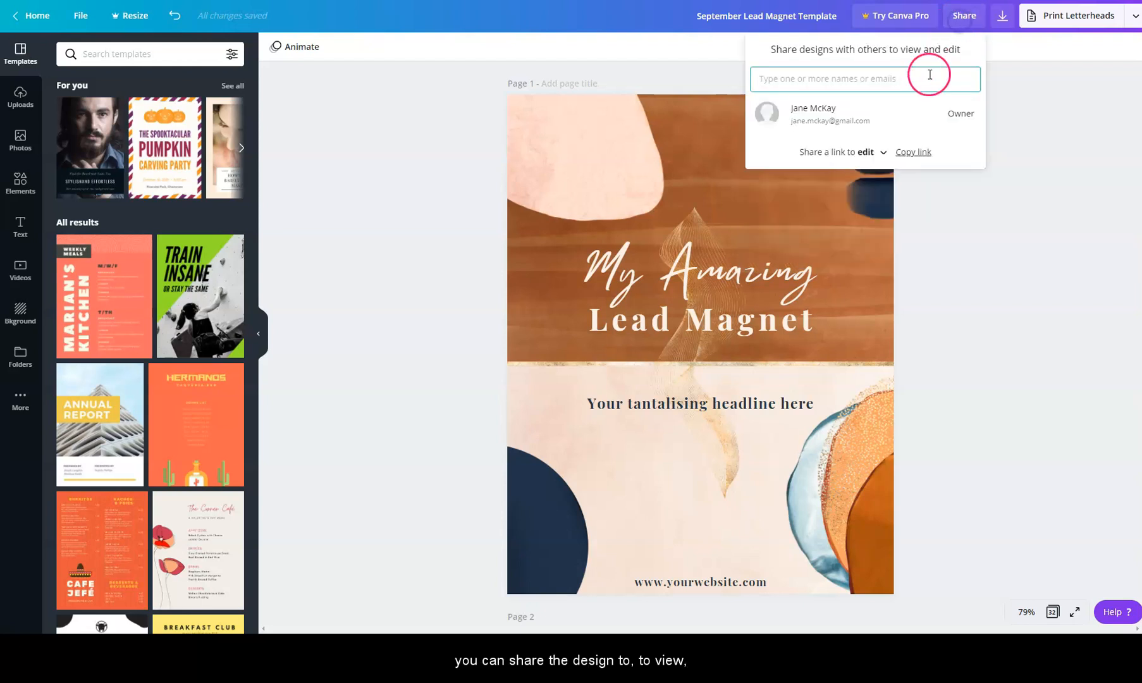
click(881, 152)
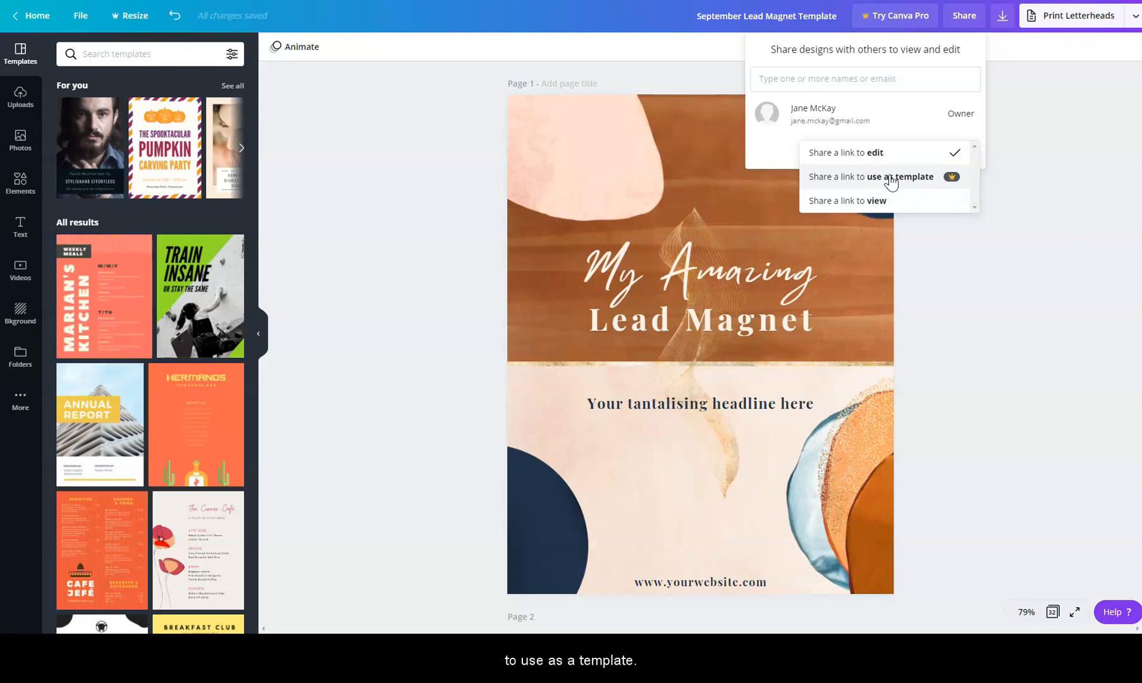
click(874, 154)
click(876, 183)
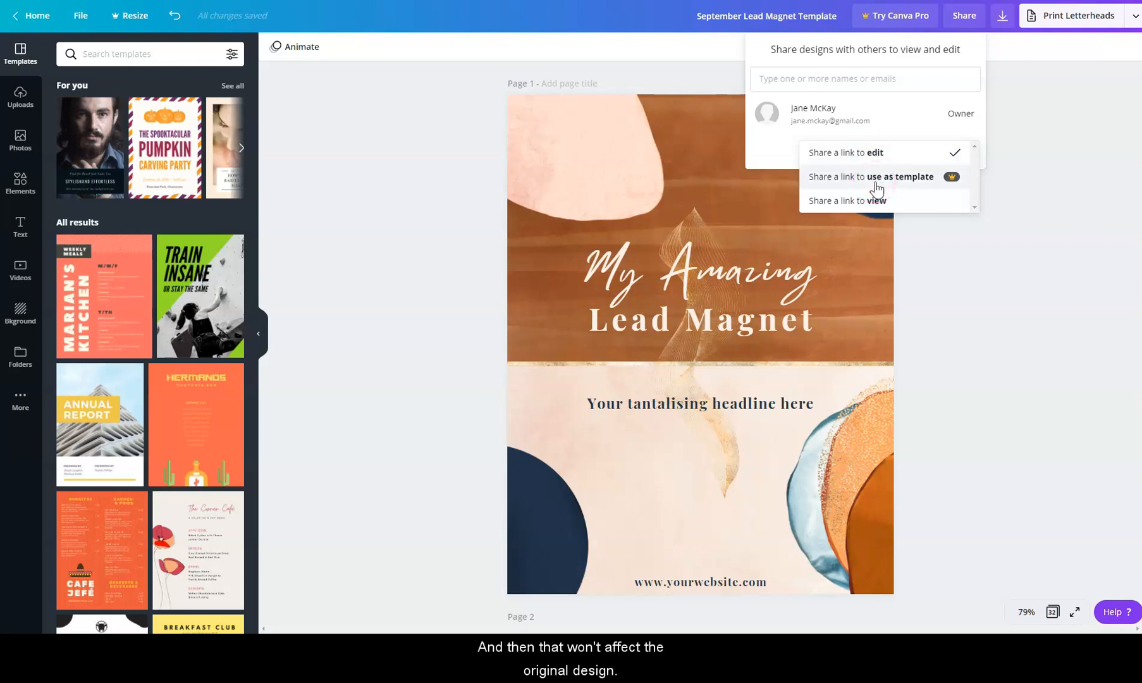
click(878, 159)
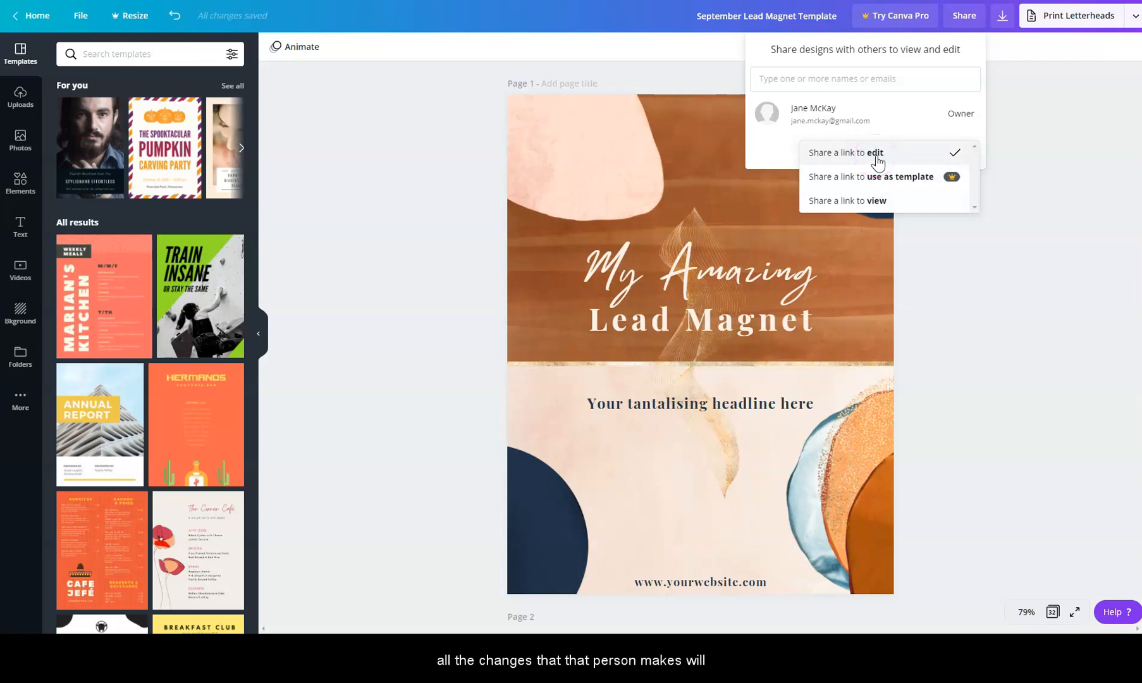
click(878, 162)
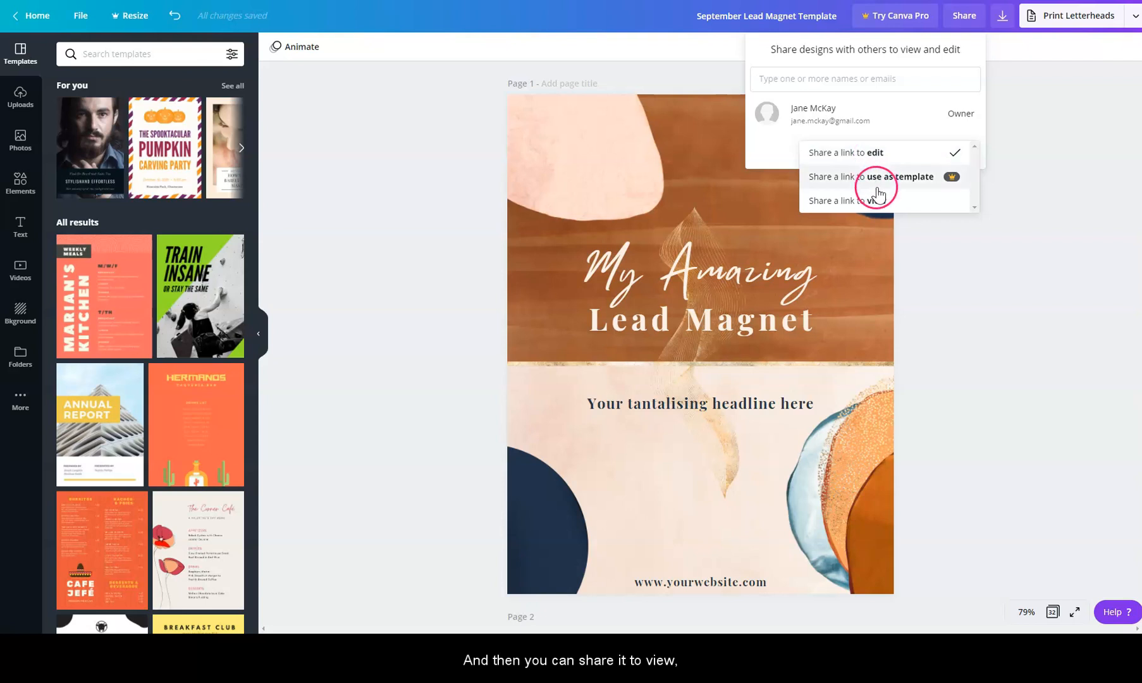
click(928, 234)
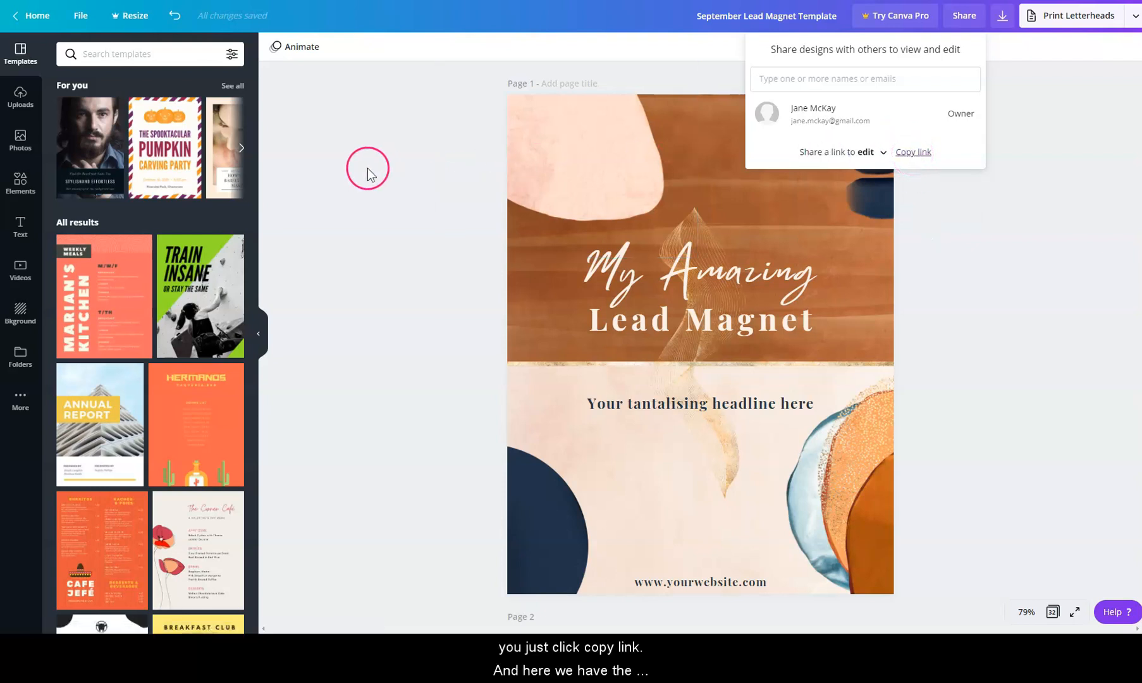
click(333, 169)
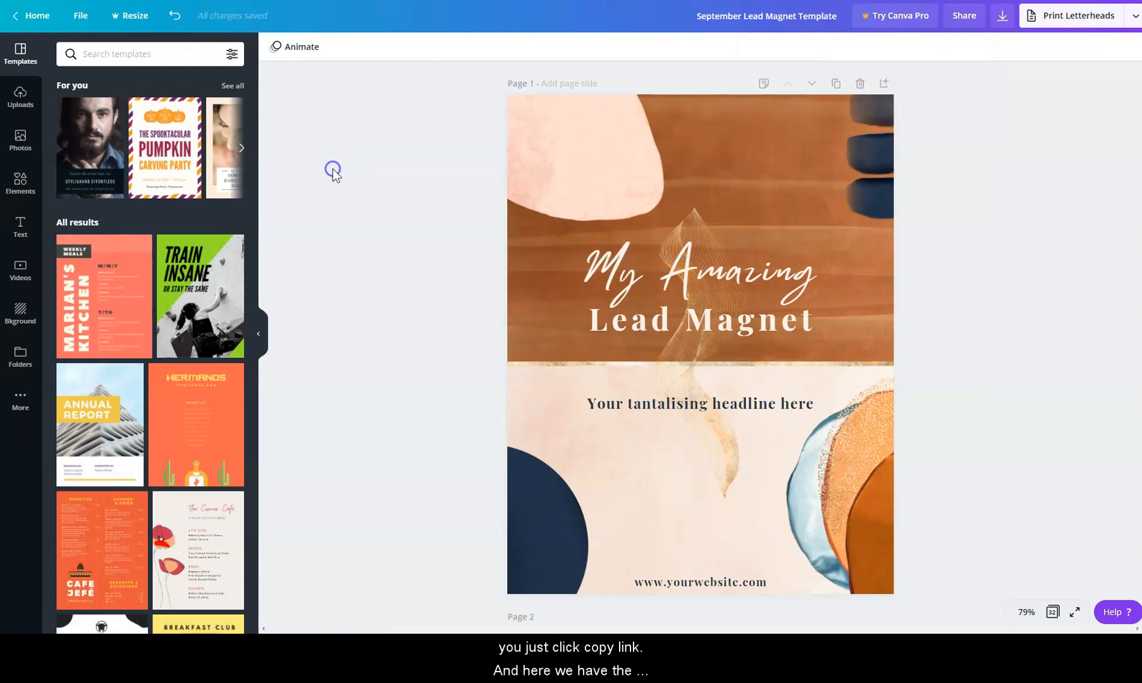
- Examine the file types offered for downloading the design and close the list with PDF Print still chosen
click(1004, 19)
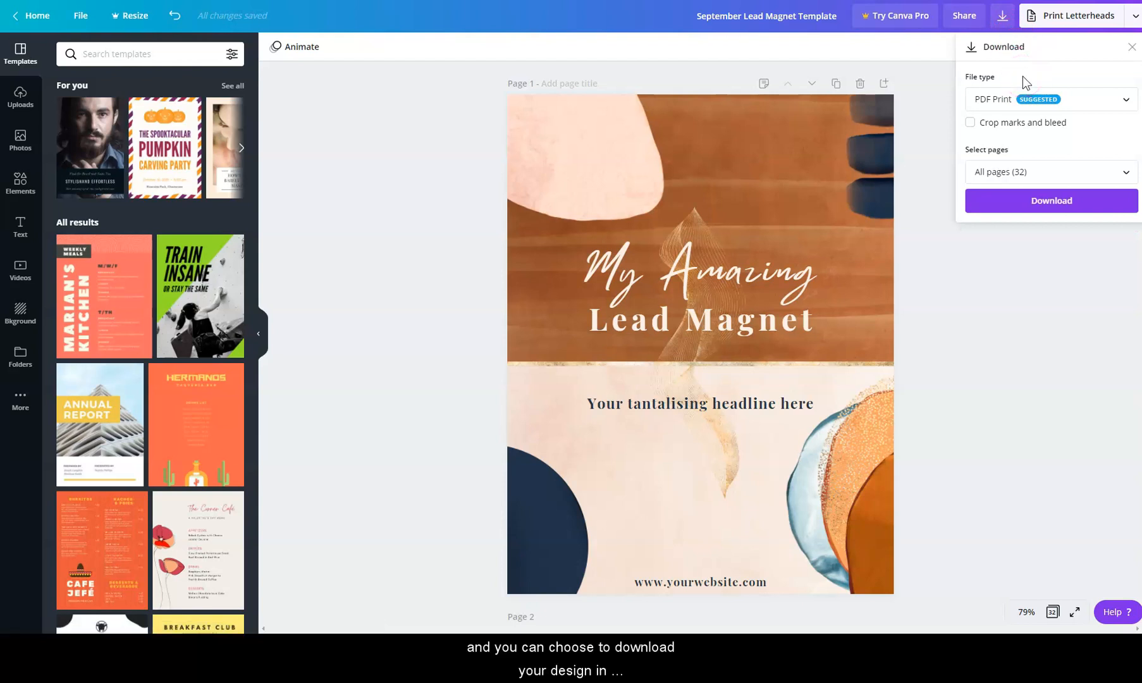
click(1028, 110)
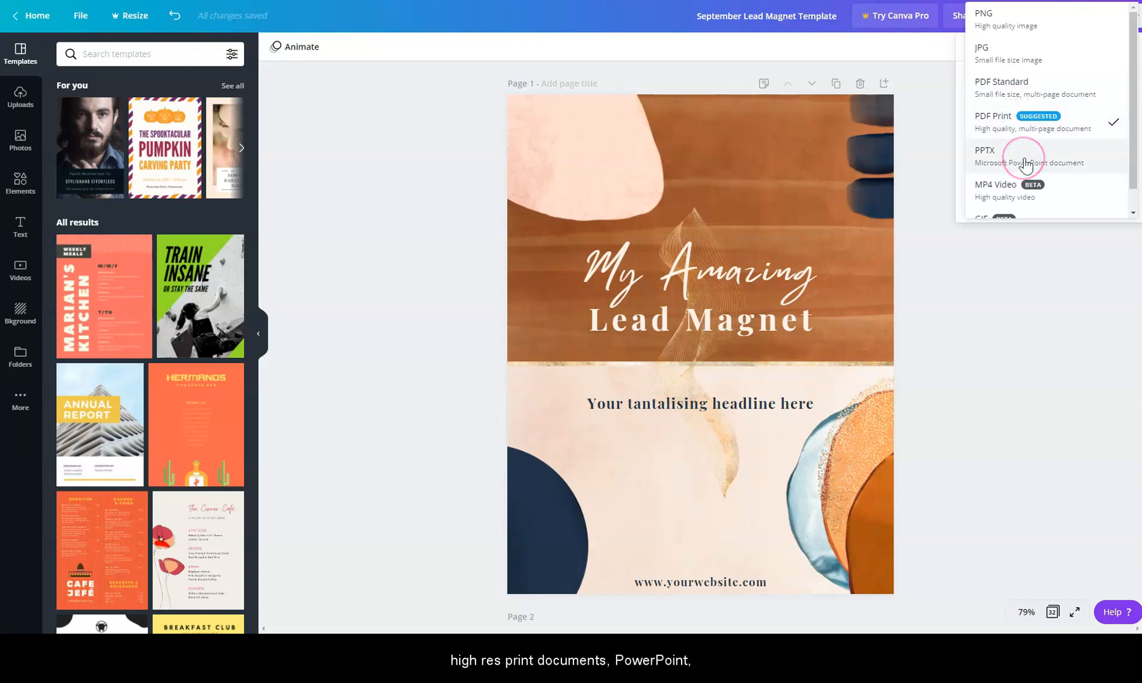
scroll(1025, 164, down, 1)
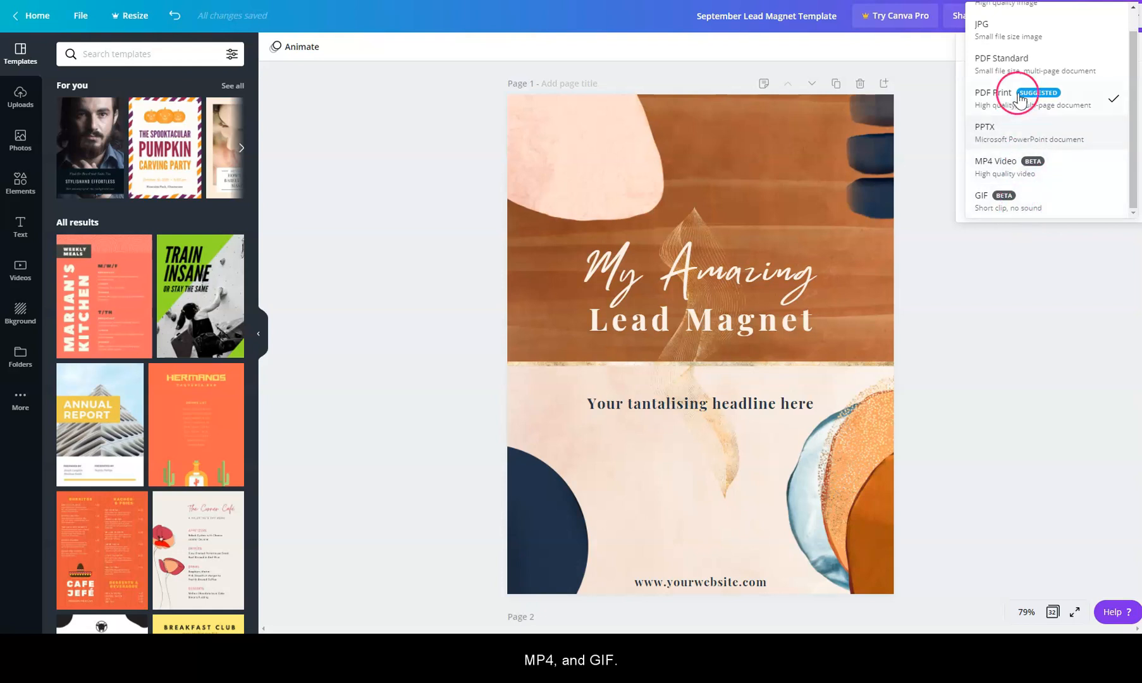
scroll(1019, 31, up, 1)
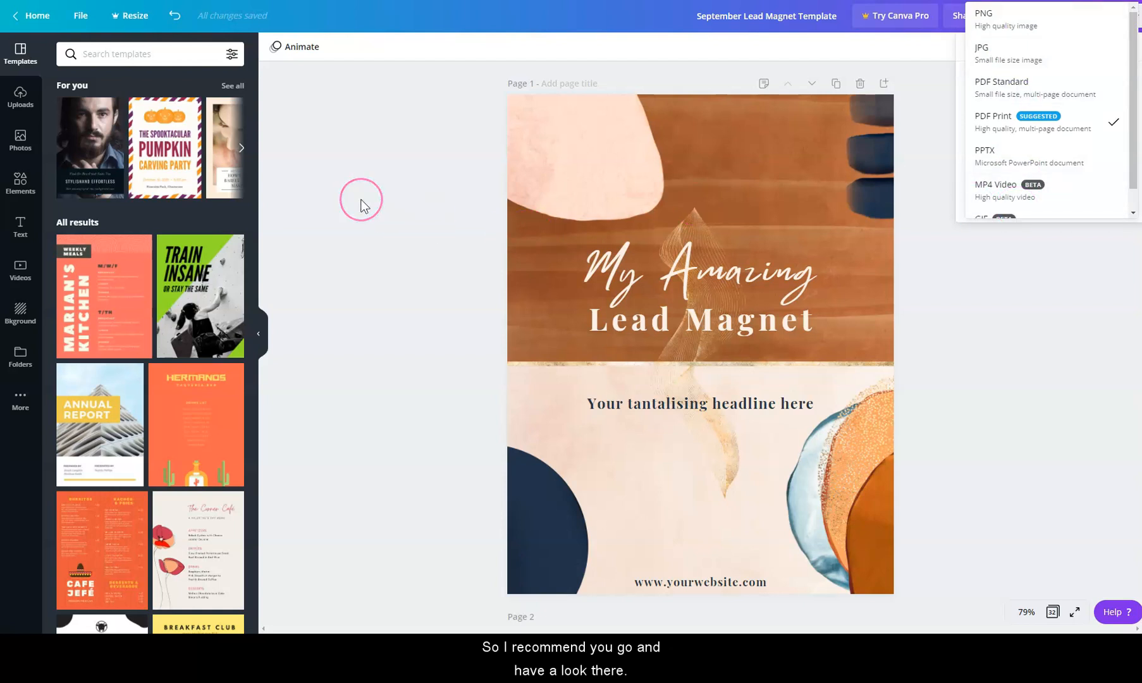
click(444, 164)
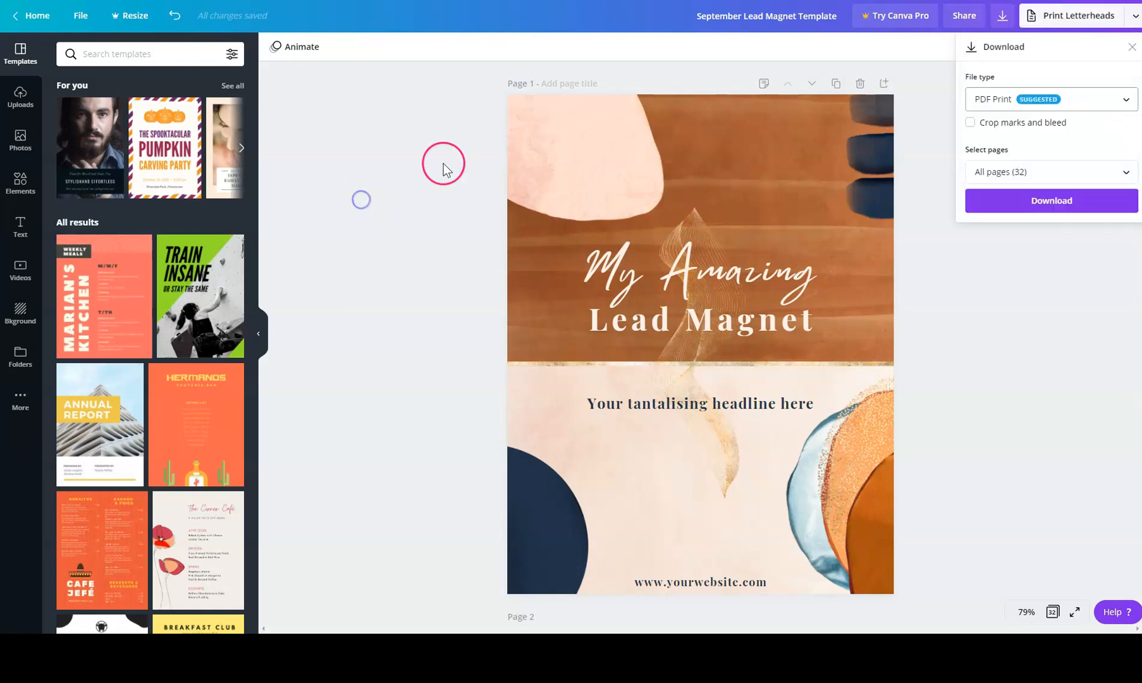
- View the suggested ways to publish the design, such as Print Letterheads, Share link and Present, and close the list
click(1136, 18)
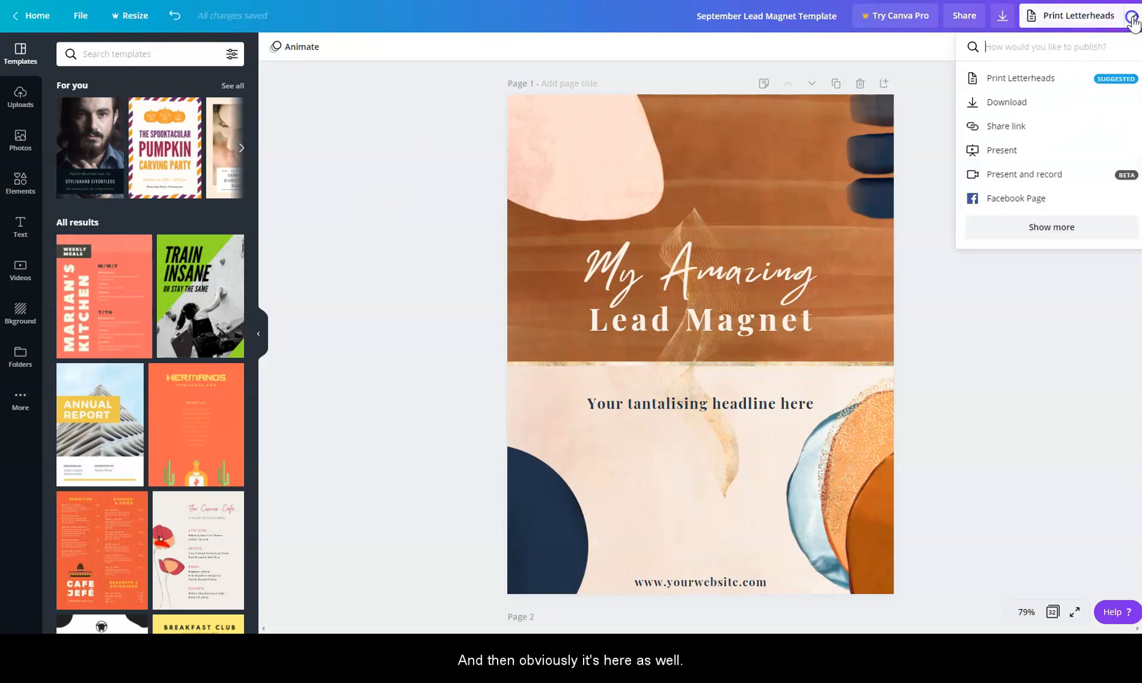
click(1051, 80)
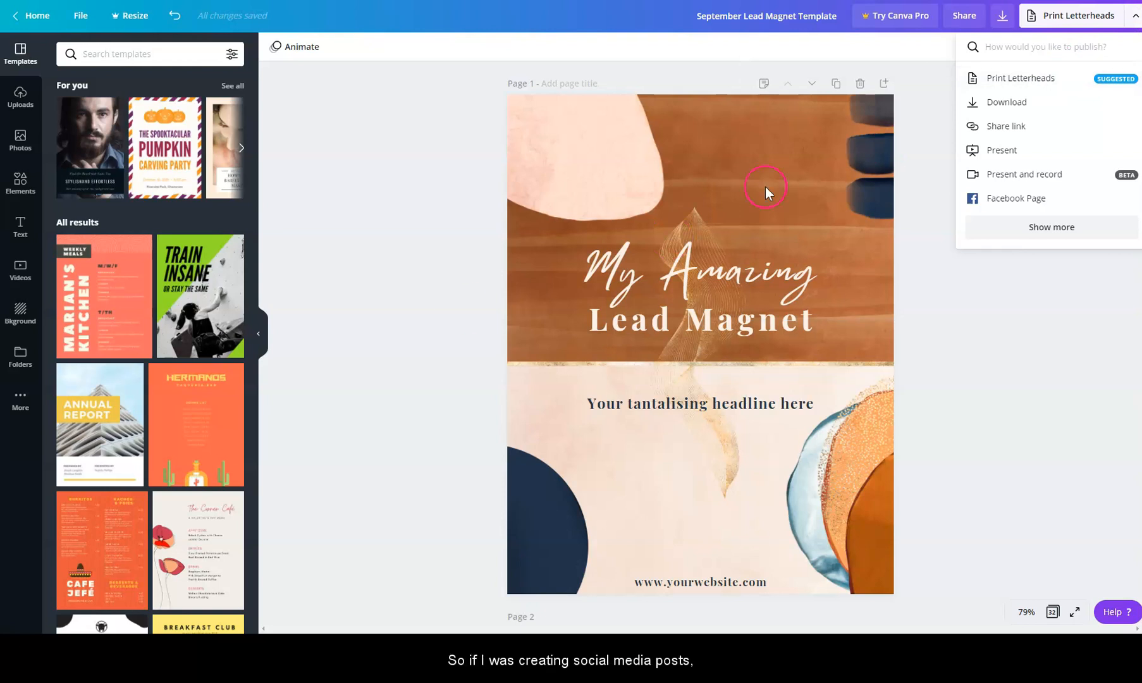
click(1091, 351)
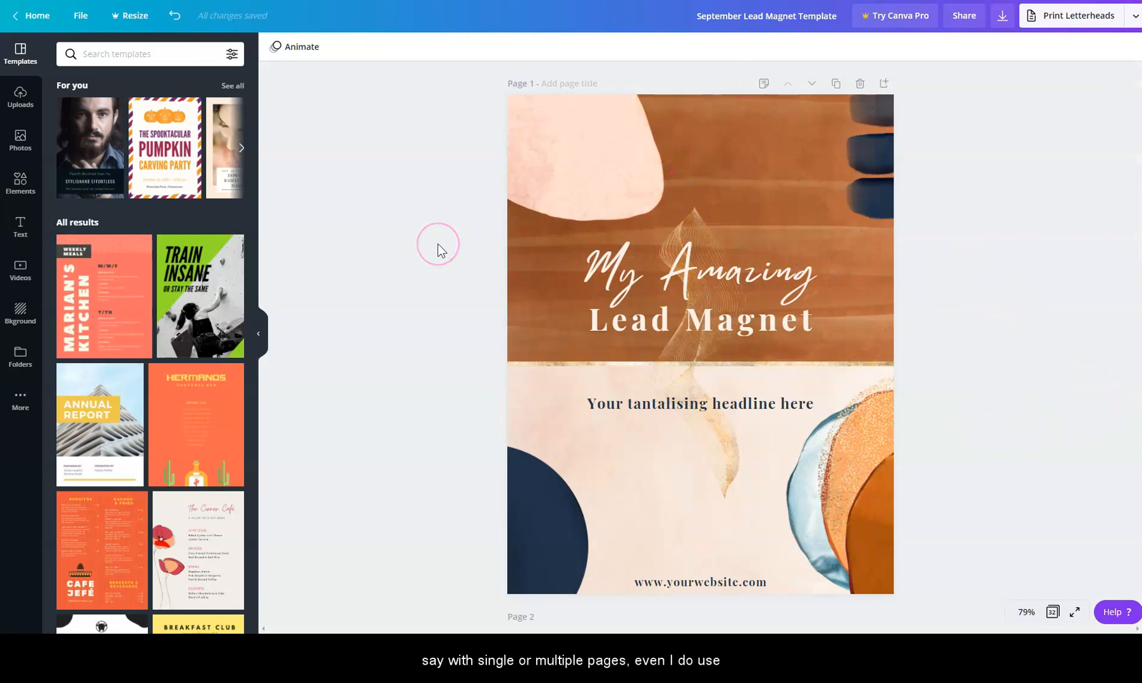
- Review the PDF, JPG and other file types for the download again, keeping PDF Print chosen
click(1003, 15)
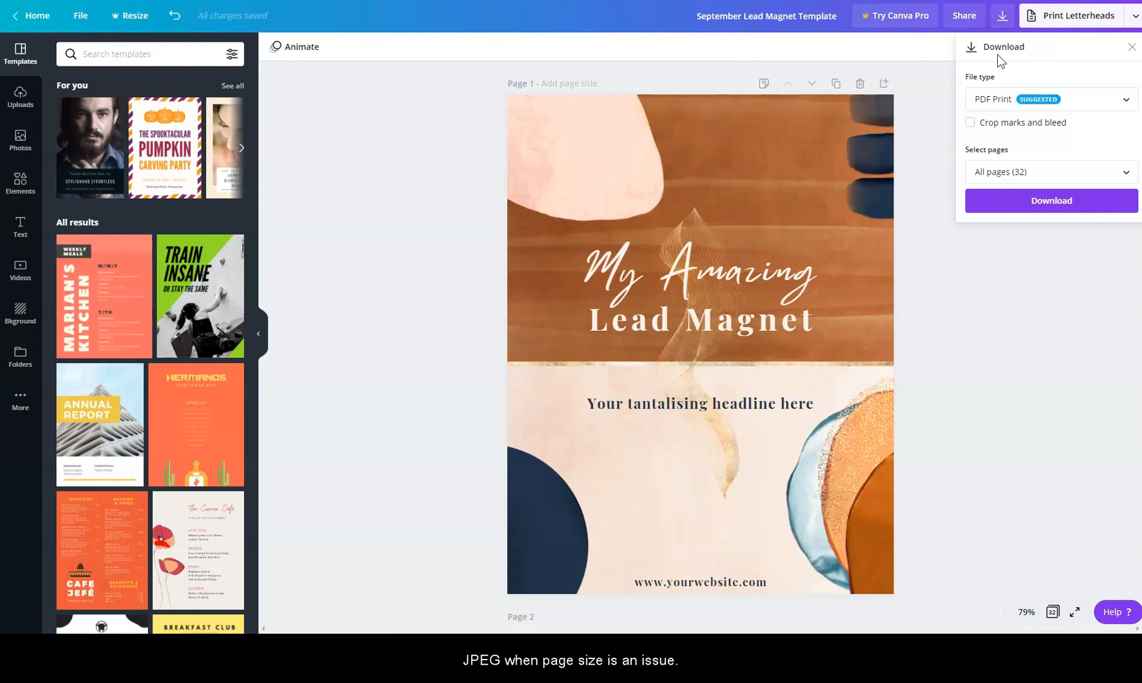
click(1011, 112)
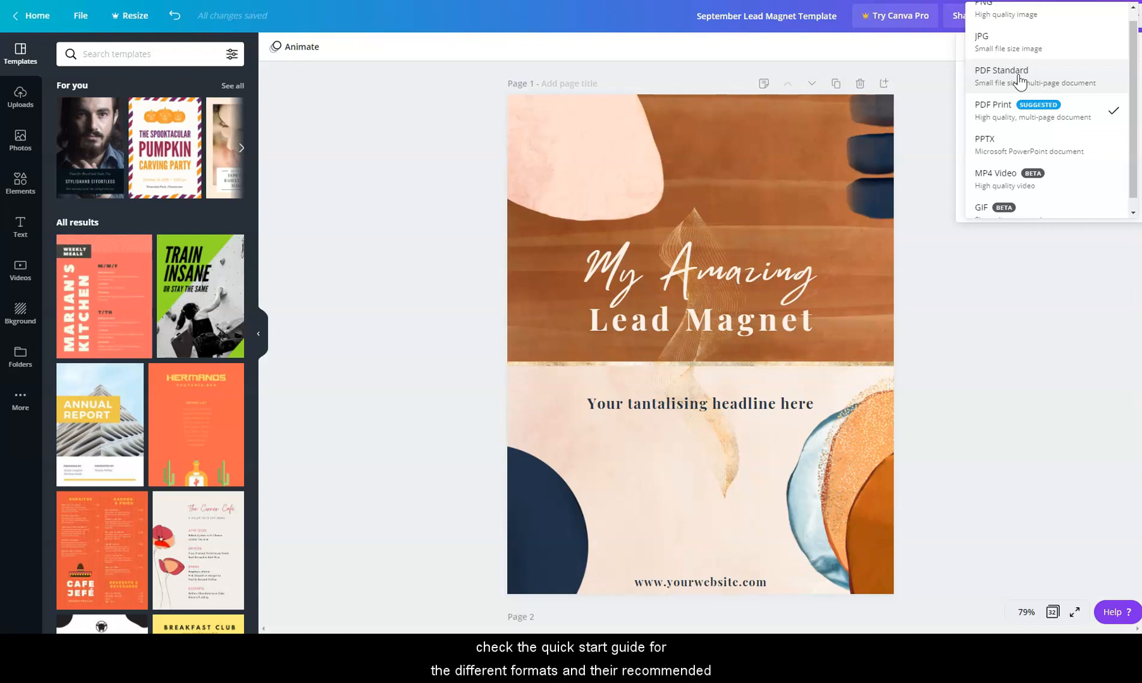
click(1050, 291)
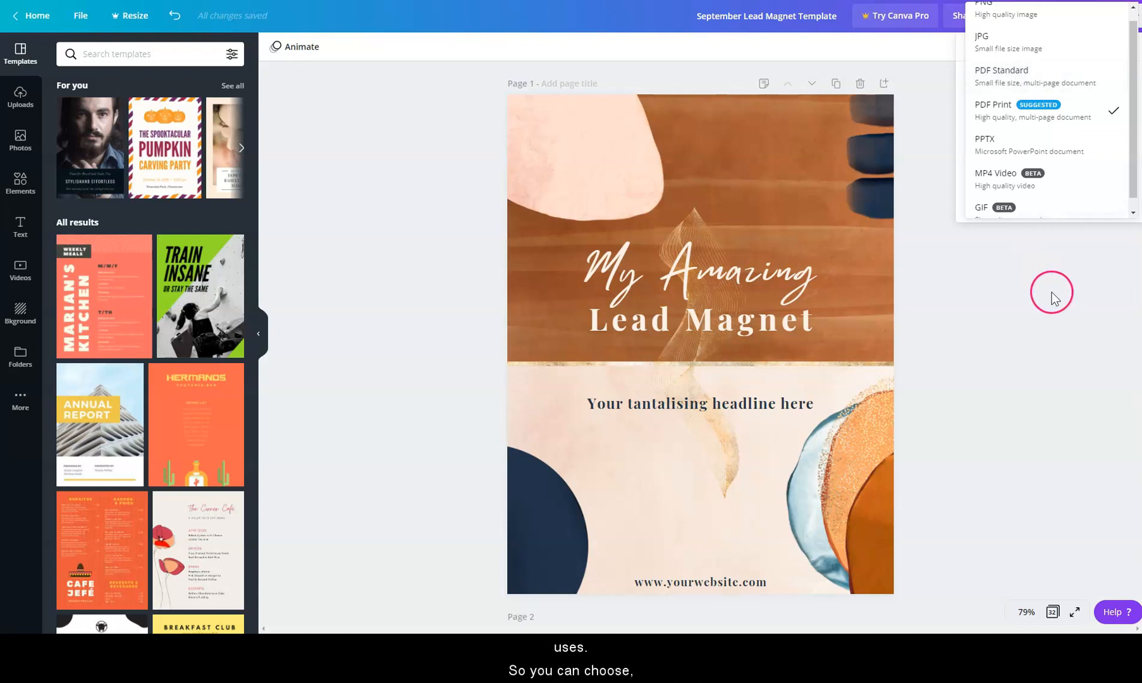
- Examine the page selection for the download, browsing the individual pages, and close it with all pages still included
click(1023, 180)
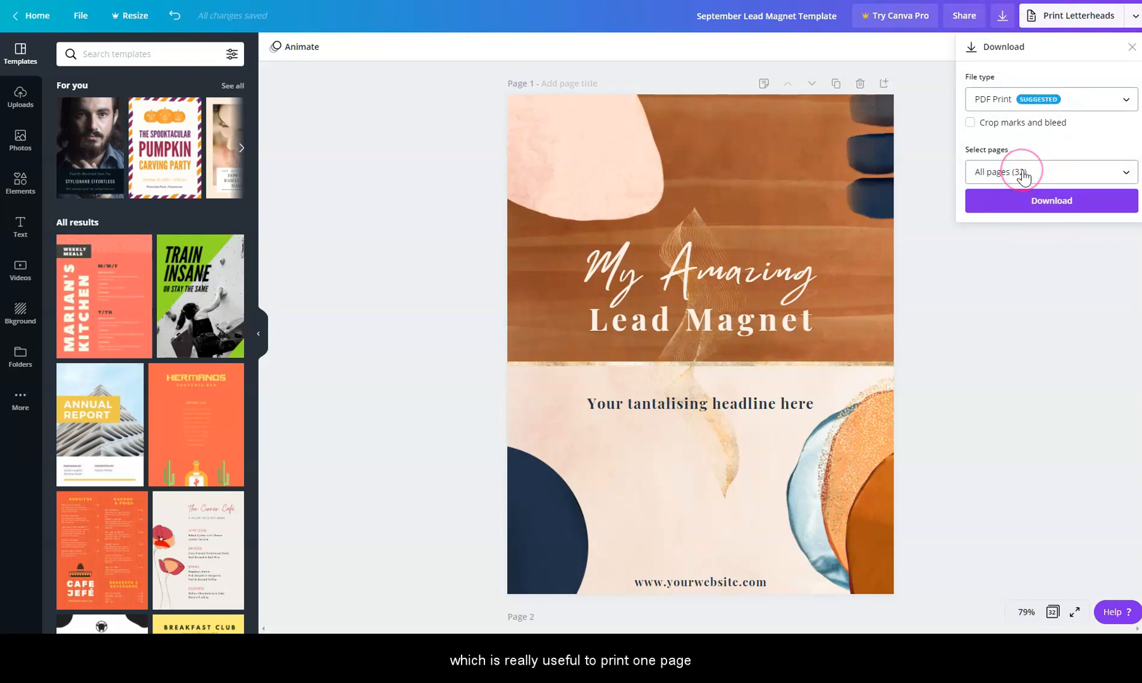
click(1024, 179)
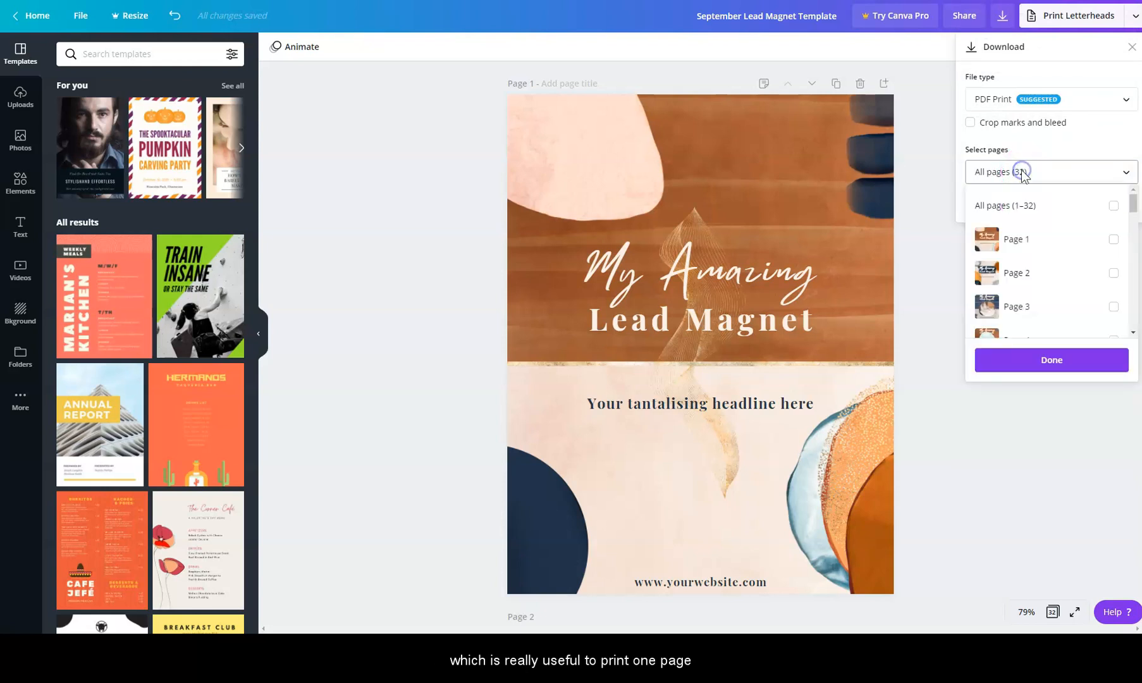
scroll(1032, 243, down, 3)
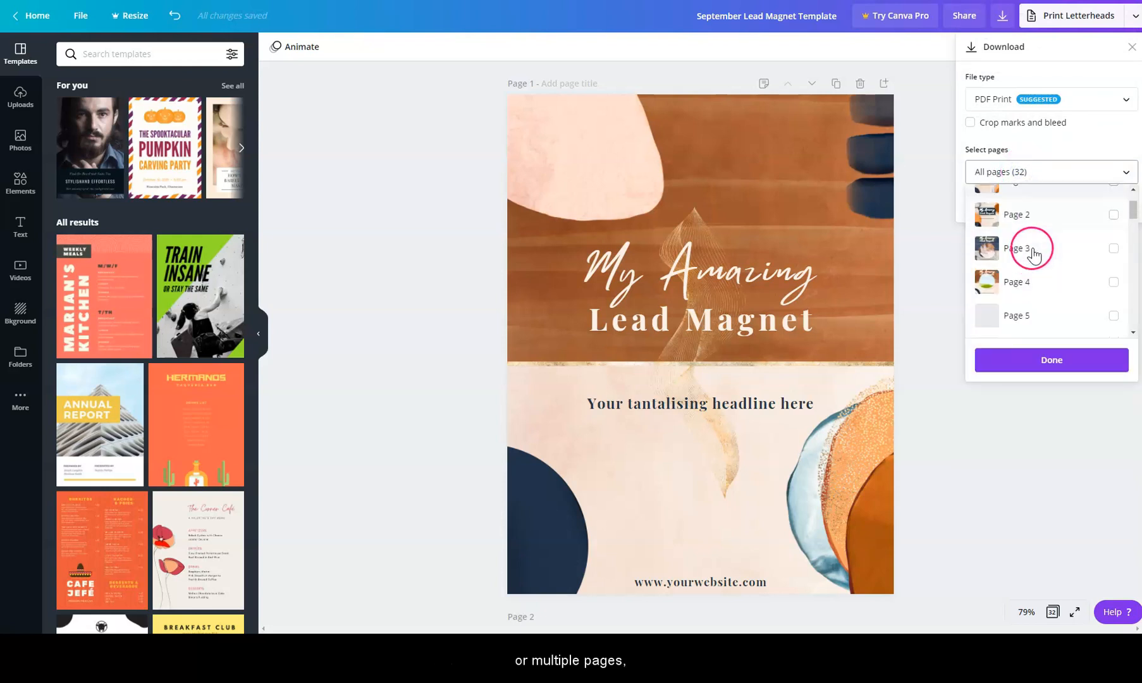
scroll(1034, 260, down, 5)
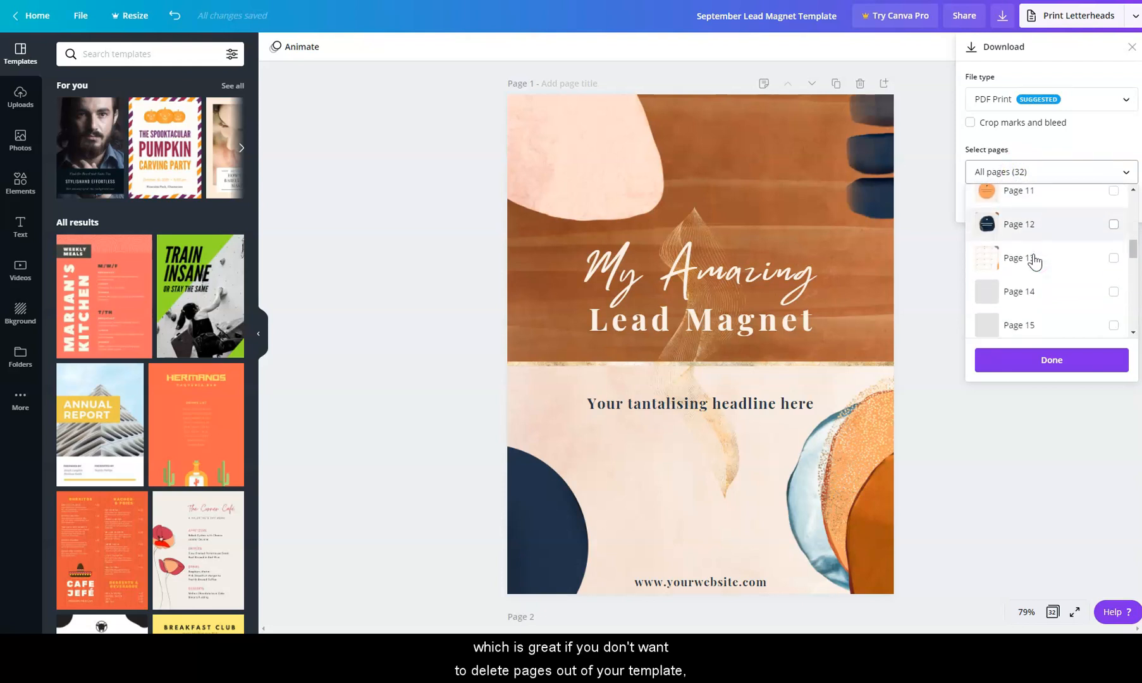
click(1044, 277)
scroll(1047, 267, up, 10)
click(883, 248)
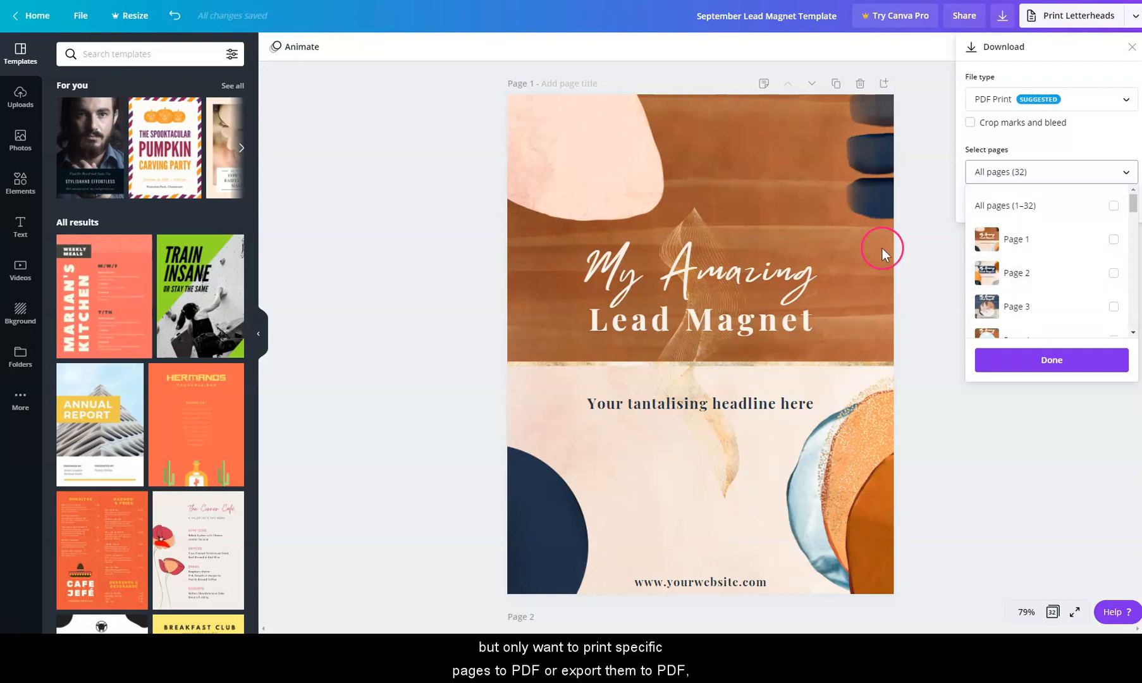
click(930, 258)
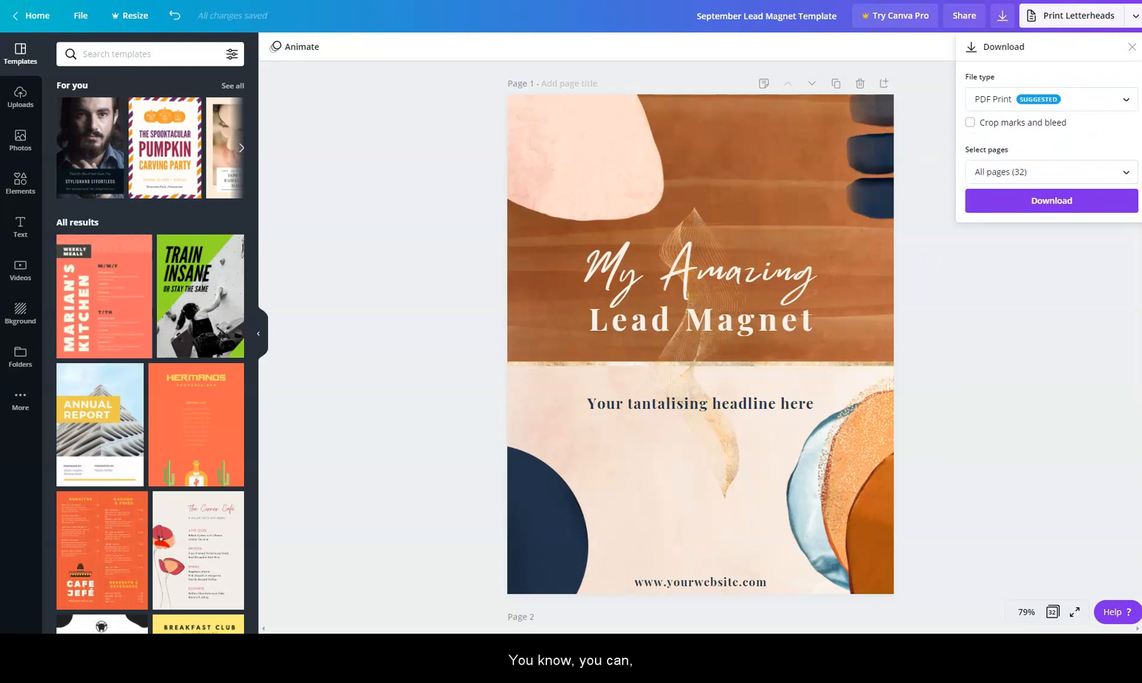
- Expand the full list of publishing destinations, browse the social media, cloud storage and print options, and close it
click(1134, 16)
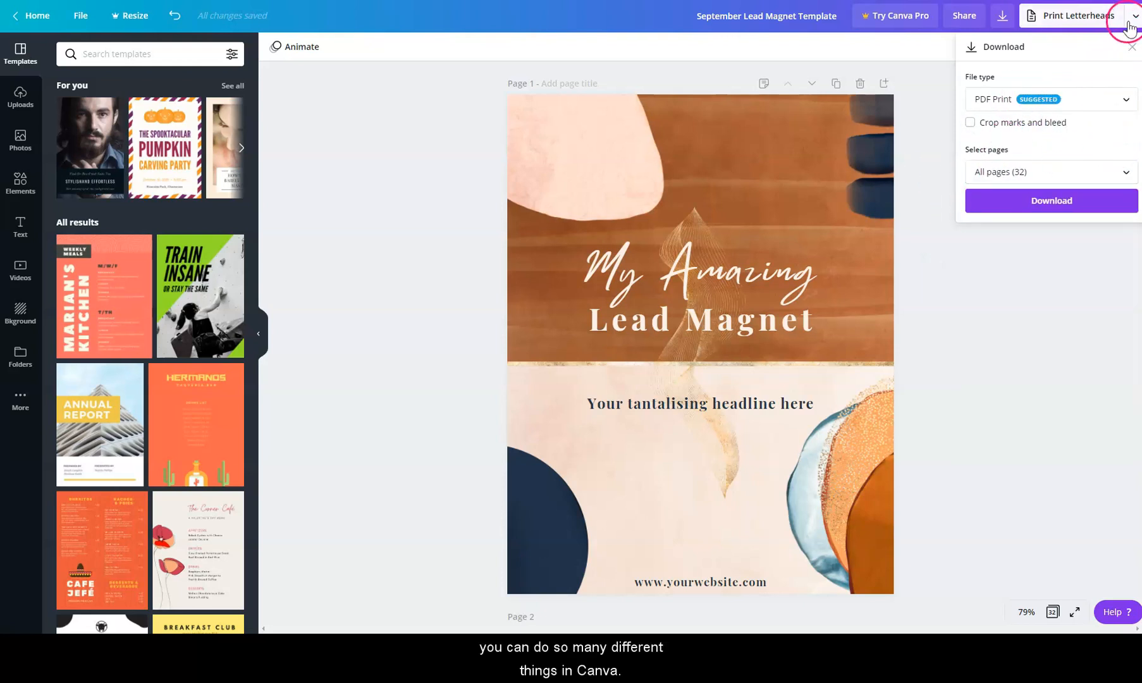
click(1050, 226)
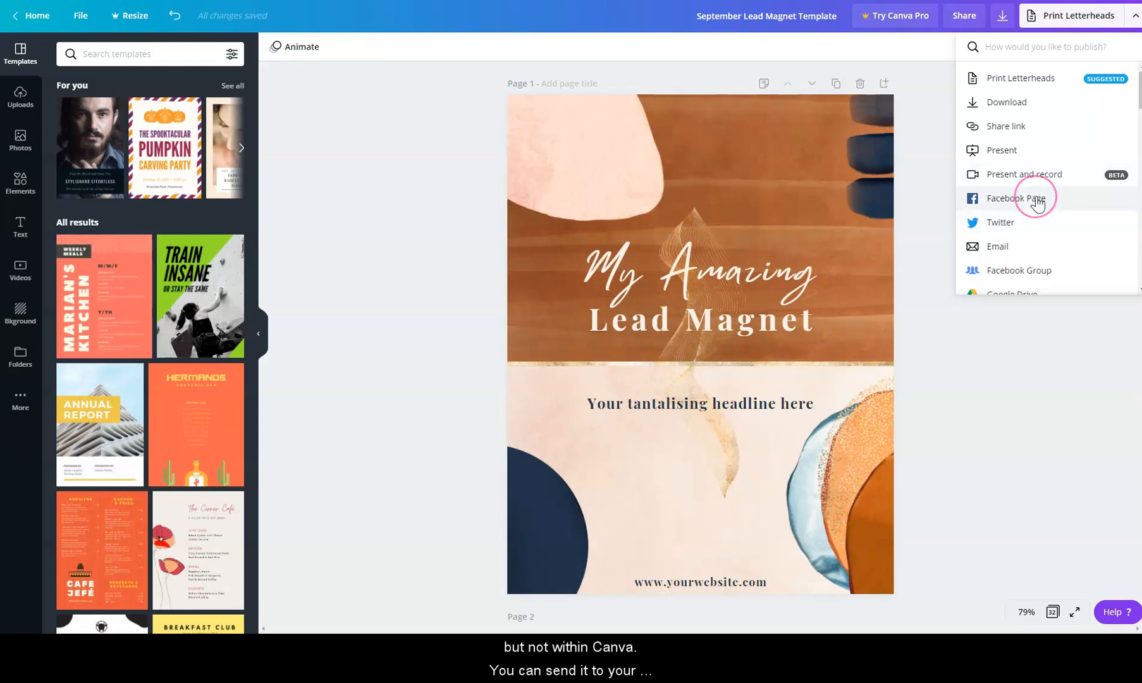
scroll(1038, 204, down, 4)
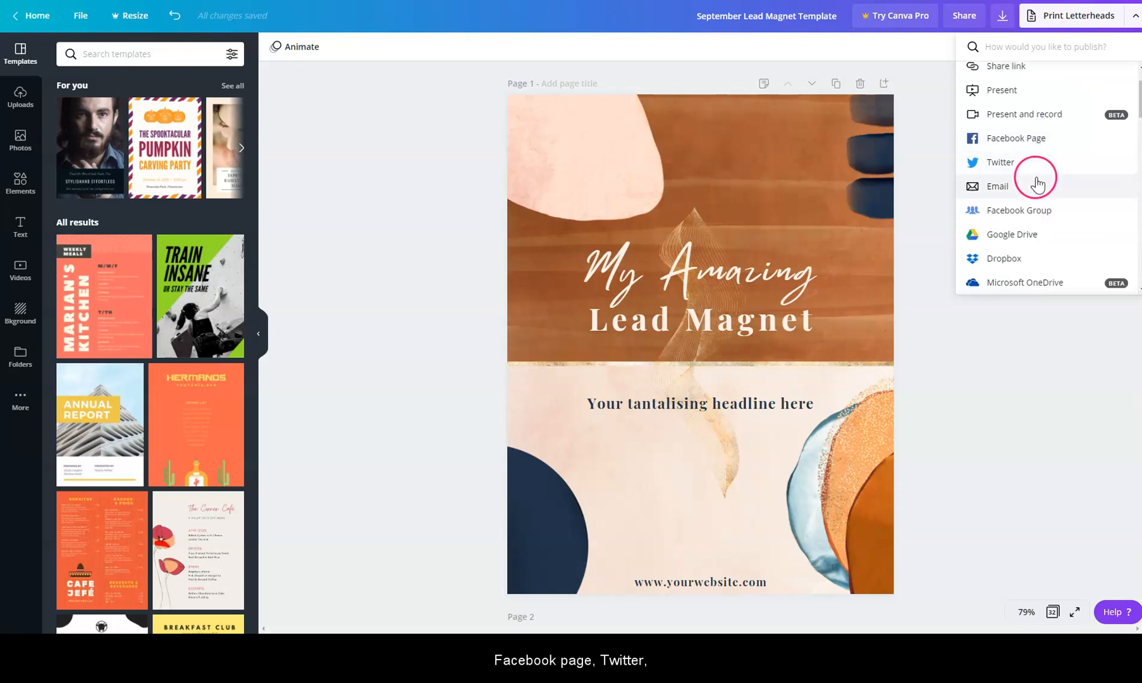
scroll(1038, 211, down, 10)
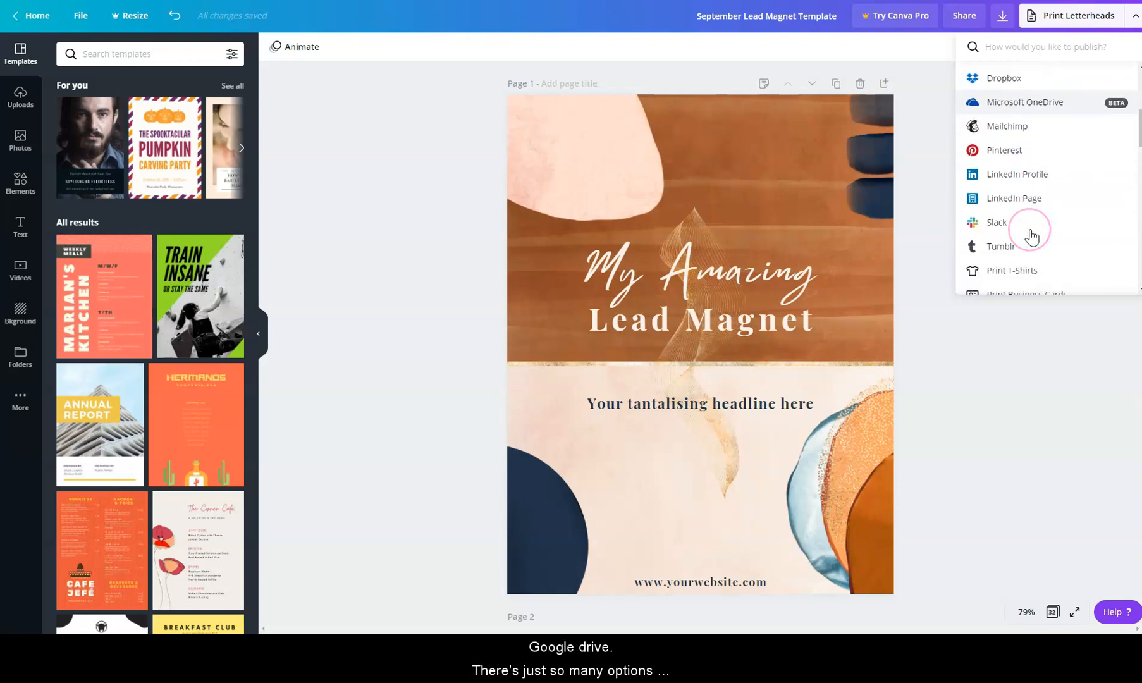
scroll(1033, 234, up, 14)
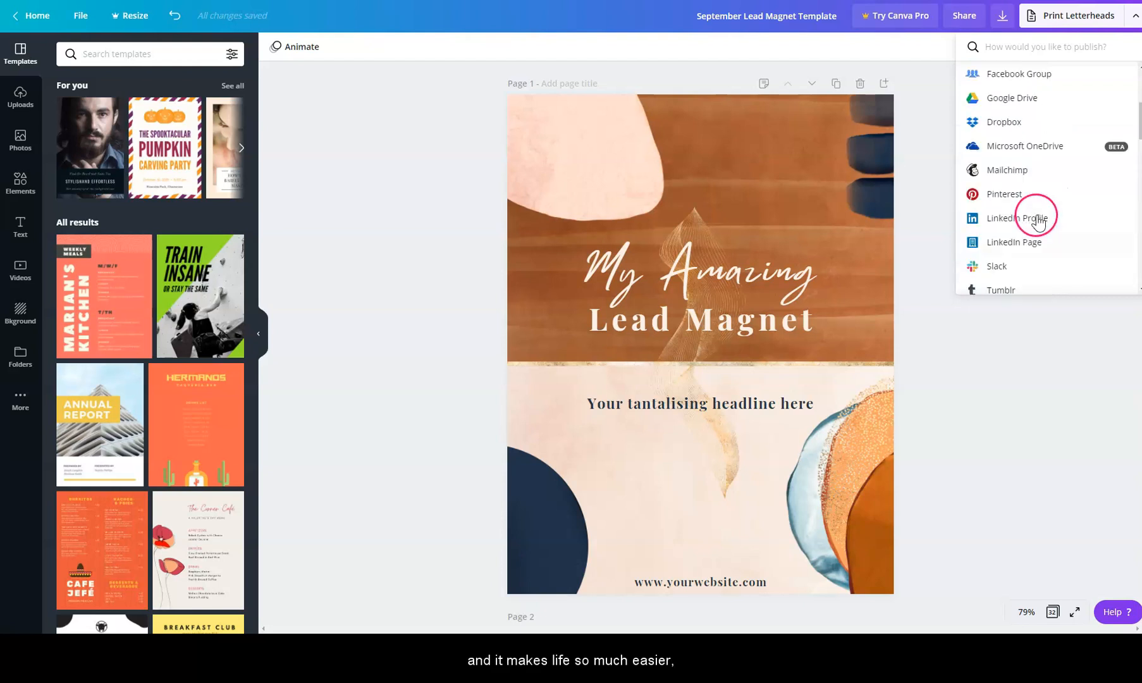
click(935, 296)
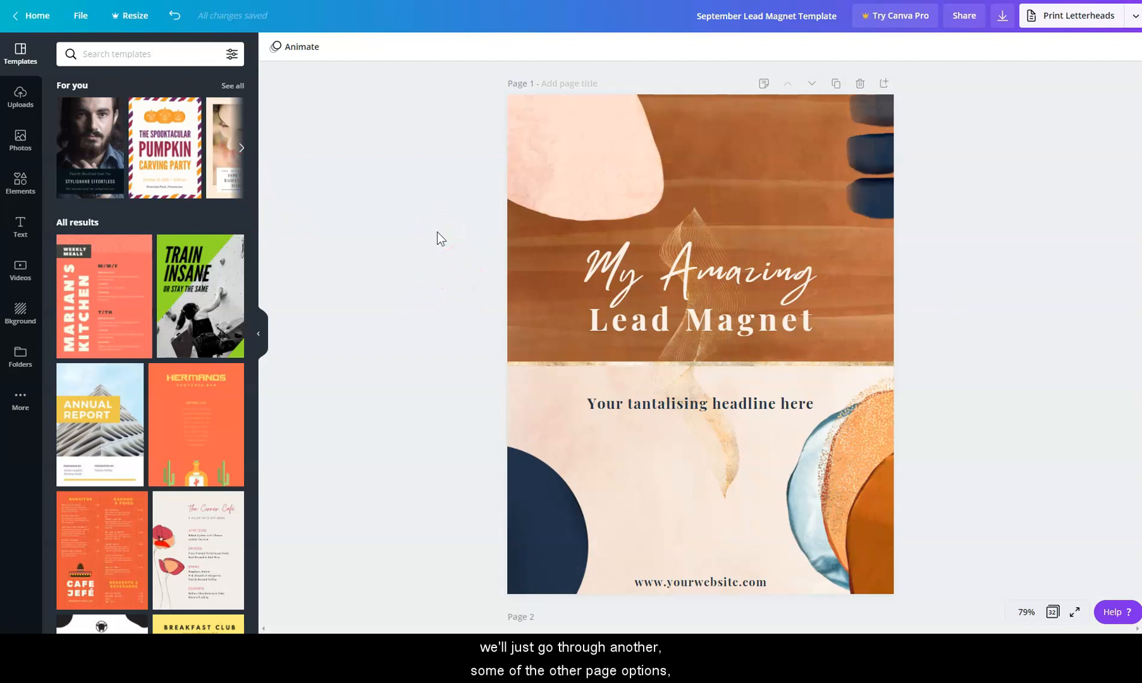
- Read the note attached to page 1, close it, and look over the page's move up and move down controls
click(763, 90)
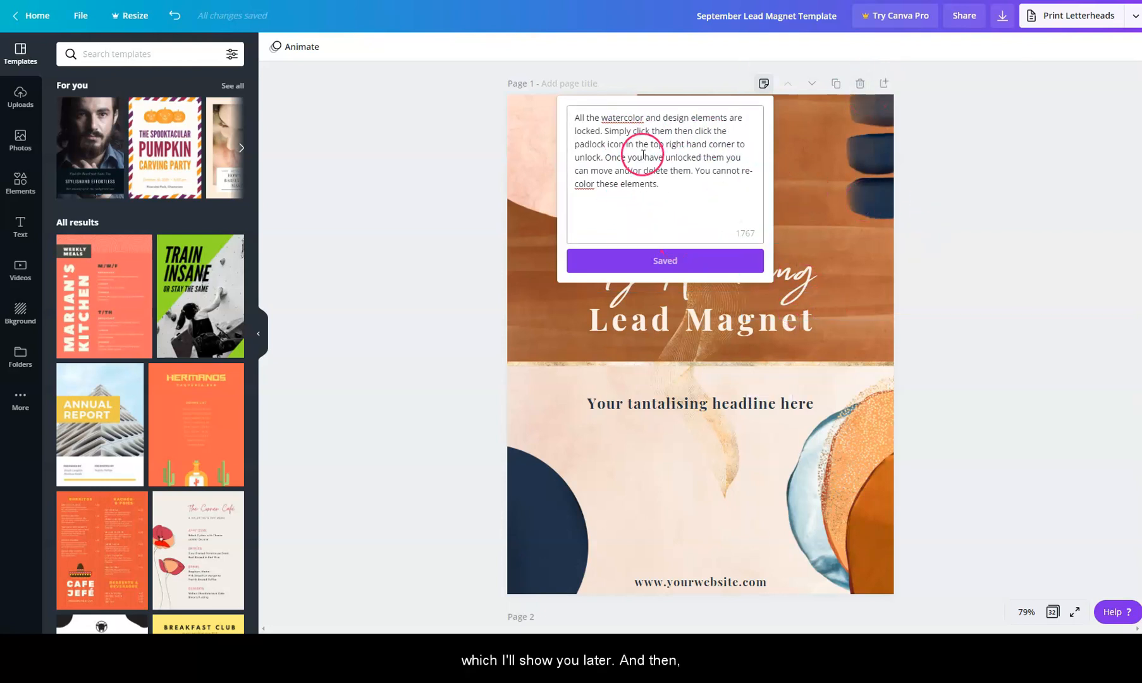
click(969, 147)
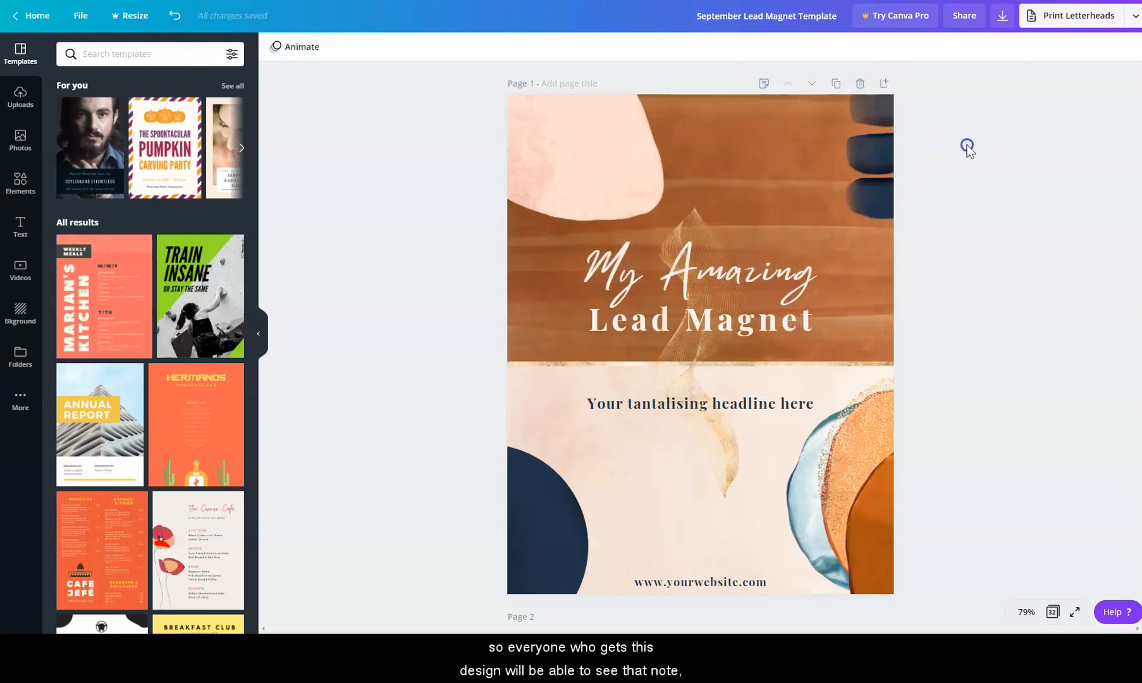
click(761, 92)
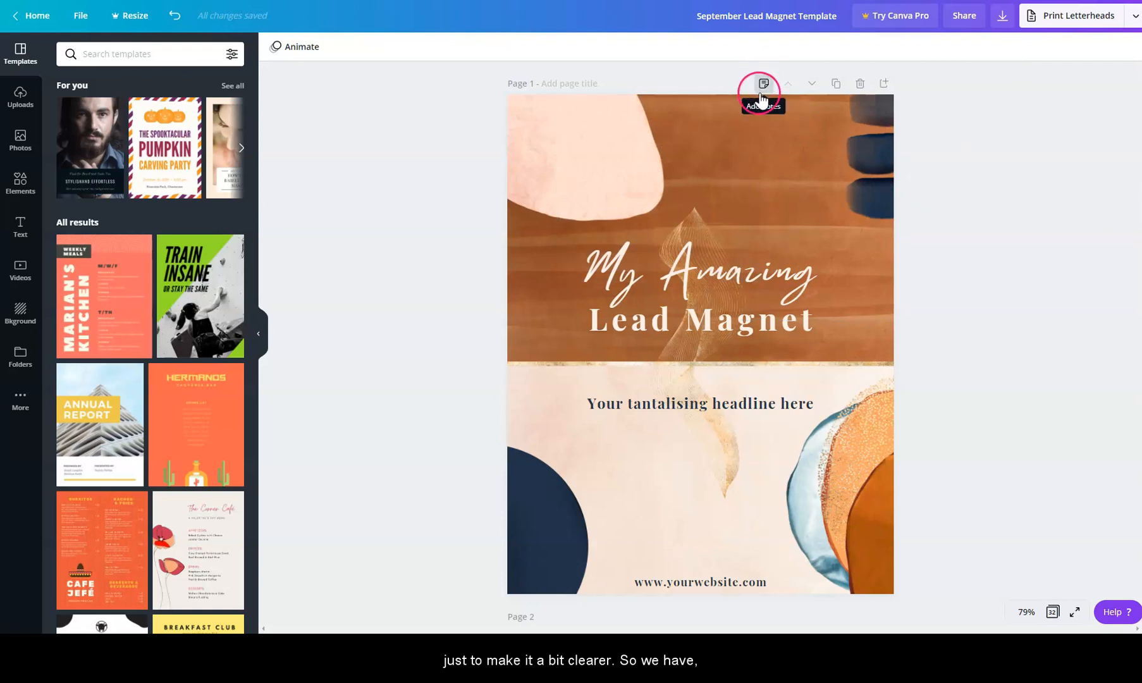
click(613, 186)
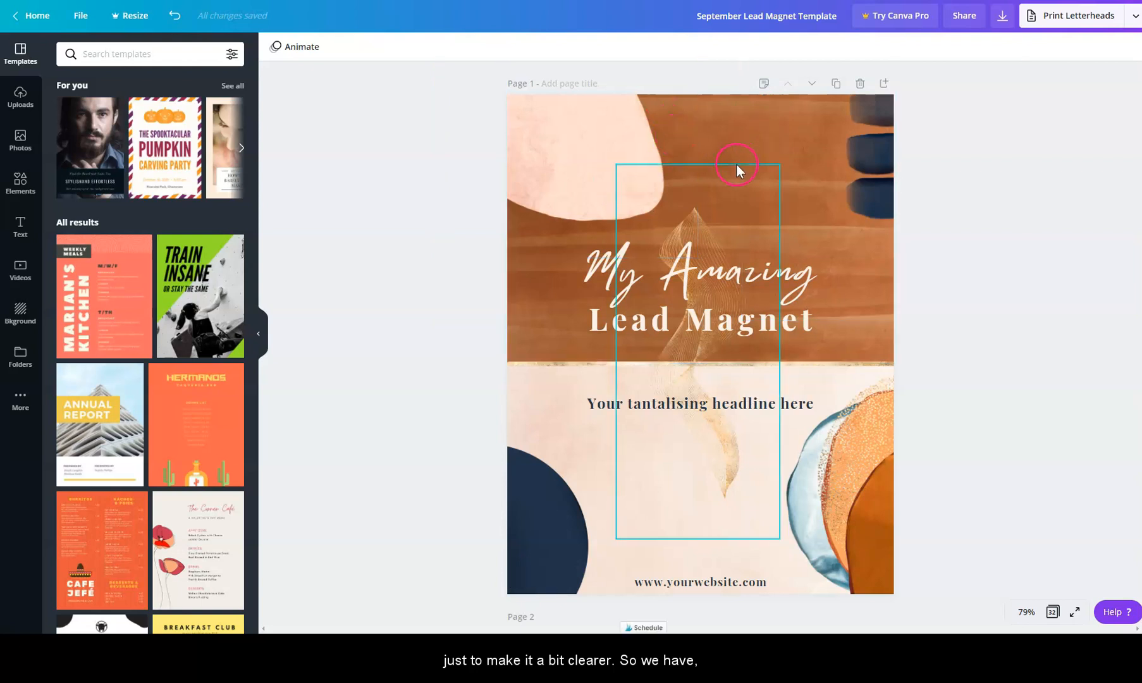
click(774, 108)
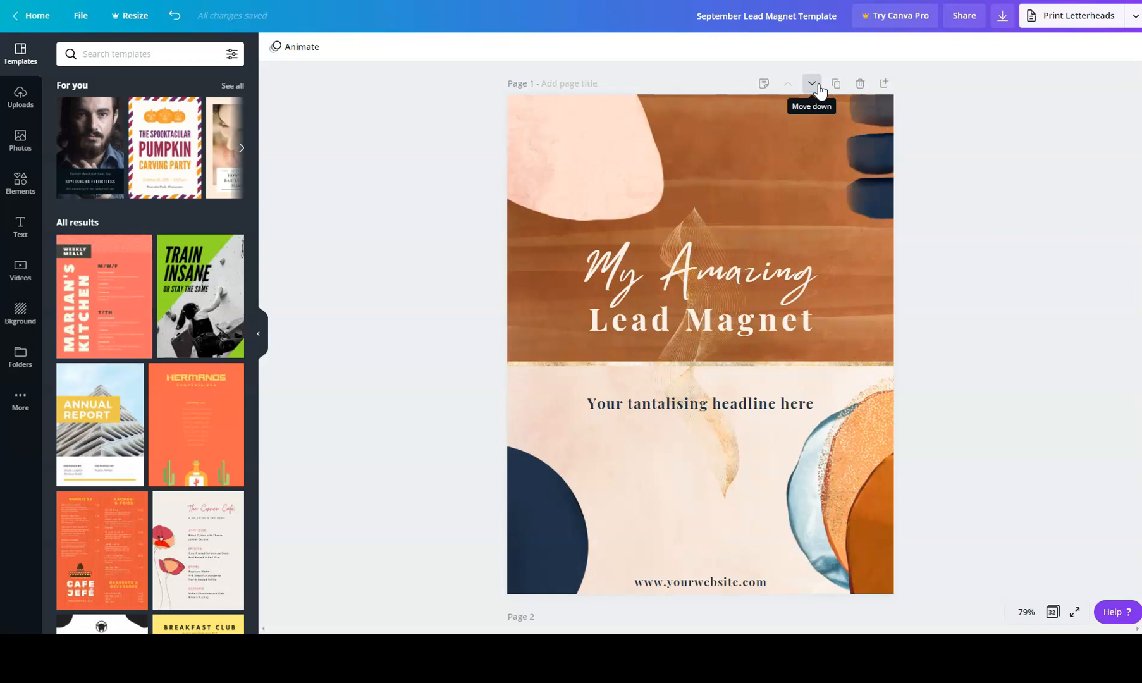
click(783, 87)
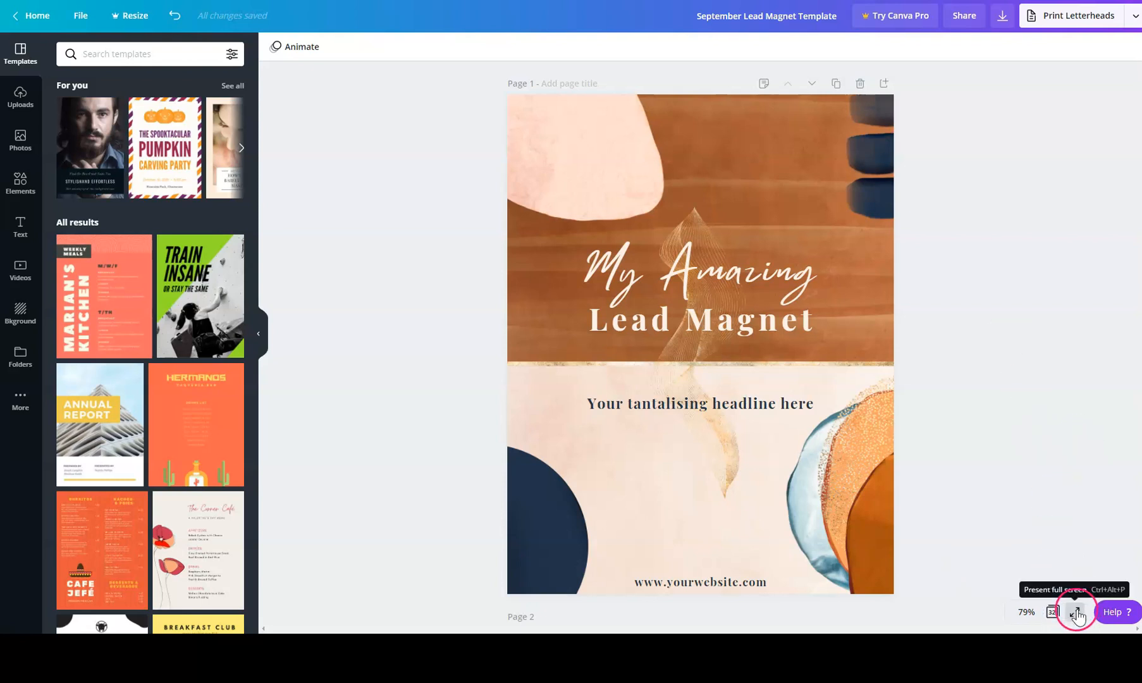
- Preview the pages at 25% zoom, set the zoom to 75% and return to page 1
click(1022, 612)
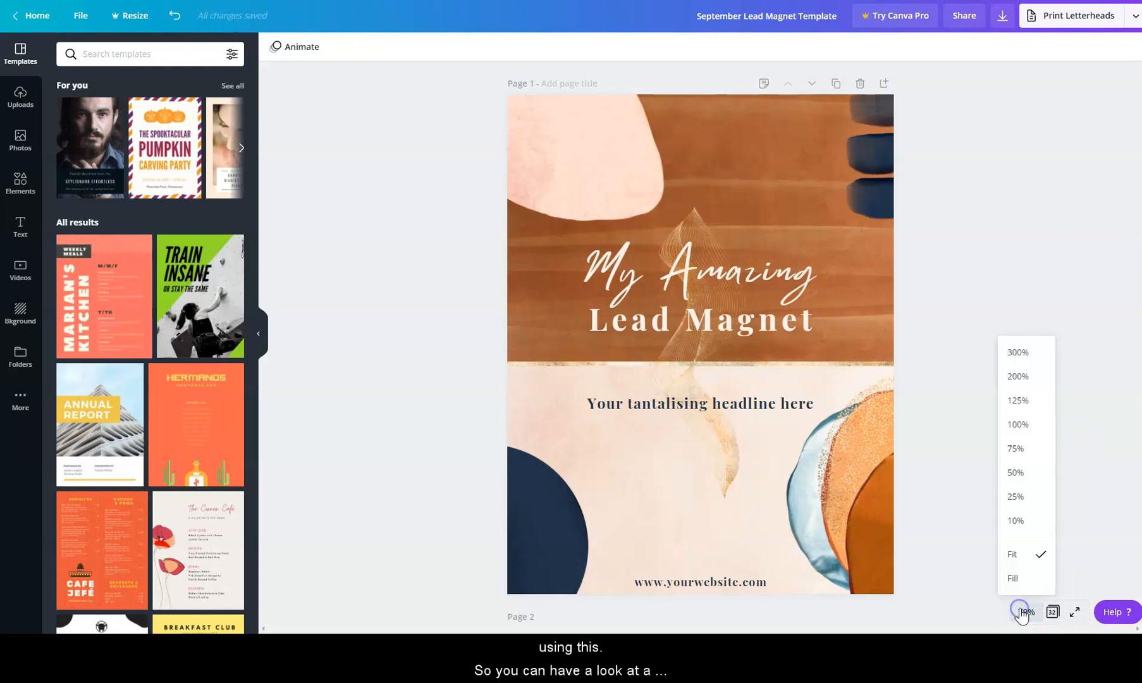
click(1043, 498)
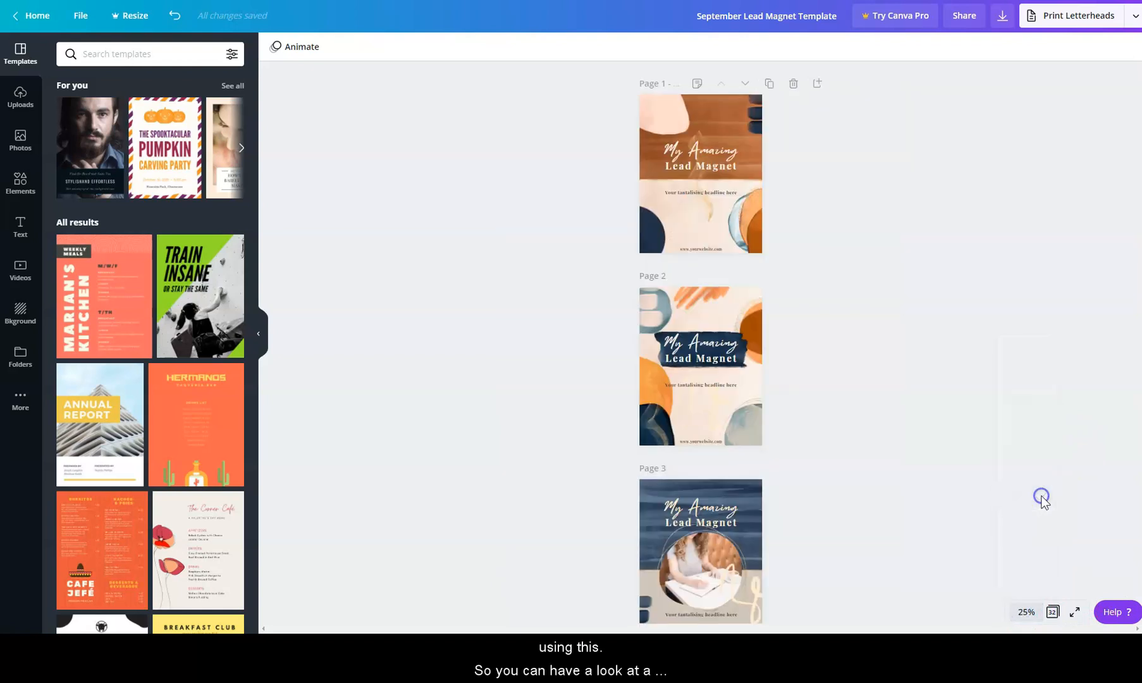
click(1029, 613)
click(1017, 448)
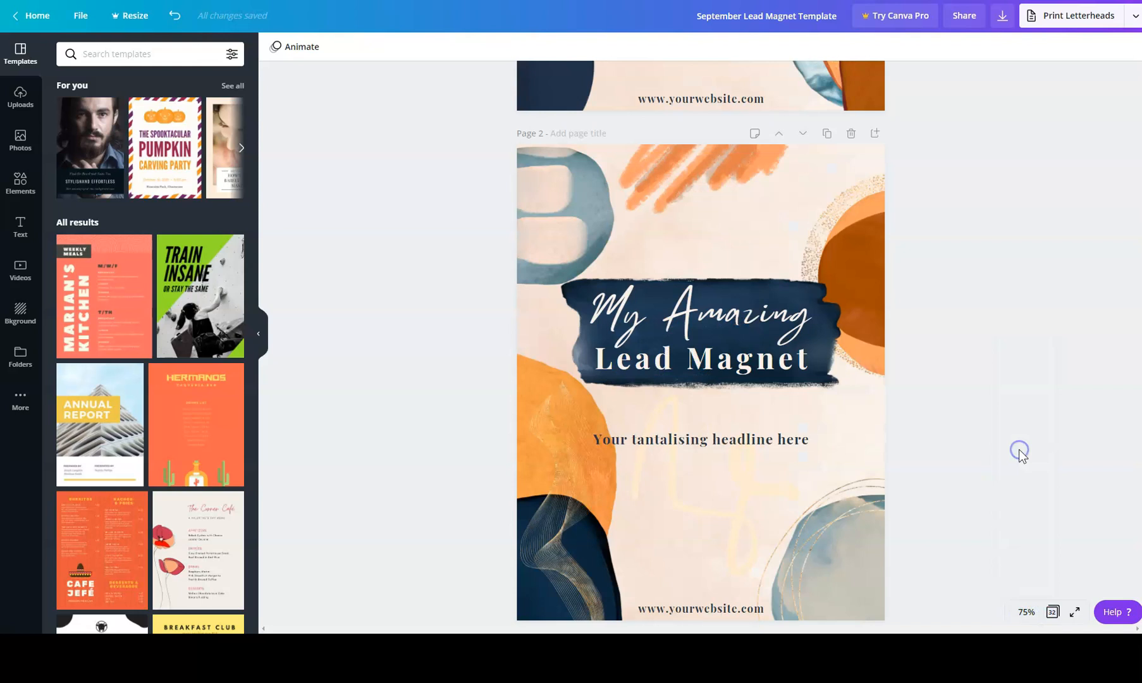
scroll(1002, 515, up, 7)
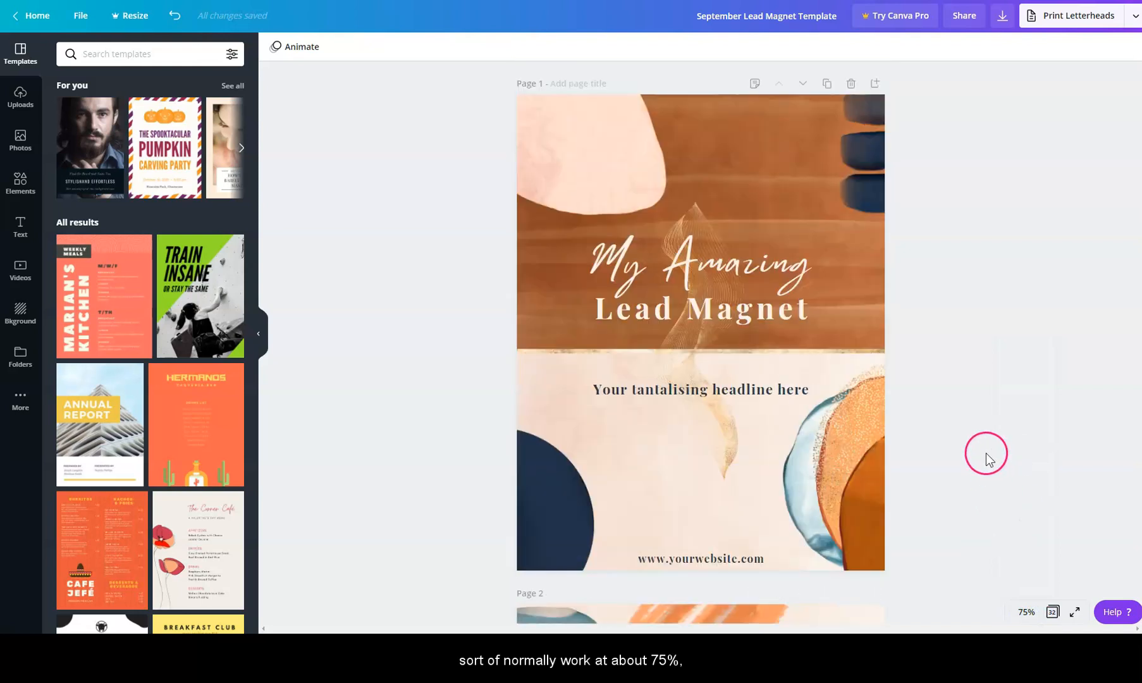
- Open the grid overview of the design and browse all its pages from first to last and back
click(1053, 613)
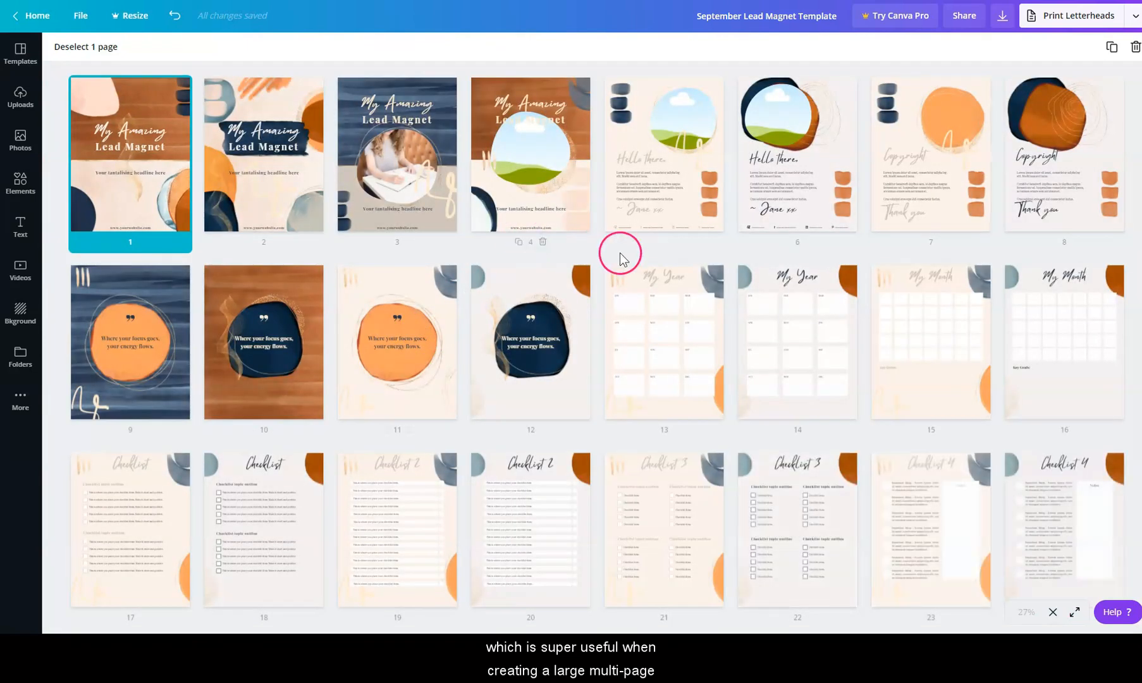
scroll(566, 320, down, 1)
scroll(523, 280, down, 5)
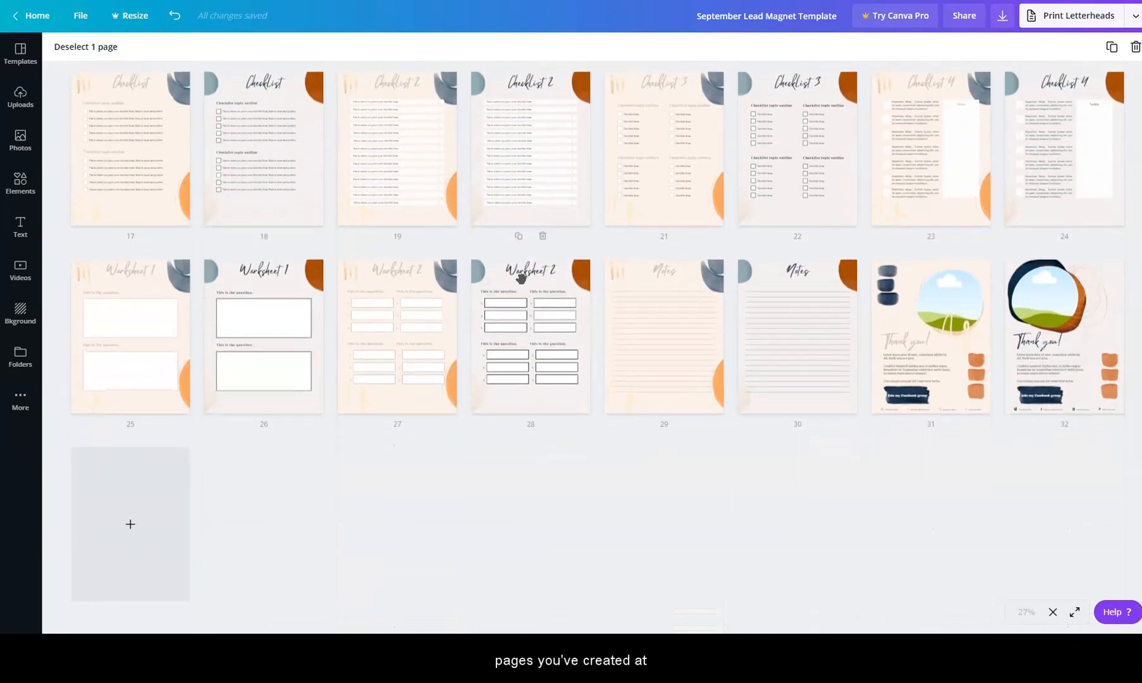
scroll(525, 285, up, 6)
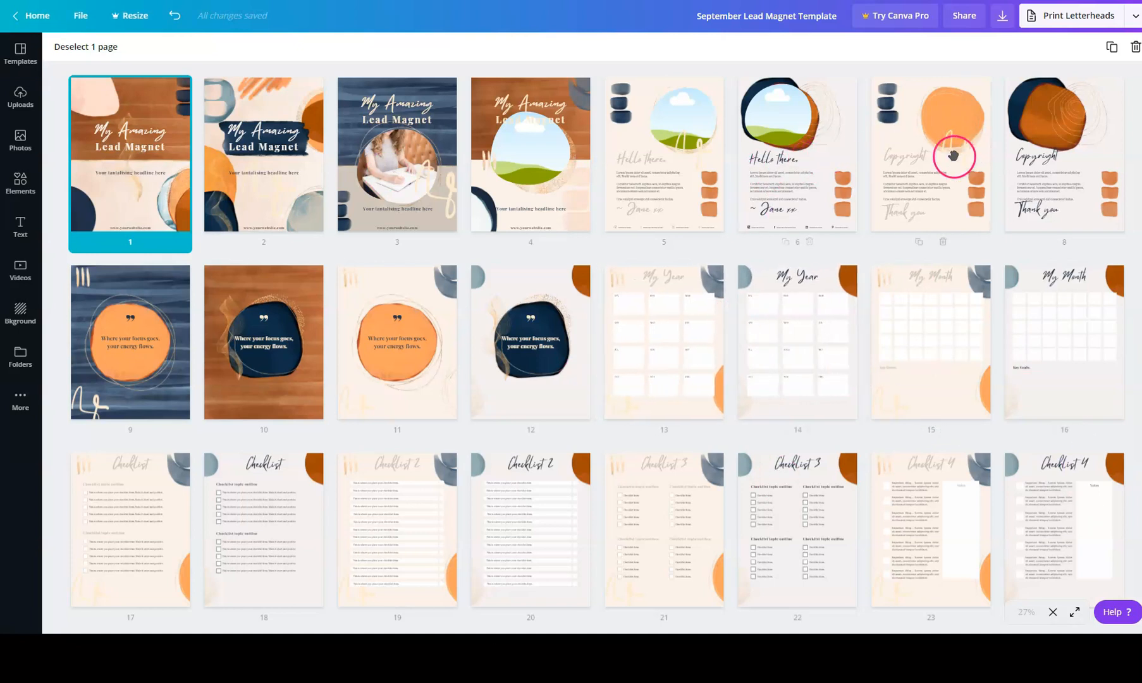
- Try moving the Copyright page with the orange circle from position 7 to position 3, and undo the move
drag(939, 159, 367, 151)
drag(897, 153, 378, 230)
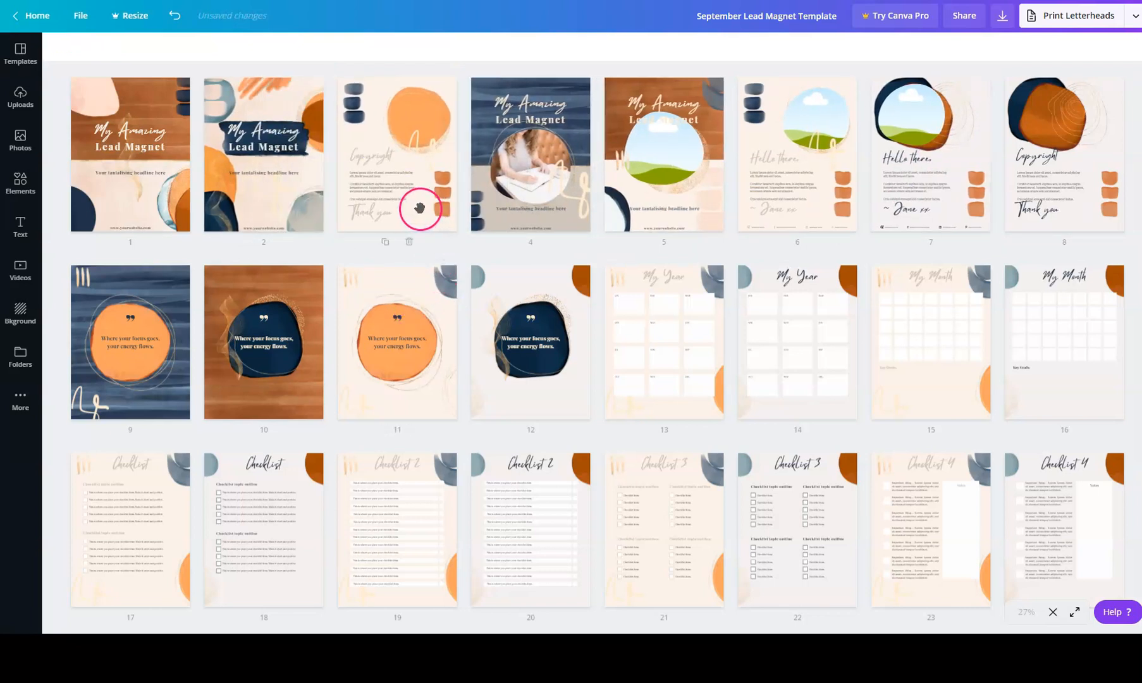
key(ctrl+z)
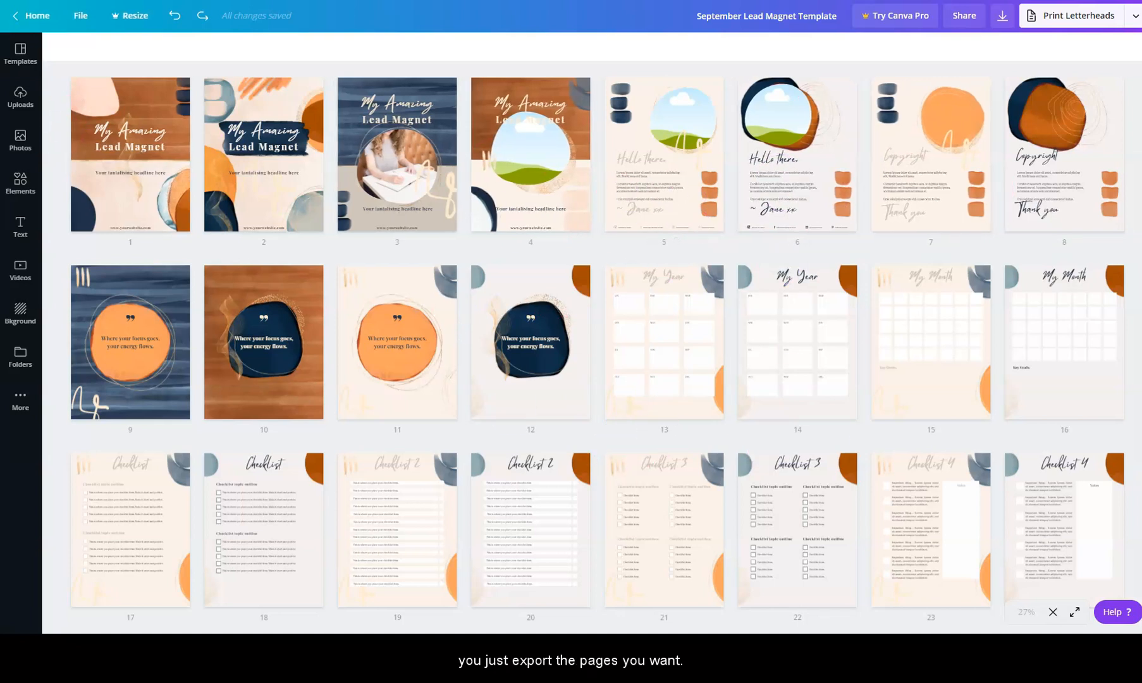
- Leave the grid overview and open the help topics for the editor
click(1053, 612)
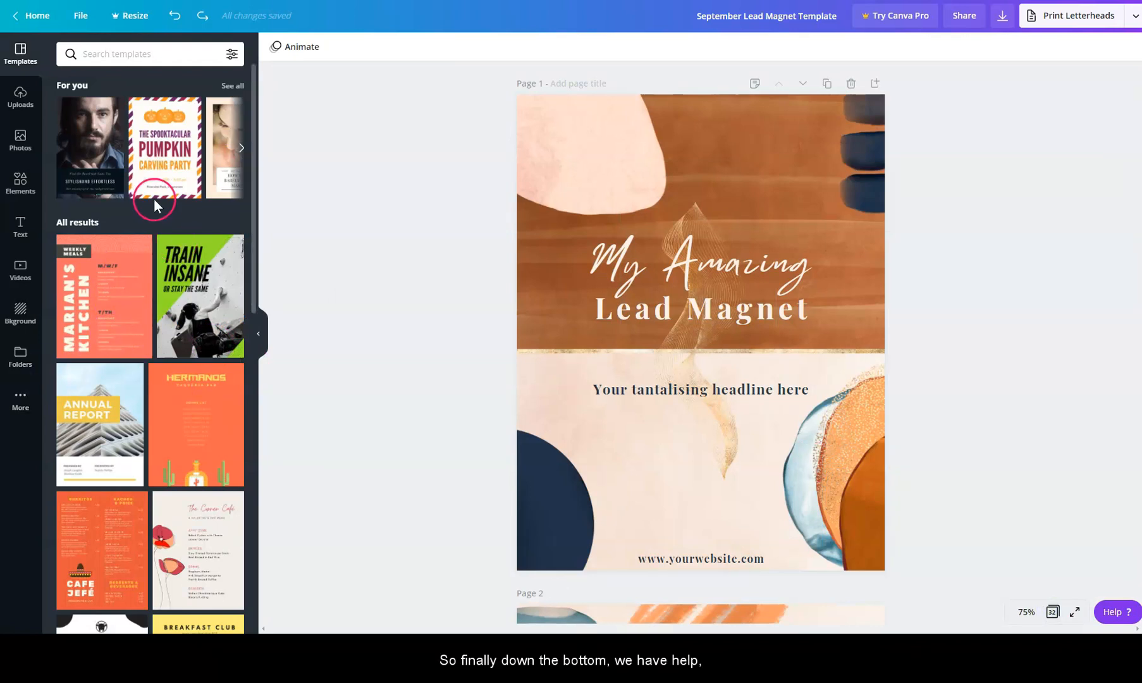
click(1119, 614)
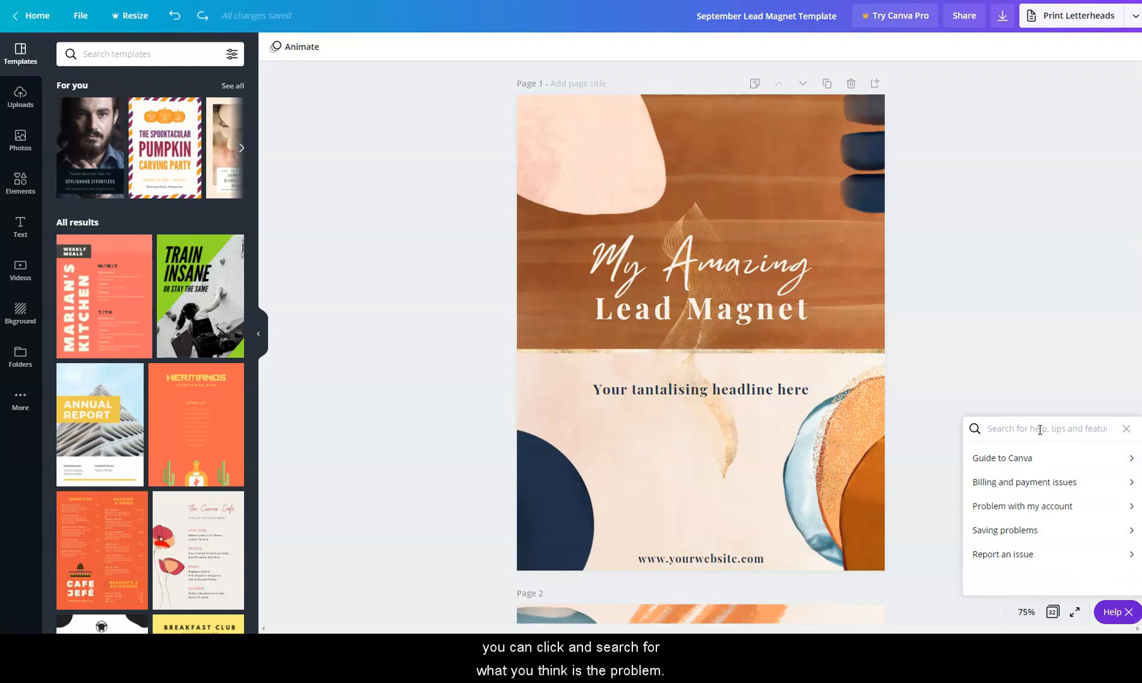
- Close the help topics, then browse the template library and view its color and language filter options
click(1025, 358)
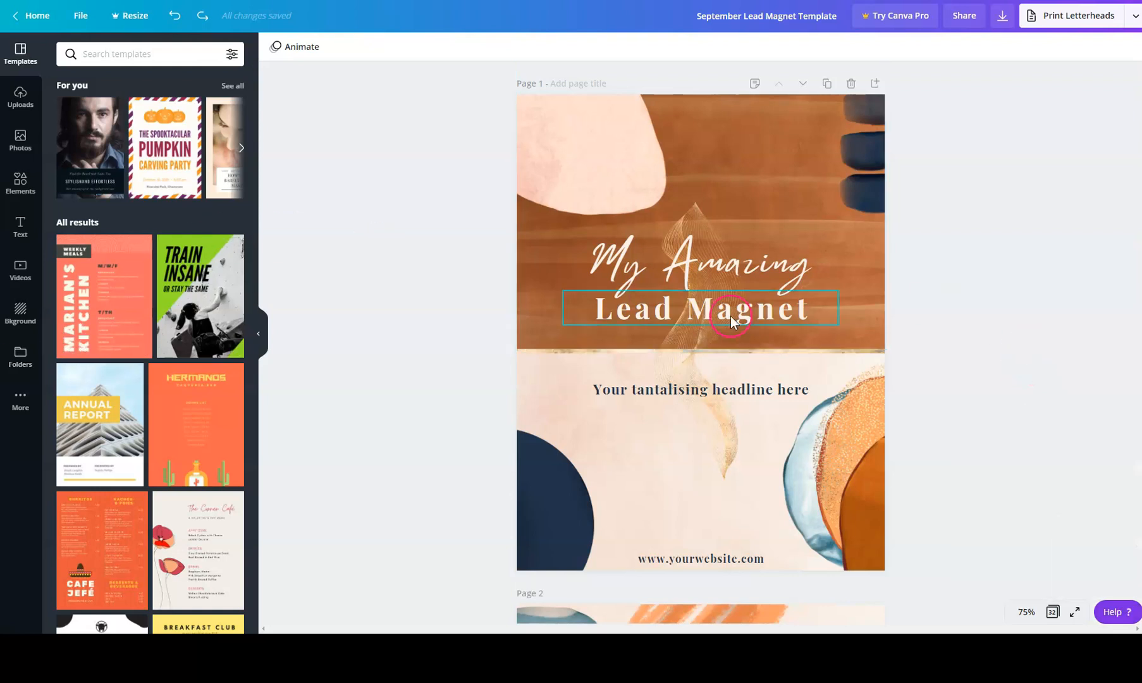
click(439, 185)
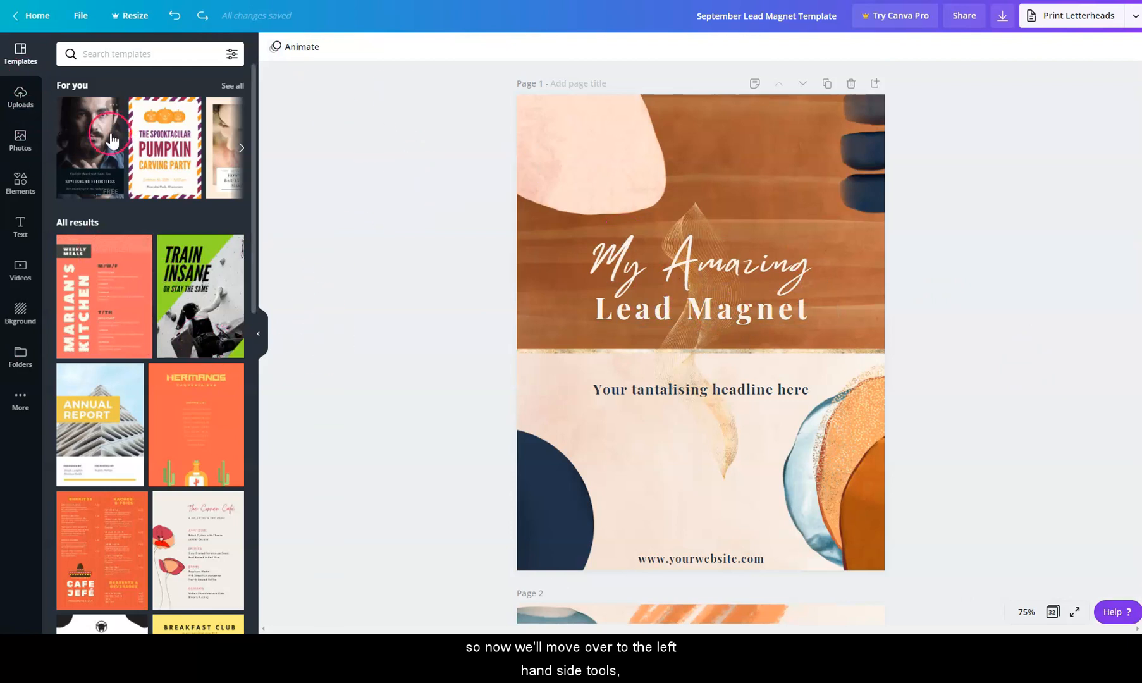
click(255, 333)
scroll(118, 233, up, 8)
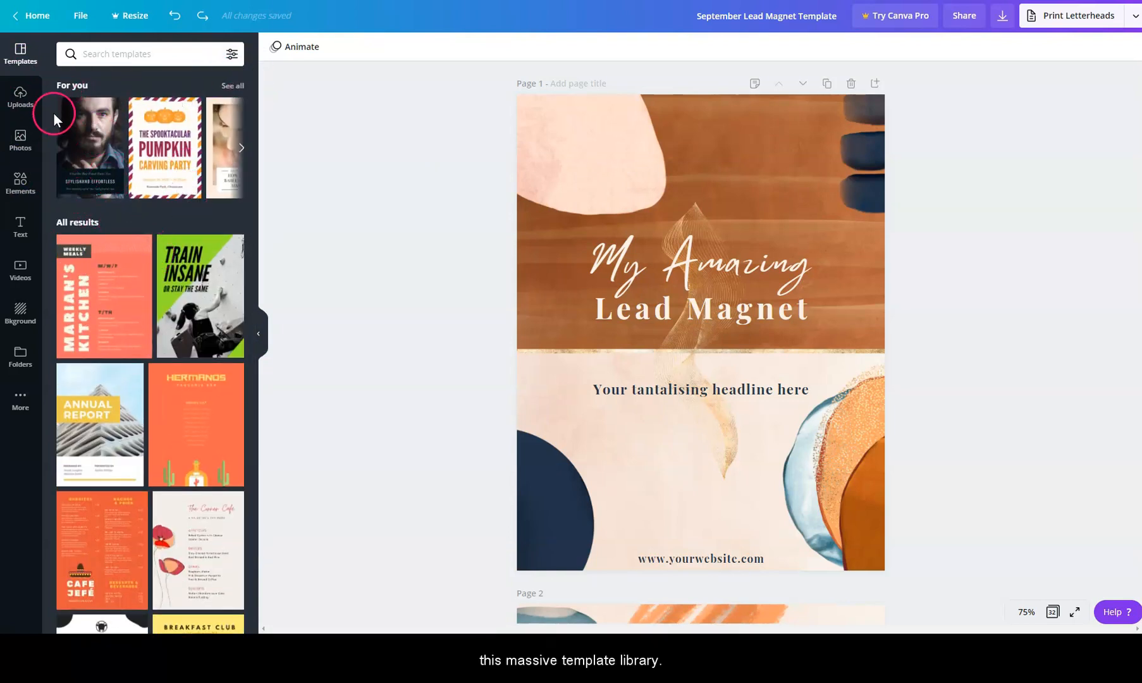
scroll(127, 285, down, 9)
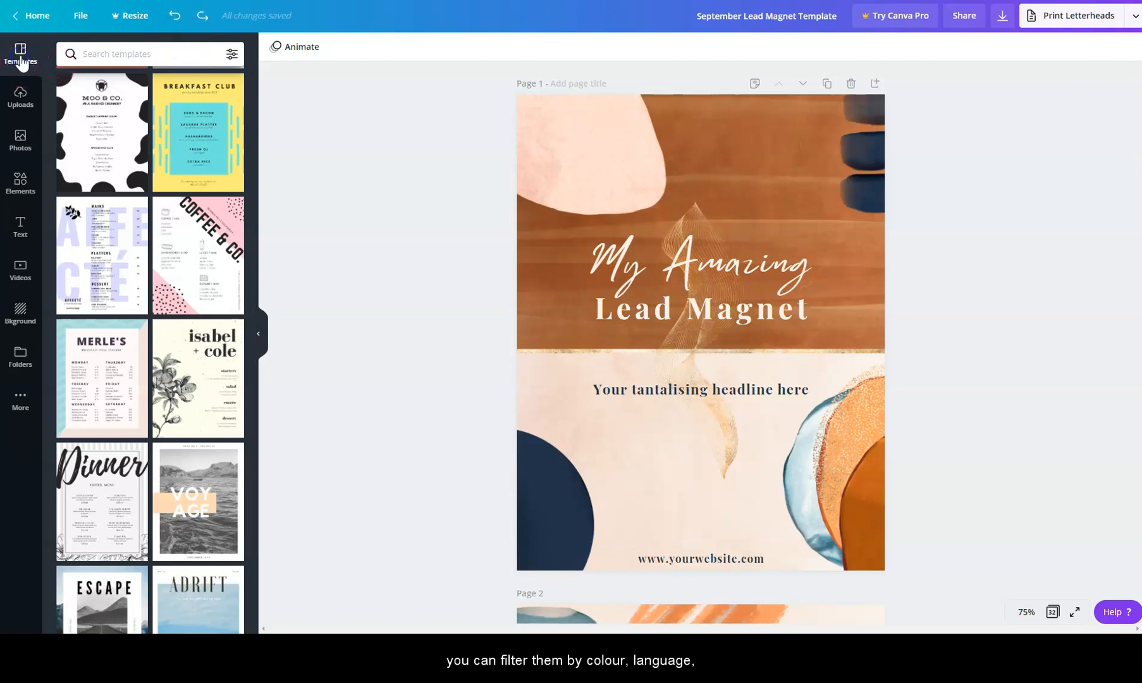
click(231, 57)
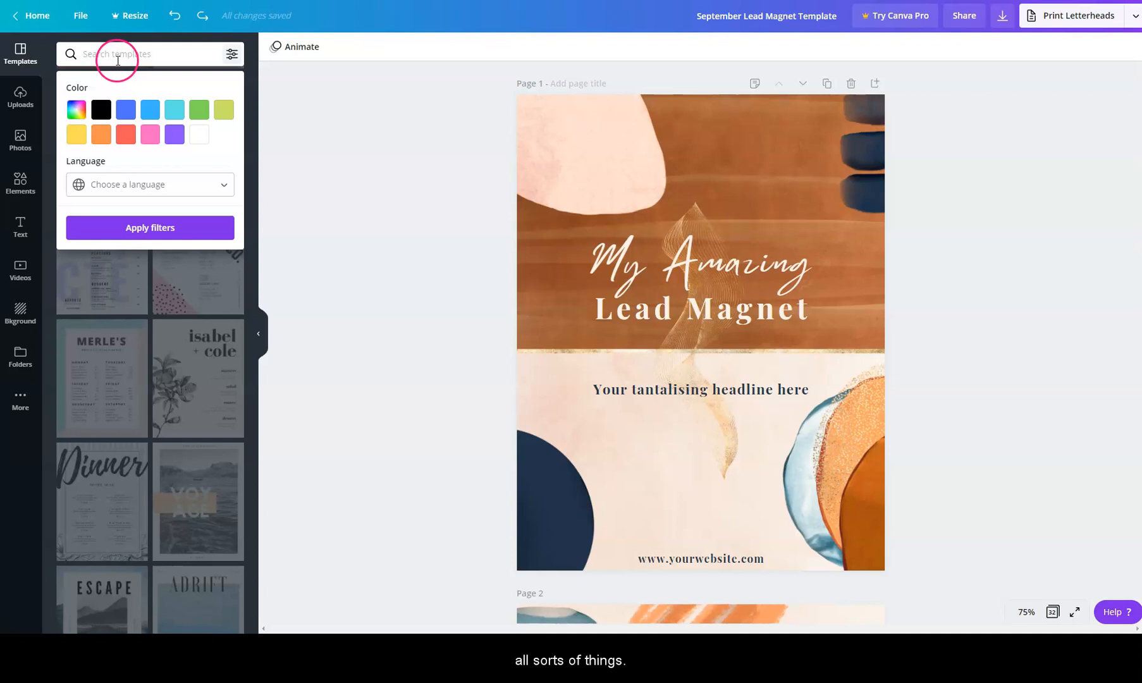
click(111, 52)
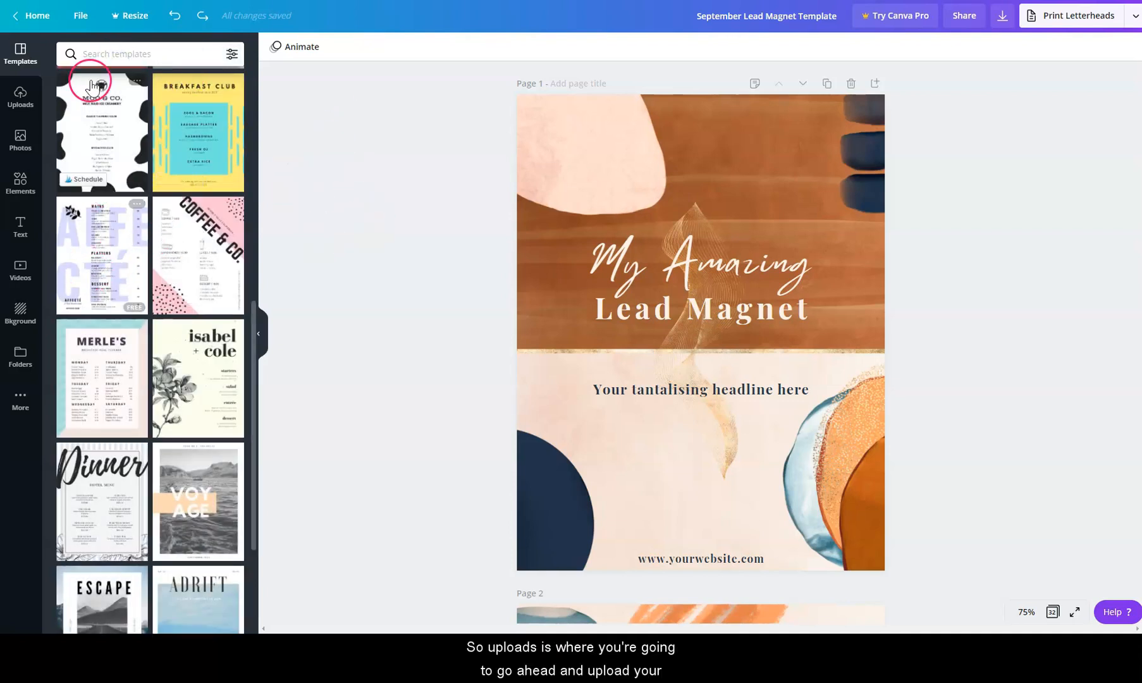
- View the uploaded images and browse the stock photo library, checking which photos are marked free or pro
click(21, 98)
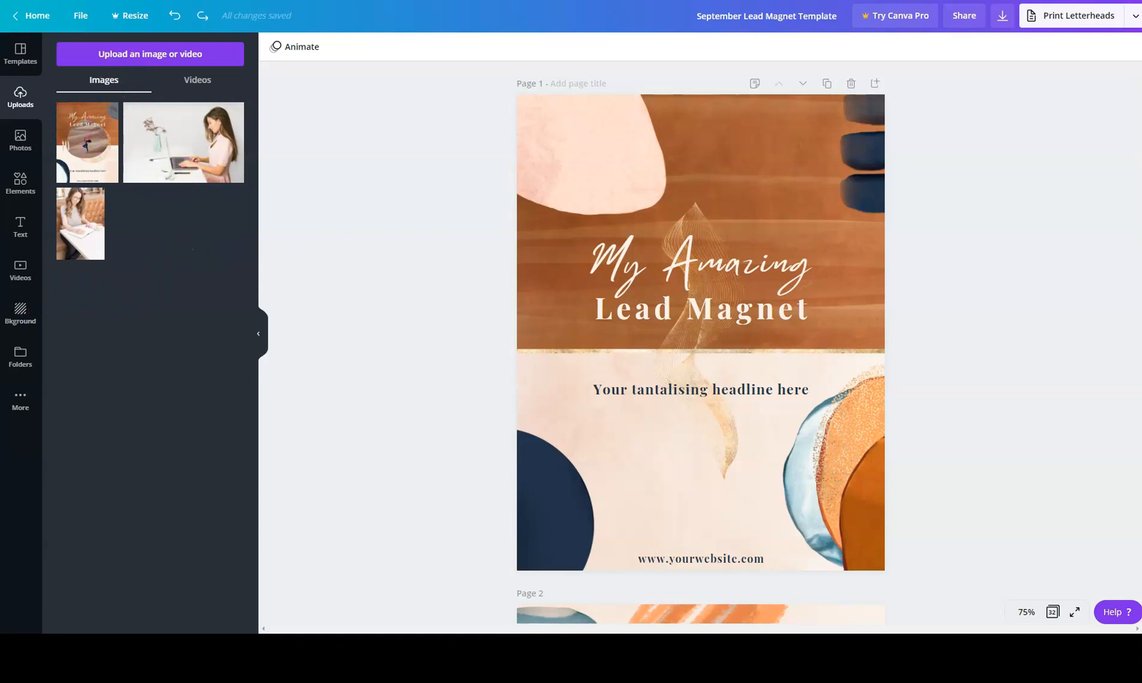
click(21, 141)
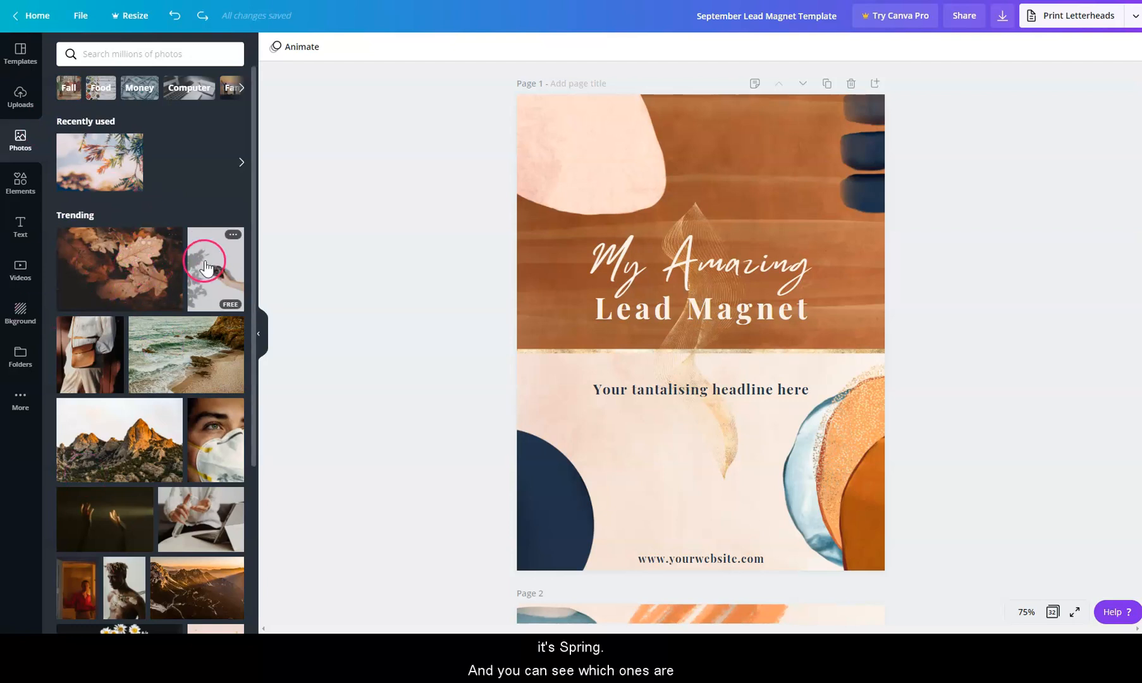
scroll(207, 264, down, 2)
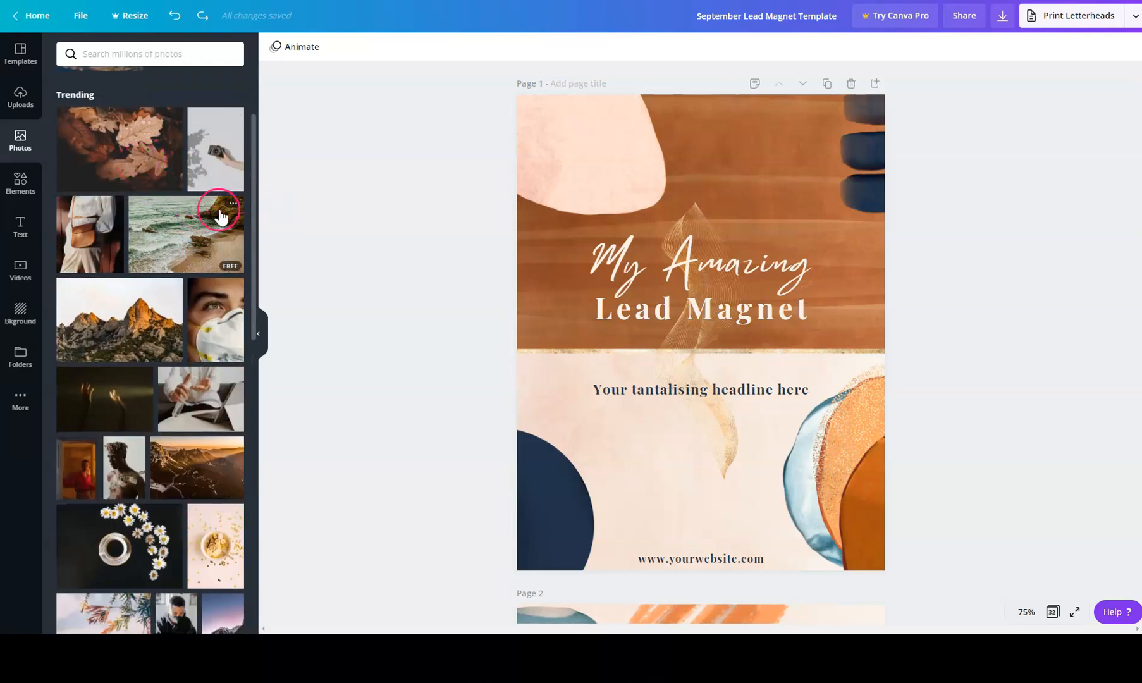
scroll(132, 192, down, 1)
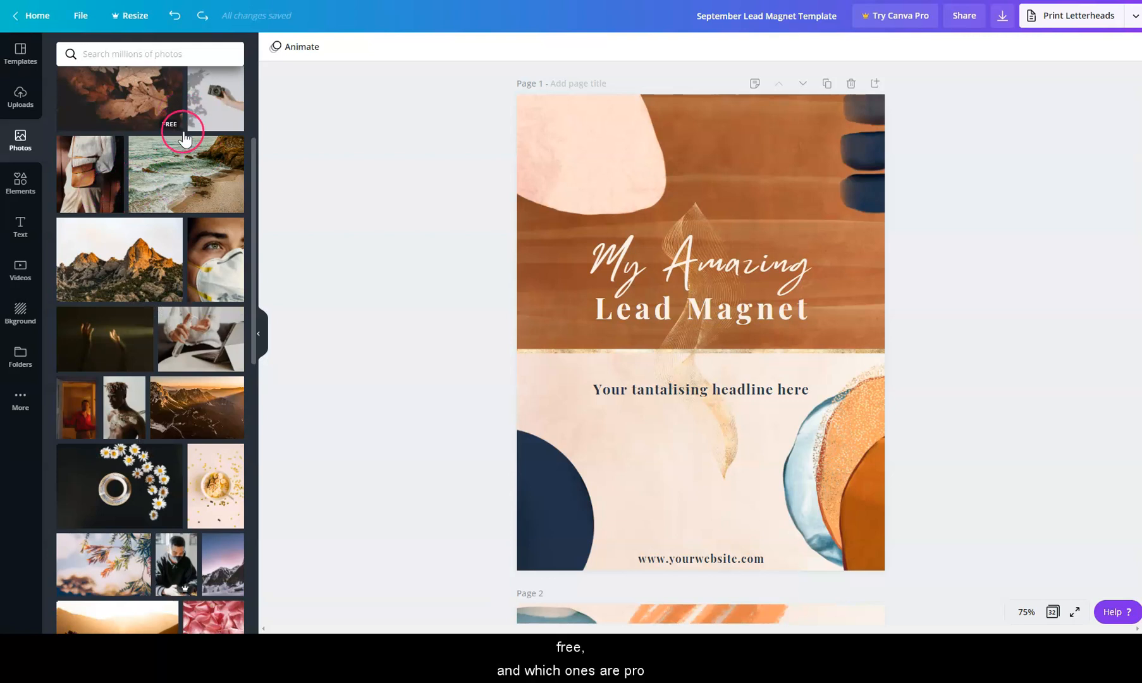
scroll(228, 290, down, 4)
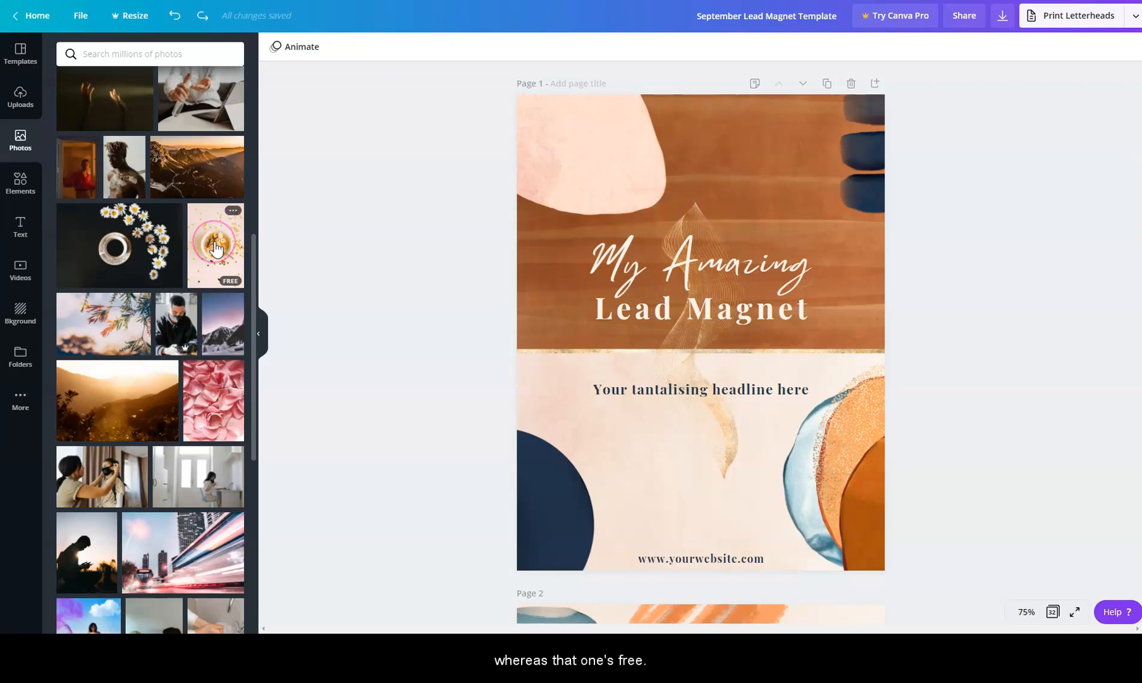
scroll(147, 234, up, 6)
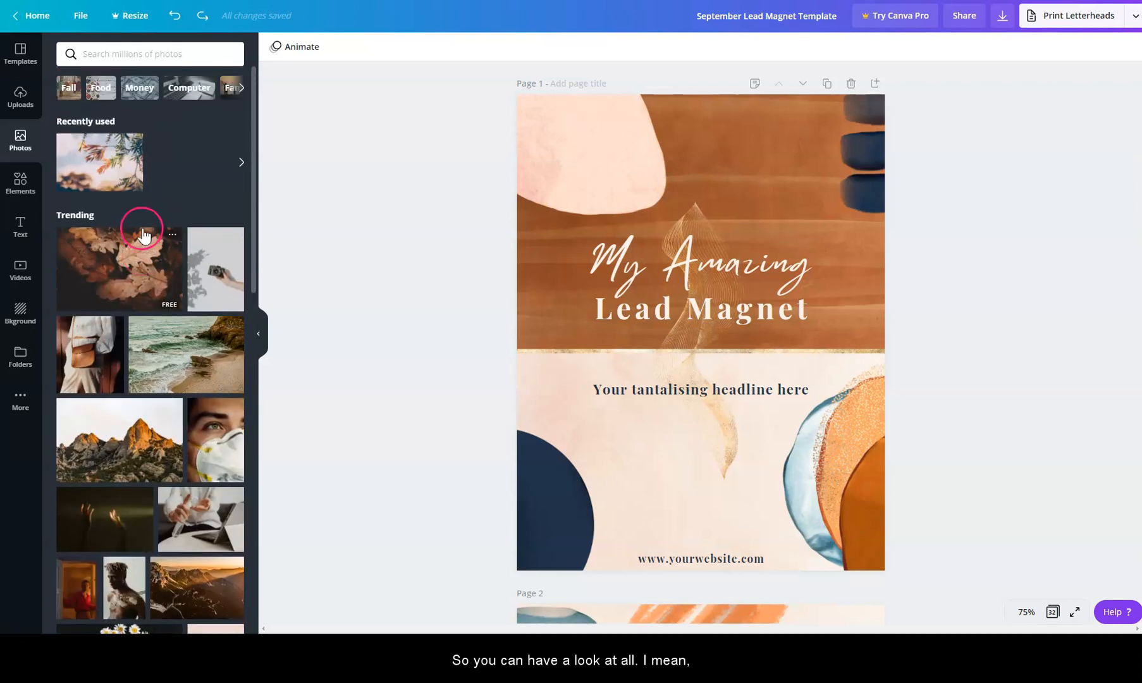
scroll(144, 237, down, 9)
scroll(142, 235, down, 5)
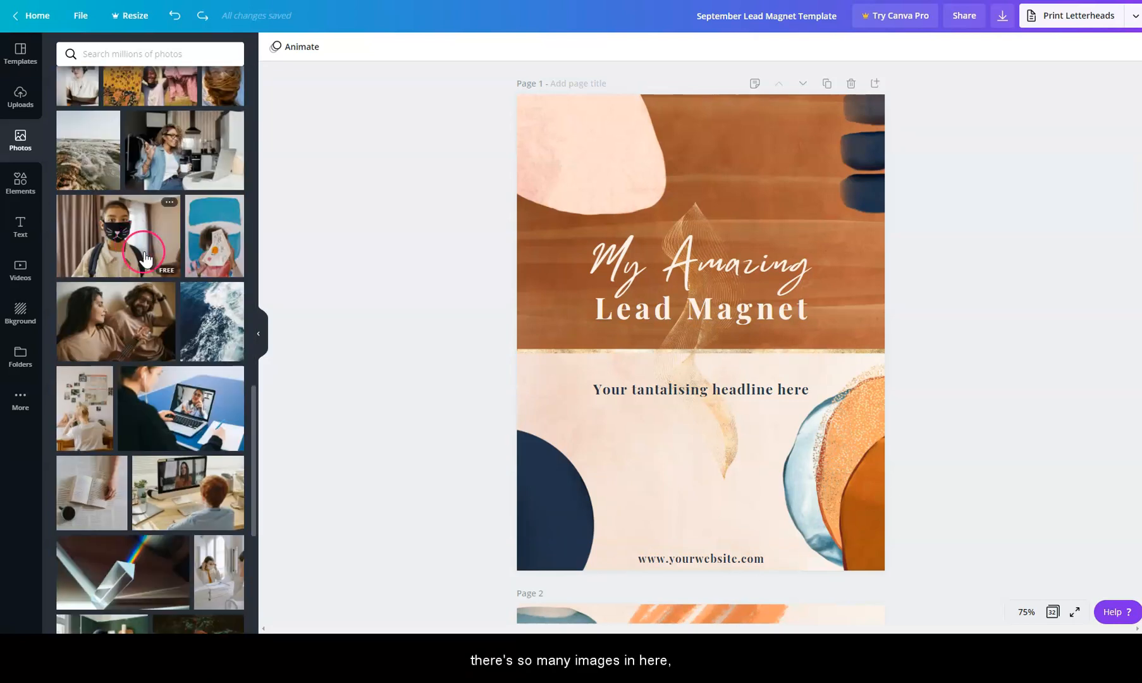
scroll(151, 256, up, 14)
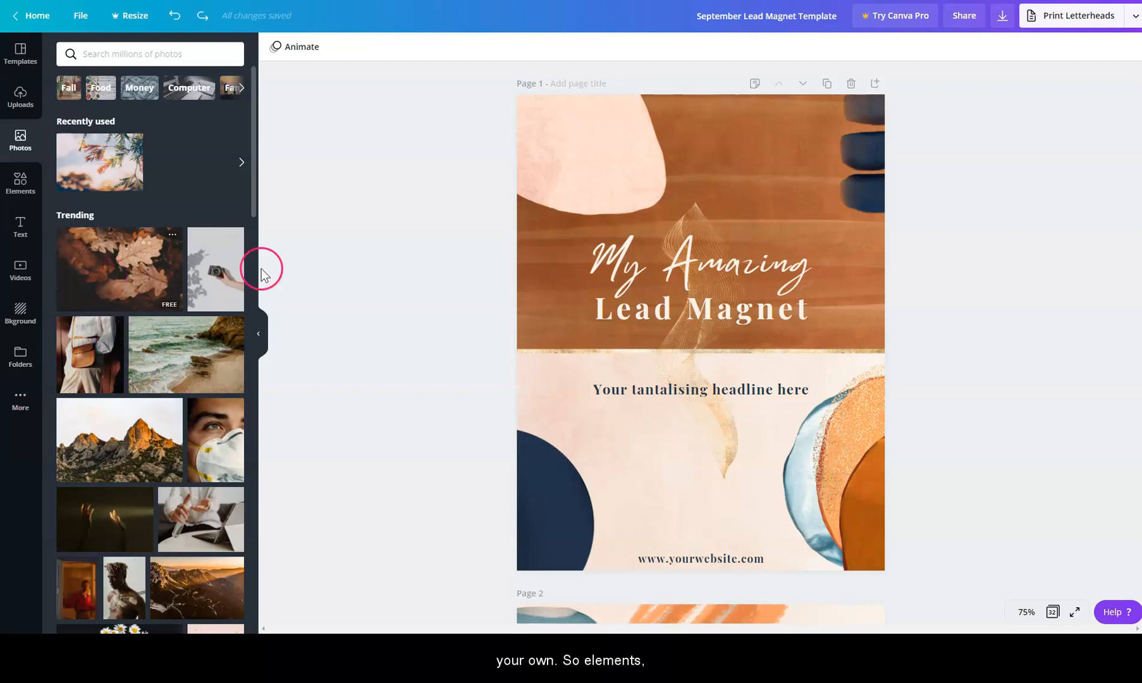
- Look through the element categories and the list of additional apps and integrations
click(9, 181)
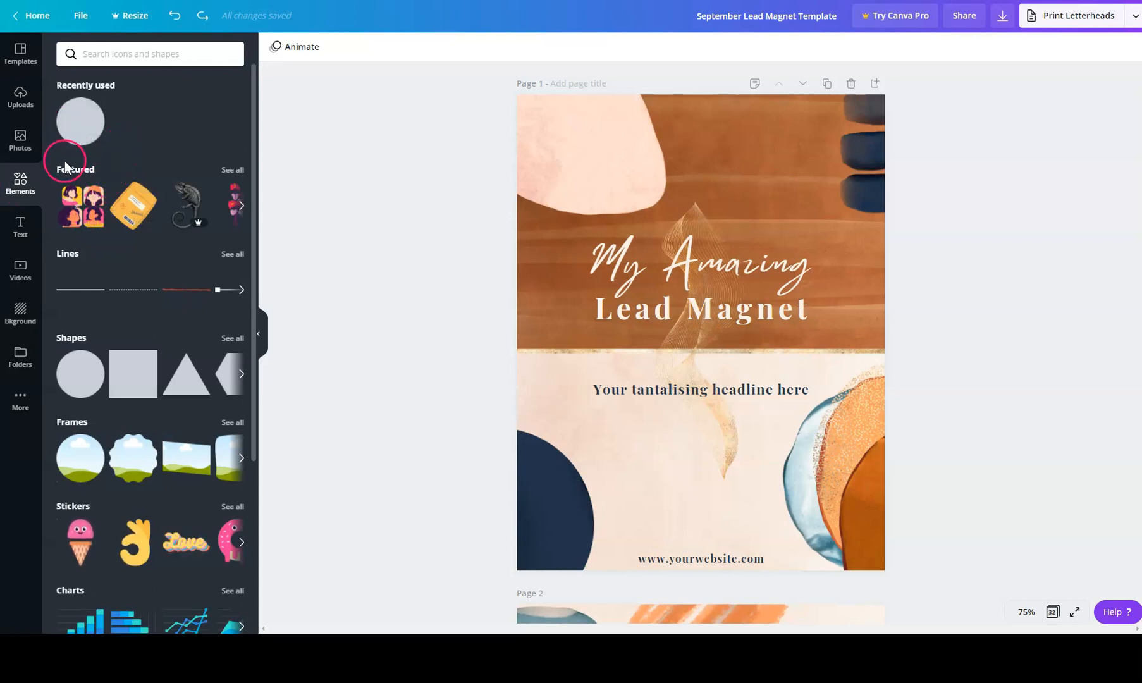
scroll(120, 344, down, 1)
scroll(121, 342, down, 1)
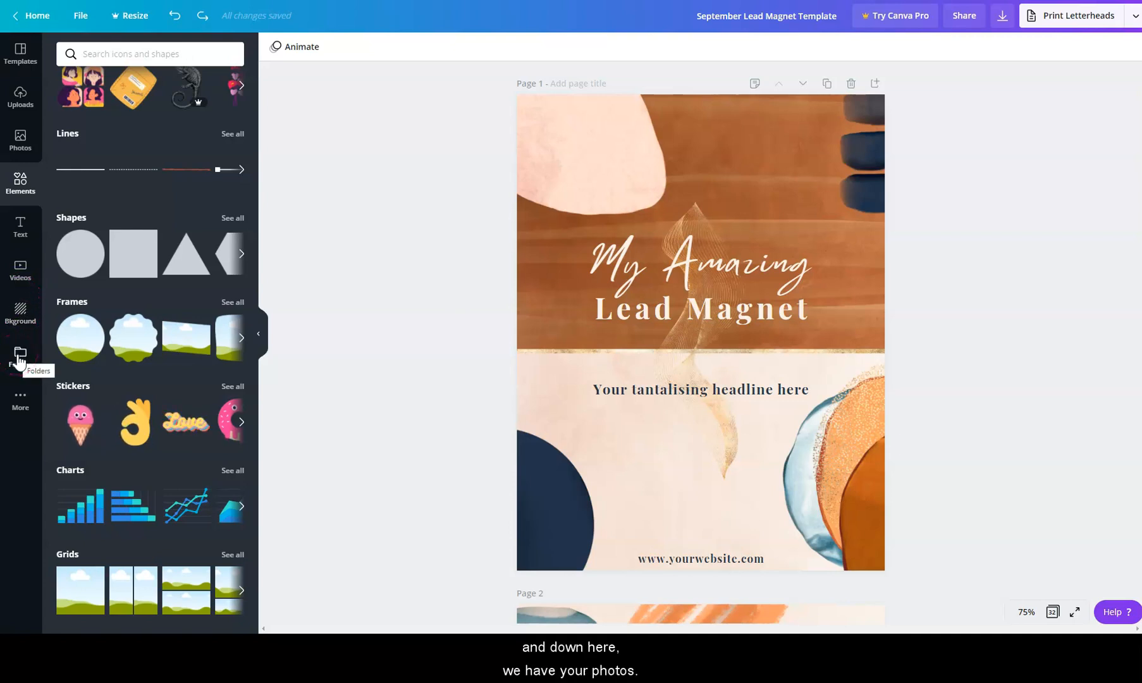
click(19, 400)
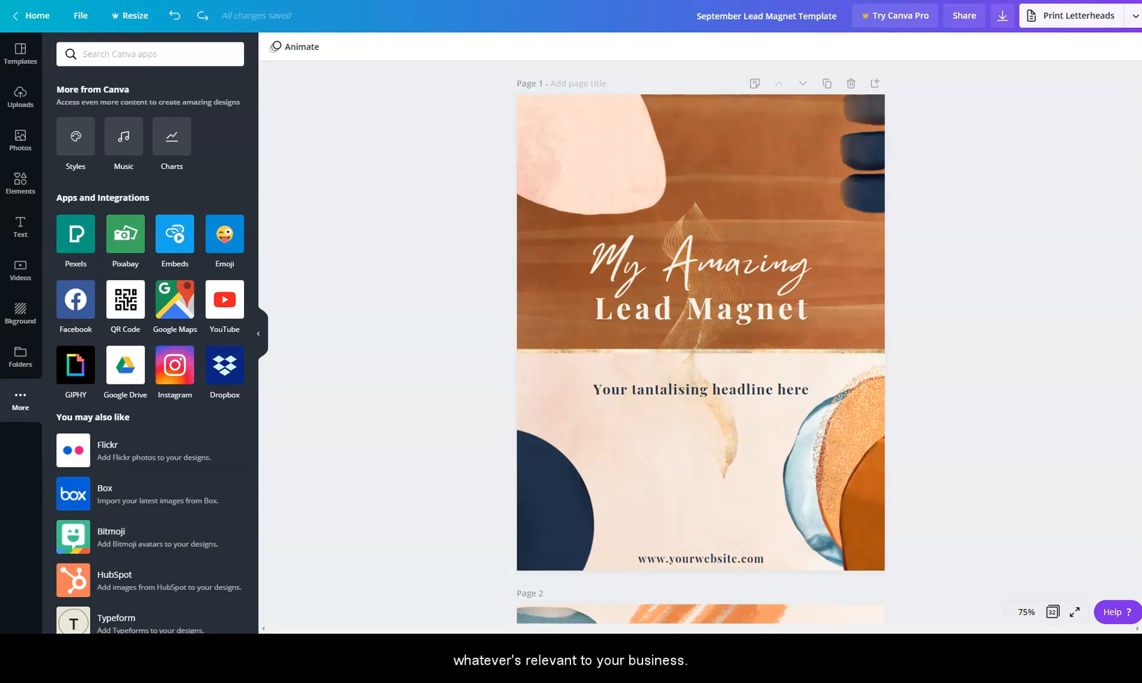
click(22, 228)
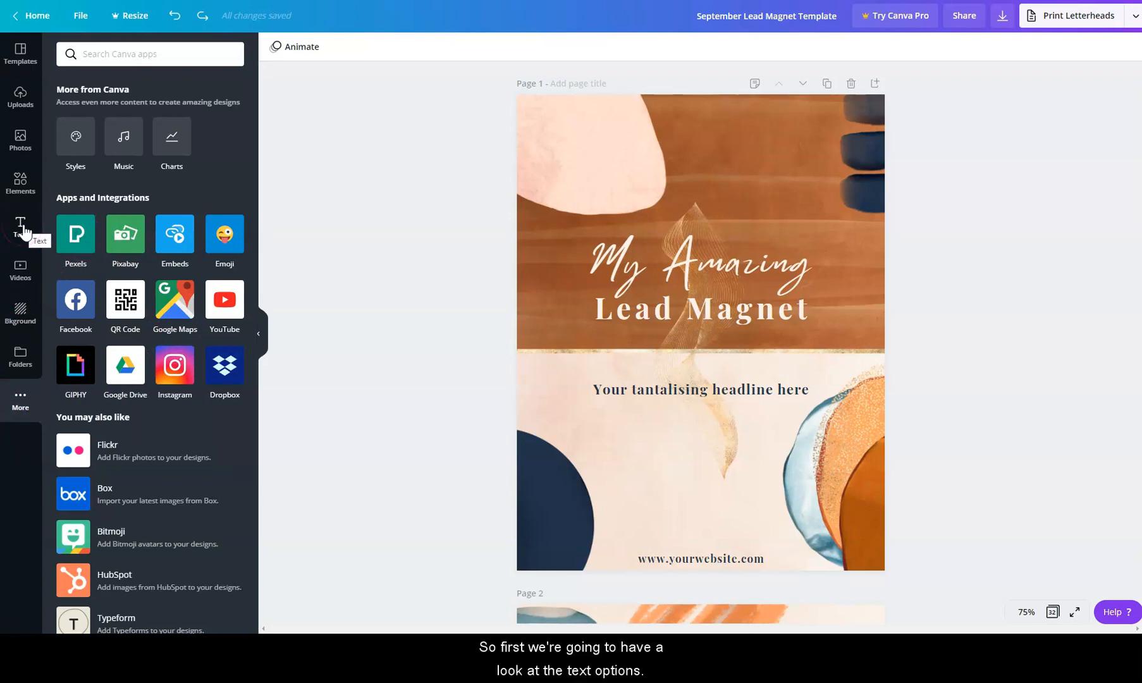
click(22, 232)
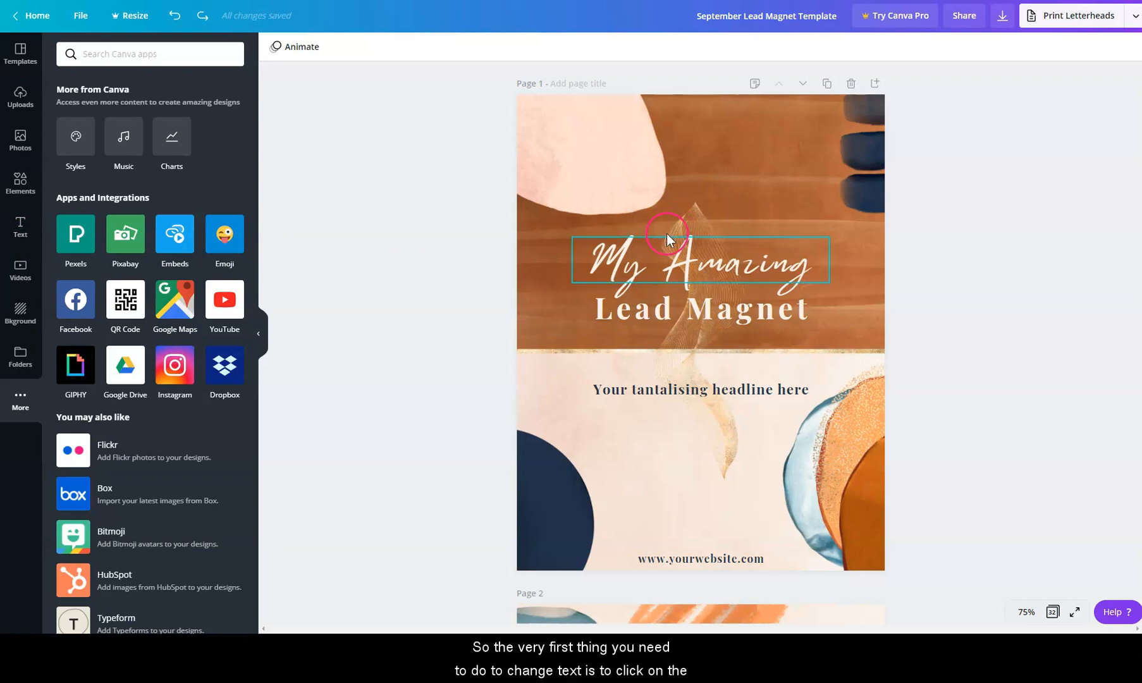
- Try the Glacial Indifference and Jonathan fonts on the "My Amazing" title of page 1, and undo the font changes
click(616, 264)
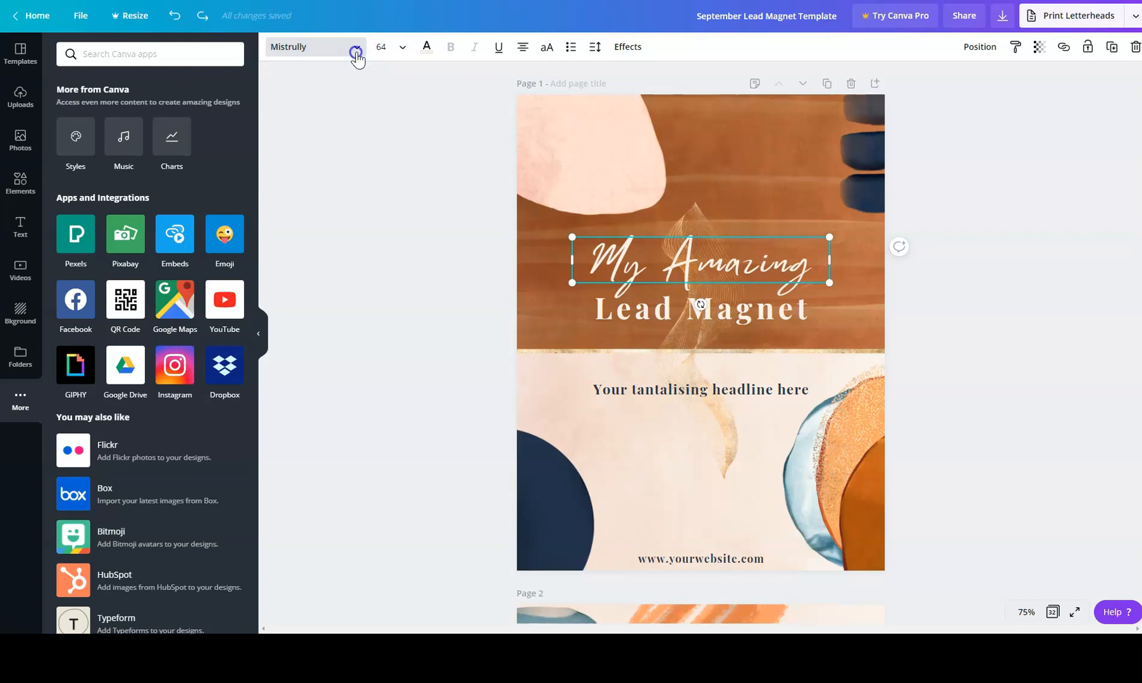
click(357, 52)
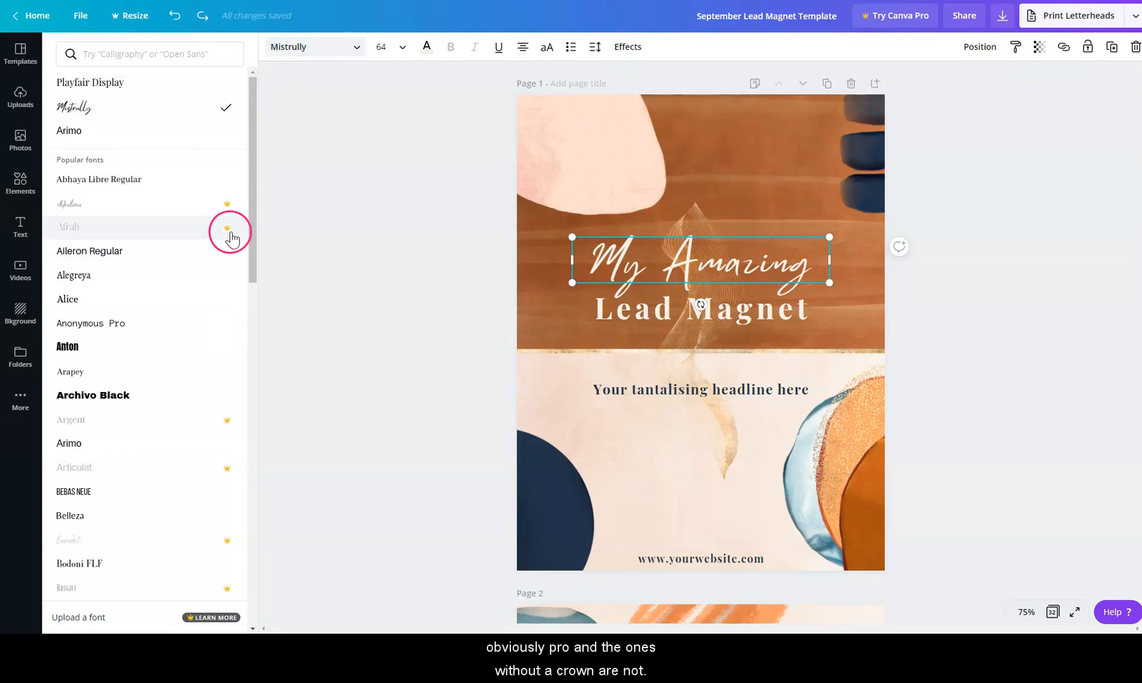
scroll(122, 248, down, 5)
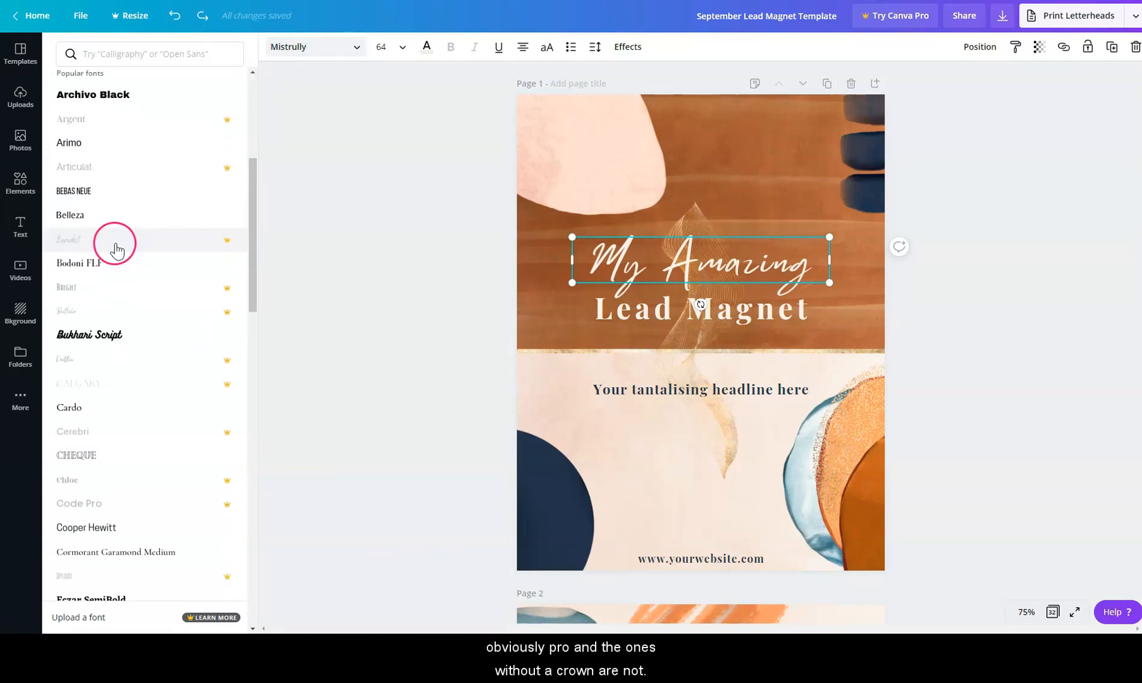
scroll(114, 253, down, 3)
scroll(114, 285, down, 4)
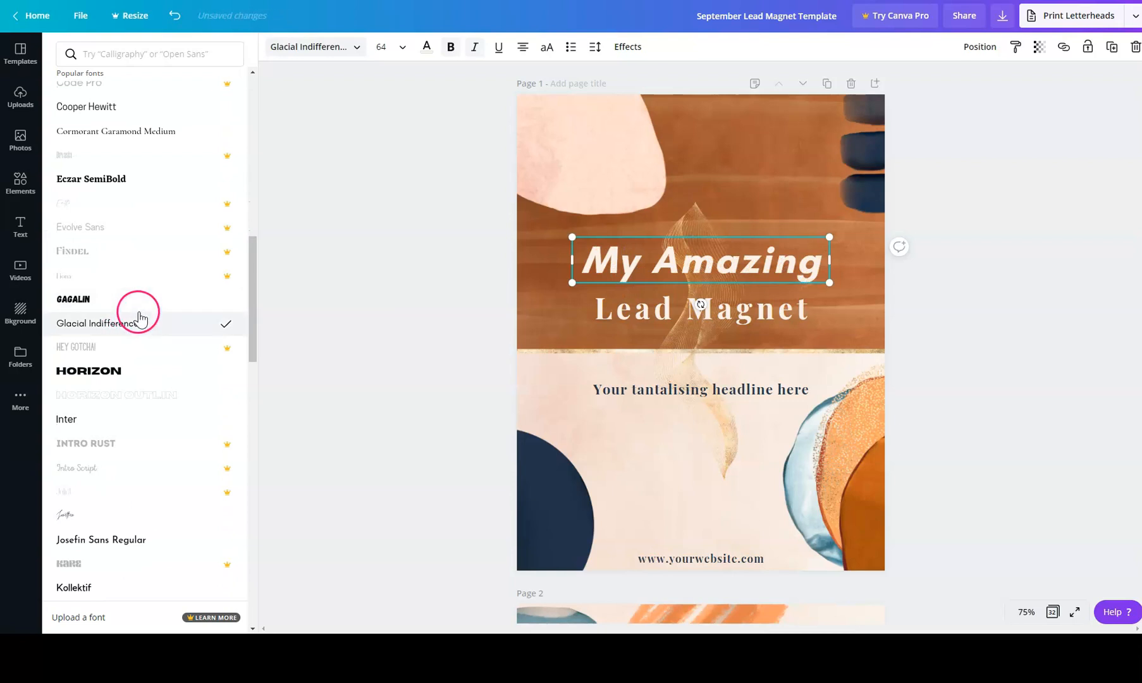
scroll(126, 487, down, 3)
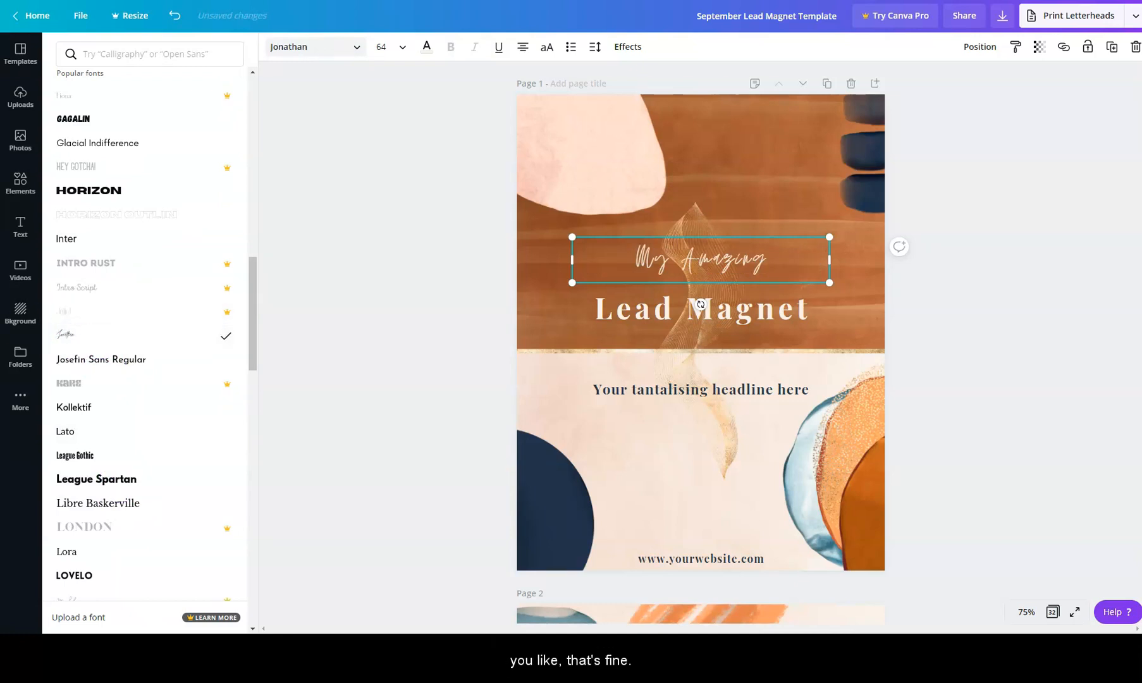
click(373, 252)
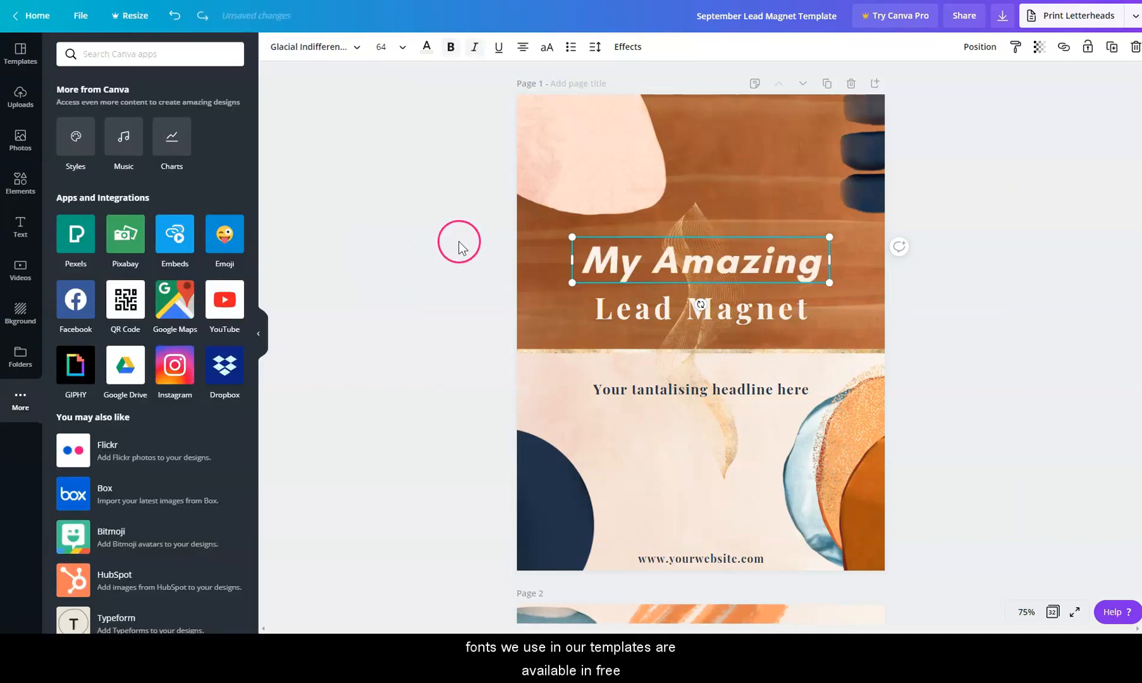
key(ctrl+z)
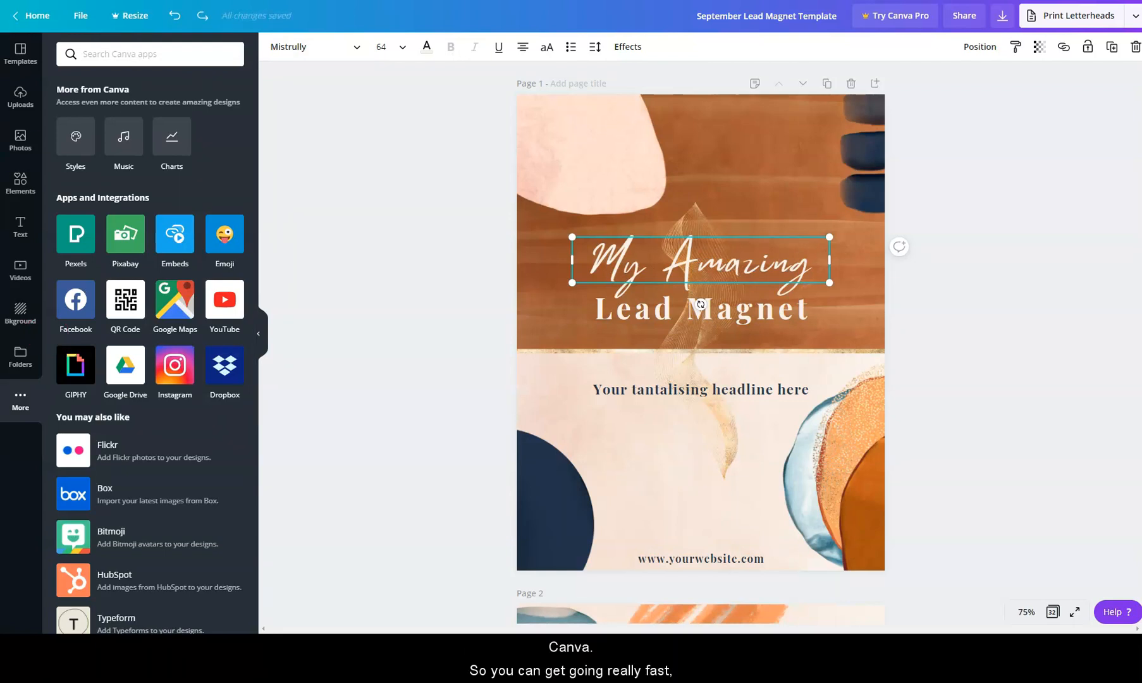
- Try font size 80 on the "My Amazing" title, undo it, and scale the text box down to size 62.4
click(259, 334)
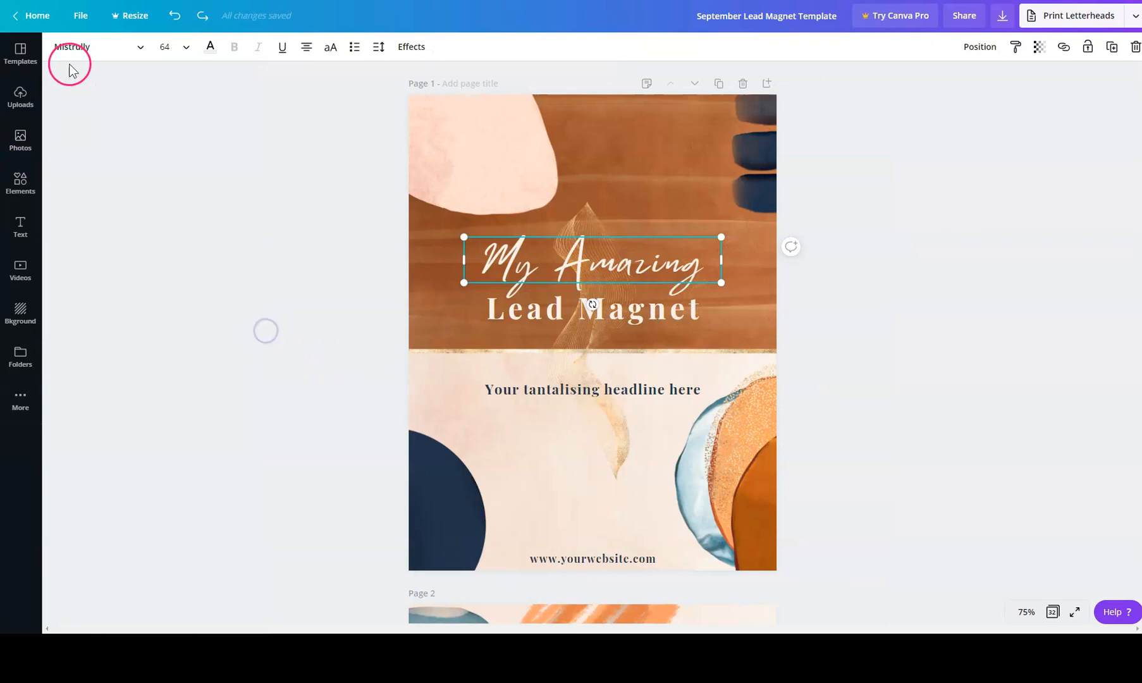
click(185, 47)
click(211, 312)
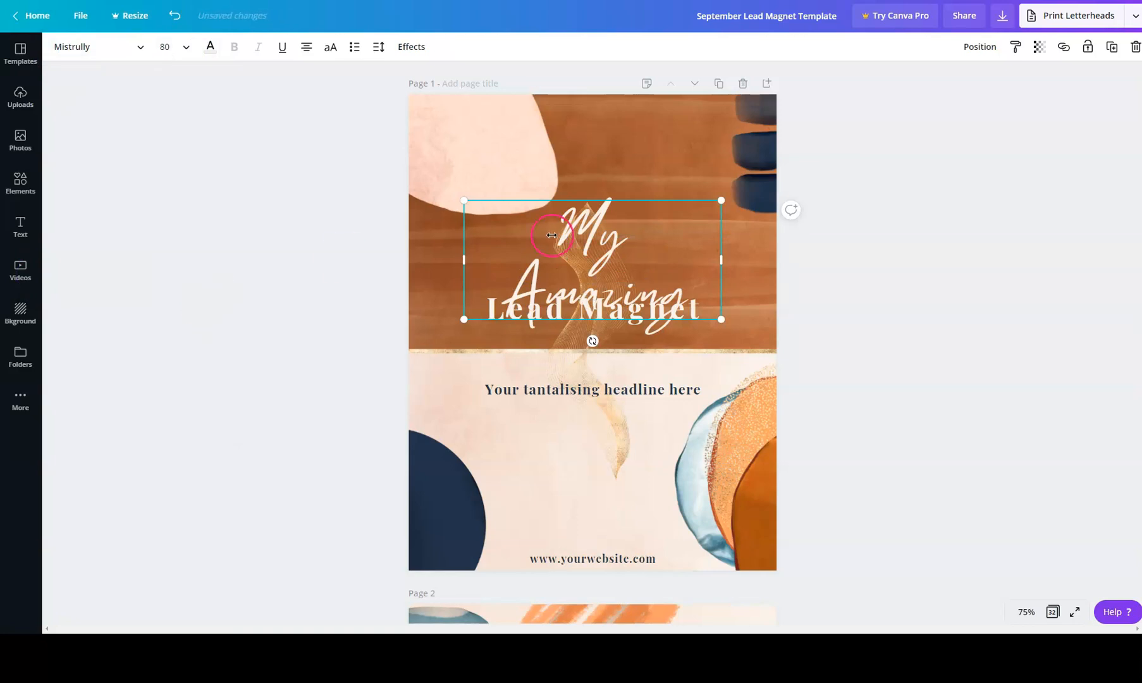
key(ctrl+z)
drag(722, 283, 717, 307)
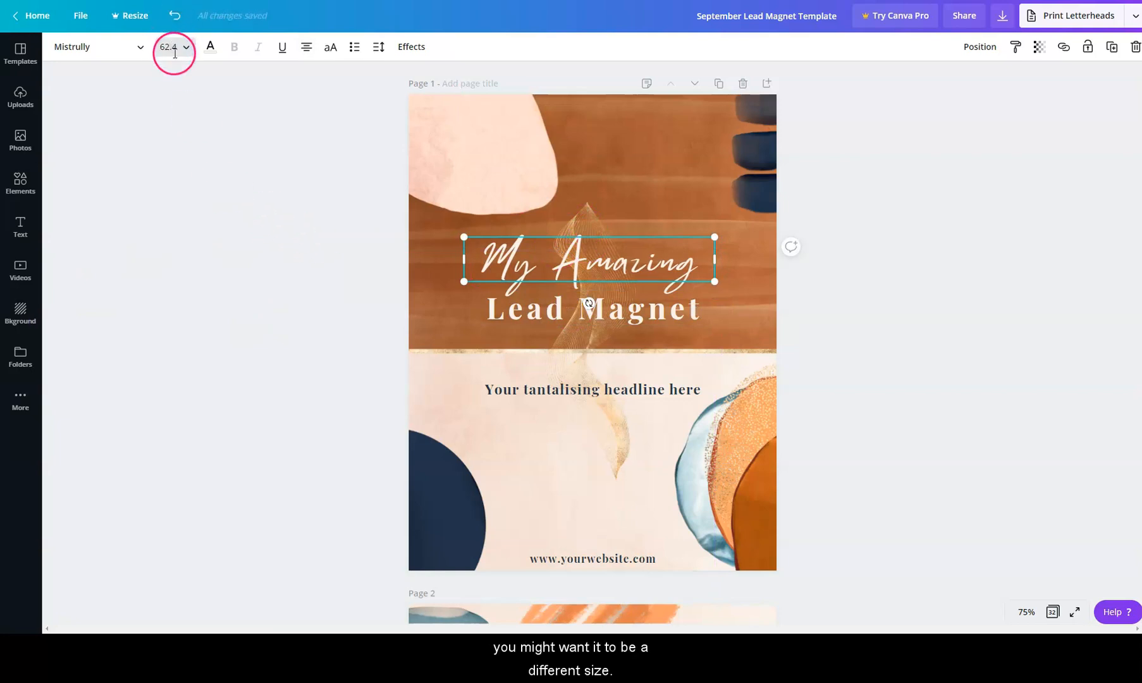
- Try the purple and peach swatches on the "My Amazing" title, and set its text color to the custom color #F8EDDD
click(211, 47)
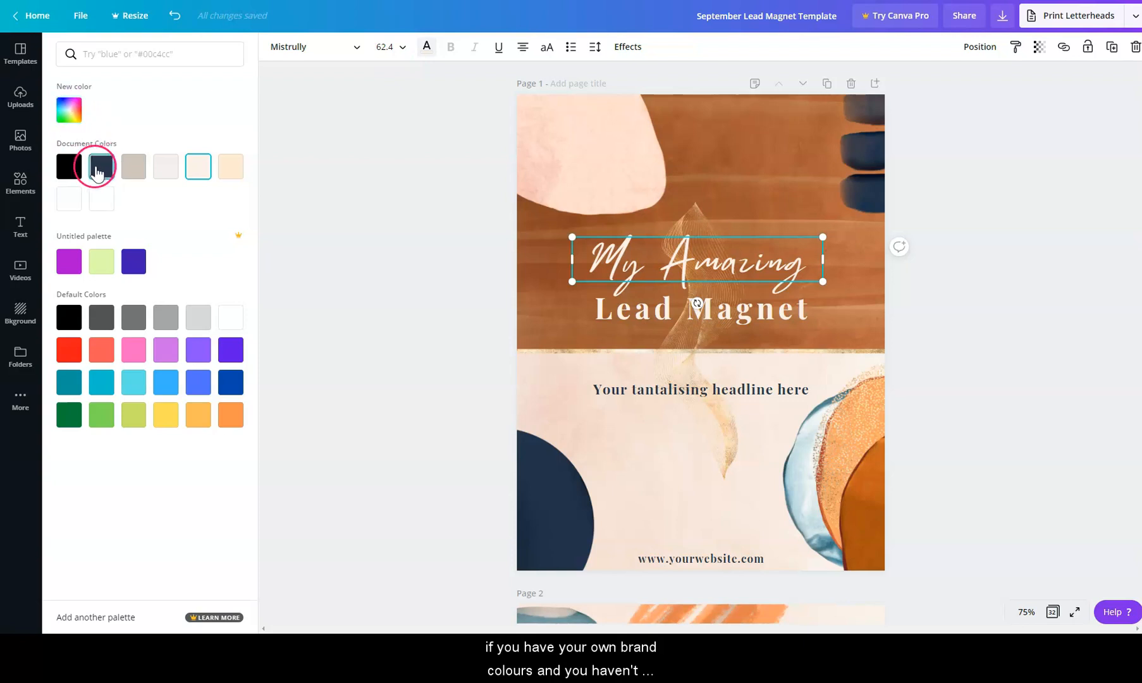
click(70, 260)
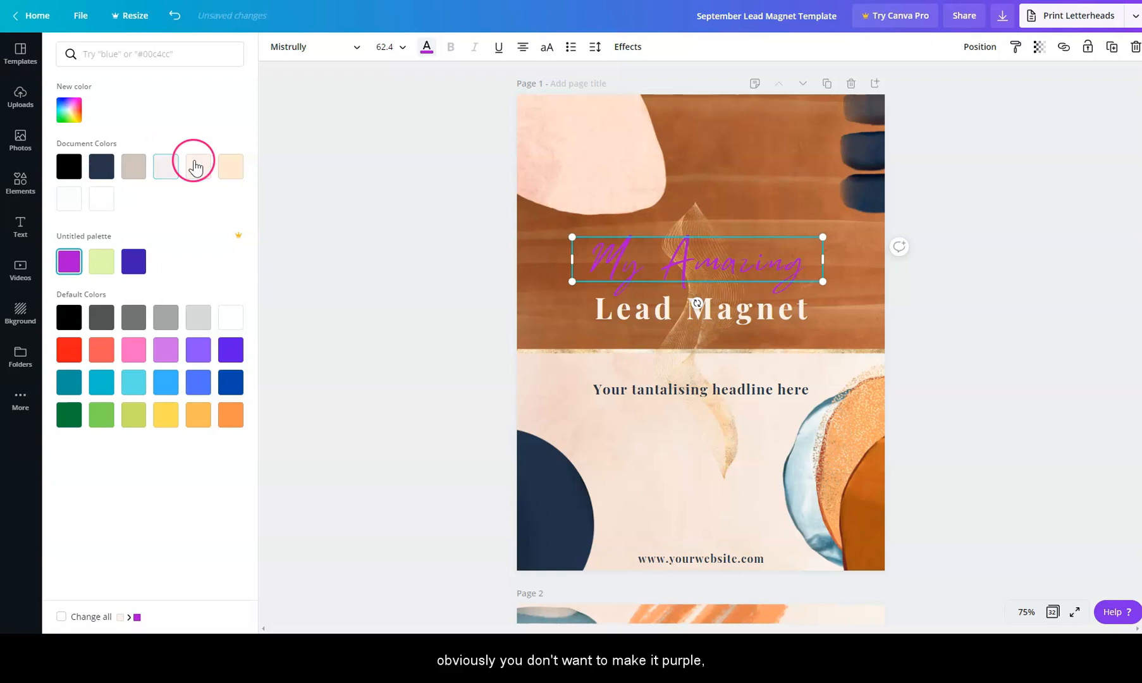
click(229, 167)
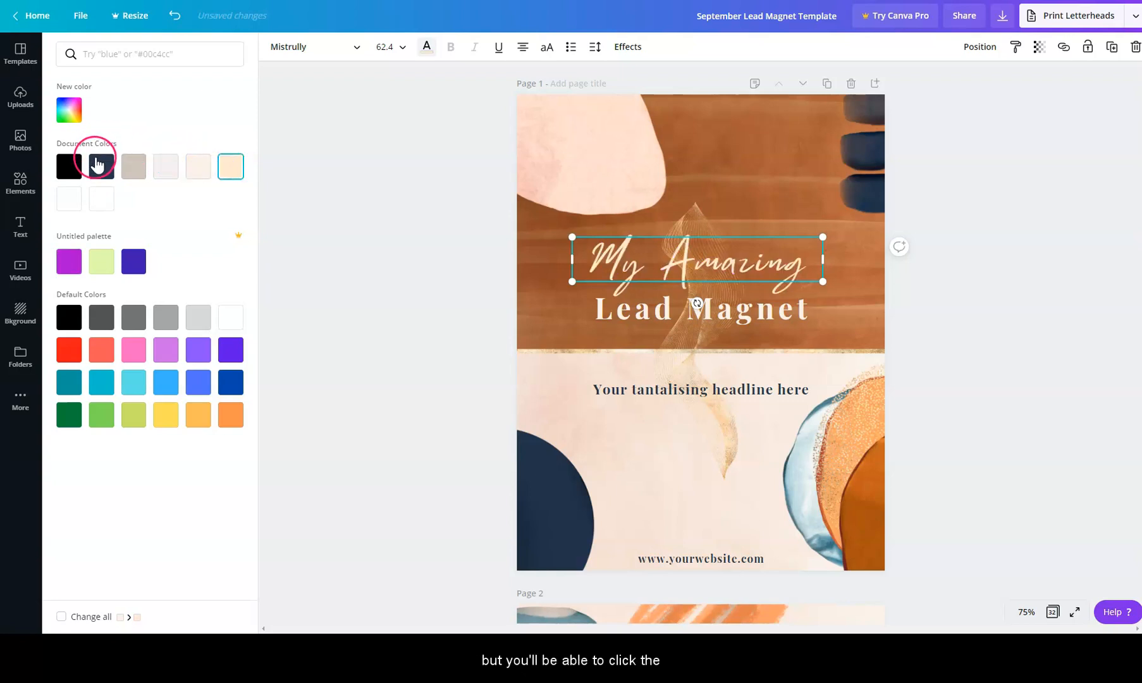
click(69, 112)
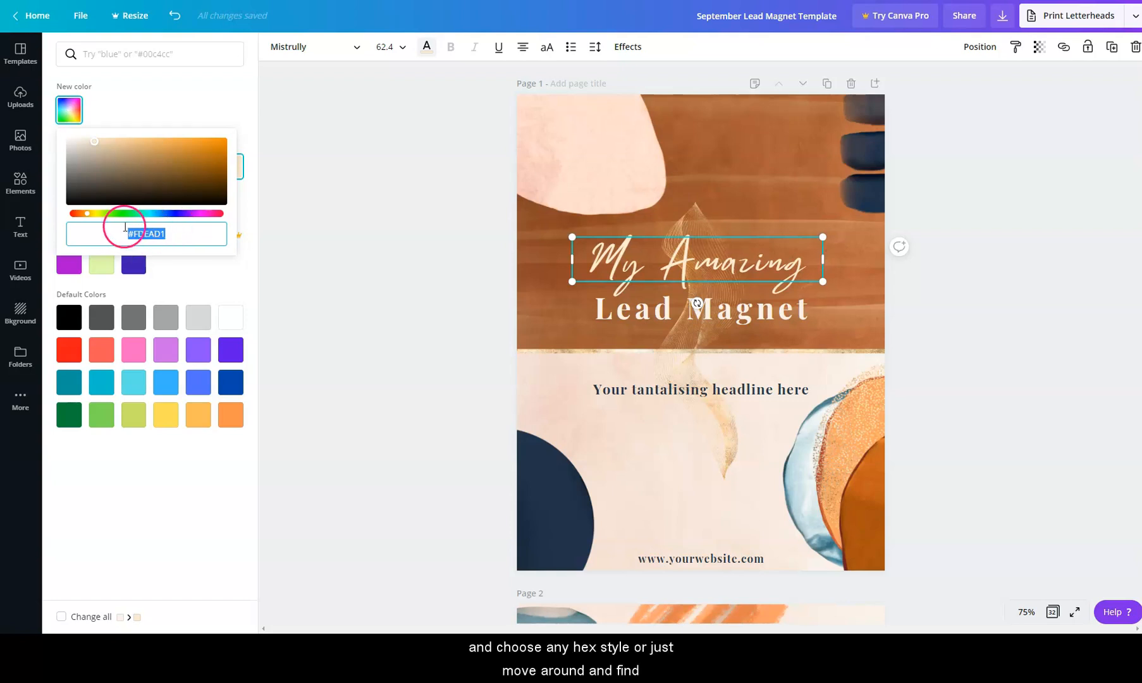
drag(111, 152, 84, 141)
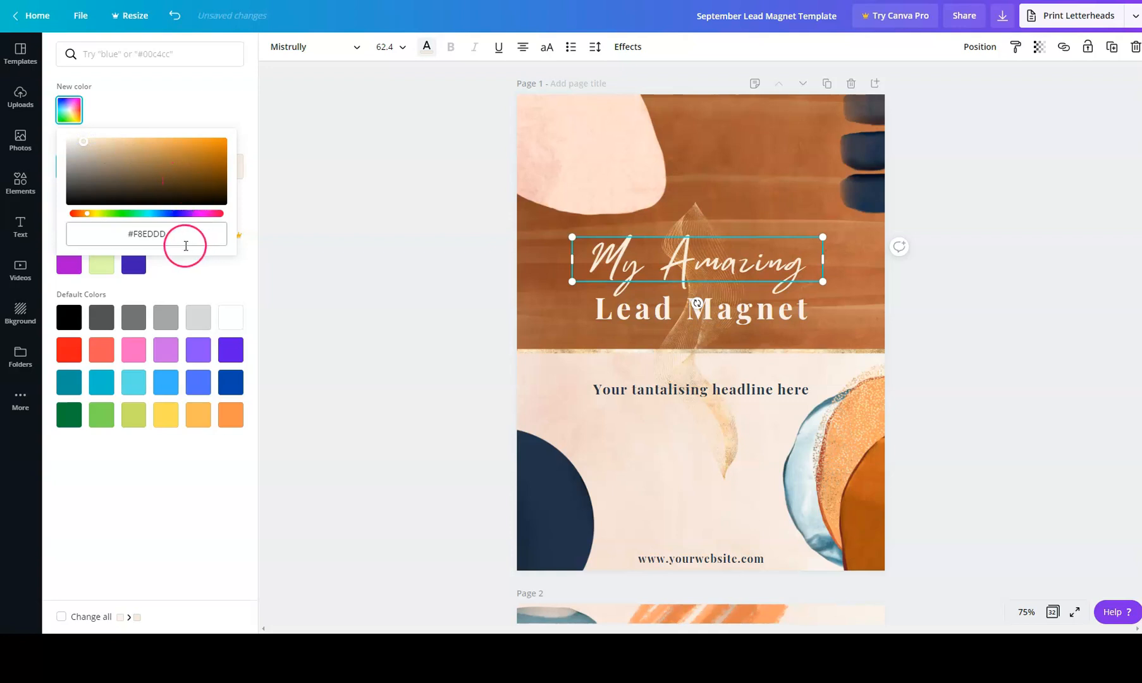
click(200, 86)
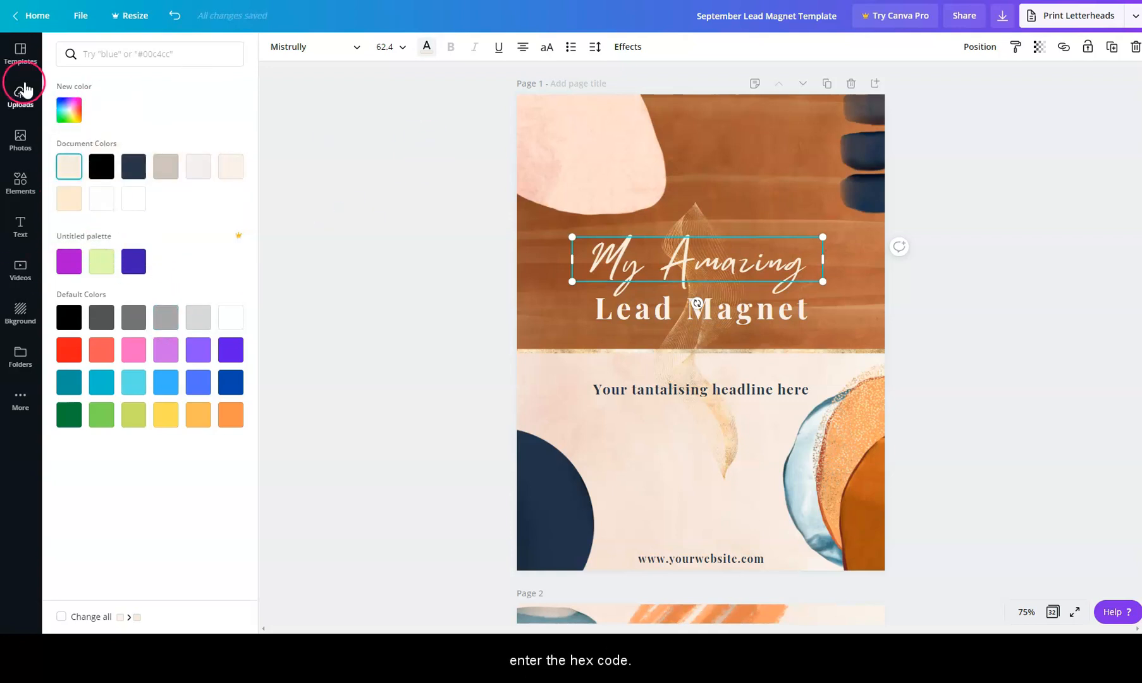
- Try the coral swatch from a "watermelon" color search on the "My Amazing" title, and undo the color change
click(71, 109)
click(191, 94)
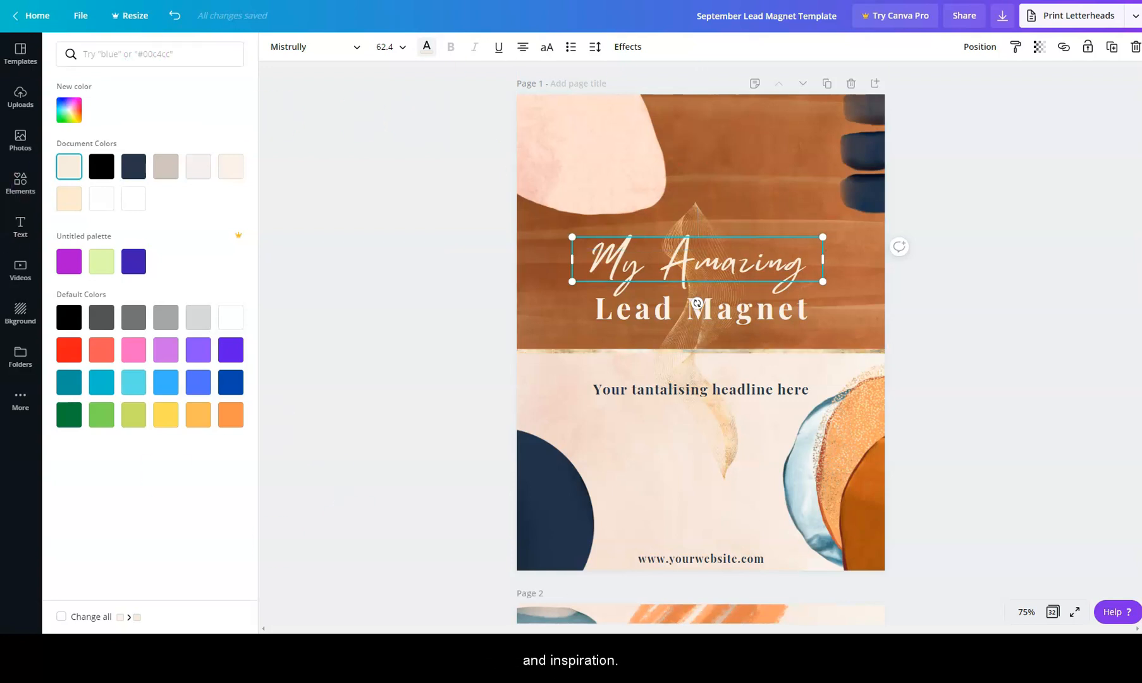
click(180, 55)
text(watermelon)
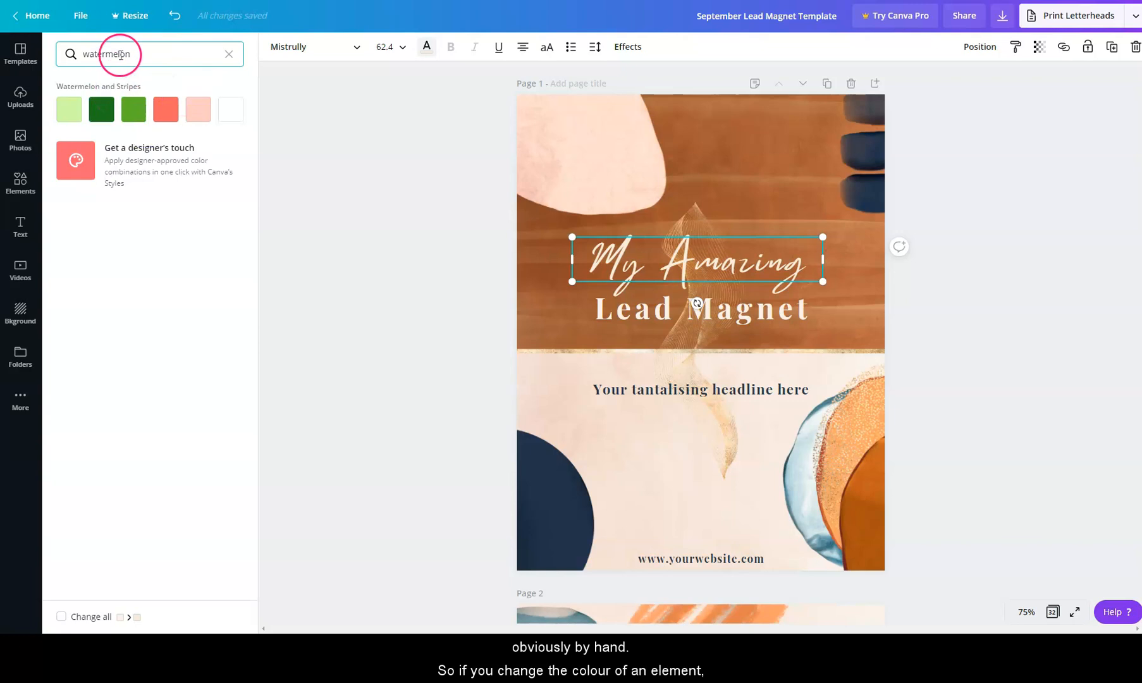
click(165, 112)
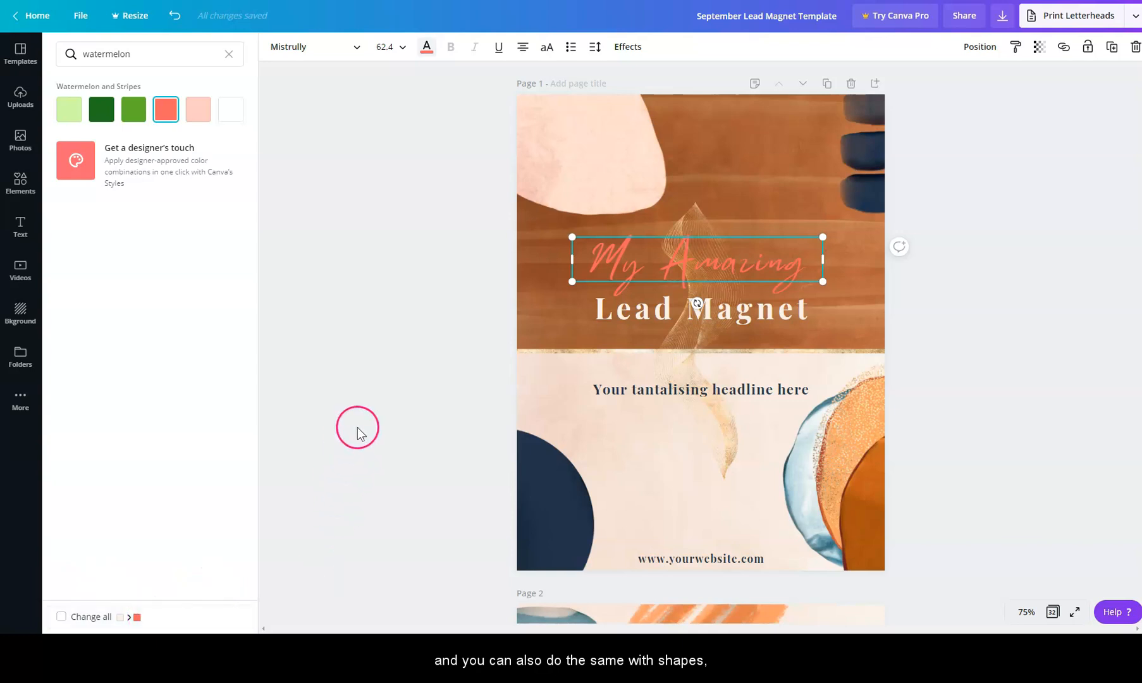
key(ctrl+z)
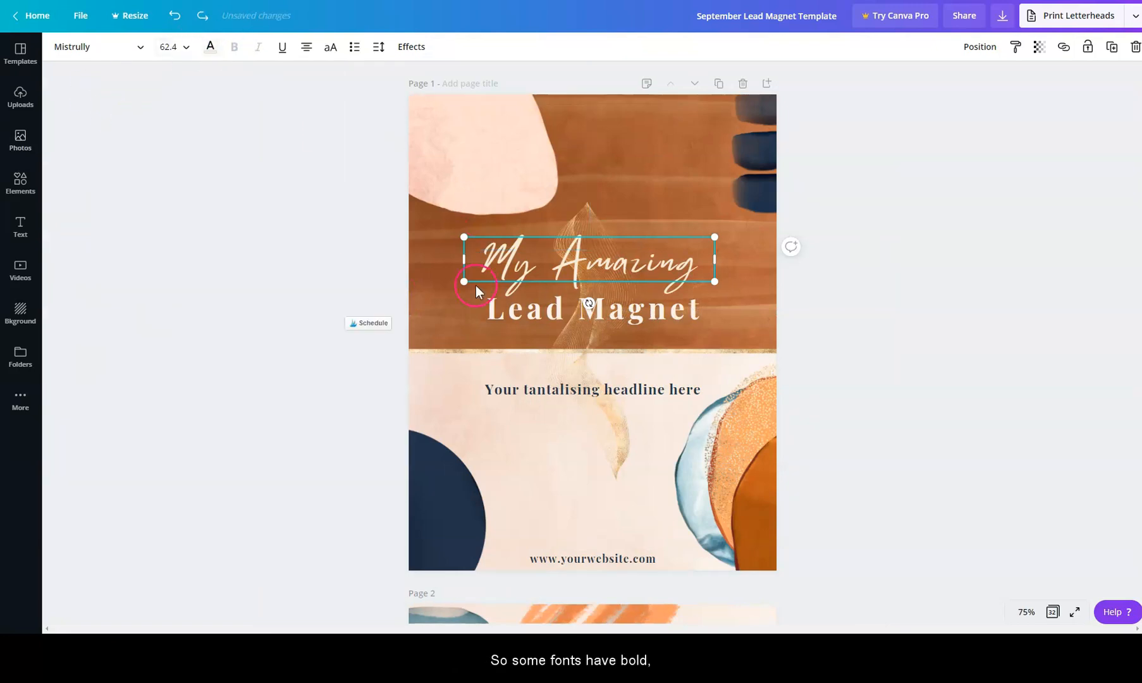
- Try other alignments, uppercase and a numbered list on the "Lead Magnet" title, and return it to plain centered text
click(488, 301)
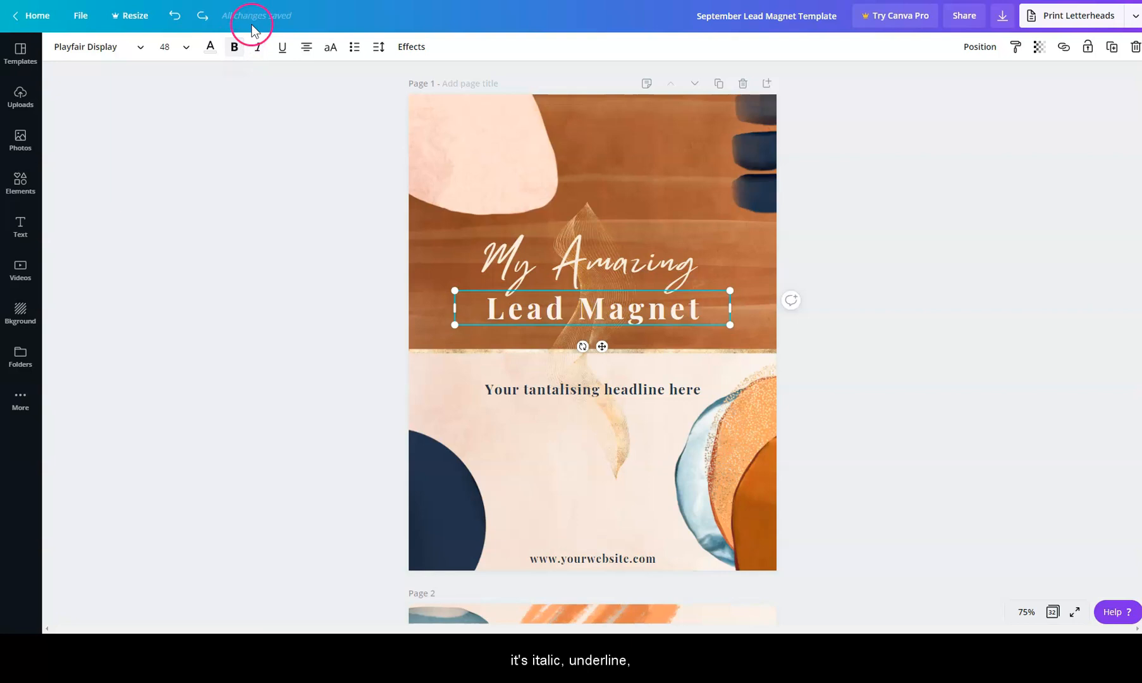
click(305, 49)
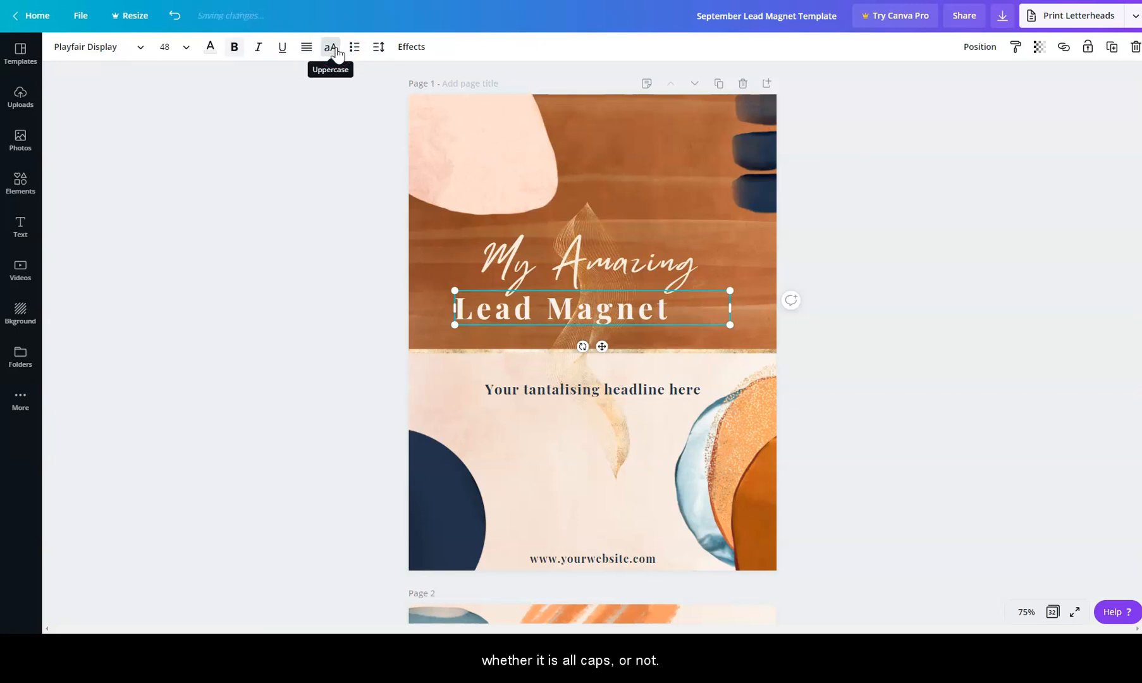
click(337, 54)
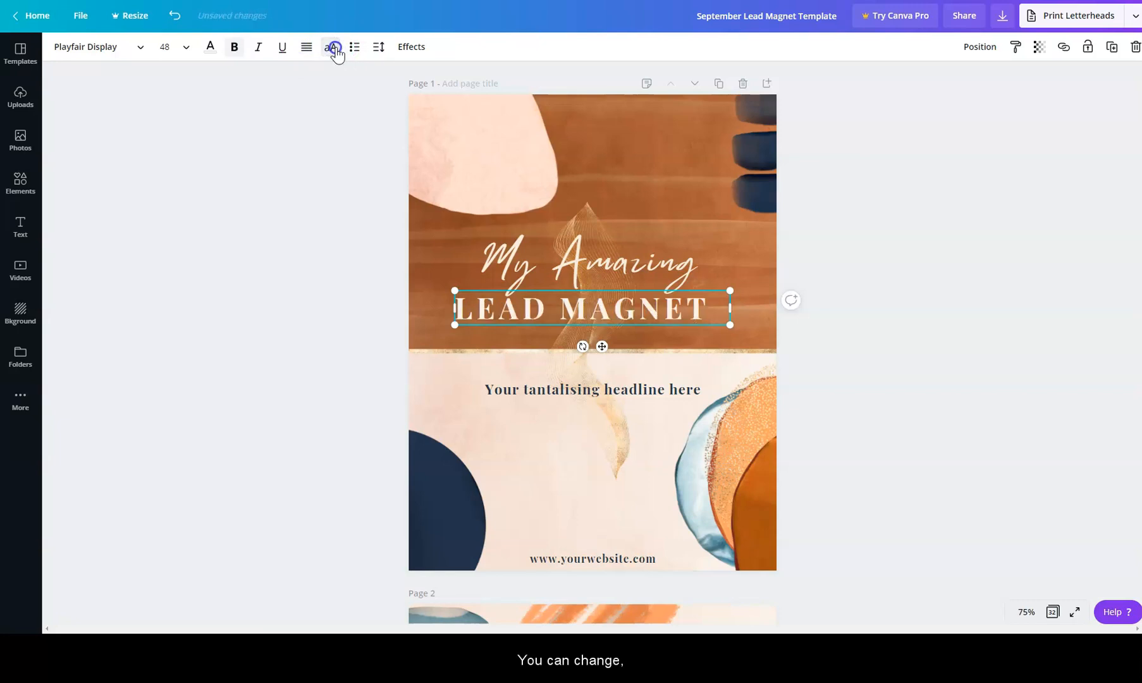
click(338, 54)
click(304, 48)
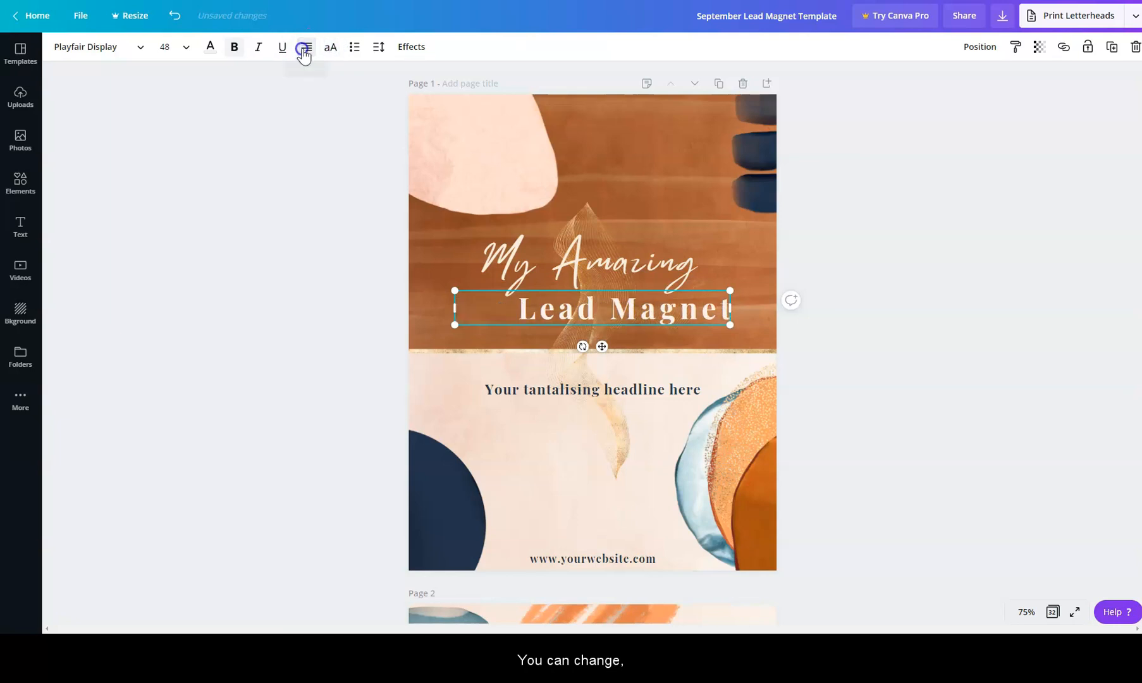
click(308, 48)
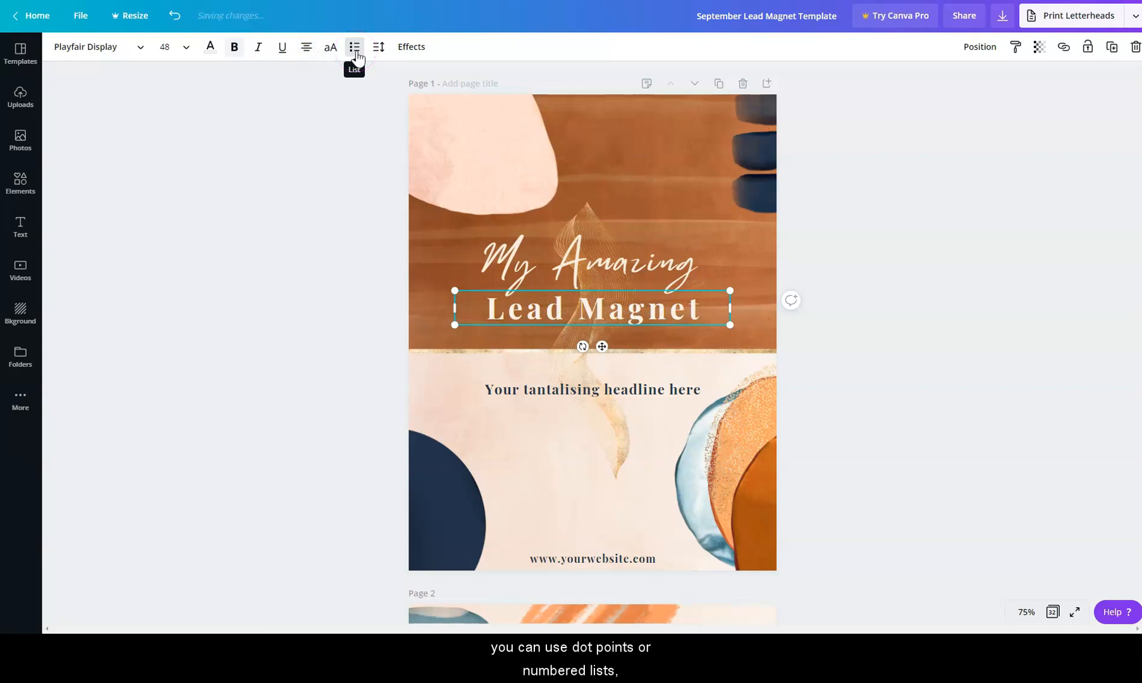
click(356, 54)
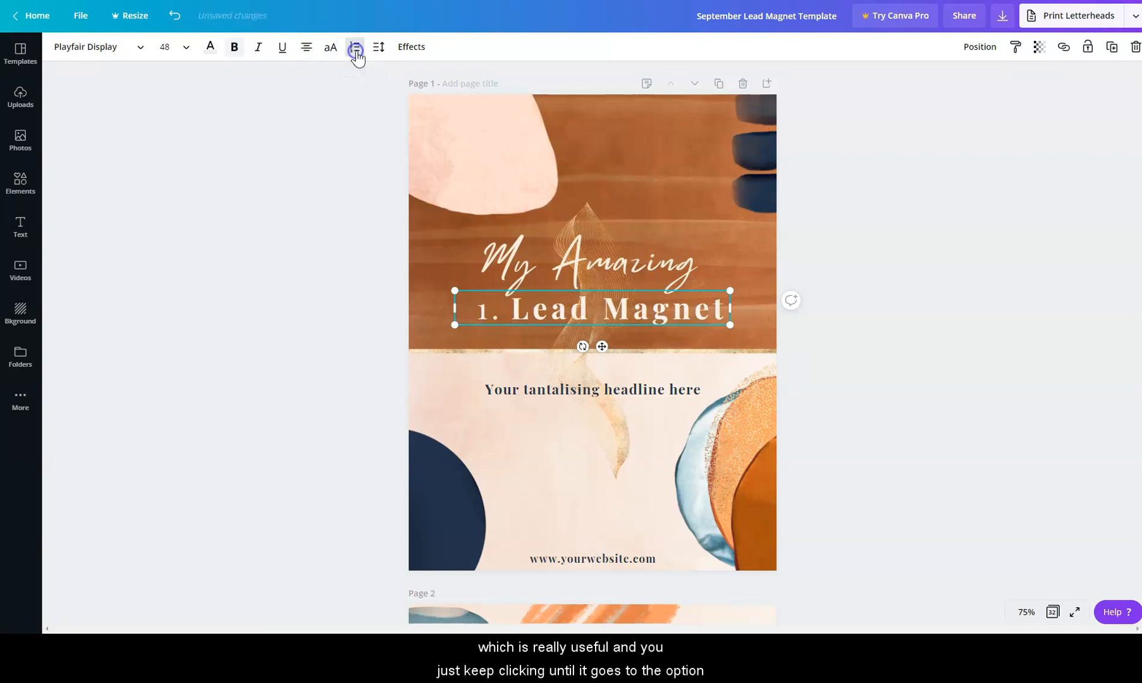
click(356, 49)
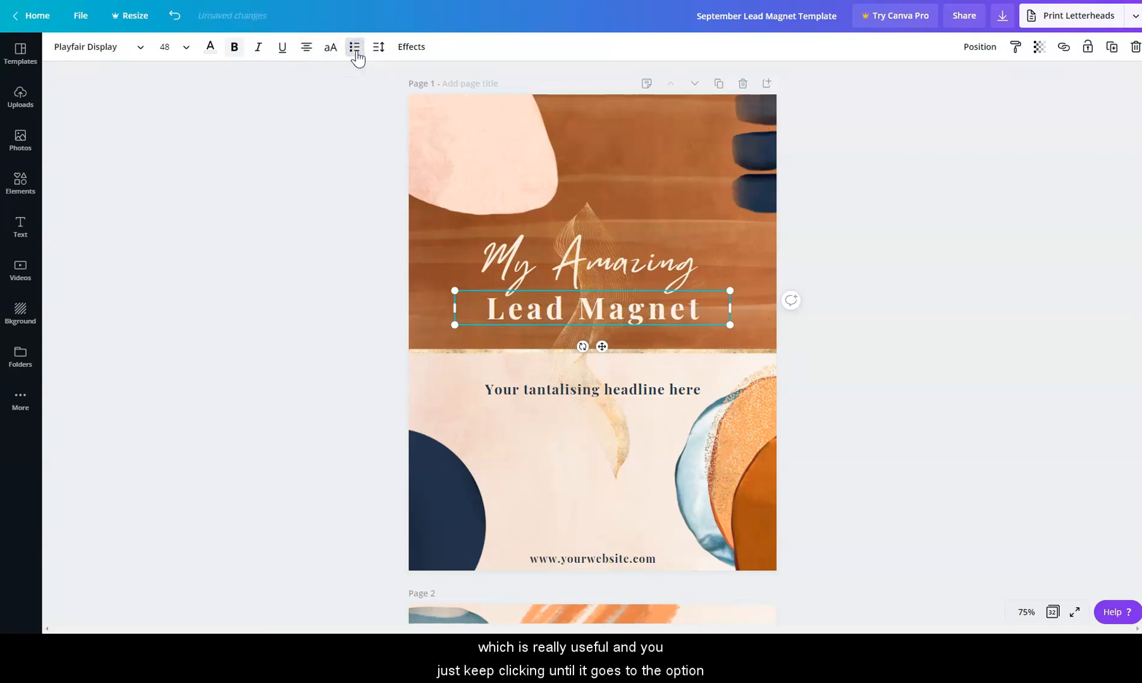
- Set the letter spacing of the "Lead Magnet" title on page 1 to 165
click(378, 47)
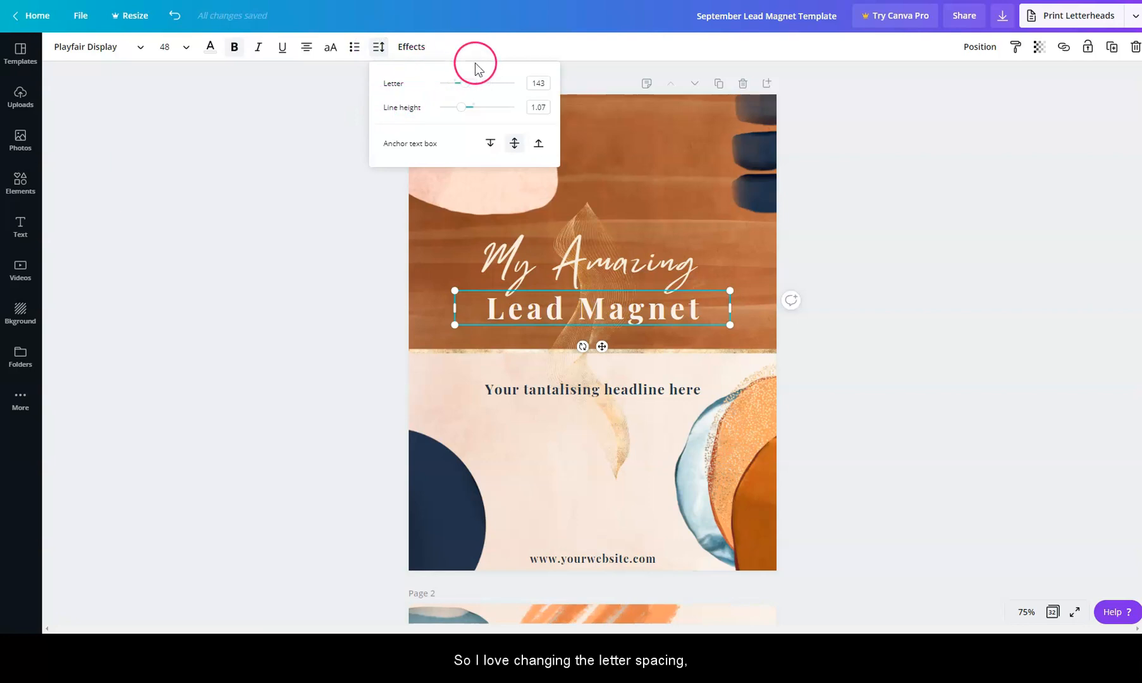
drag(470, 89, 469, 95)
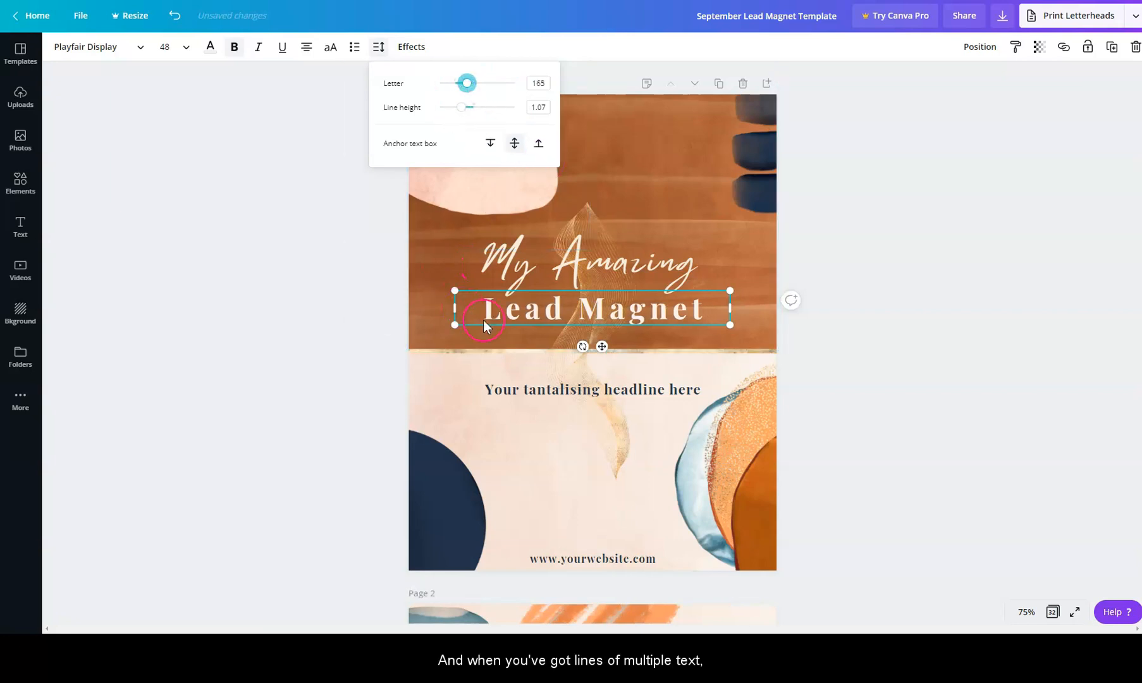
click(883, 261)
- Try adjusting the line height of the lorem ipsum body text on page 5
scroll(639, 272, down, 20)
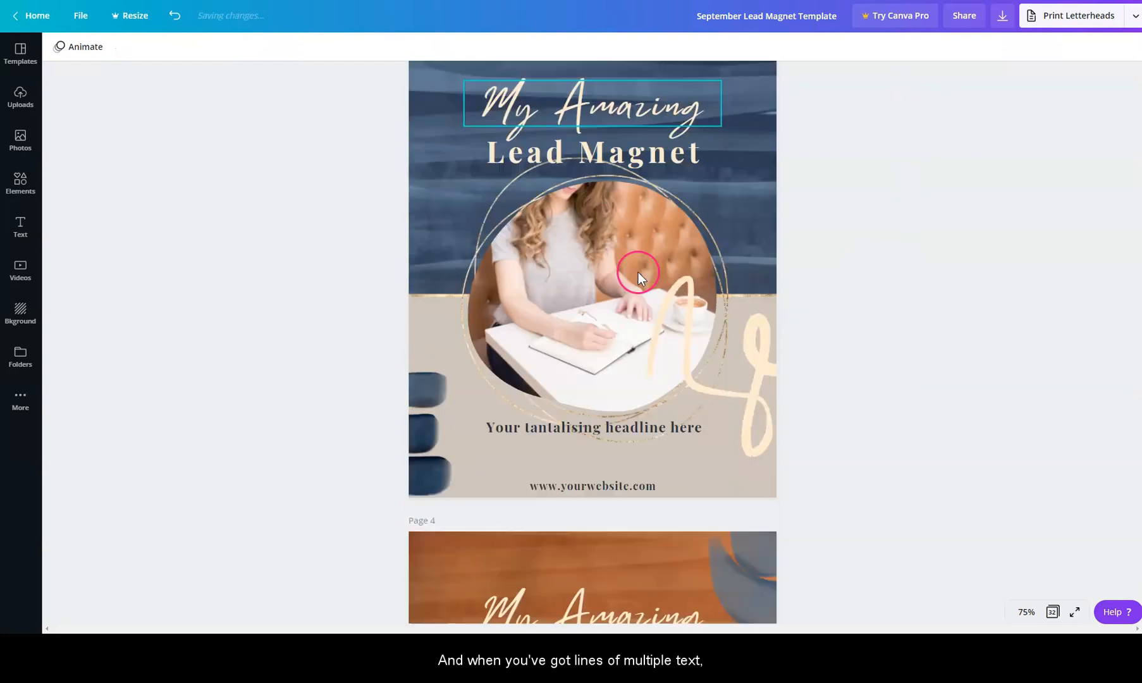
scroll(633, 269, down, 4)
scroll(633, 269, up, 3)
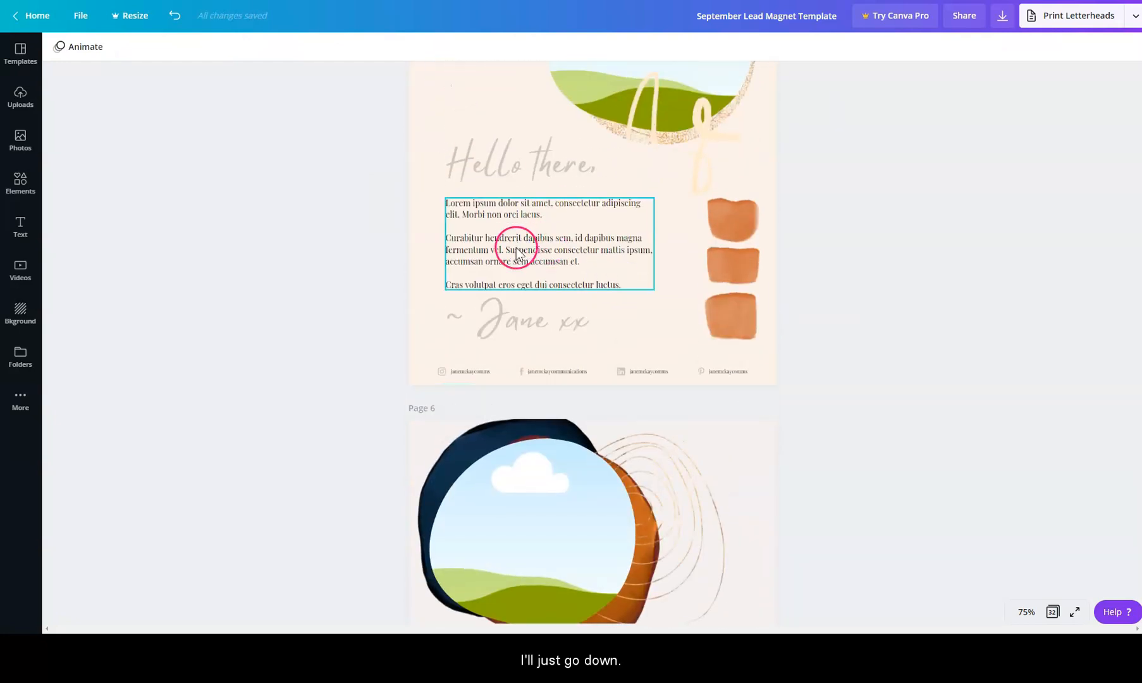
click(515, 242)
click(379, 46)
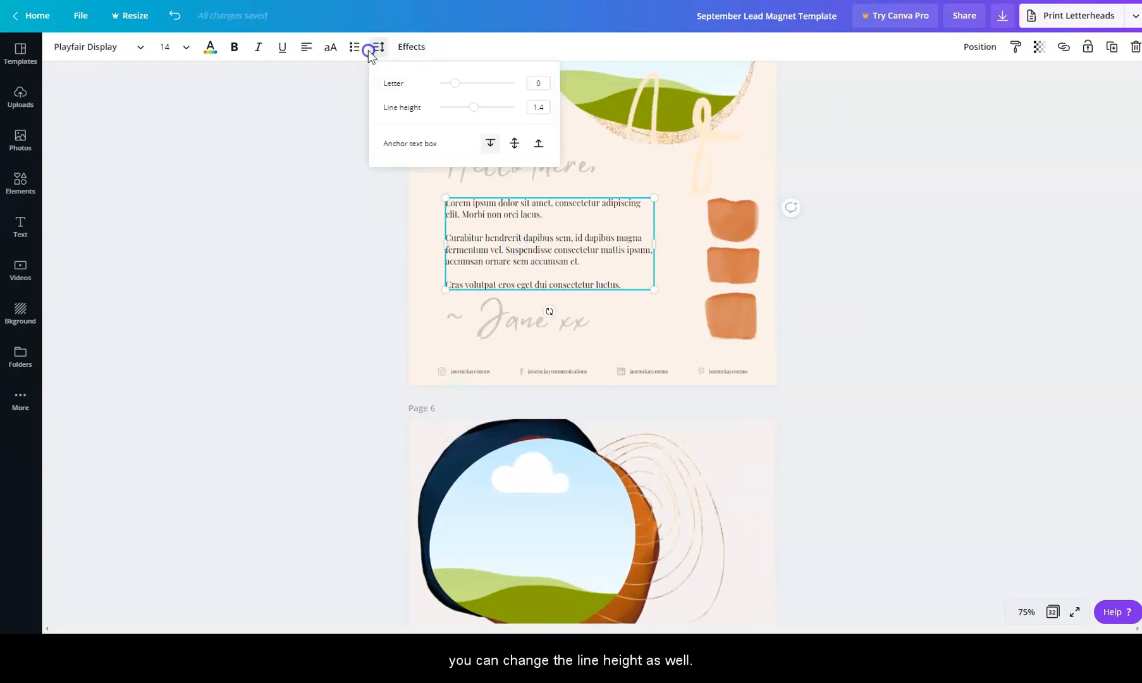
mouse_move(474, 112)
mouse_down()
mouse_move(485, 119)
mouse_move(475, 117)
mouse_up()
- Try the top and bottom text box anchors on the "Hello there," heading of page 5, and return it to the middle anchor
click(536, 177)
click(378, 46)
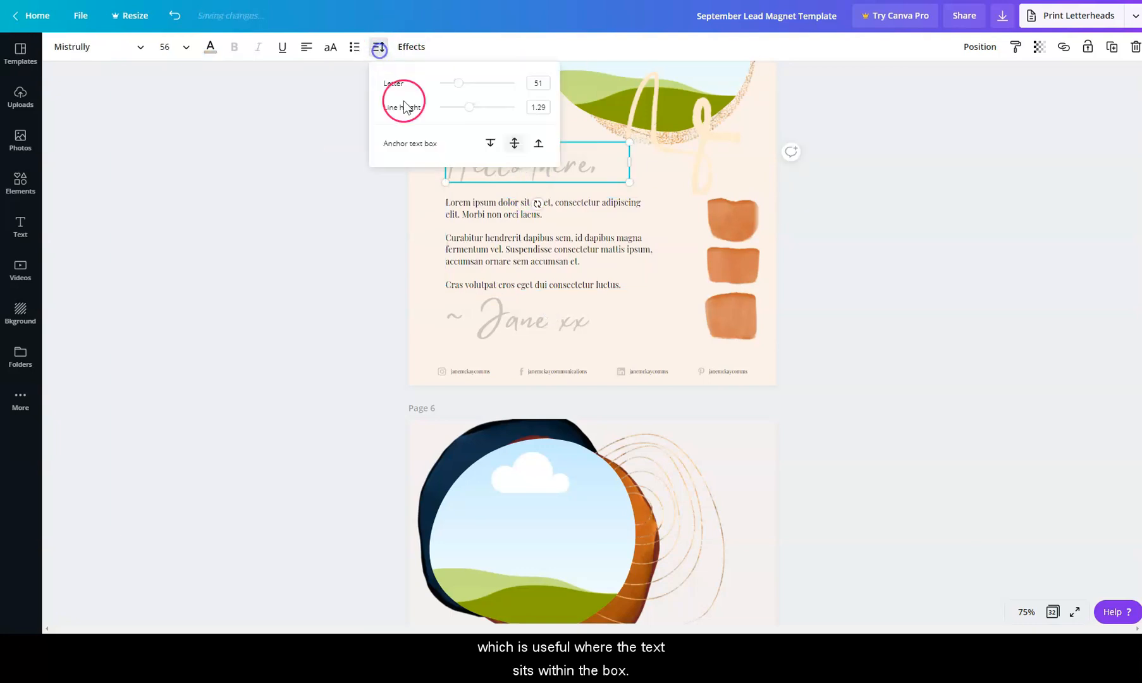
click(492, 144)
click(538, 144)
click(516, 145)
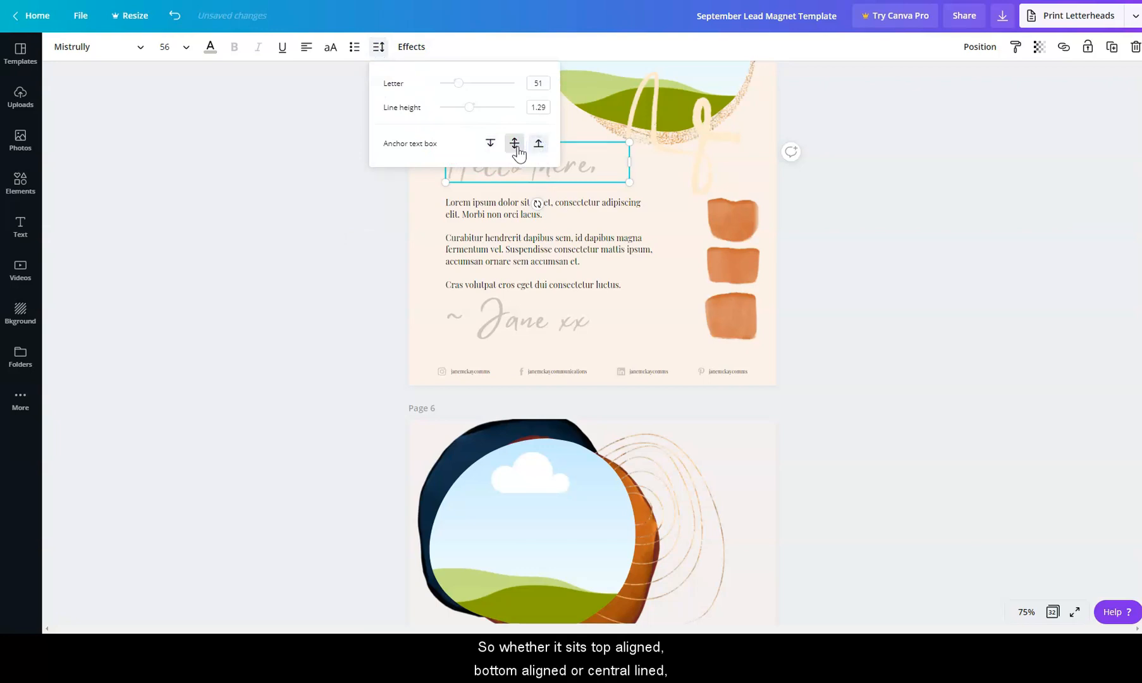
click(467, 252)
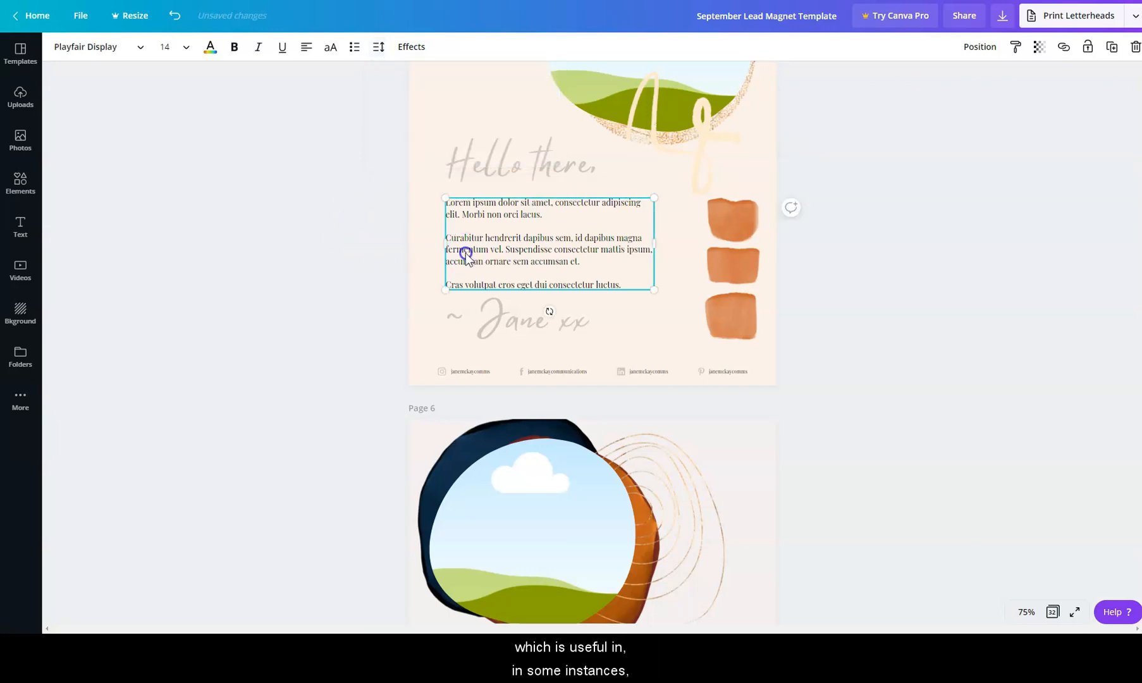
- Set the letter spacing of the "Hello there," heading on page 6 to 116
scroll(370, 243, down, 5)
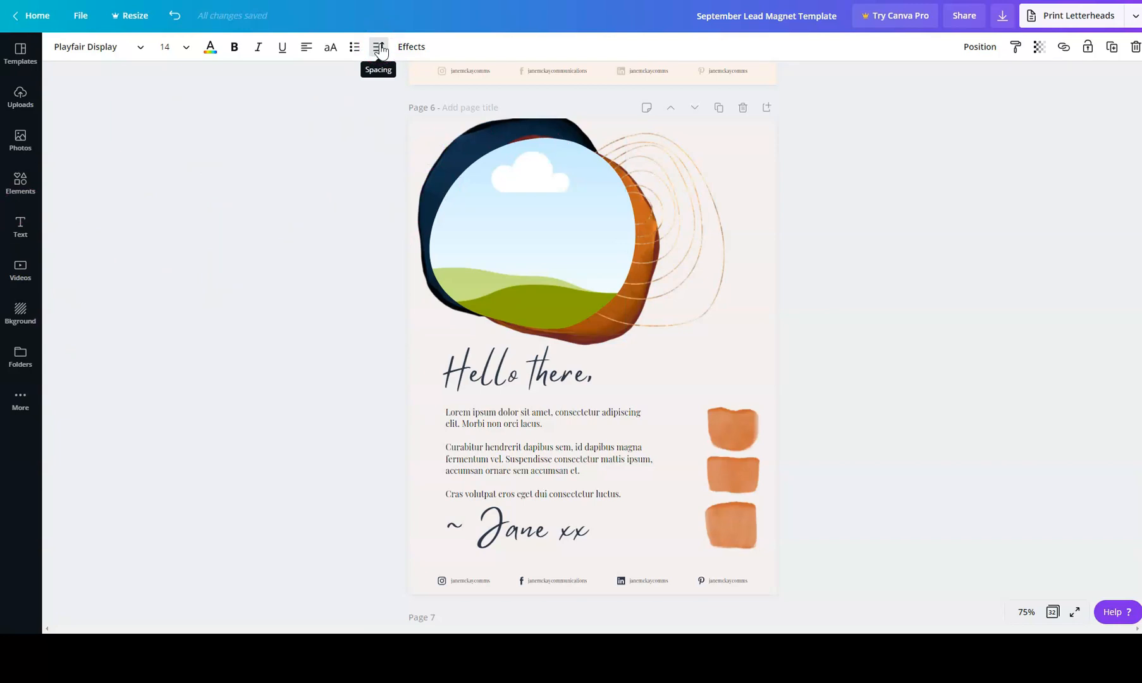
click(470, 351)
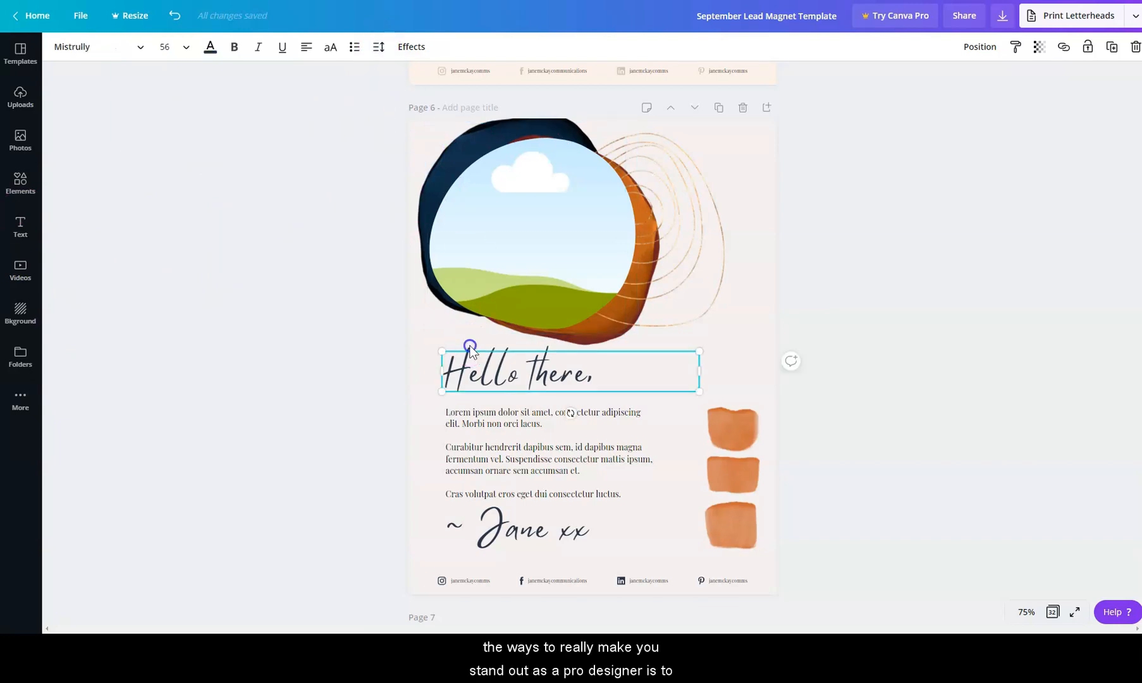
click(380, 48)
click(472, 112)
mouse_move(459, 83)
mouse_down()
mouse_move(433, 84)
mouse_move(466, 91)
mouse_up()
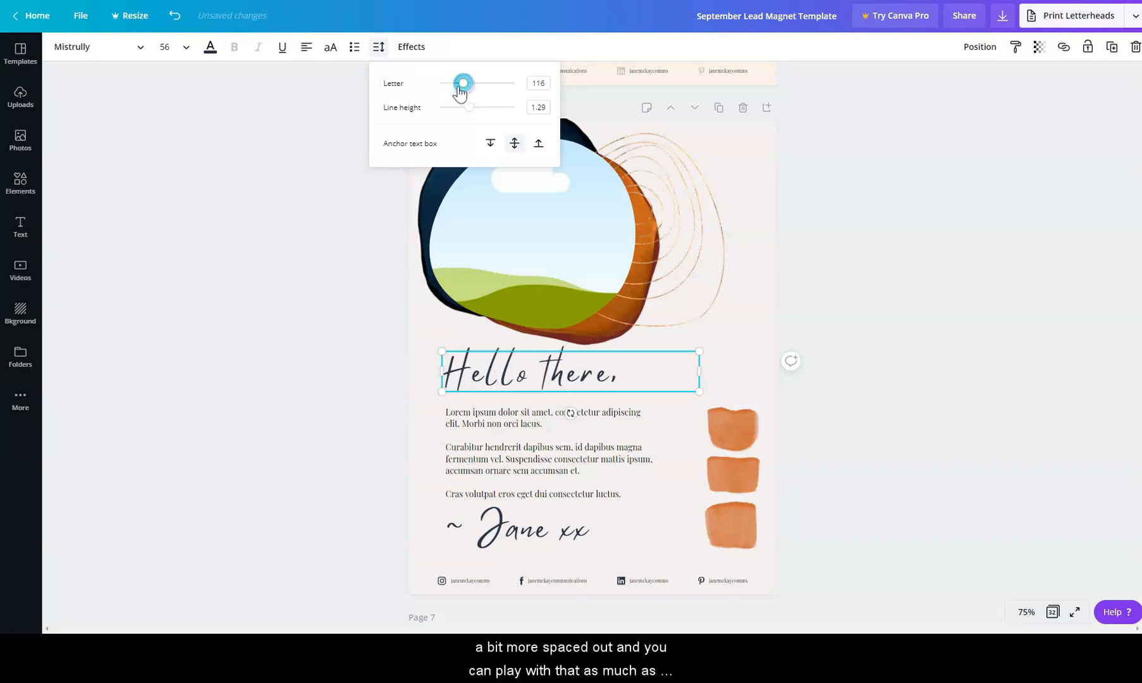
click(798, 261)
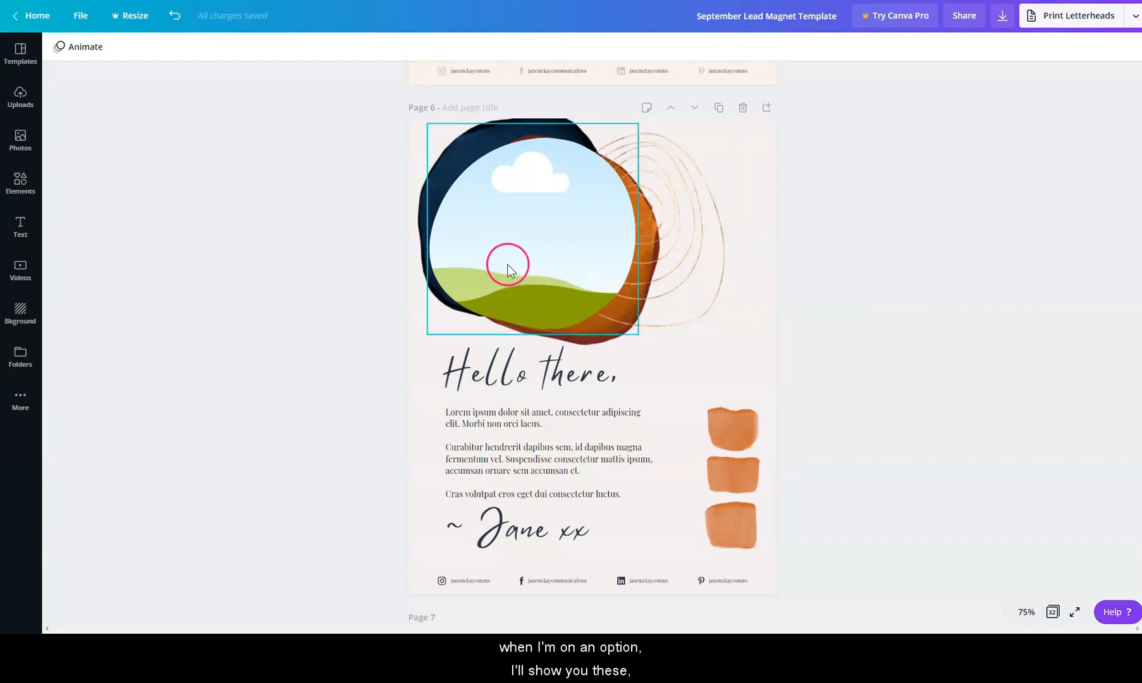
- Check the lock status of the painted shapes on pages 4 to 6 and the photo frame on page 5
click(744, 484)
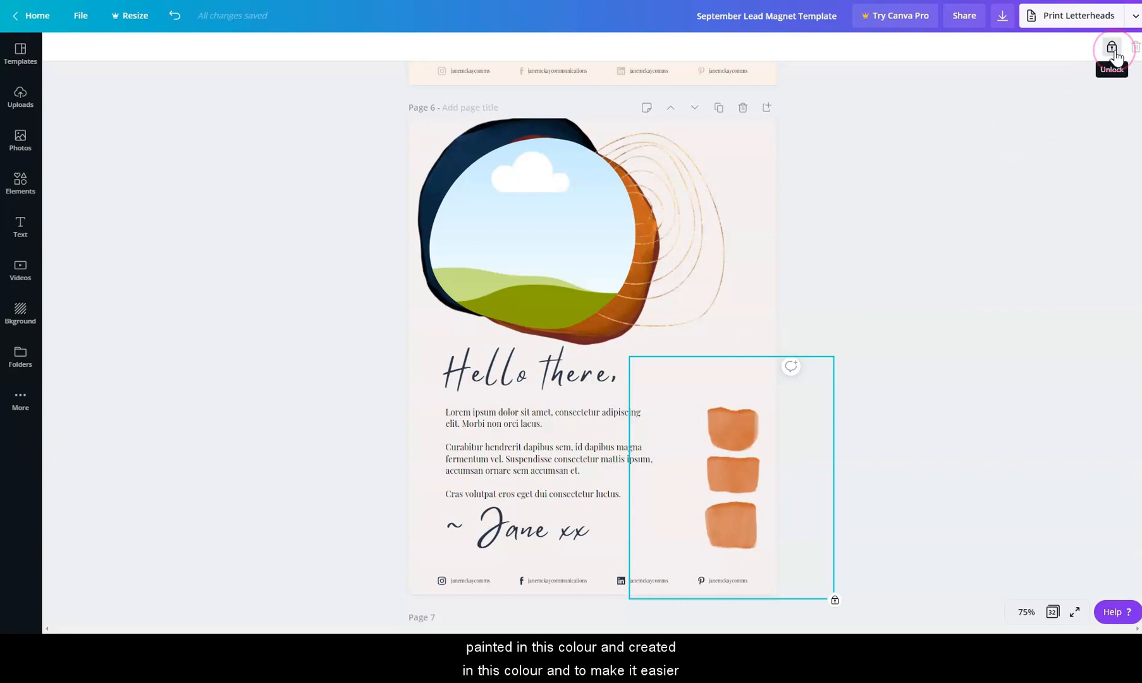
scroll(740, 339, up, 10)
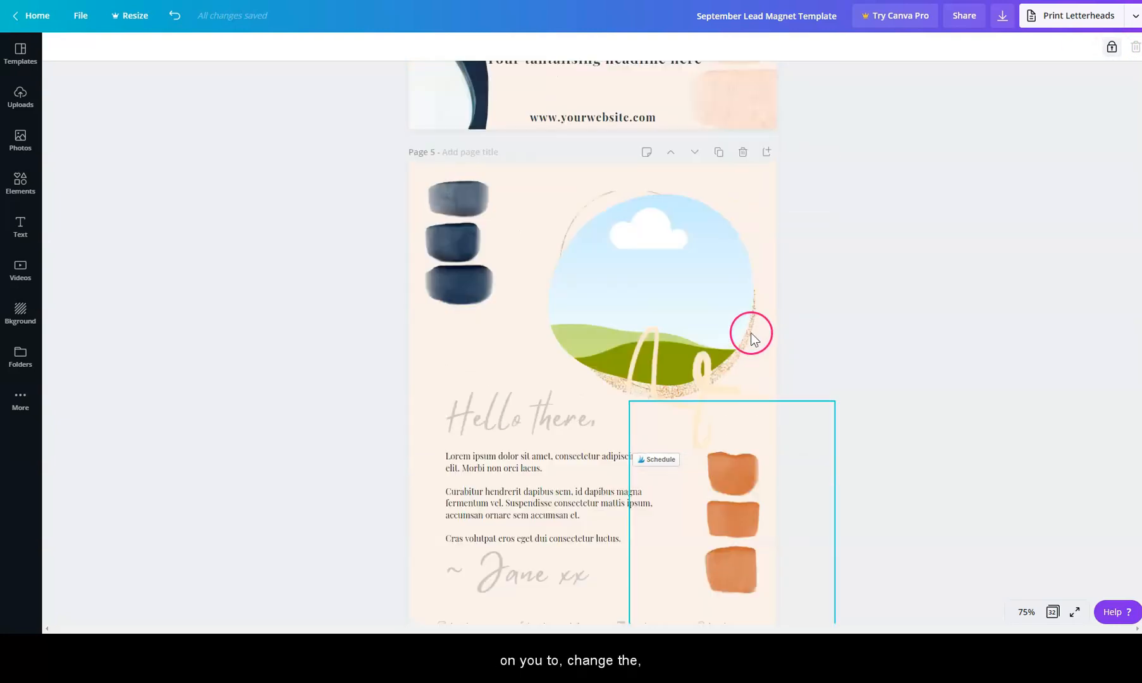
scroll(746, 313, down, 4)
scroll(604, 287, up, 3)
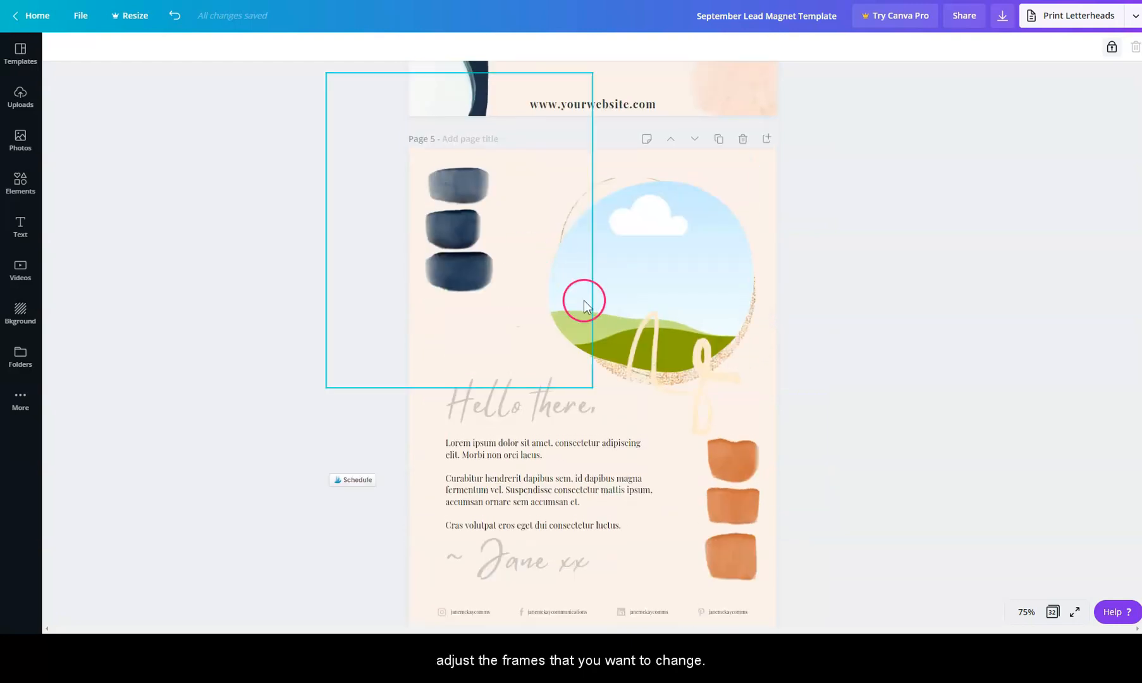
click(663, 280)
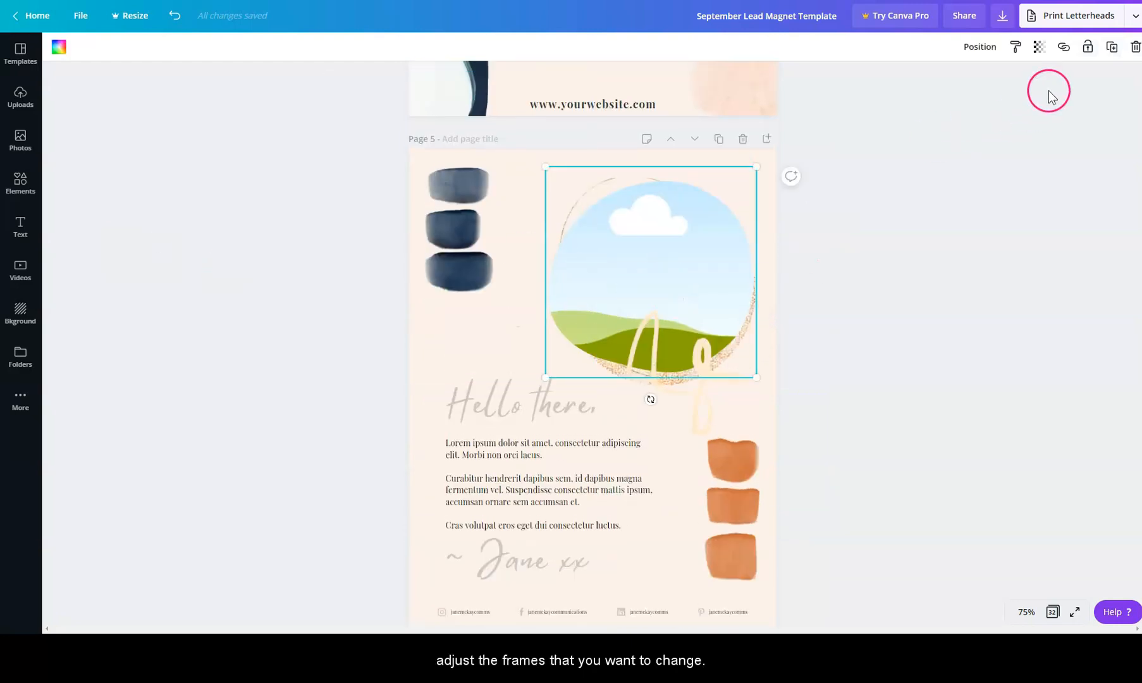
click(471, 217)
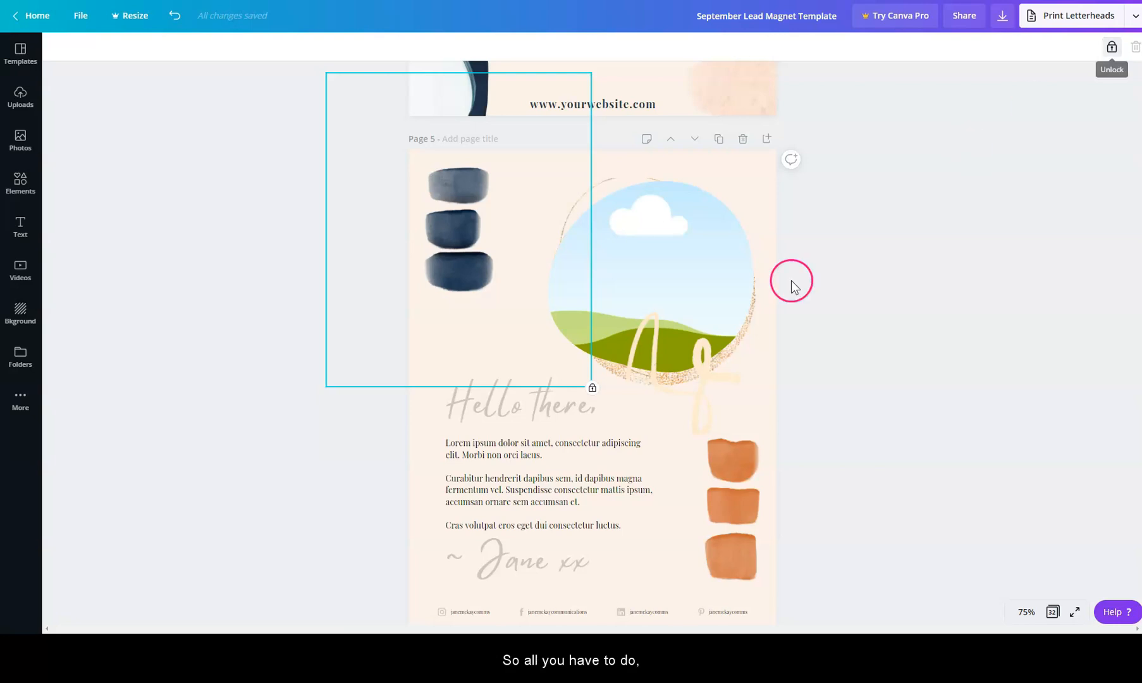
scroll(727, 287, up, 5)
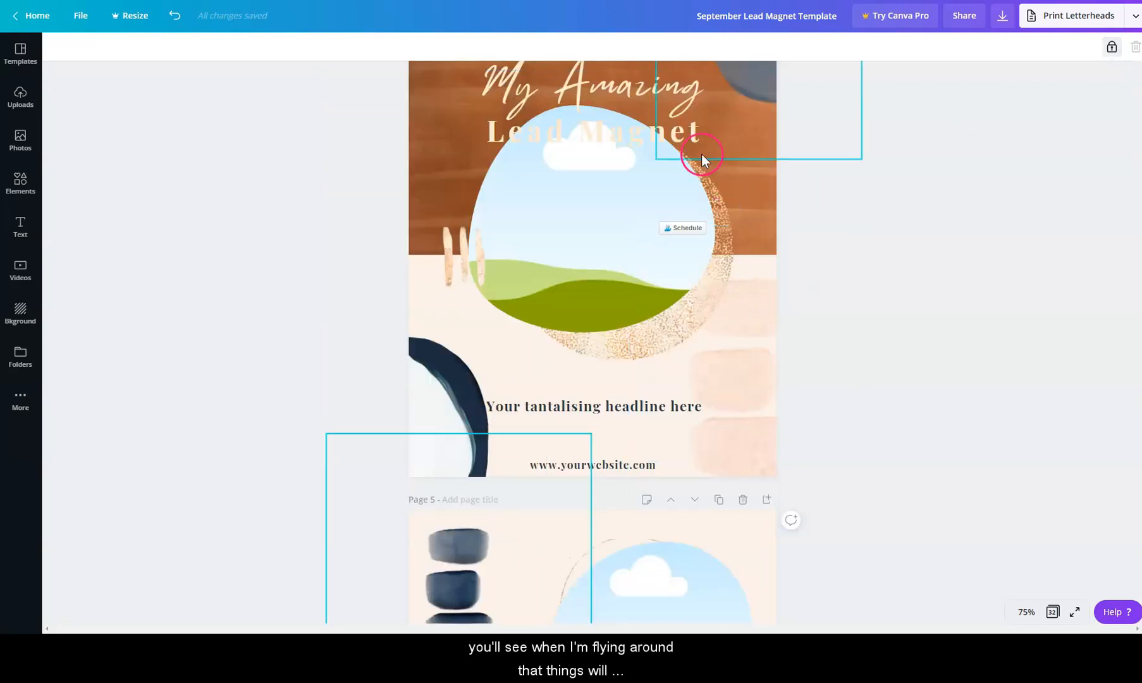
click(423, 401)
scroll(445, 402, down, 4)
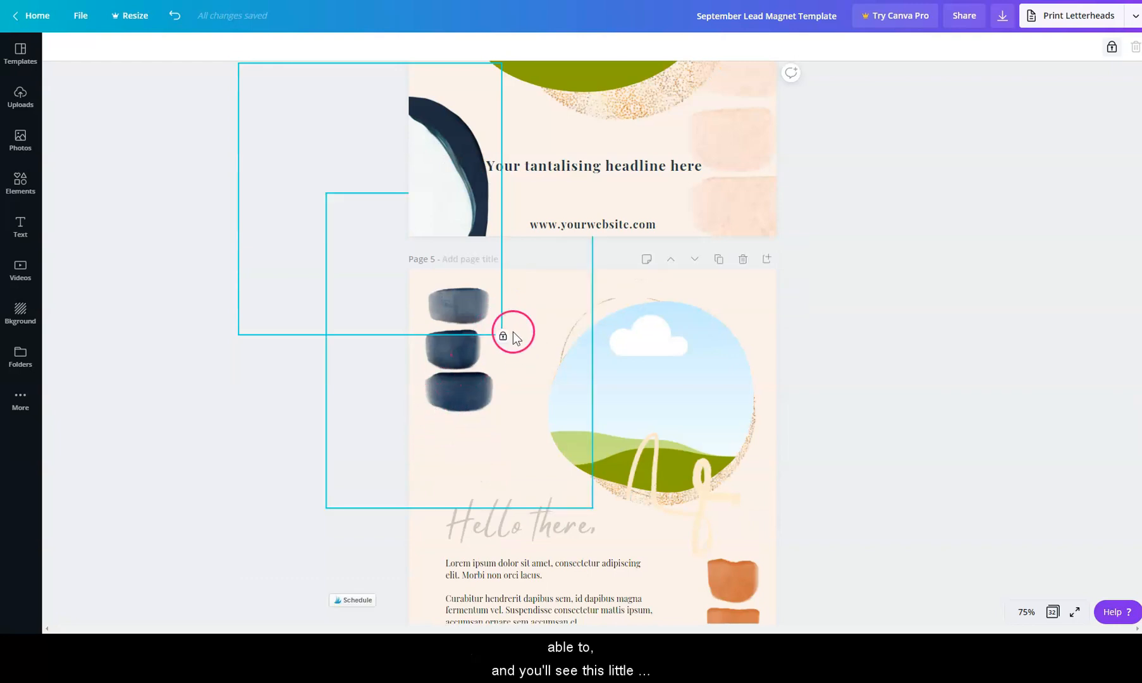
- Unlock the navy brush-stroke graphic on page 5, try moving it, and undo the move
click(487, 396)
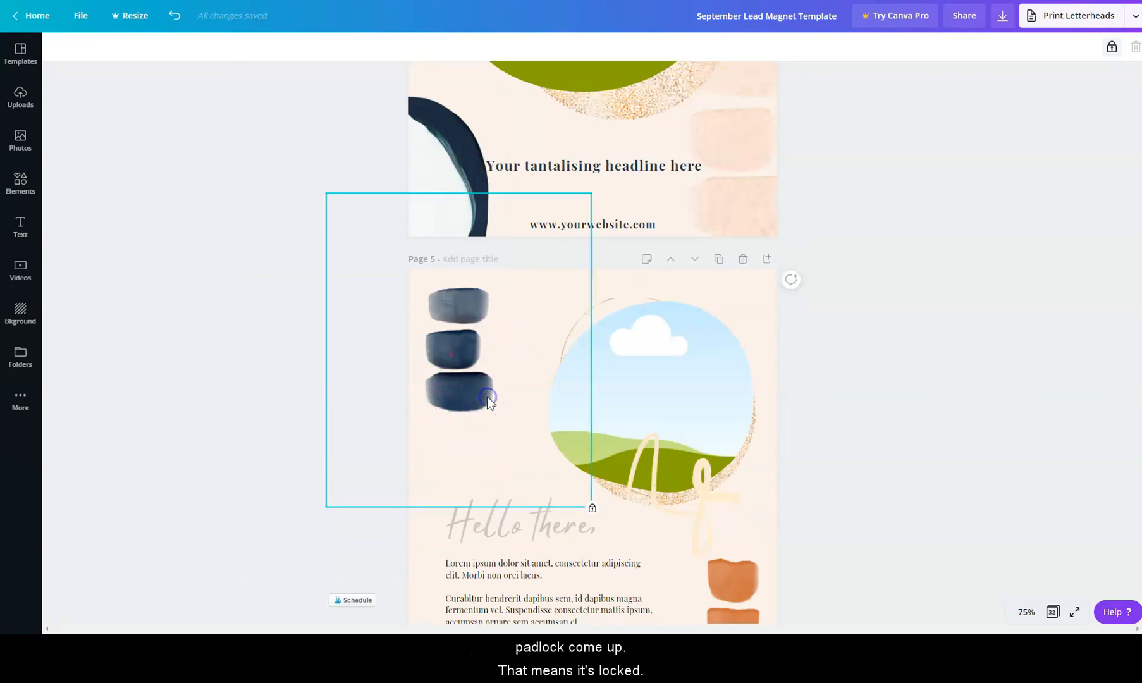
click(1111, 49)
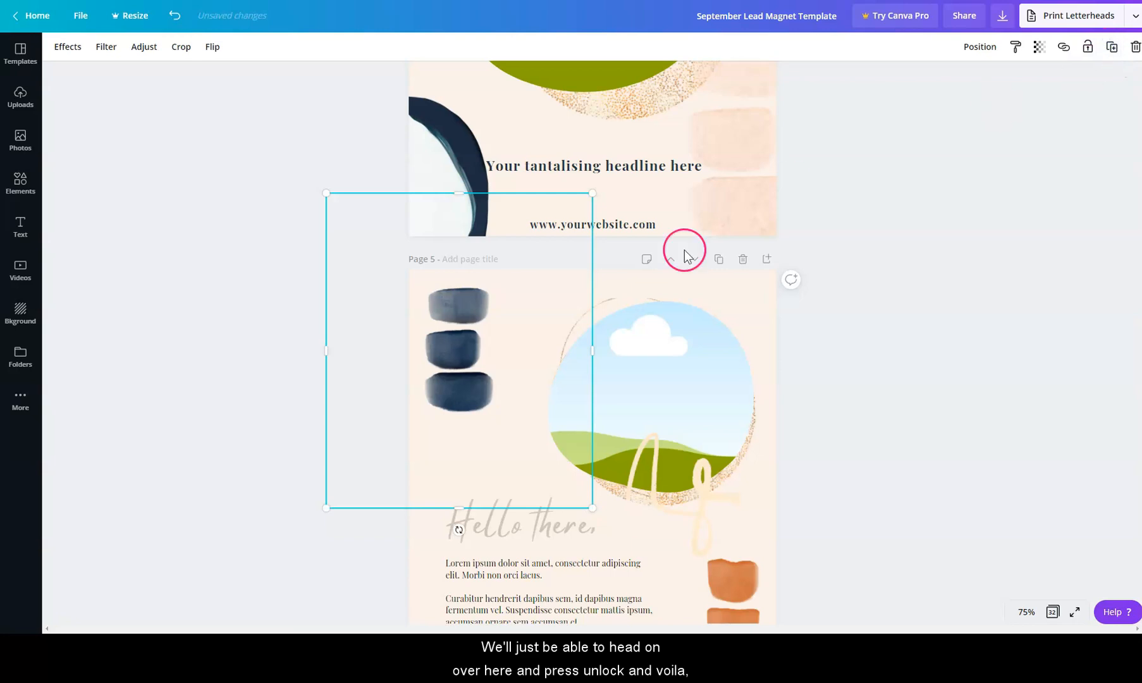
mouse_move(481, 379)
mouse_down()
mouse_move(625, 403)
mouse_move(470, 396)
mouse_up()
key(ctrl+z)
- Enlarge and reposition the navy brush-stroke graphic beside the photo frame on page 5, and lock it in place
drag(593, 508, 696, 630)
mouse_move(535, 461)
mouse_down()
mouse_move(466, 398)
mouse_move(480, 402)
mouse_up()
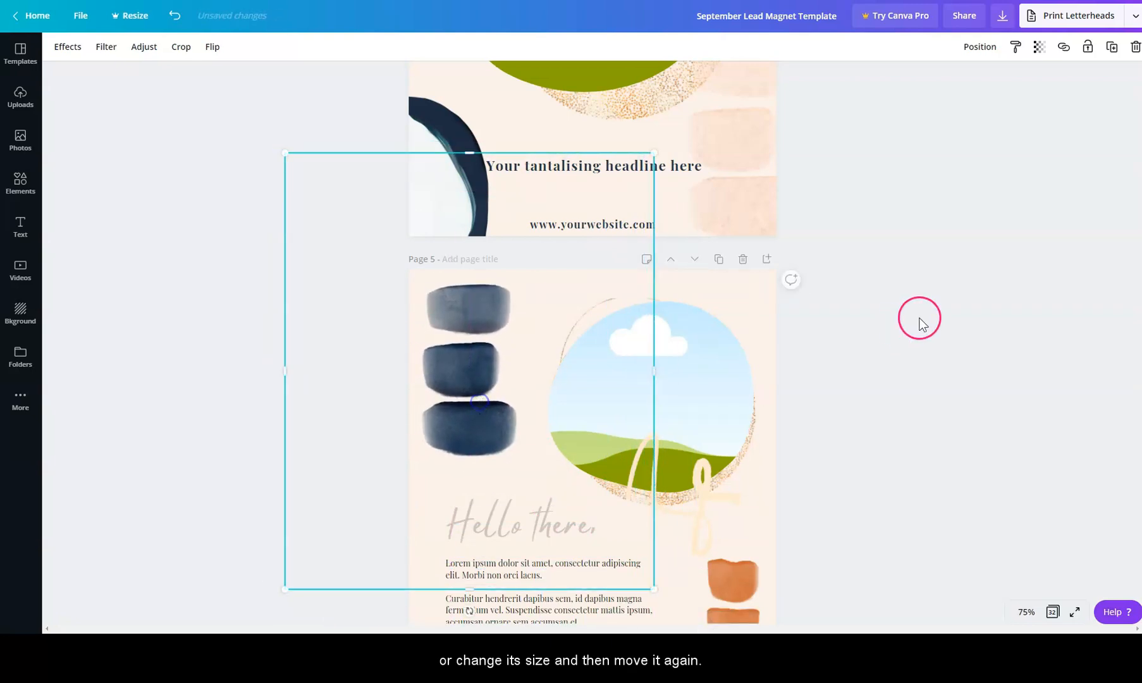
mouse_move(473, 355)
mouse_down()
mouse_move(475, 371)
mouse_move(483, 362)
mouse_up()
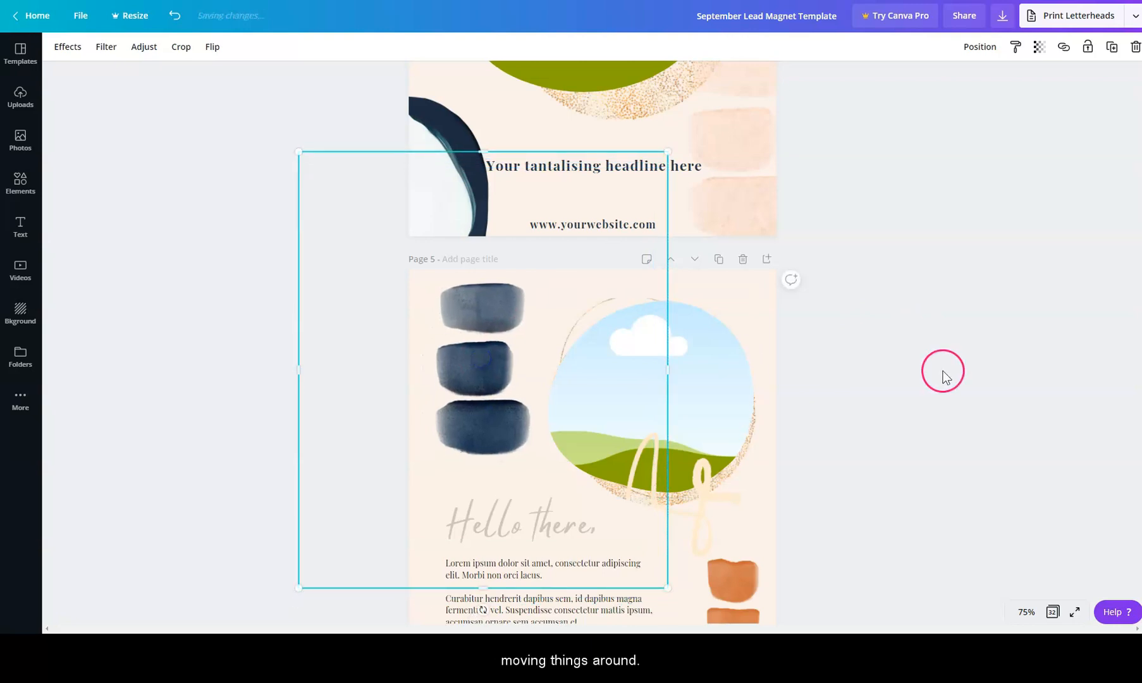
click(1088, 48)
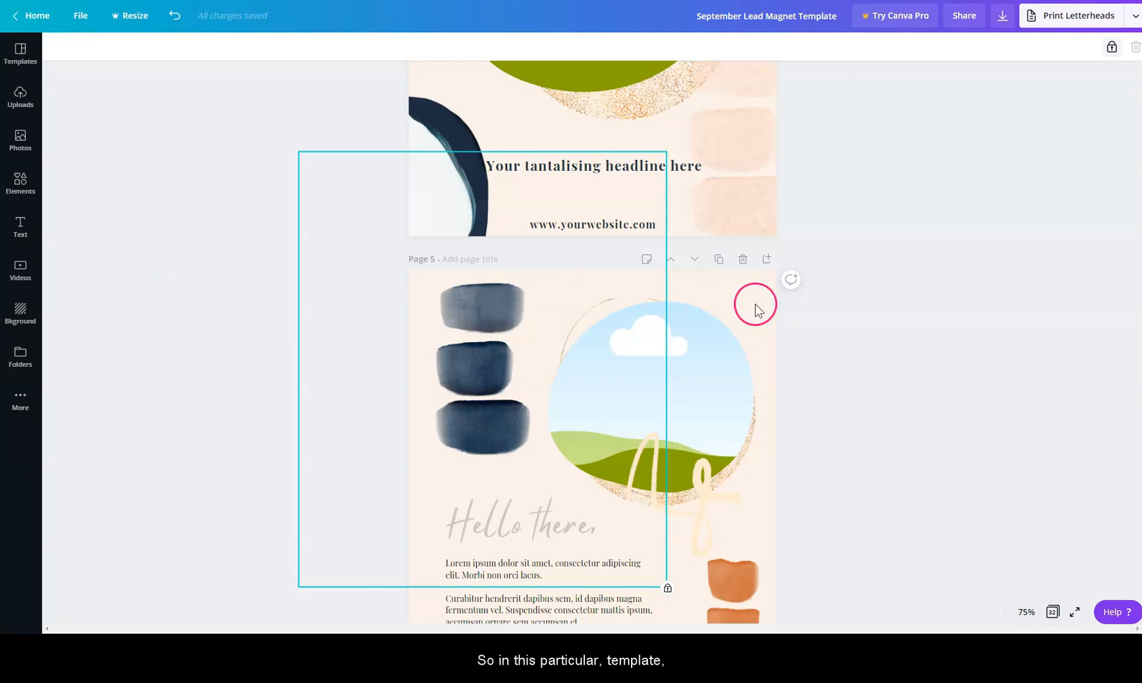
- Move the photo frame and the thin gold ring graphic lower on page 5, exposing the gold glitter shape behind them
click(913, 238)
scroll(676, 260, down, 2)
scroll(677, 260, down, 1)
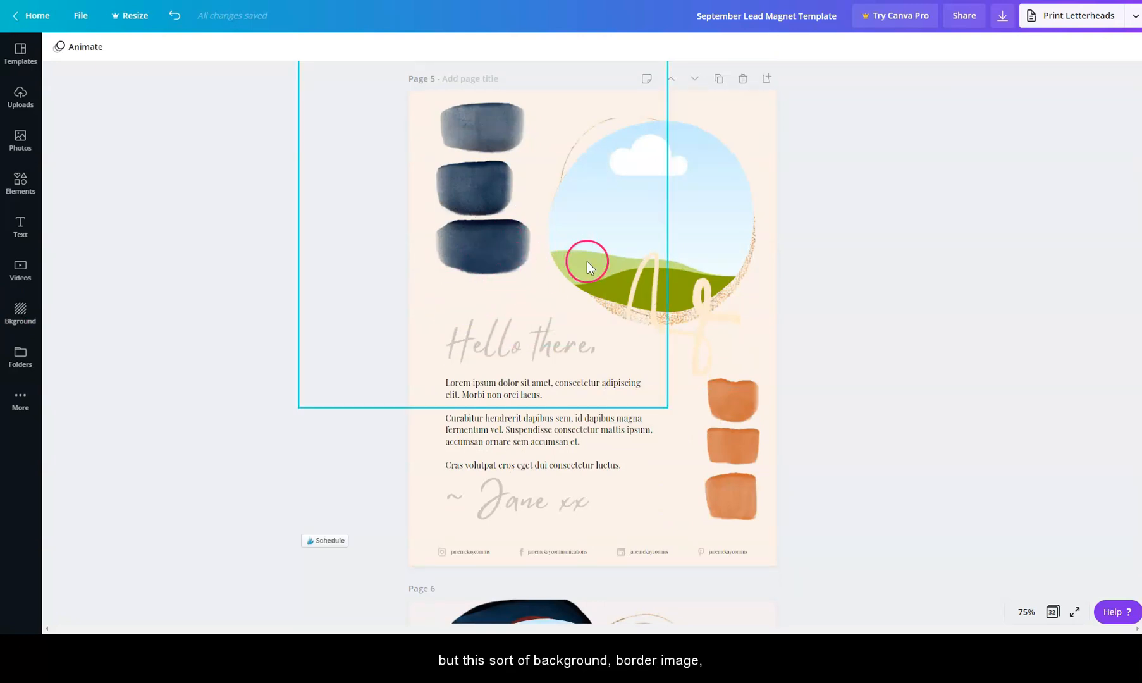
scroll(586, 217, up, 2)
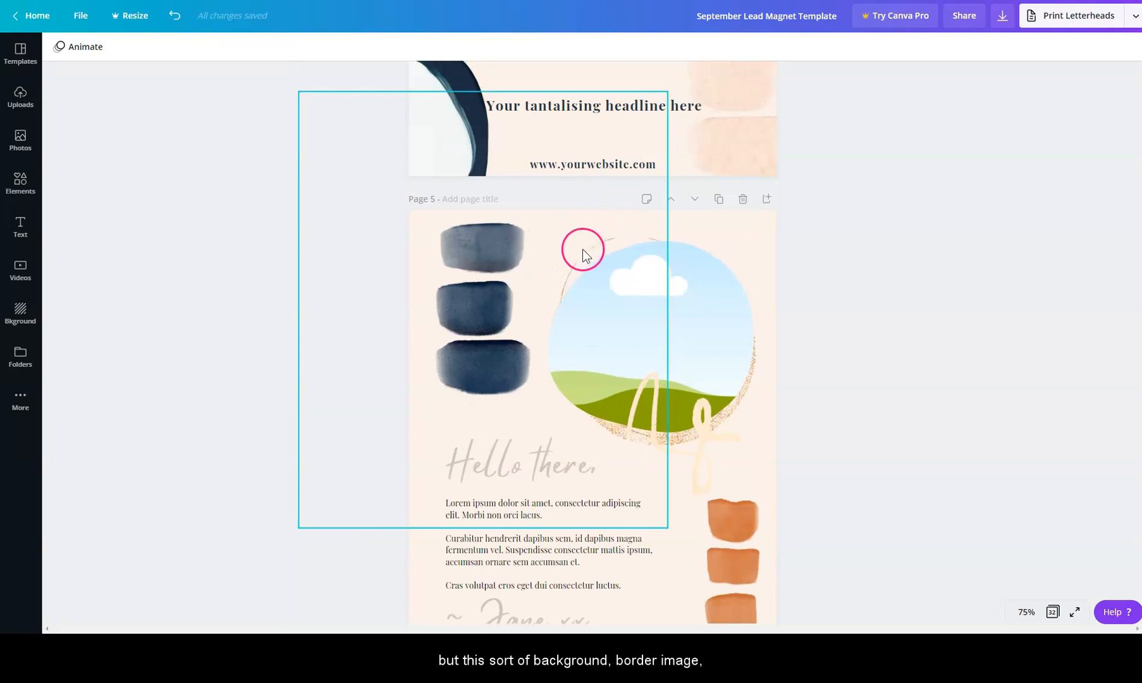
click(602, 250)
click(760, 280)
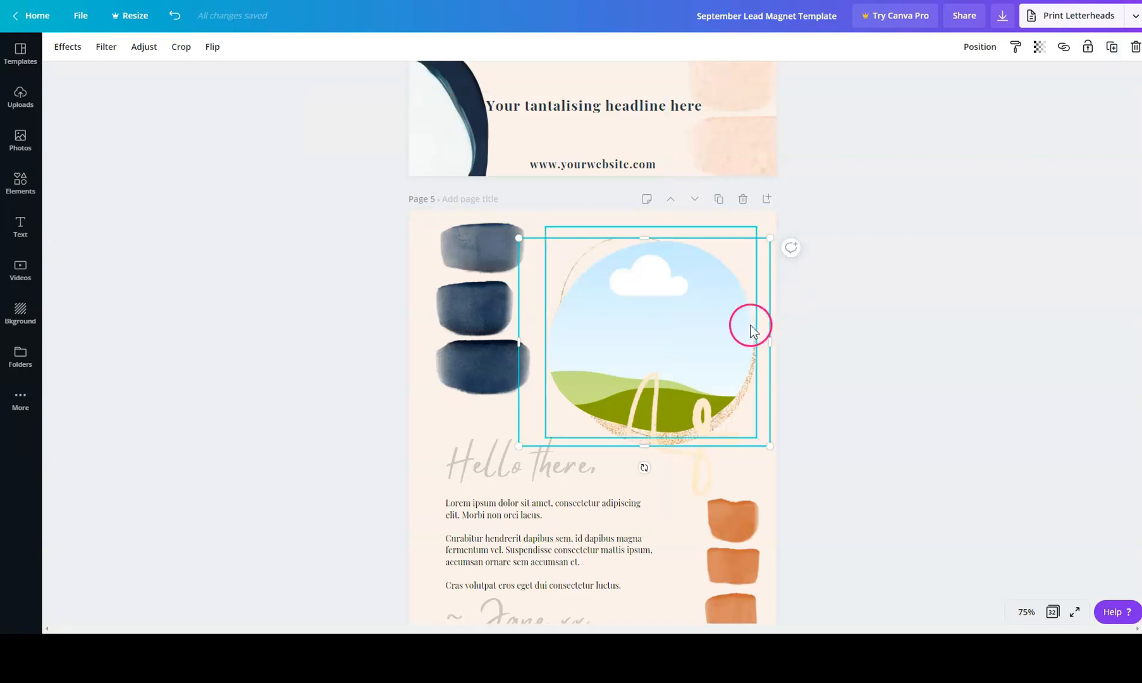
drag(758, 321, 753, 390)
click(667, 242)
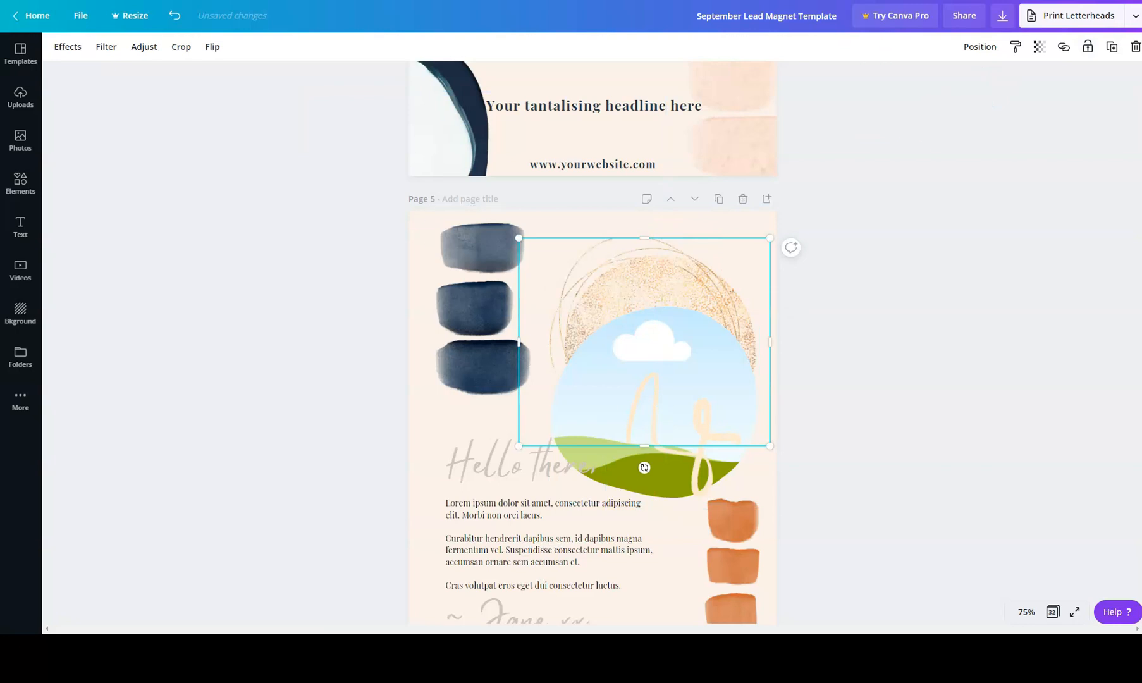
drag(677, 264, 691, 300)
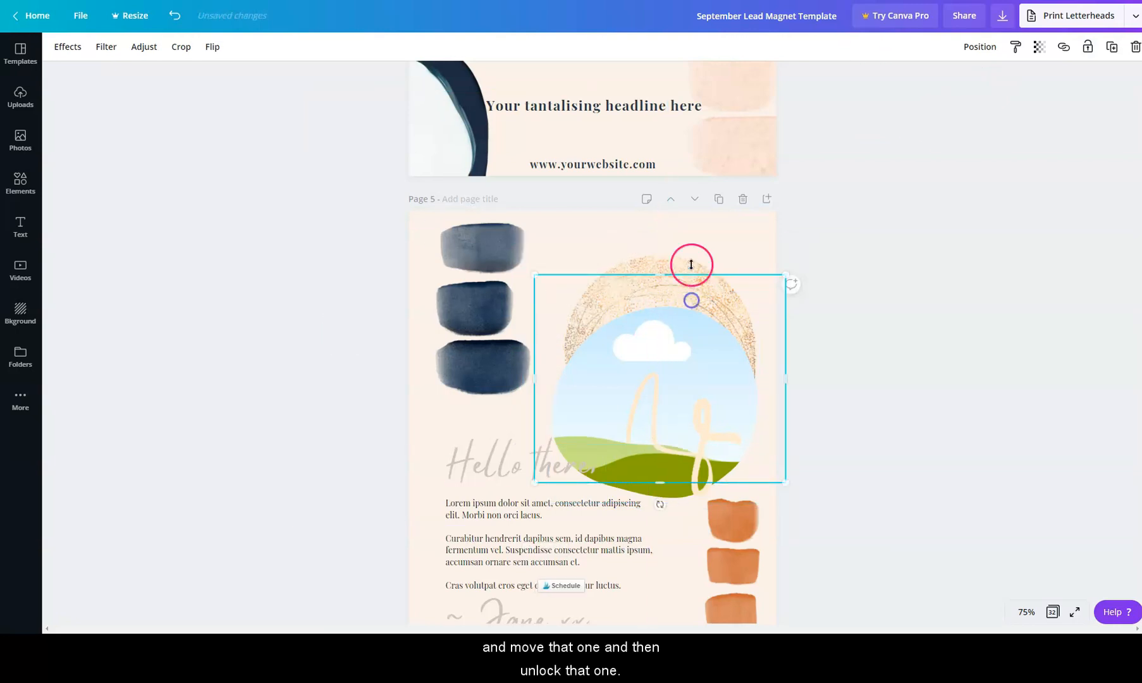
- Unlock and delete the gold glitter shape on page 5, and move the photo frame and gold rings back up
click(692, 262)
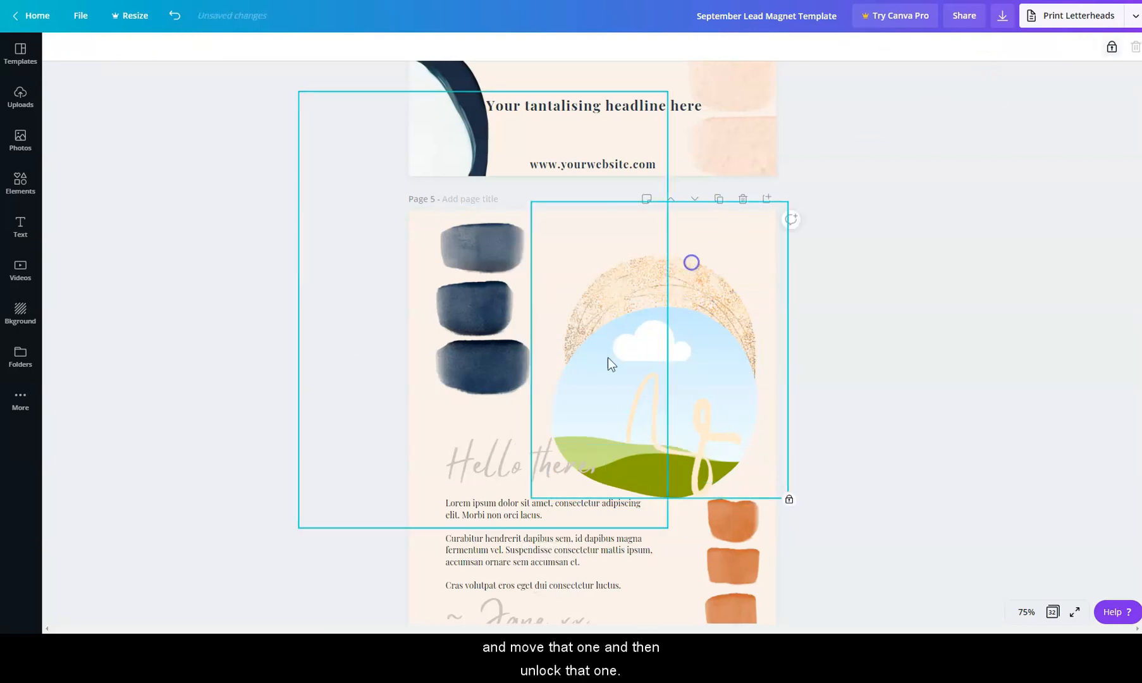
click(1112, 46)
key(Delete)
drag(728, 245, 712, 310)
click(1088, 47)
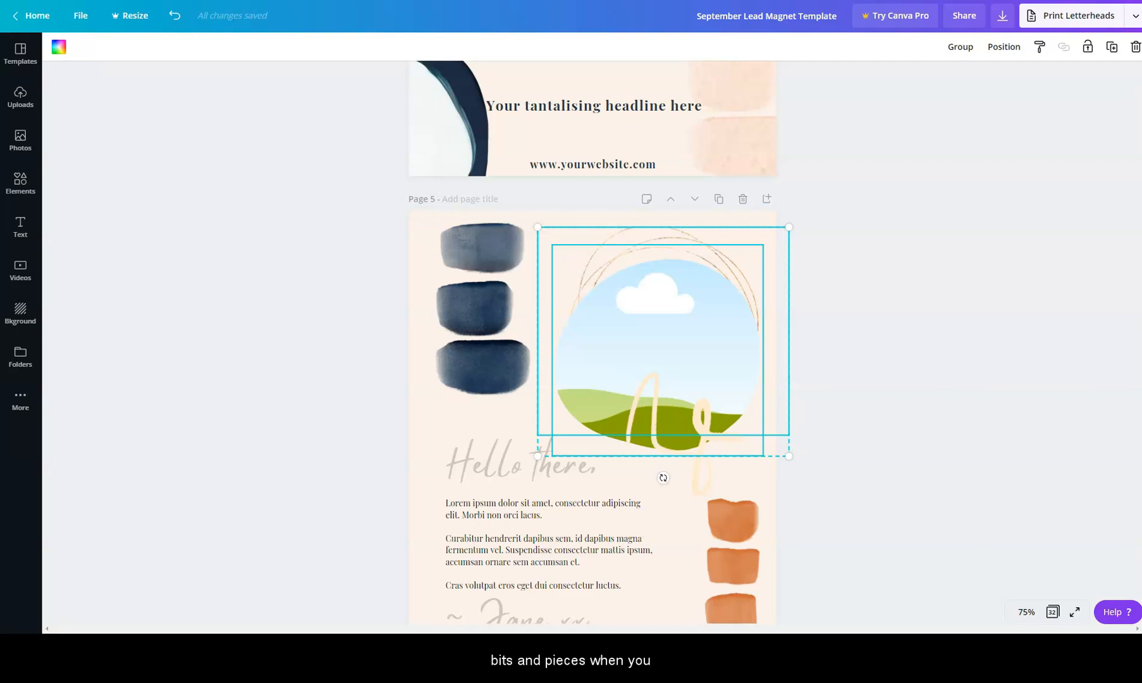
click(719, 200)
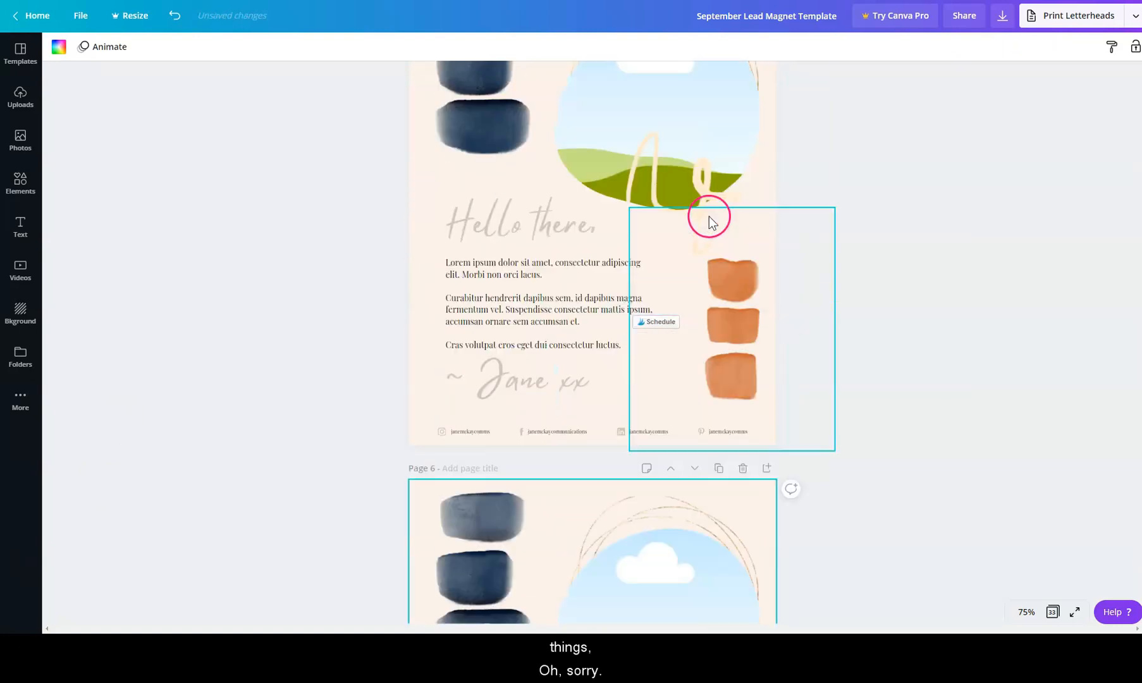
scroll(709, 216, up, 1)
key(ctrl+z)
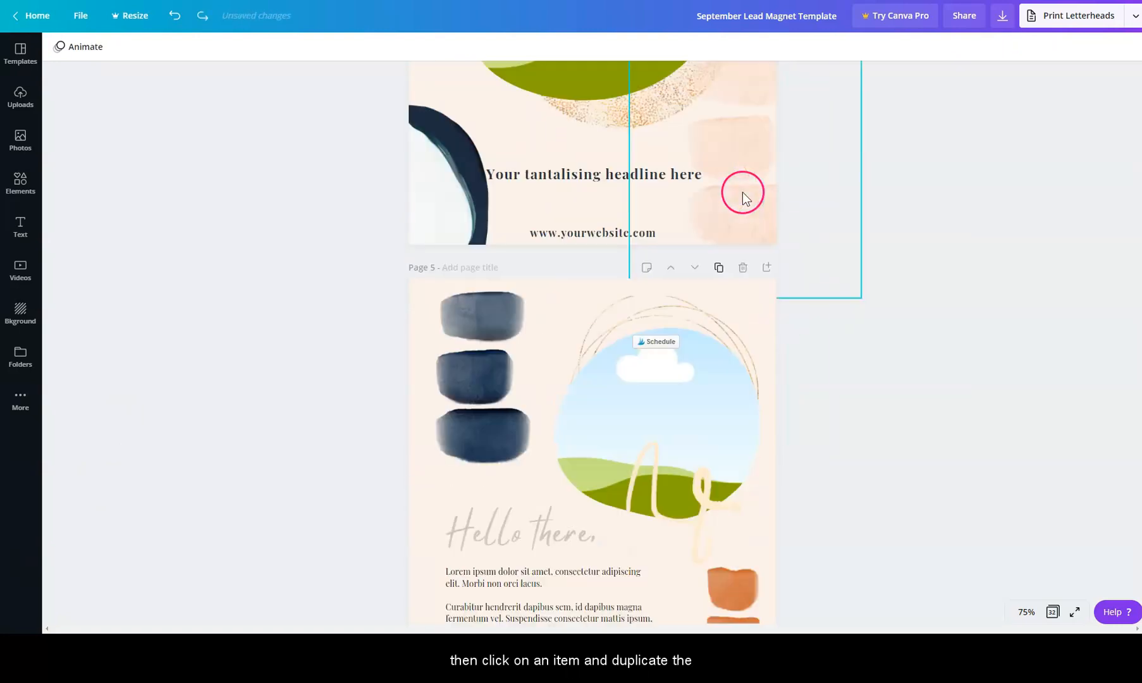
- Try a duplicate of the photo frame over the navy brush strokes on page 5, and delete the copy
click(690, 493)
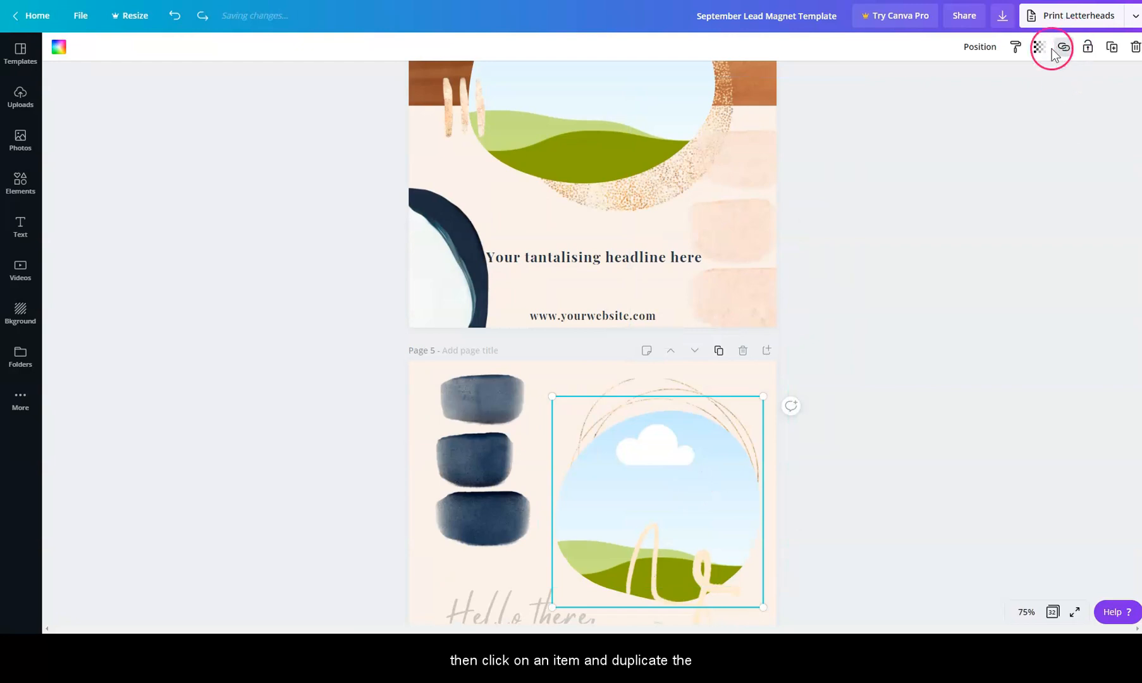
click(1109, 54)
scroll(870, 293, down, 5)
drag(727, 257, 528, 172)
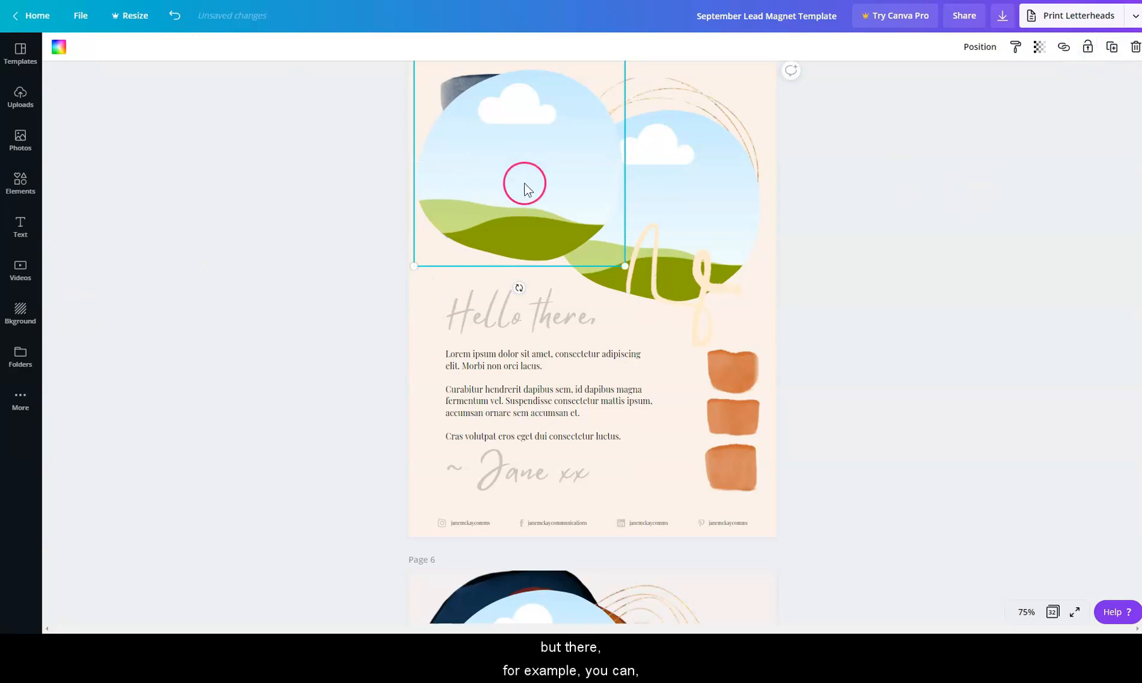
drag(560, 172, 560, 172)
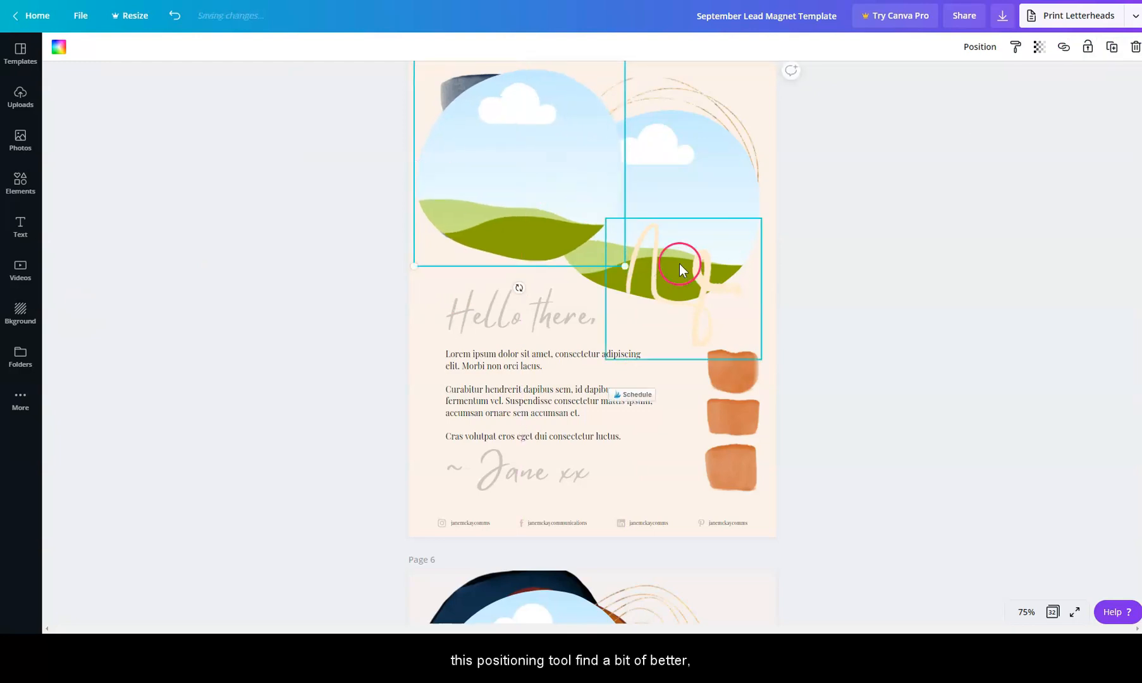
key(Delete)
- Move the photo frame on page 4 upward and unlock the gold glitter circle behind it
scroll(693, 246, up, 6)
scroll(696, 246, up, 2)
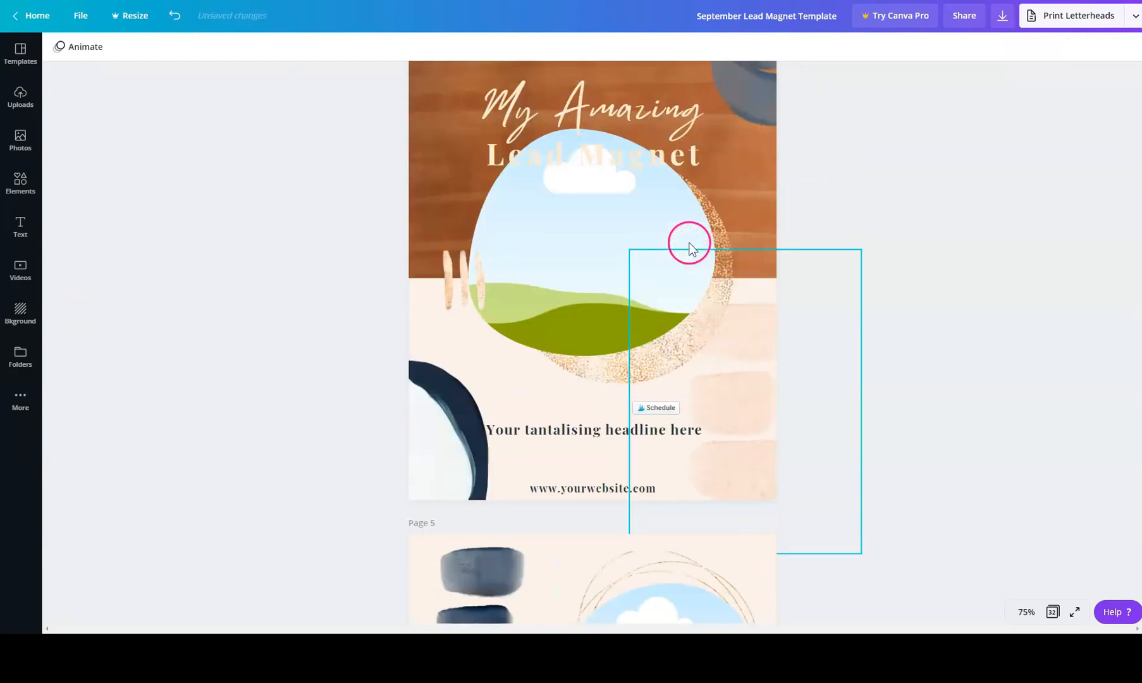
click(601, 230)
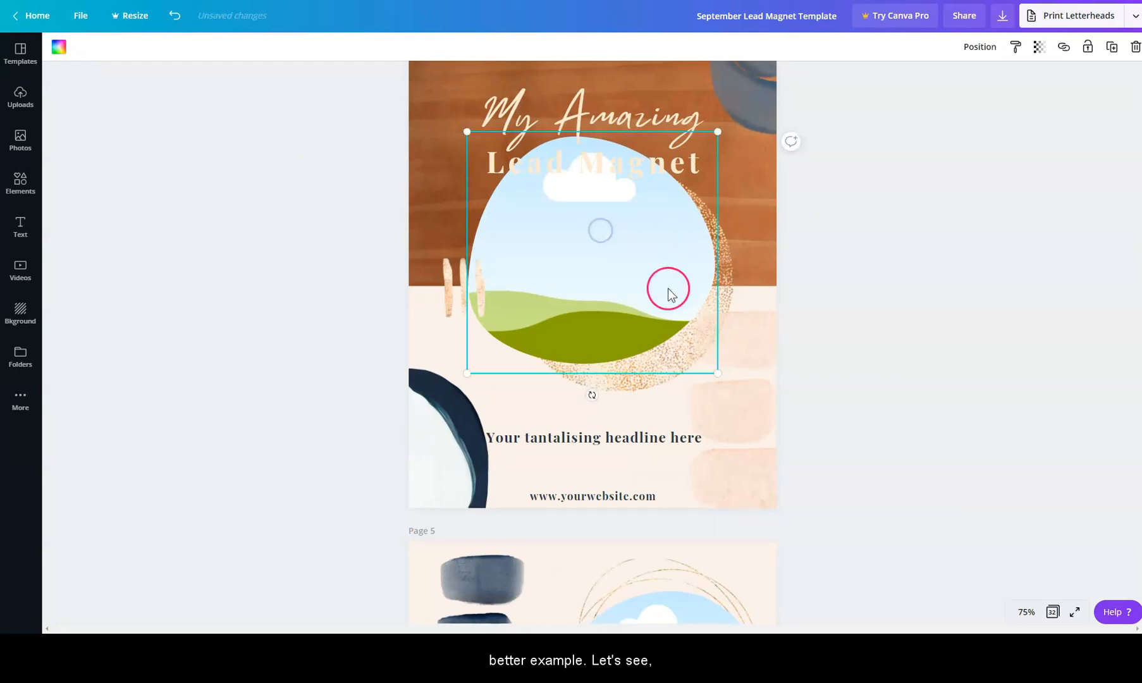
drag(592, 328, 589, 279)
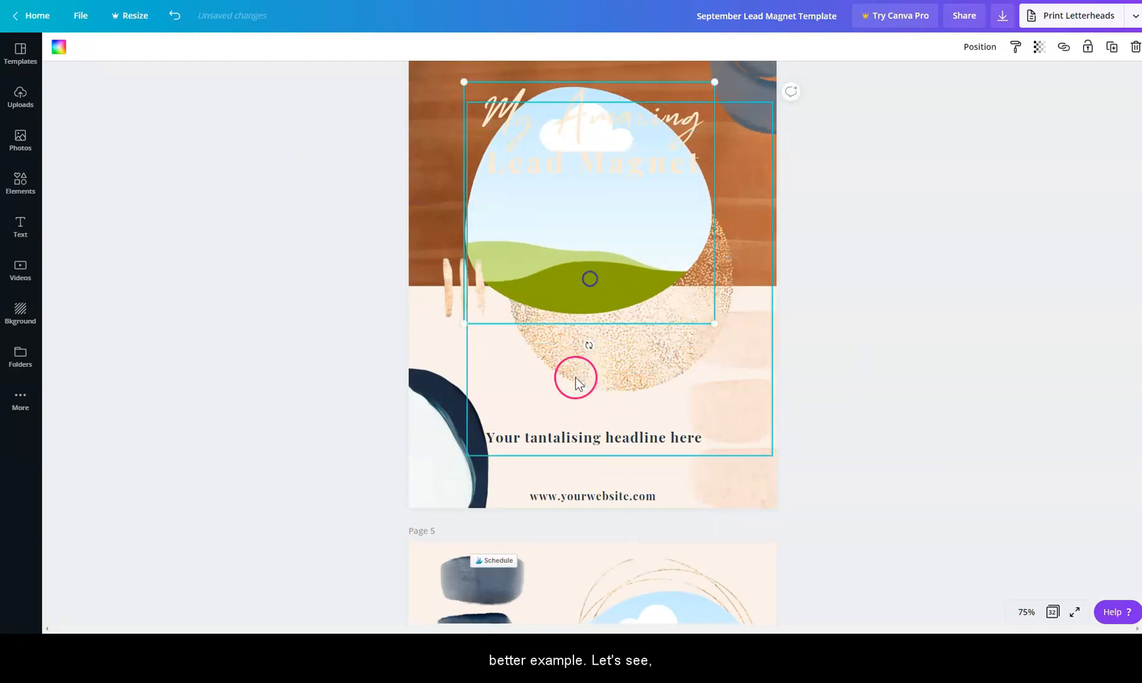
click(576, 378)
click(1111, 46)
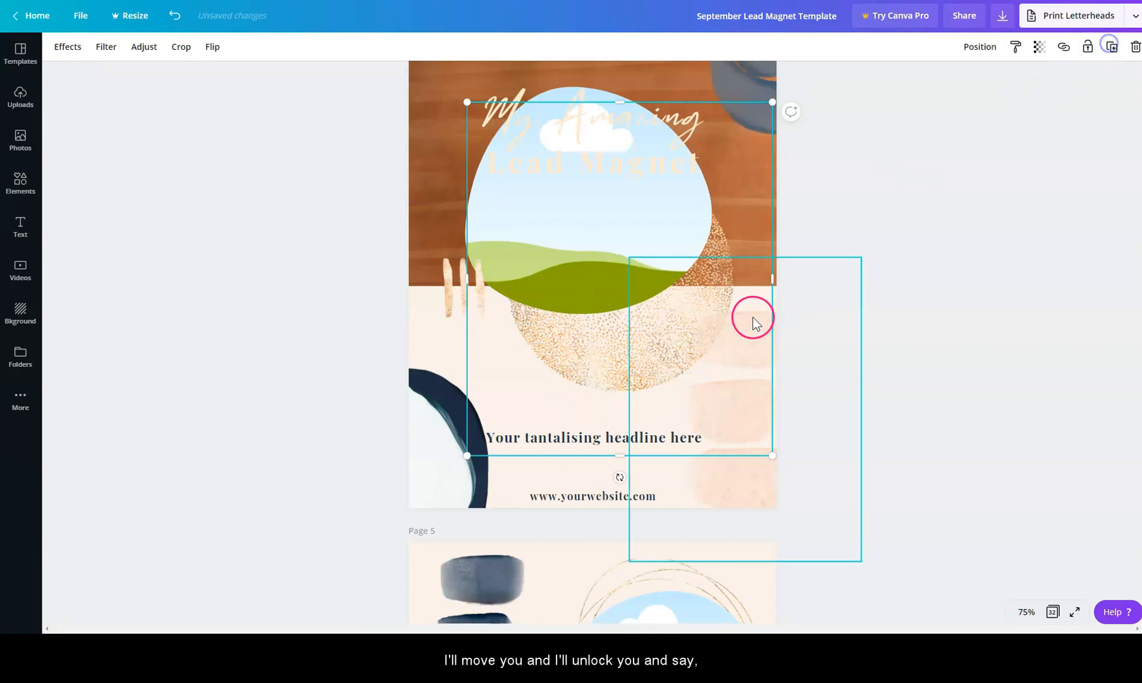
- Try aligning the photo frame and the gold glitter circle on page 4 by their centers, and undo the alignment
shift+click(584, 298)
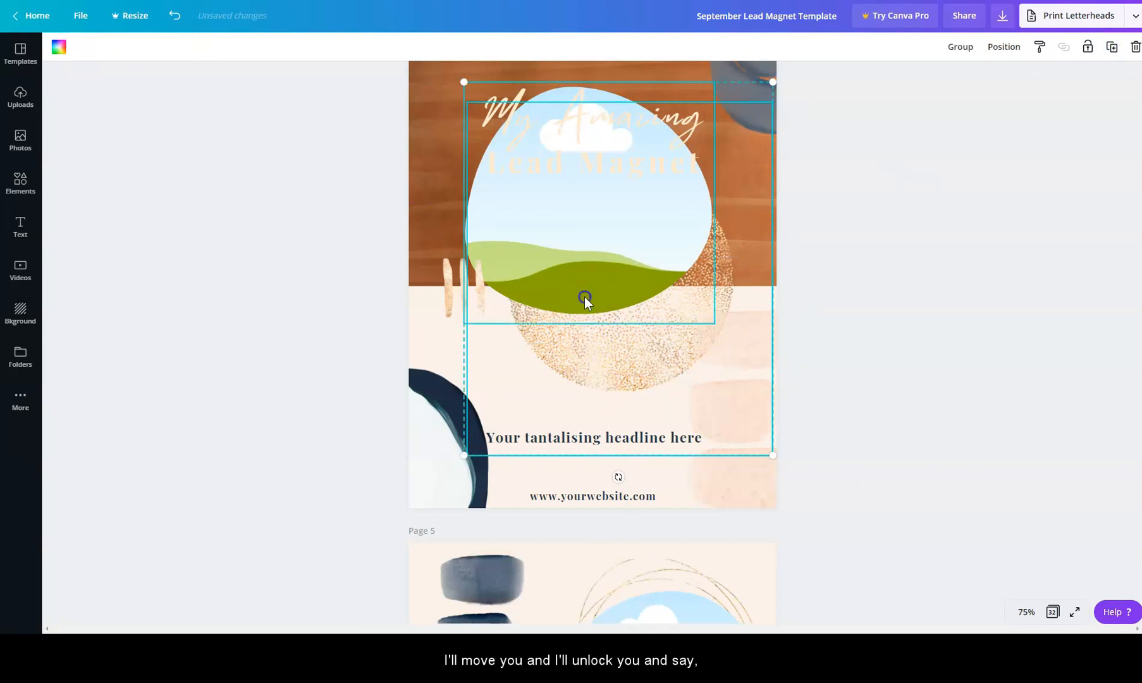
click(1006, 46)
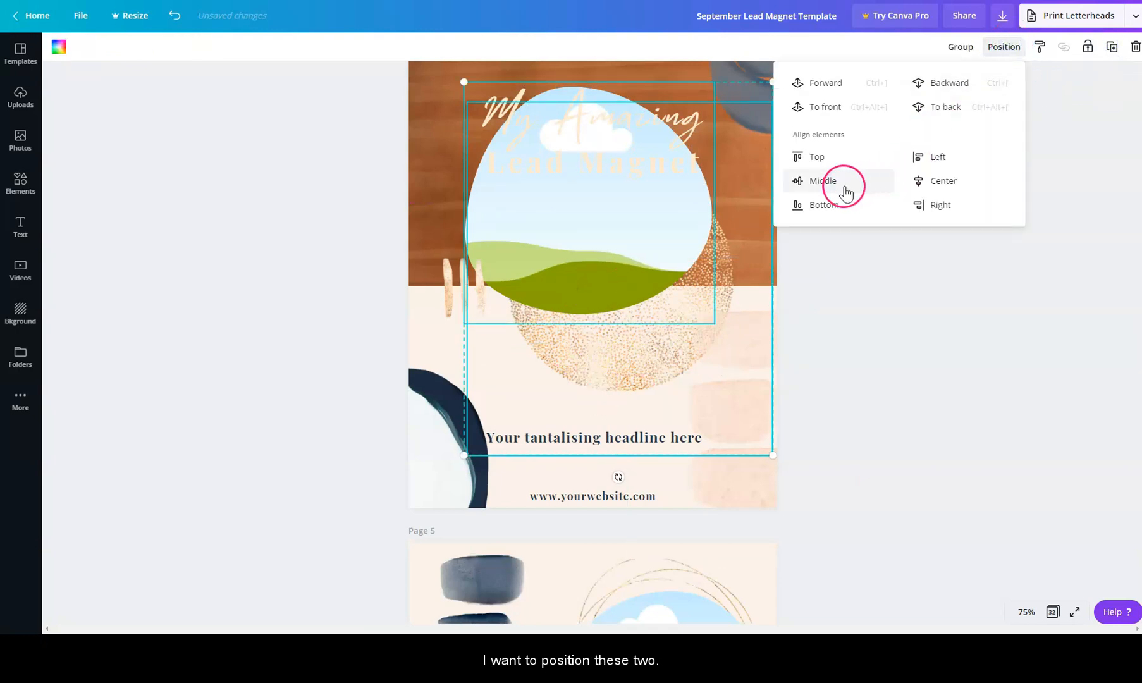
click(934, 188)
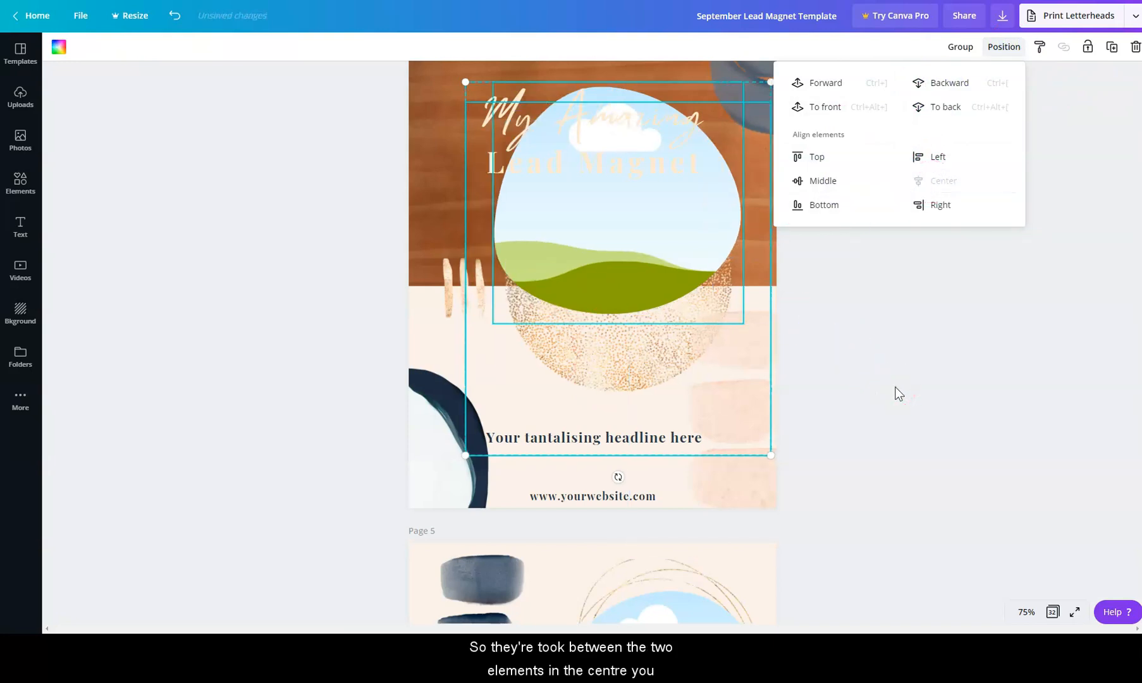
key(ctrl+z)
- Align the photo frame on page 4 to the page's middle and center
click(904, 321)
click(611, 285)
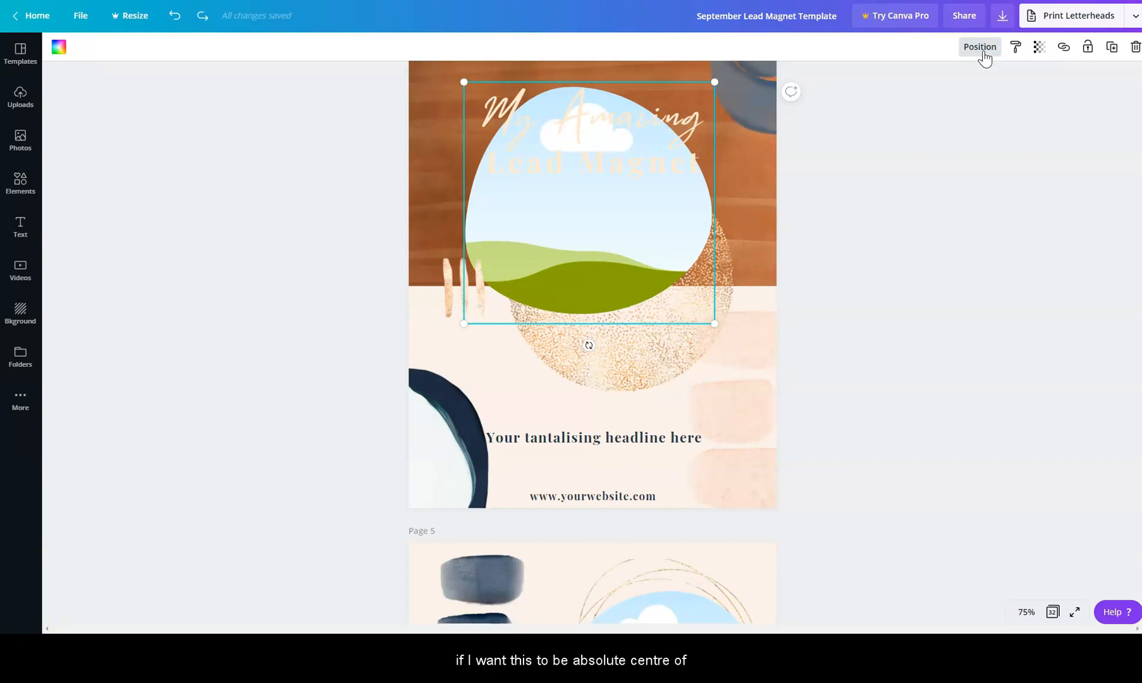
click(983, 50)
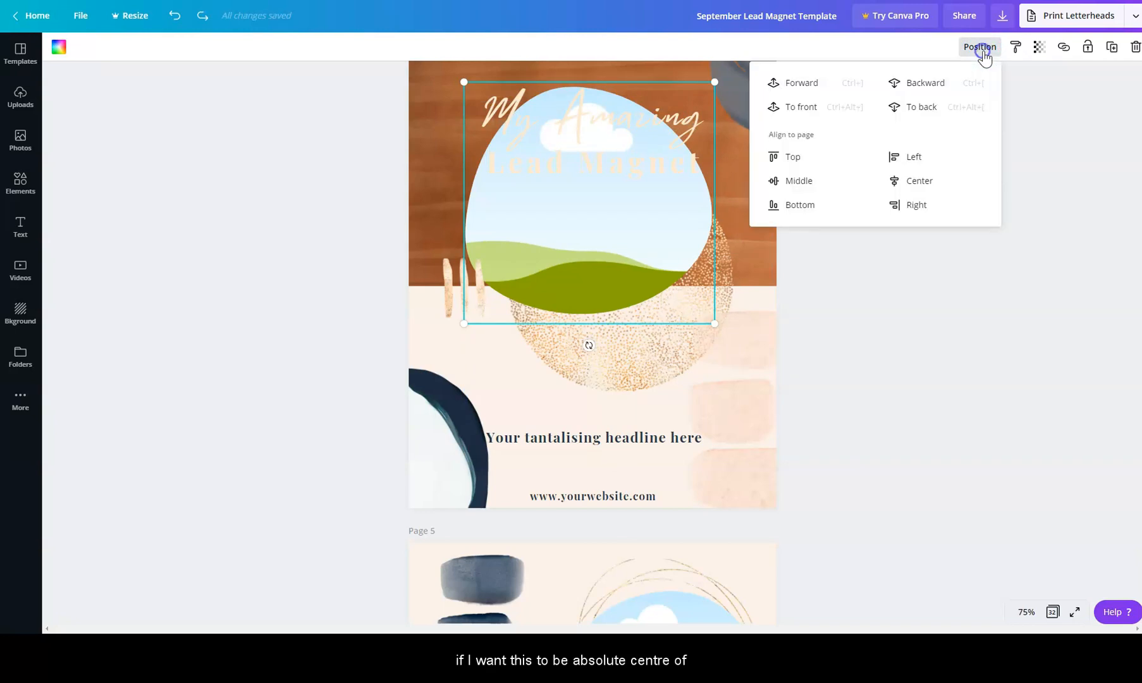
click(808, 182)
click(911, 182)
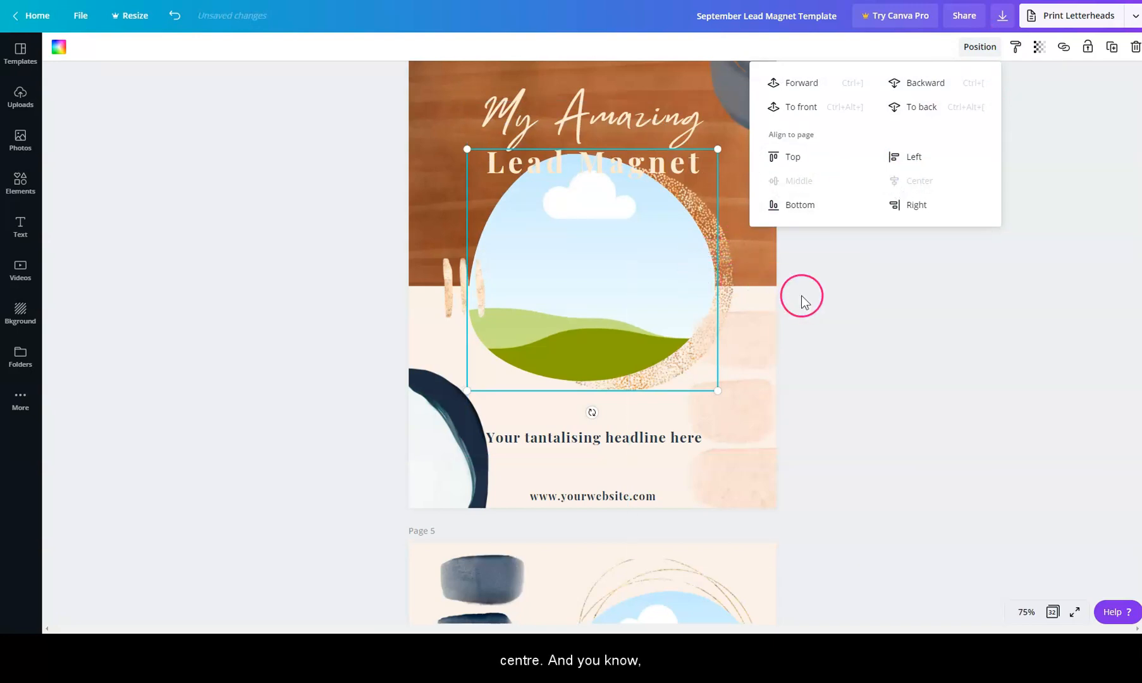
drag(868, 281, 626, 267)
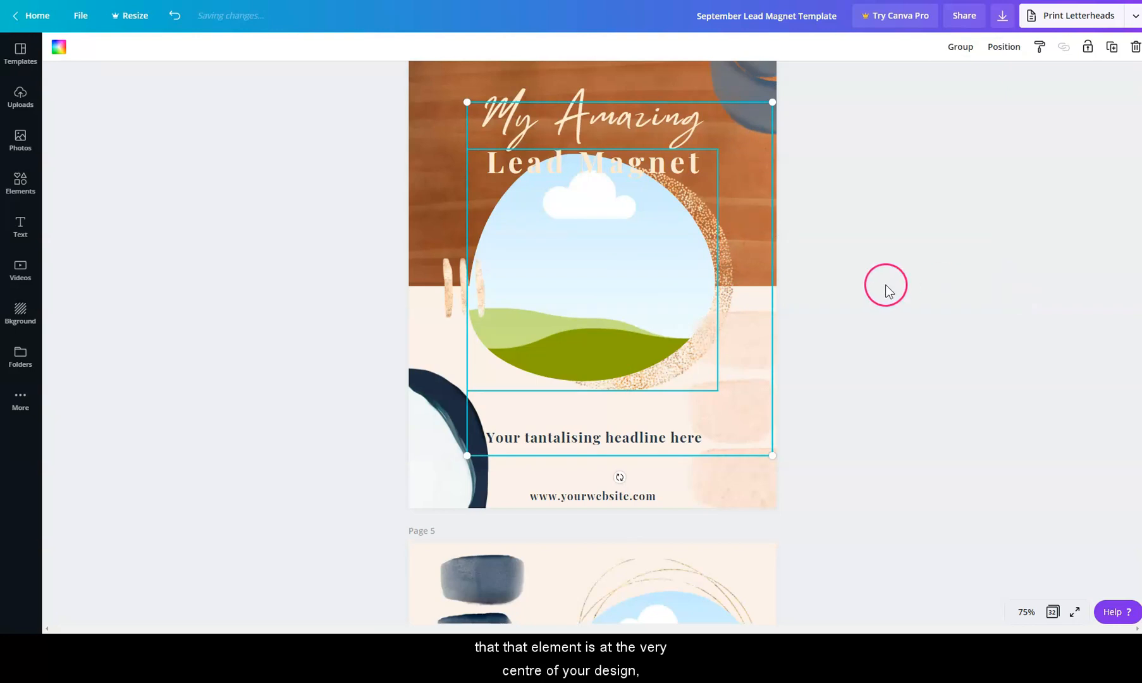
click(979, 270)
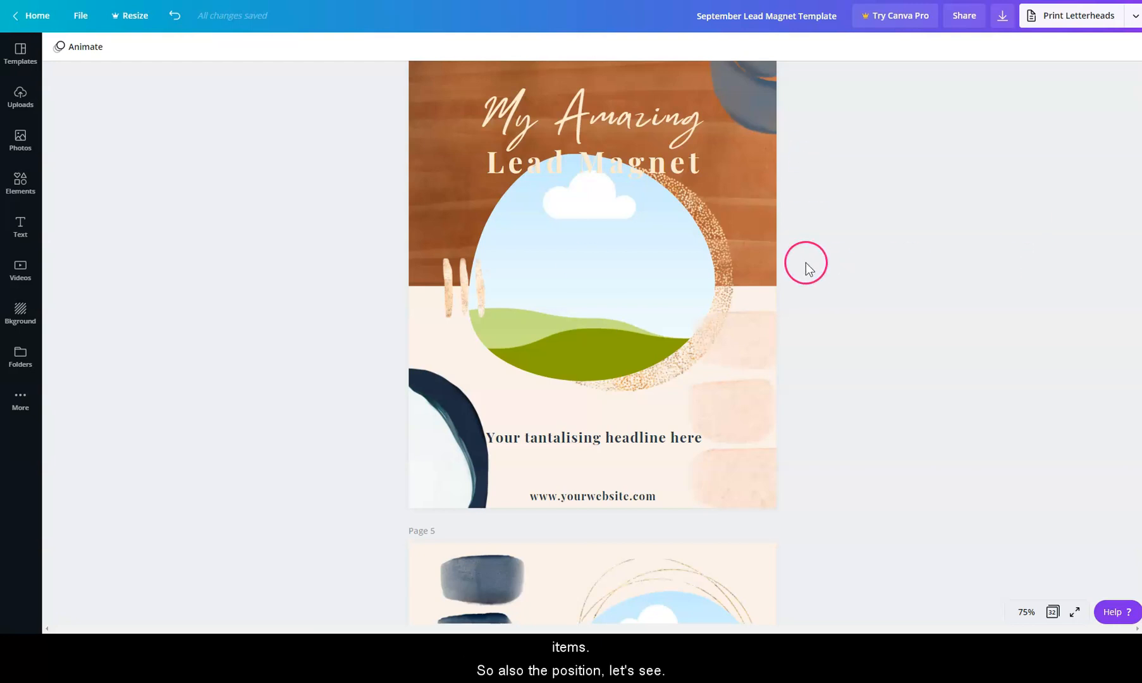
- Bring the thin gold ring graphic on page 5 to the front, over the photo frame
scroll(671, 311, down, 5)
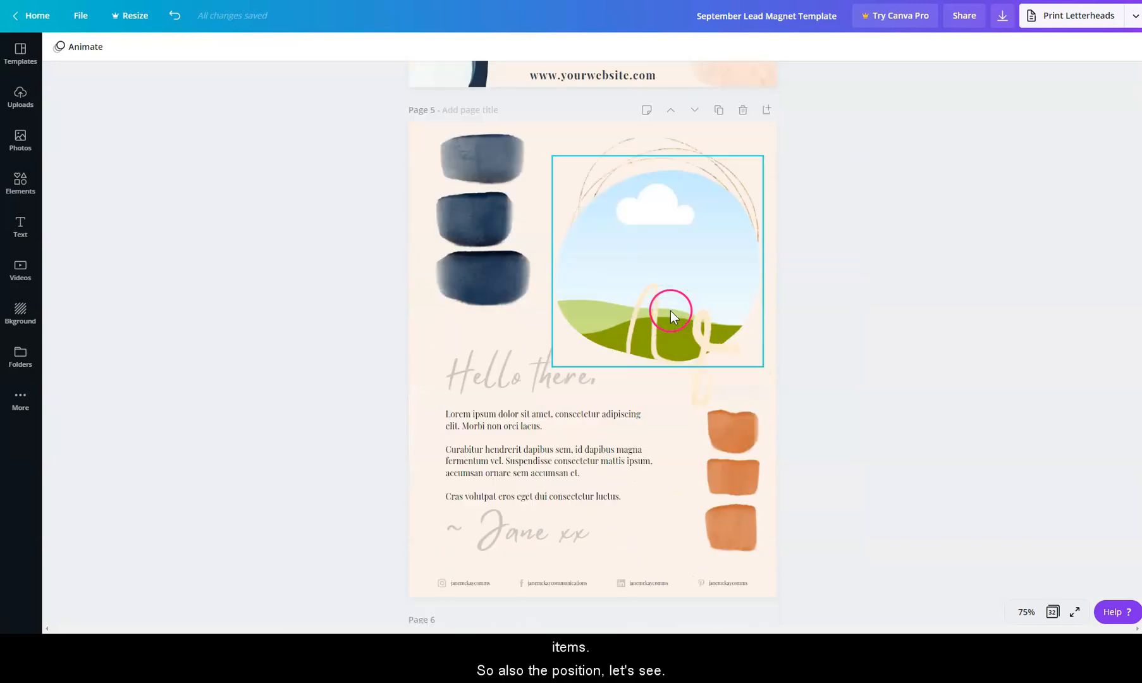
click(708, 154)
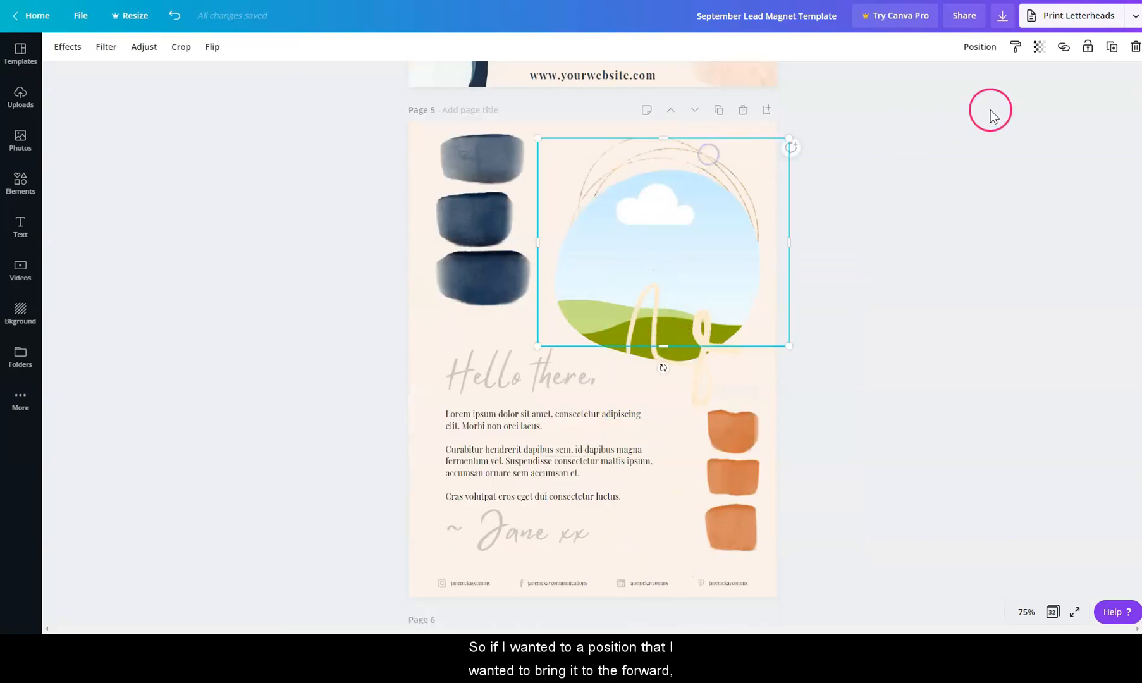
click(987, 46)
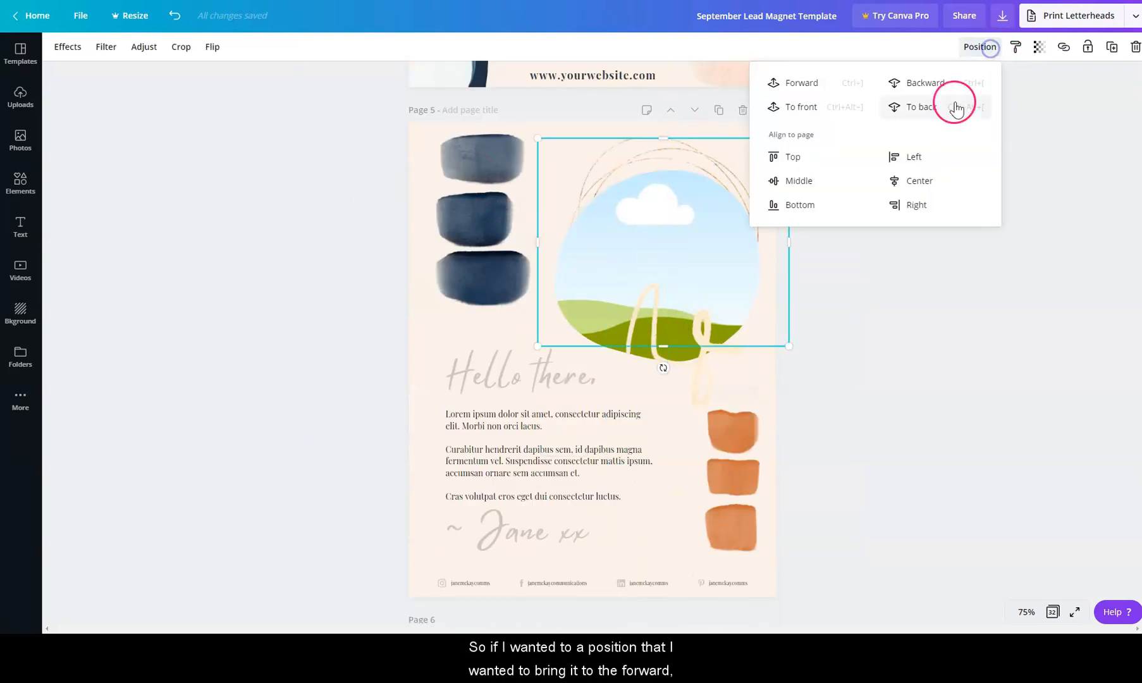
click(810, 107)
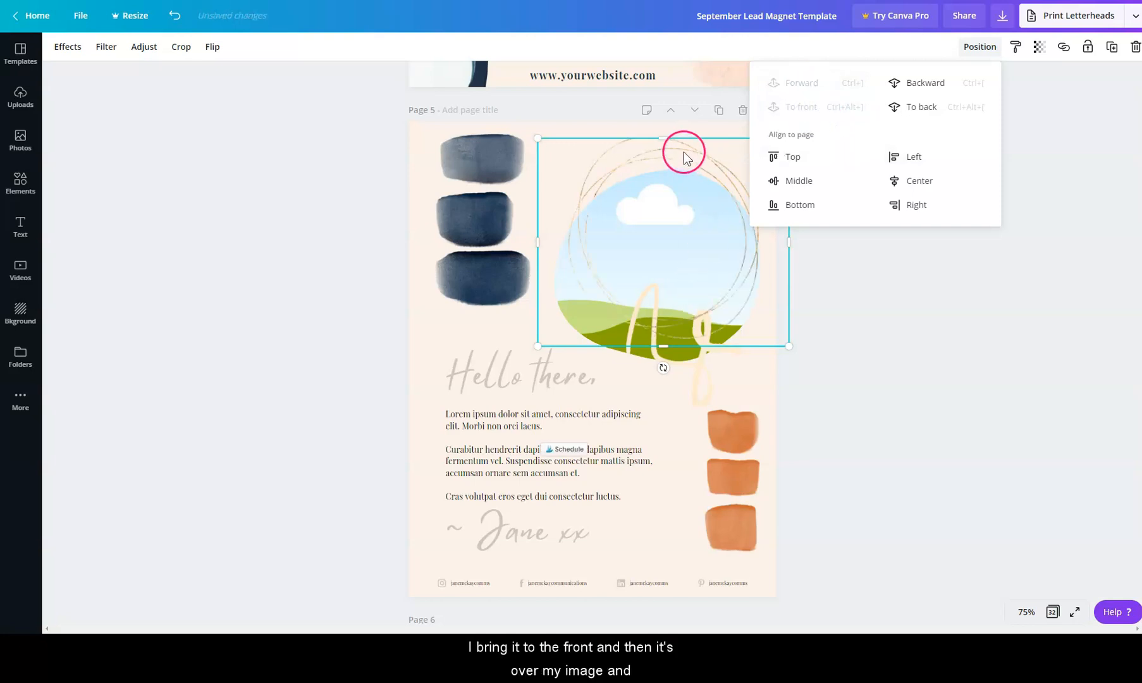
- Enlarge the gold circle graphic on page 5 and reposition it so its rings surround the round picture frame
drag(538, 346, 501, 390)
click(758, 245)
drag(735, 242, 750, 249)
key(ctrl+z)
click(899, 254)
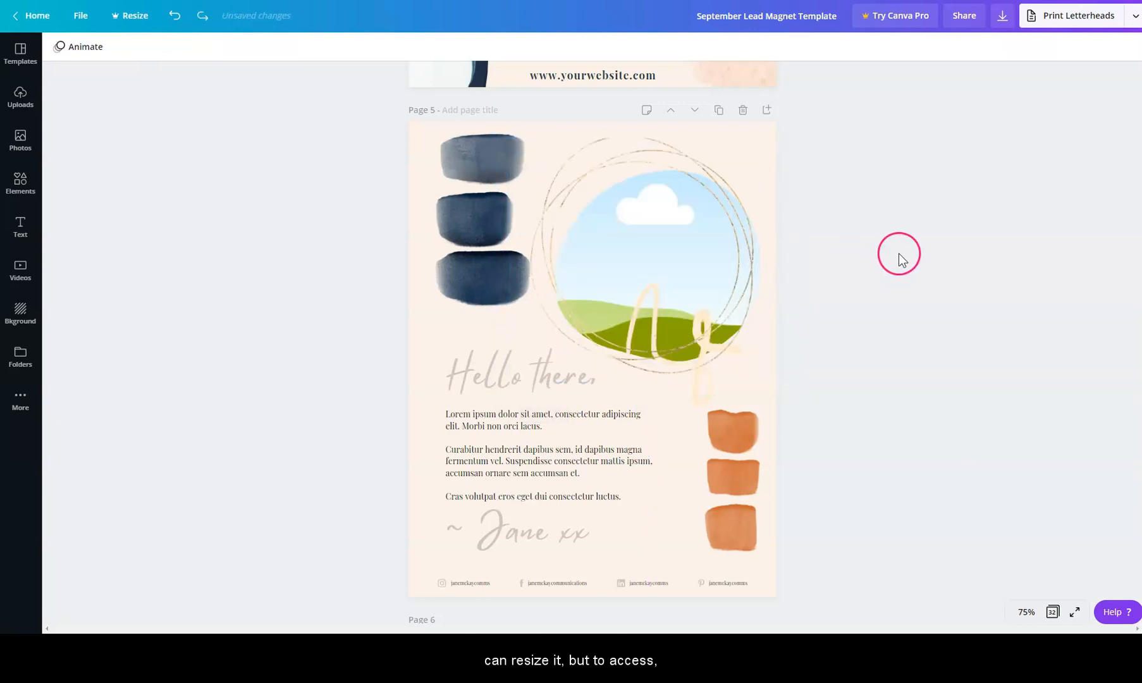
click(652, 156)
drag(652, 156, 659, 153)
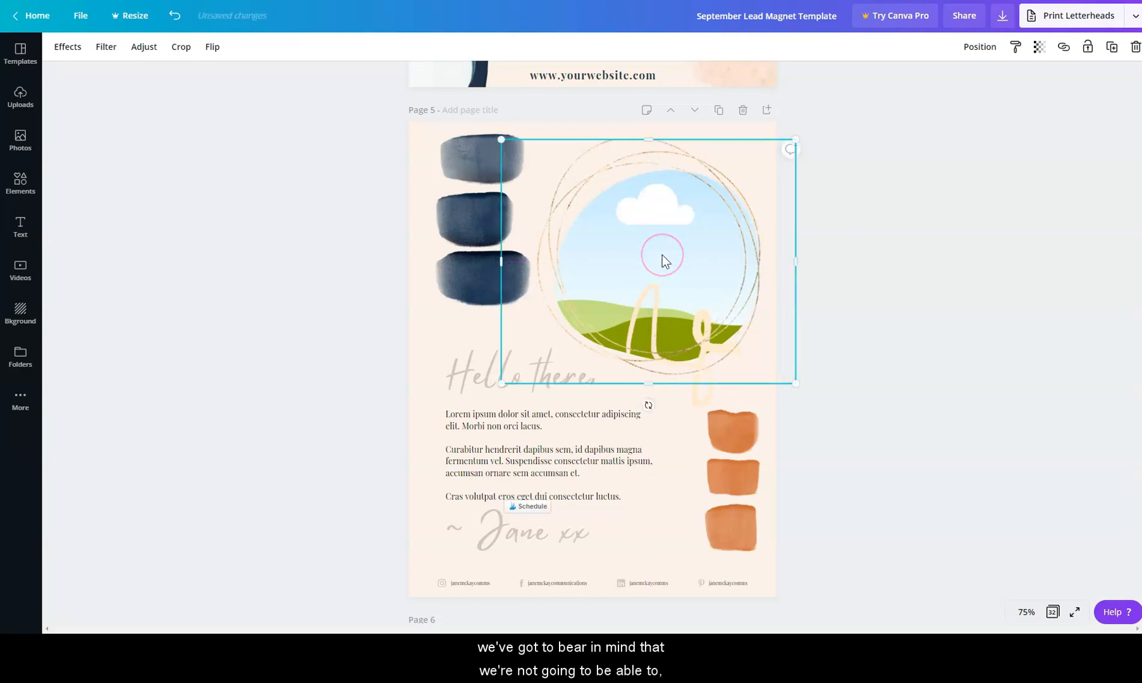
- Send the gold circle graphic backward so it sits behind the round picture frame
click(978, 44)
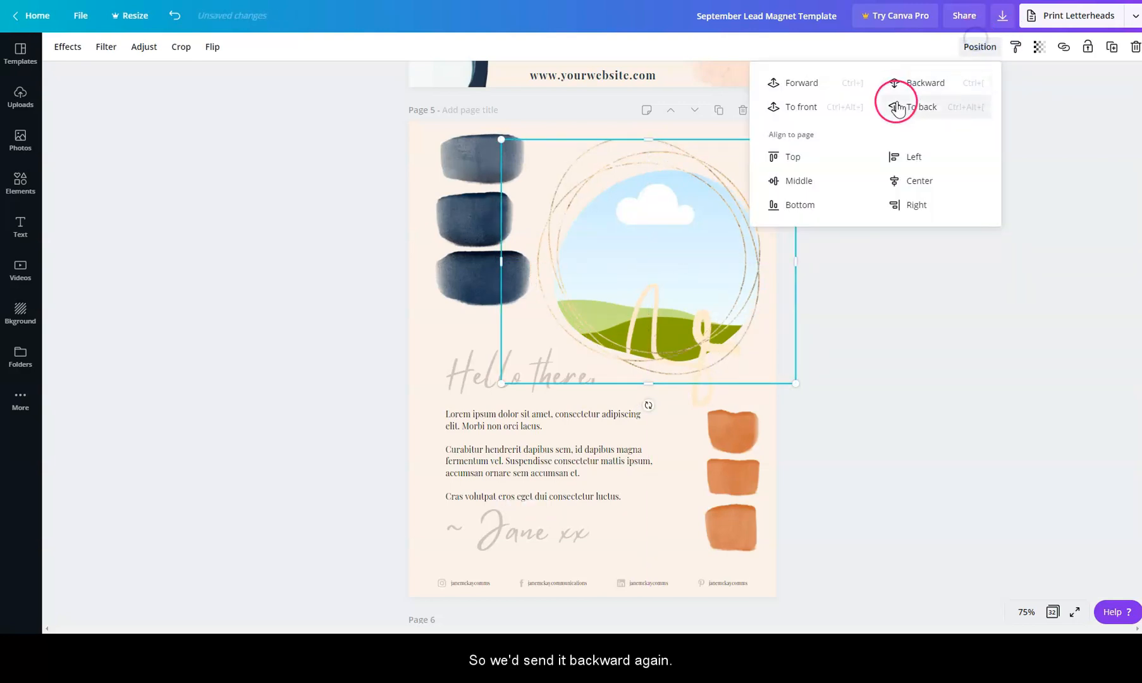
click(924, 80)
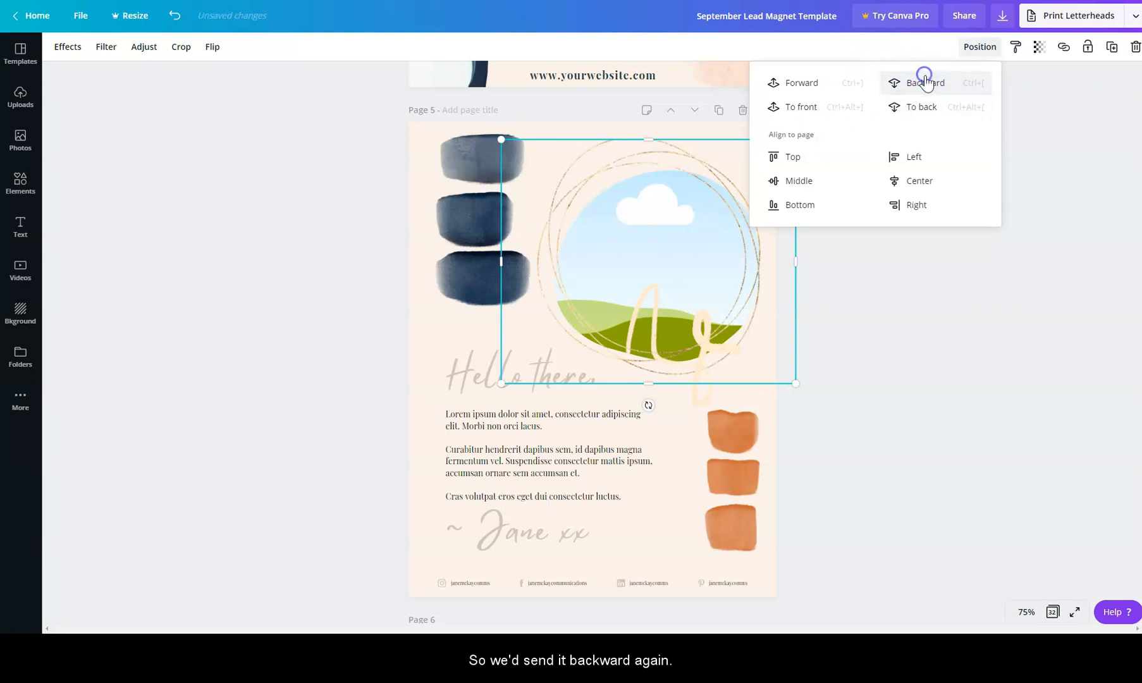
click(660, 228)
- Fill the round frame with the uploaded photo of the woman writing in a notebook
click(685, 199)
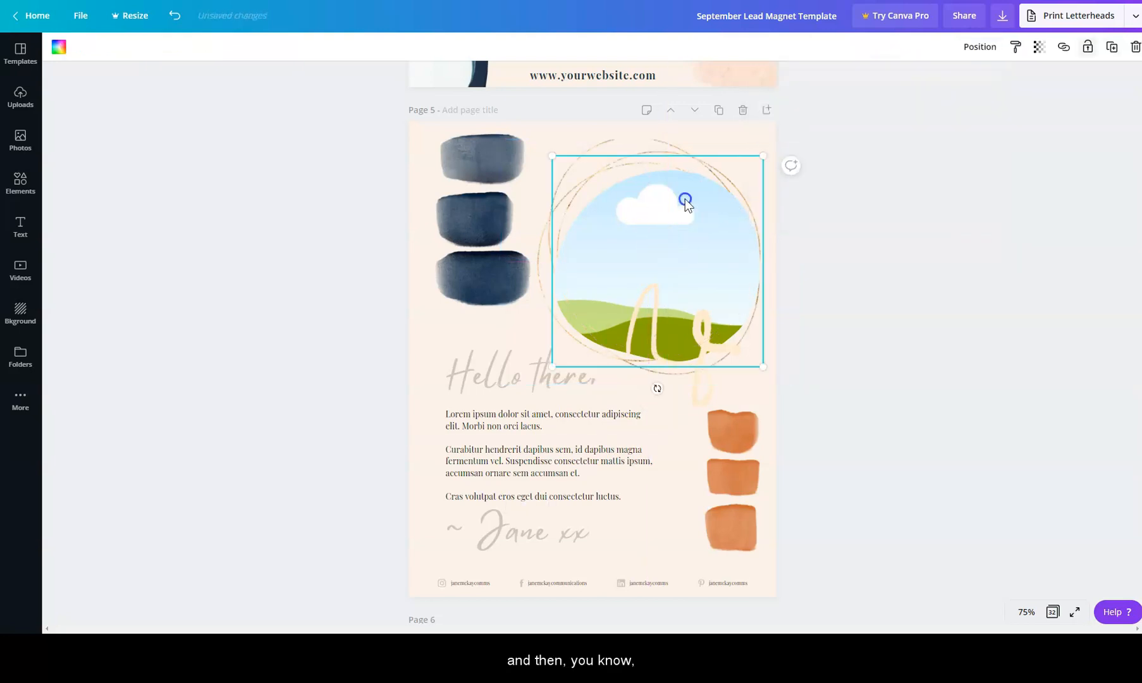
click(28, 147)
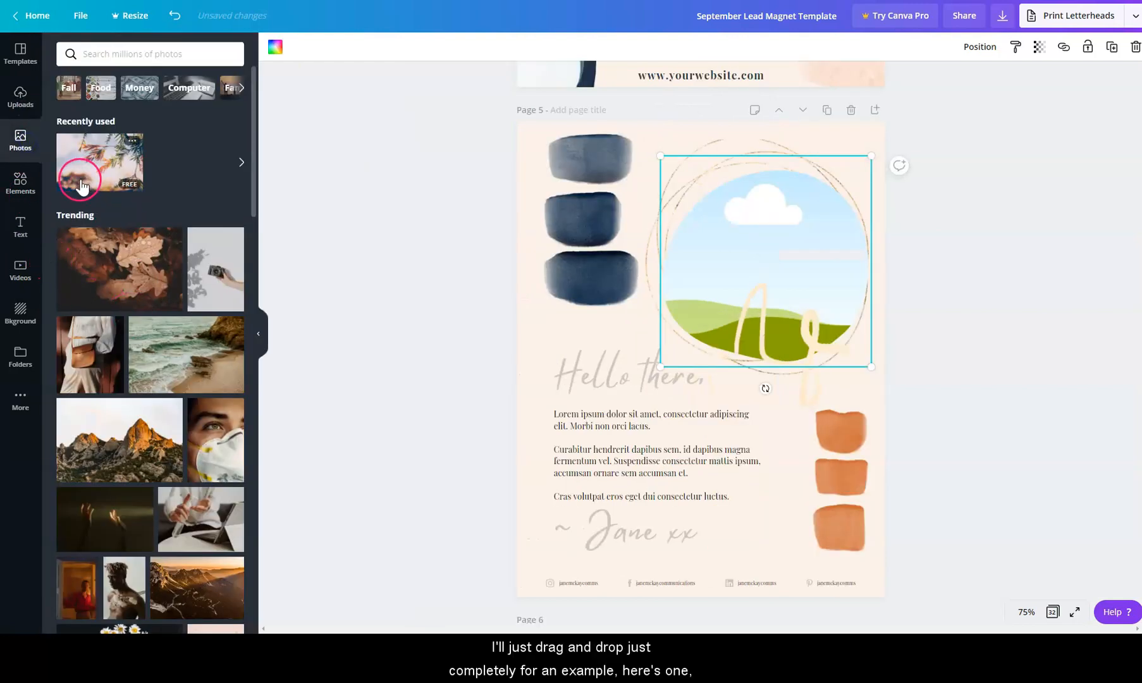
click(20, 97)
drag(152, 234, 657, 202)
mouse_move(773, 238)
mouse_down()
mouse_move(790, 242)
mouse_move(778, 246)
mouse_up()
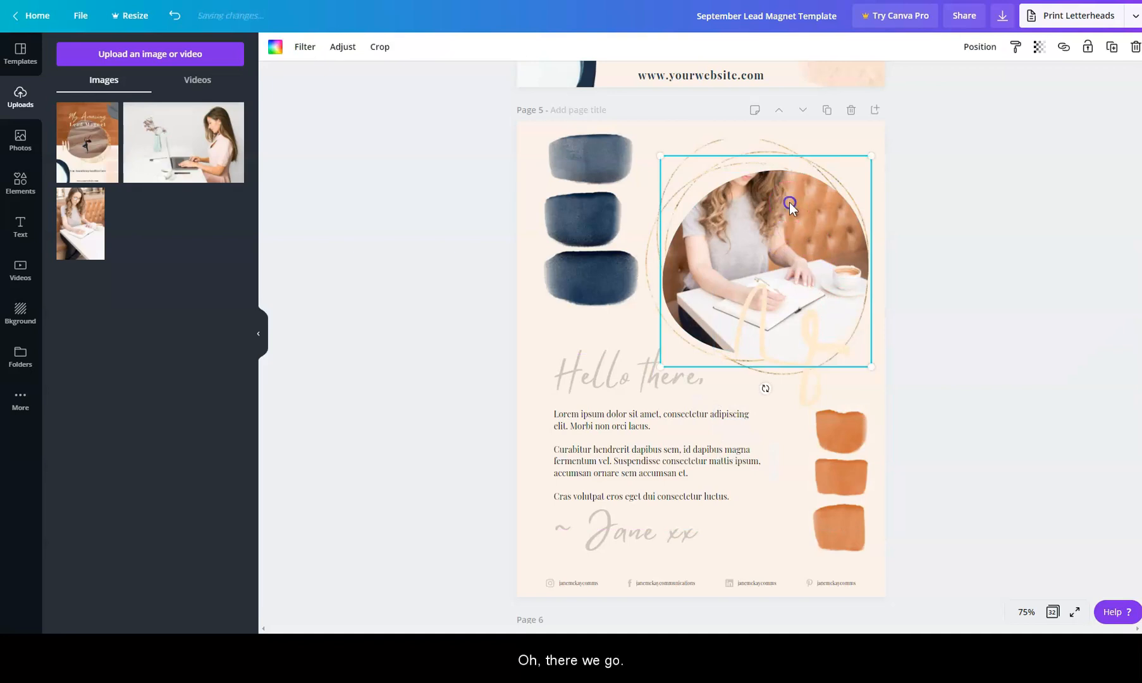
- Shift the photo down inside its round frame so the woman's face falls within the crop
double_click(790, 202)
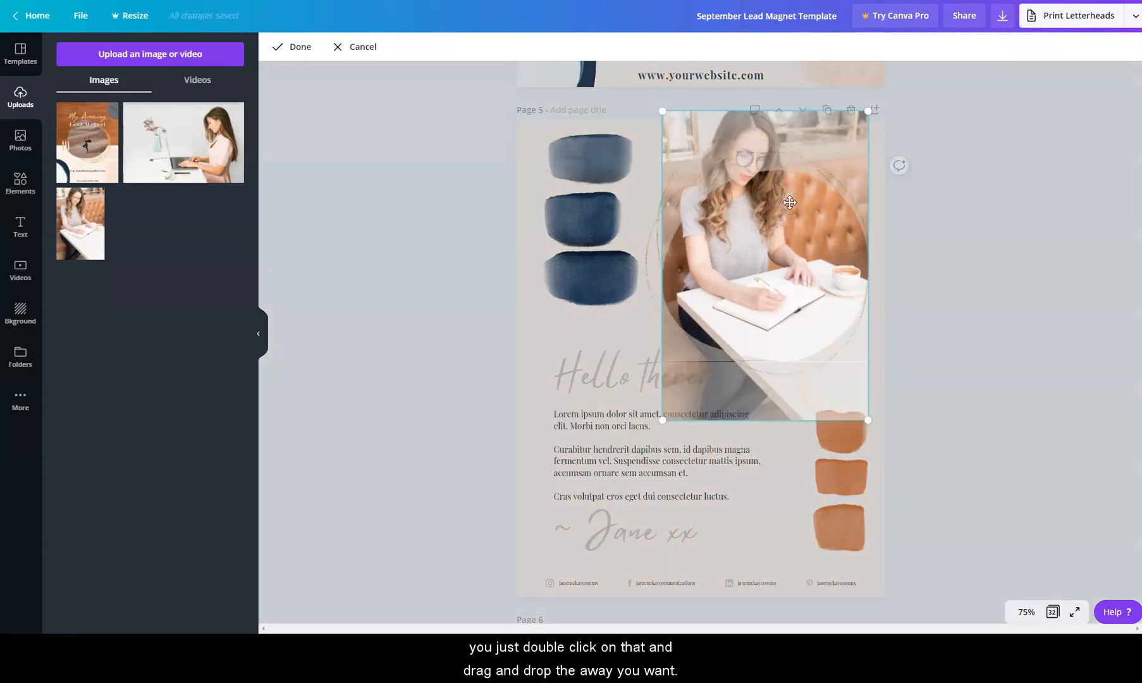
drag(791, 222, 794, 258)
click(961, 207)
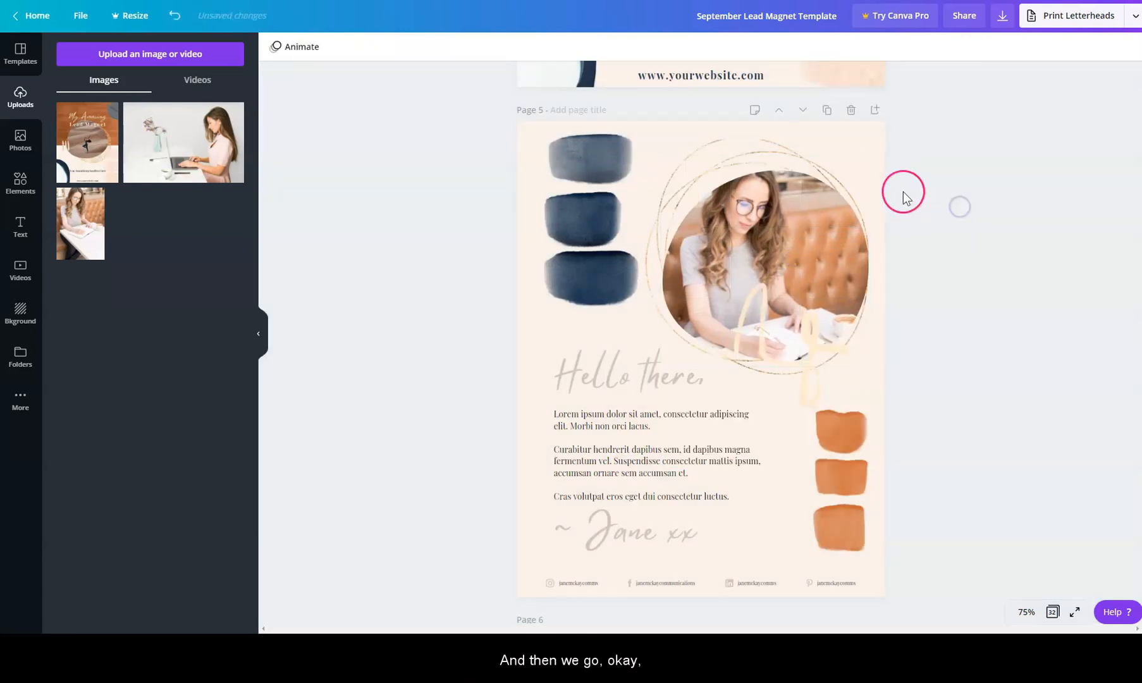
- Bring the gold circle graphic to the front, over the framed photo
click(780, 146)
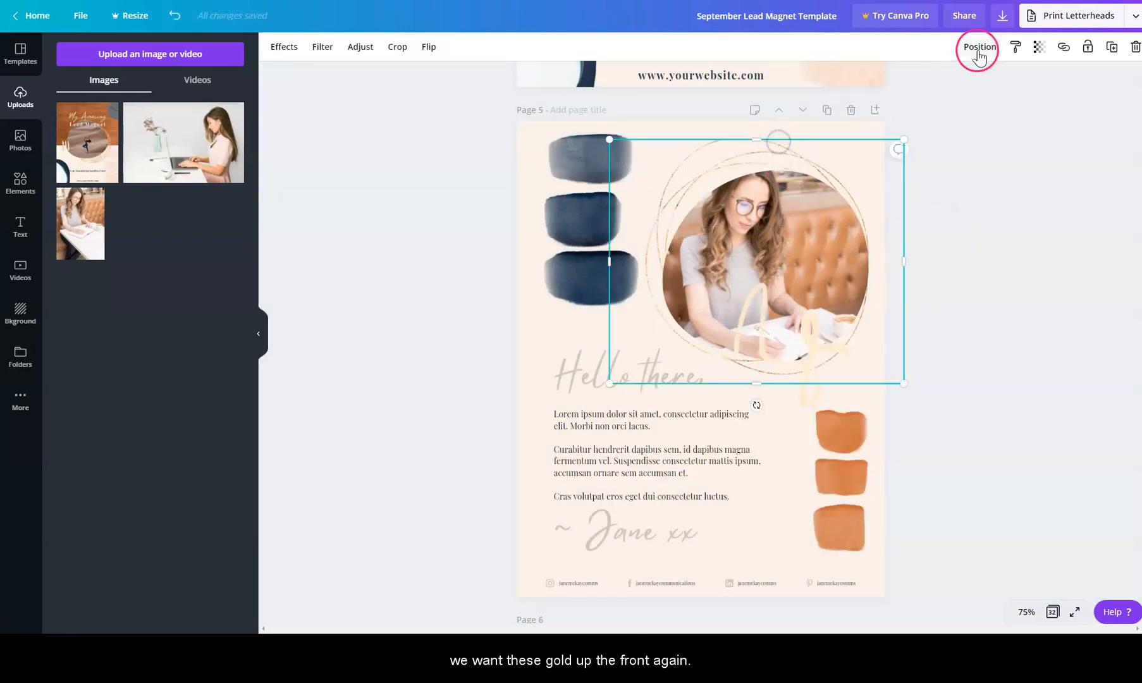
click(1001, 47)
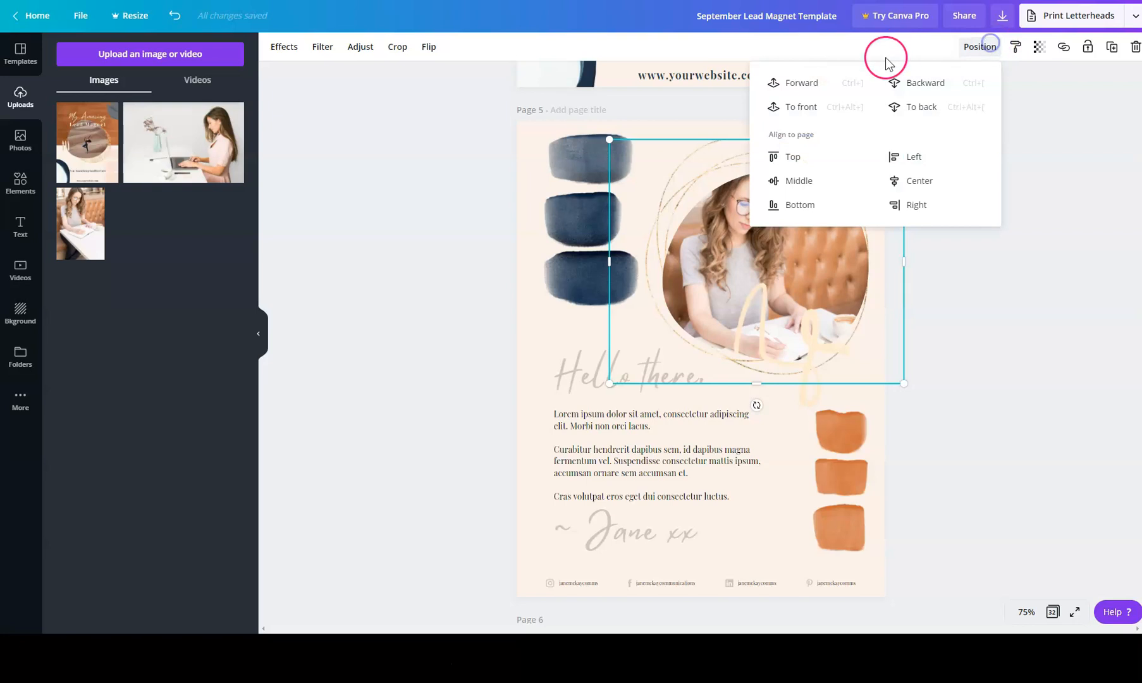
click(820, 105)
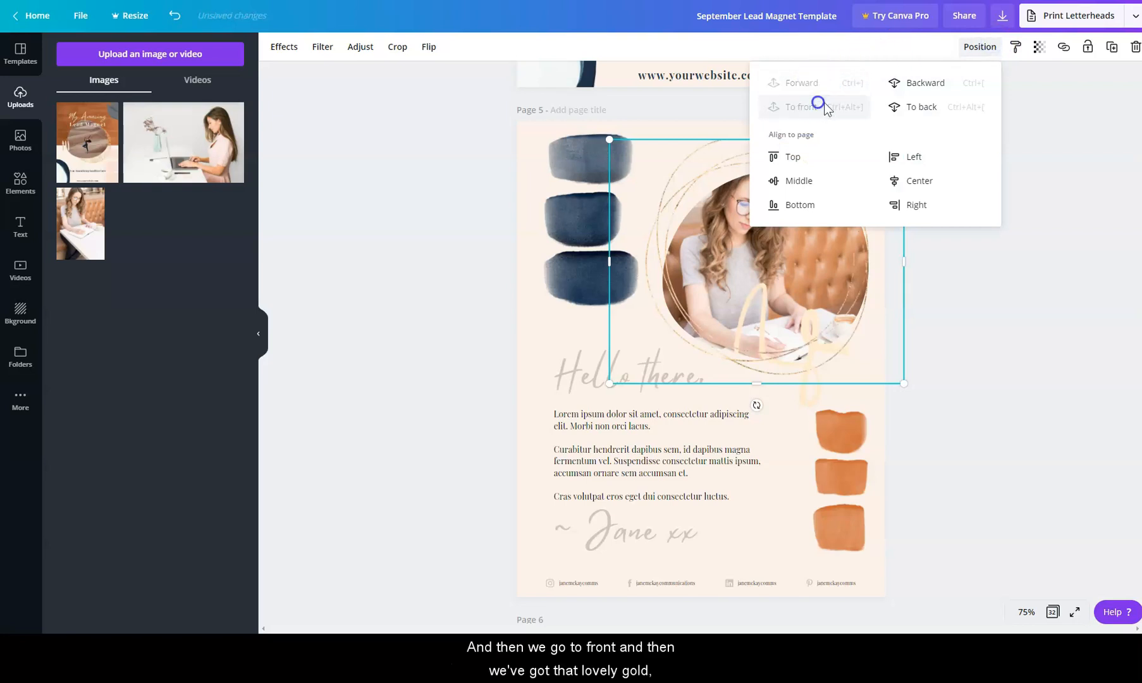
click(1055, 265)
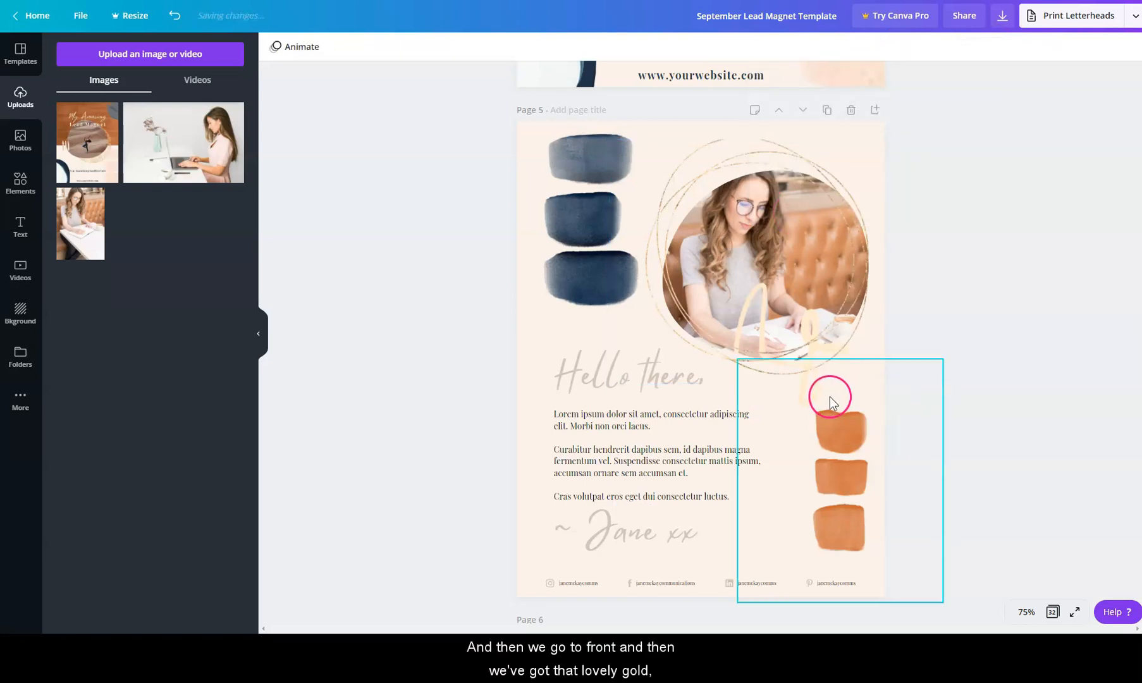
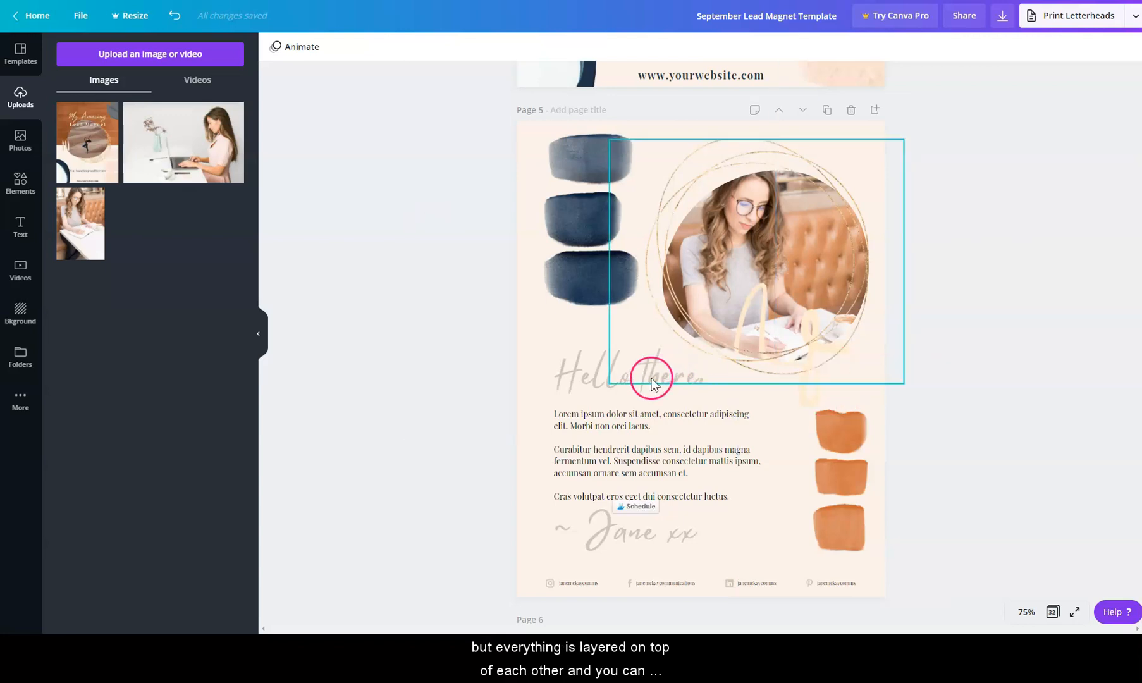
- Move the "Hello there," heading slightly down, closer to the body paragraph
click(563, 374)
drag(618, 340, 577, 380)
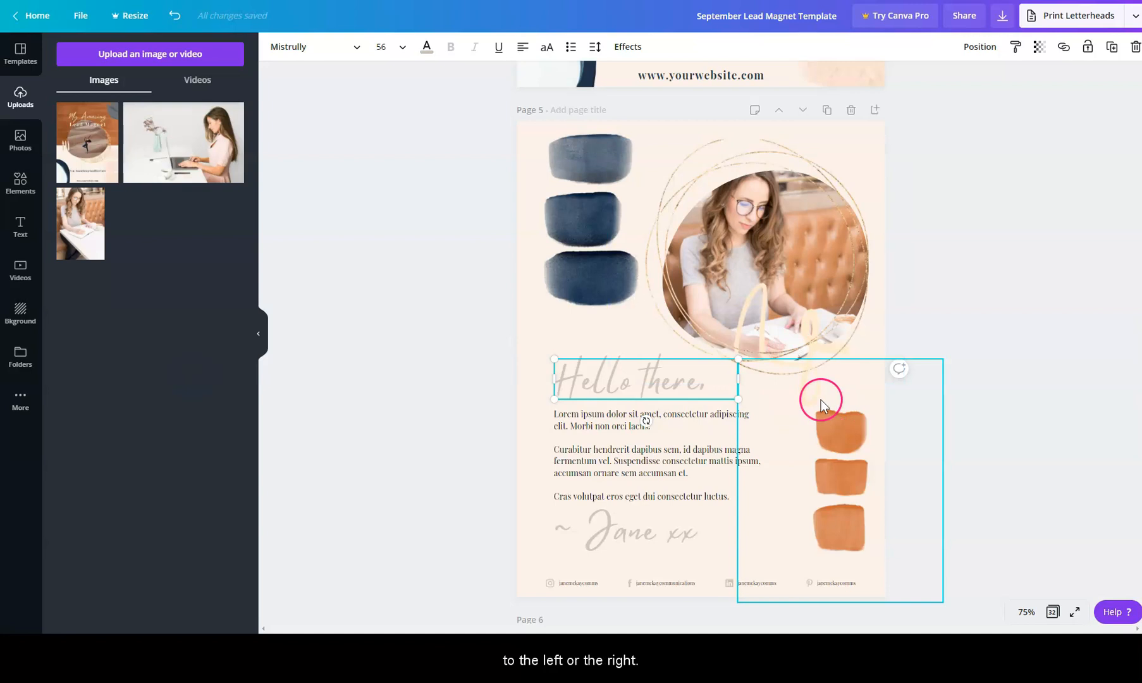
click(625, 454)
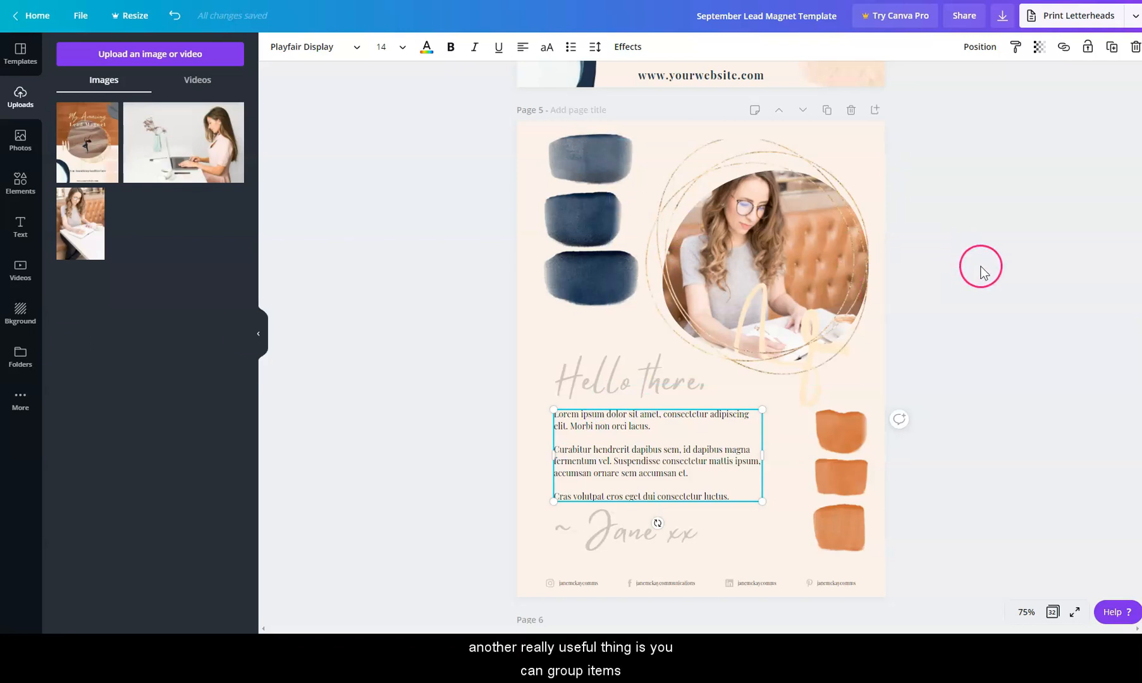
- Group the gold circle graphic with the framed photo
drag(989, 279, 756, 252)
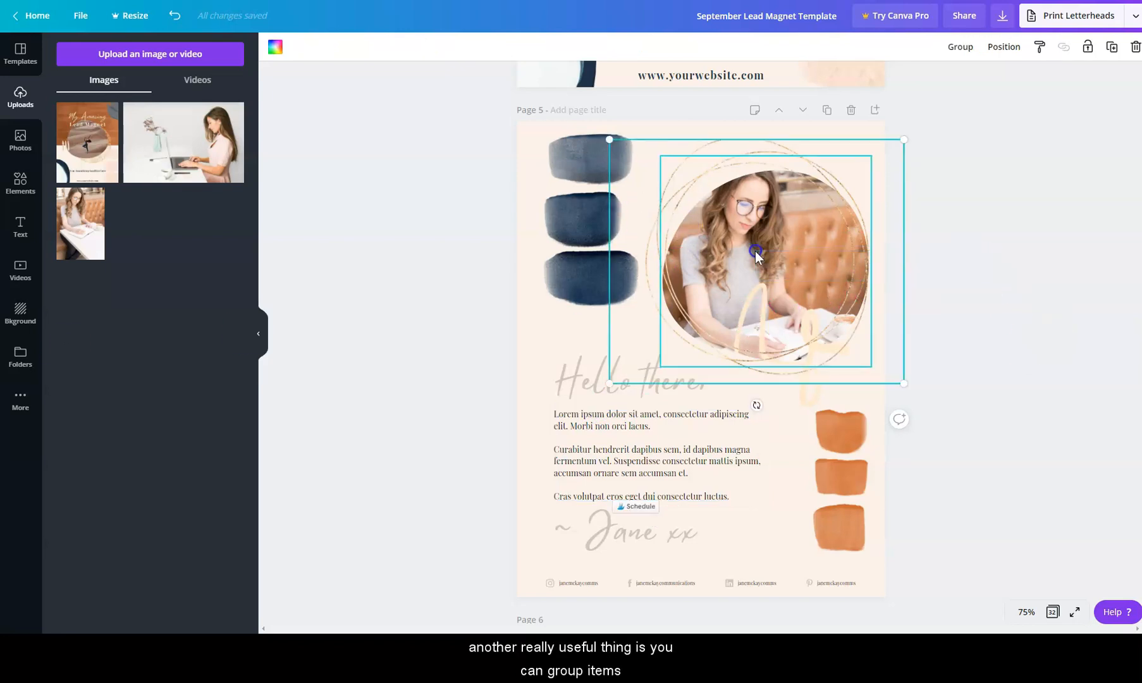
click(966, 52)
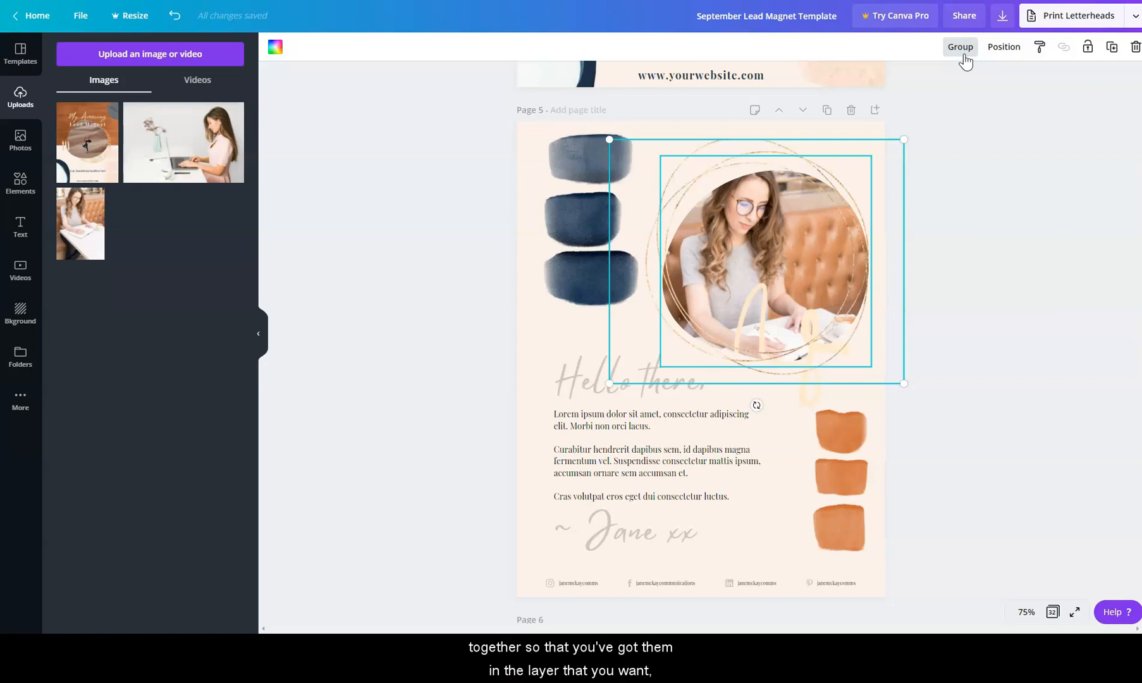
click(963, 53)
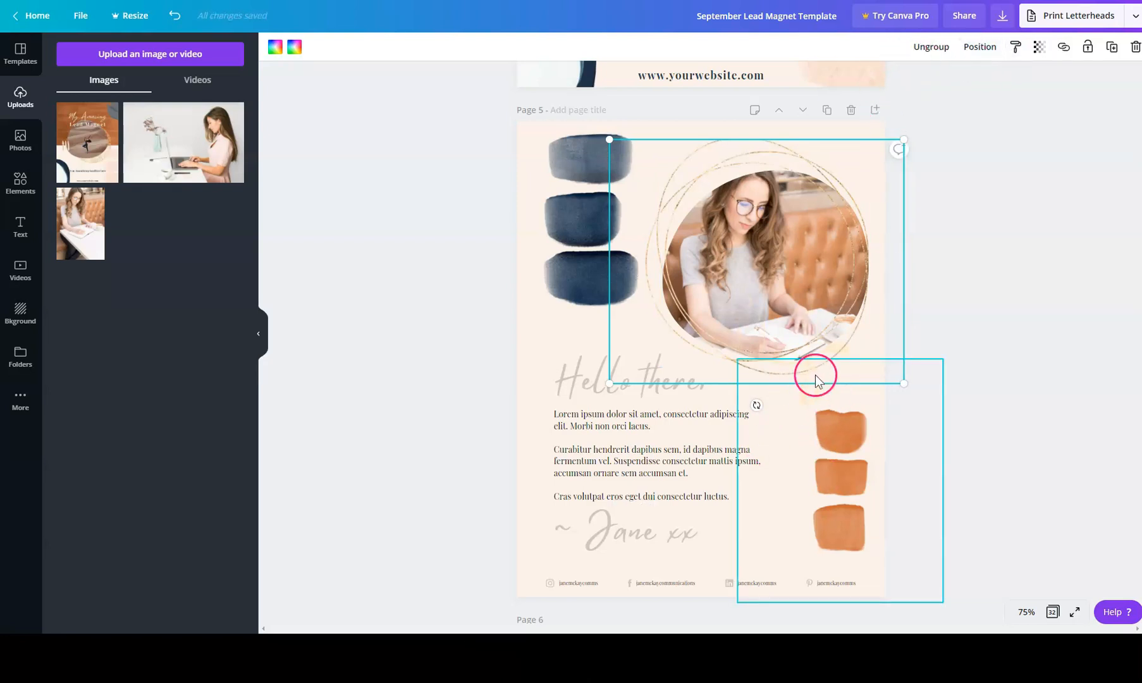
- Send the grouped photo and gold circles backward, behind the yellow squiggle
click(977, 48)
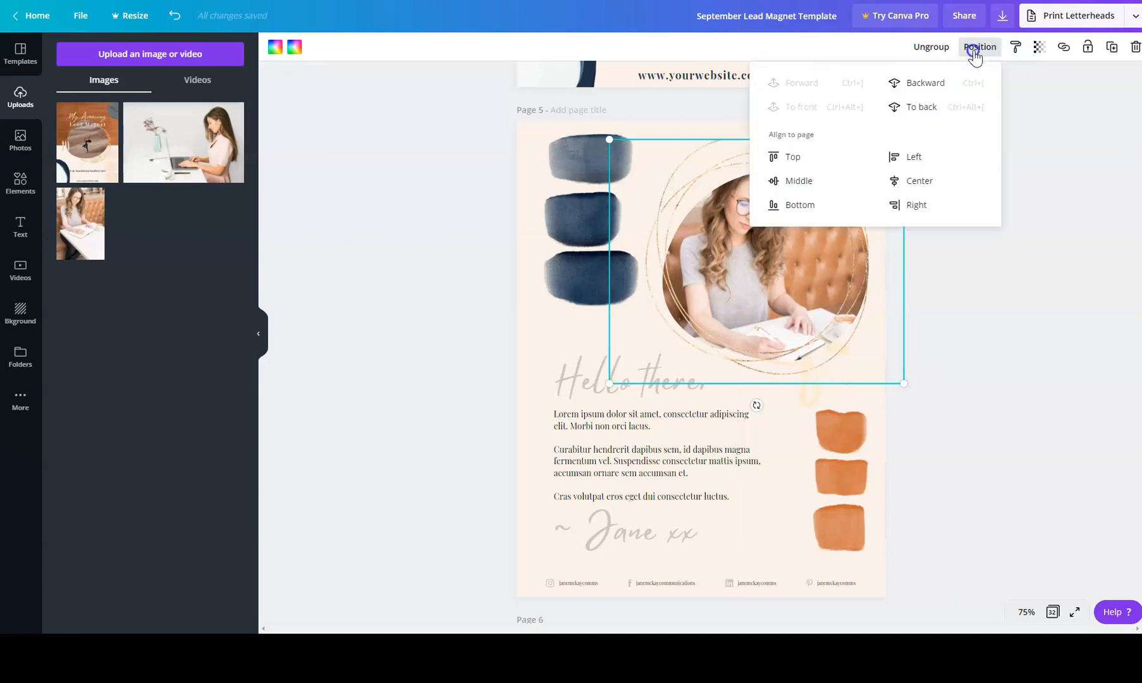
click(926, 85)
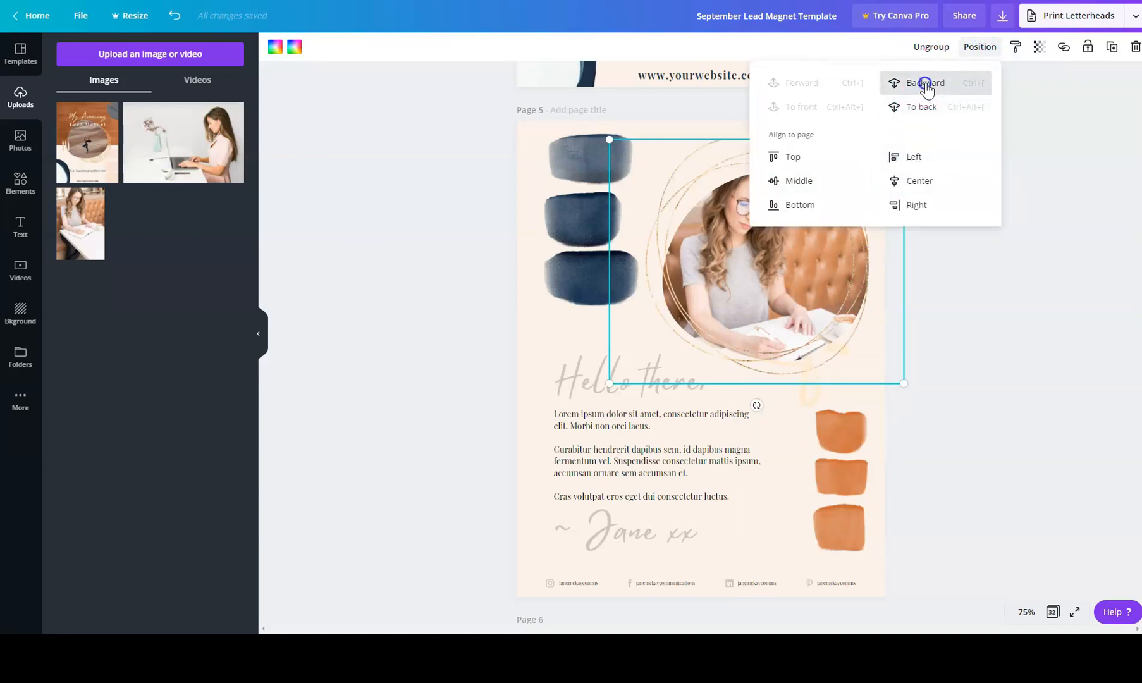
click(925, 85)
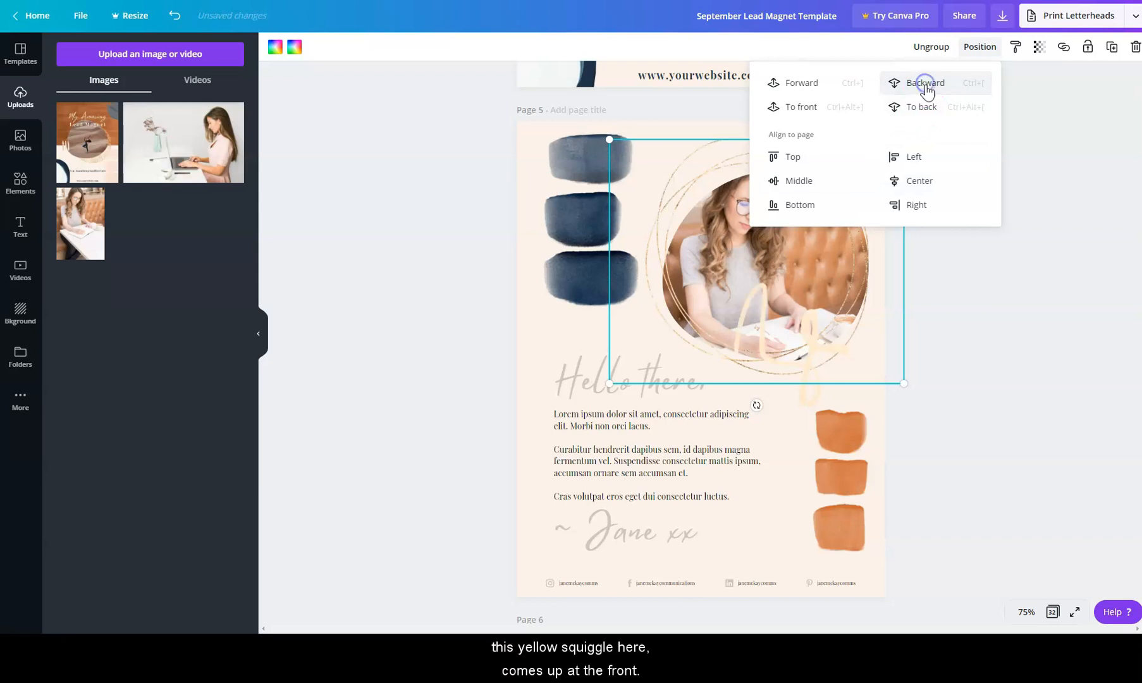
click(1011, 322)
click(1026, 299)
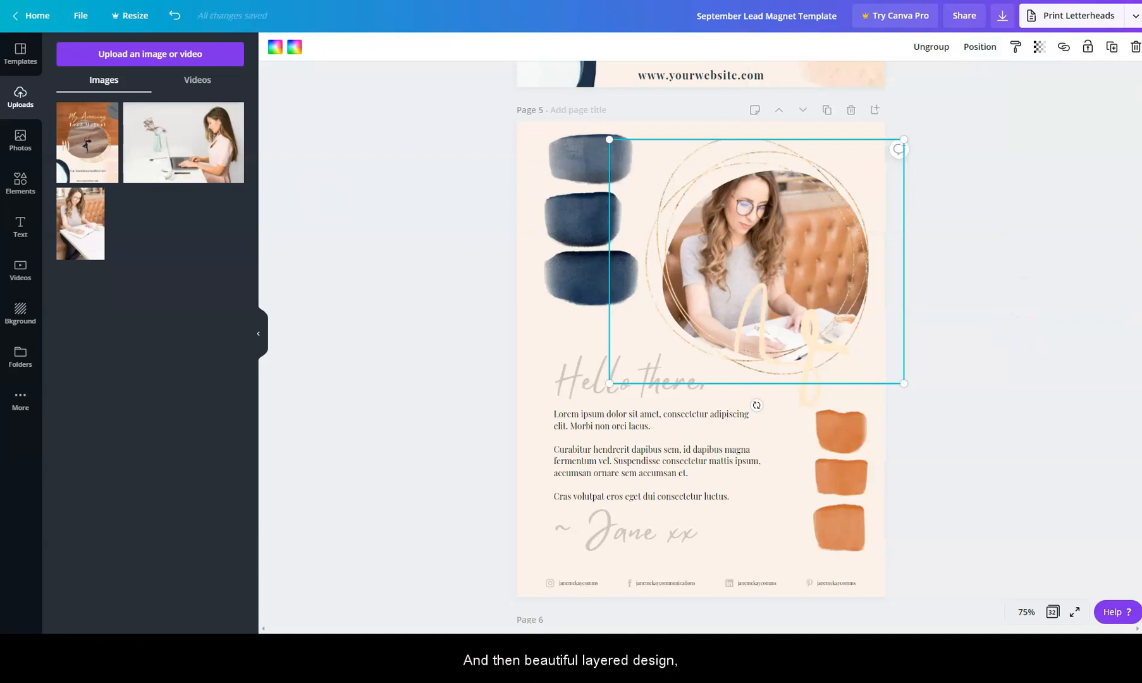
- Left-align the "Hello there," heading, the body paragraph and the sign-off with each other, and group them
click(873, 166)
click(625, 400)
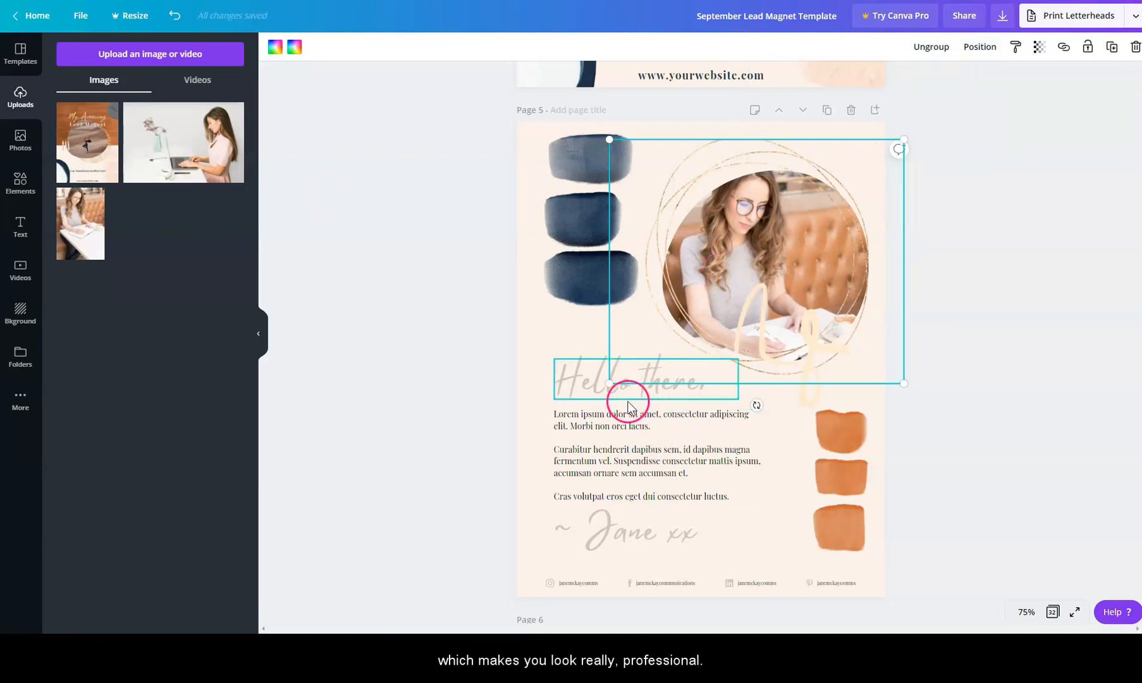
shift+click(617, 449)
shift+click(610, 527)
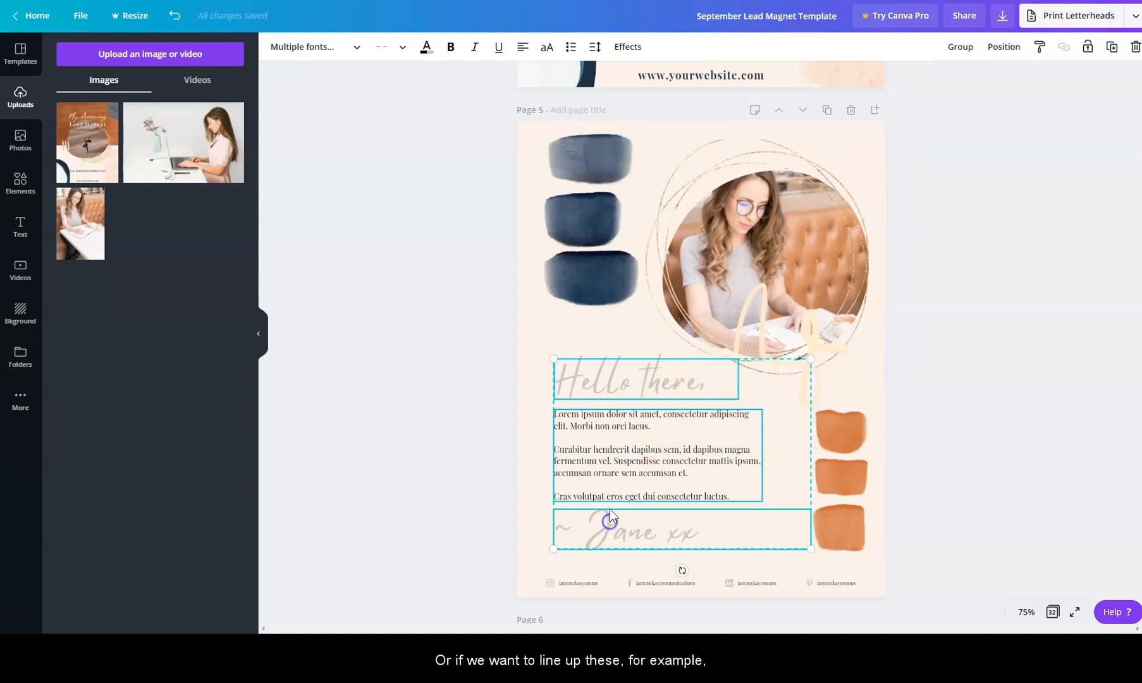
click(995, 46)
click(937, 157)
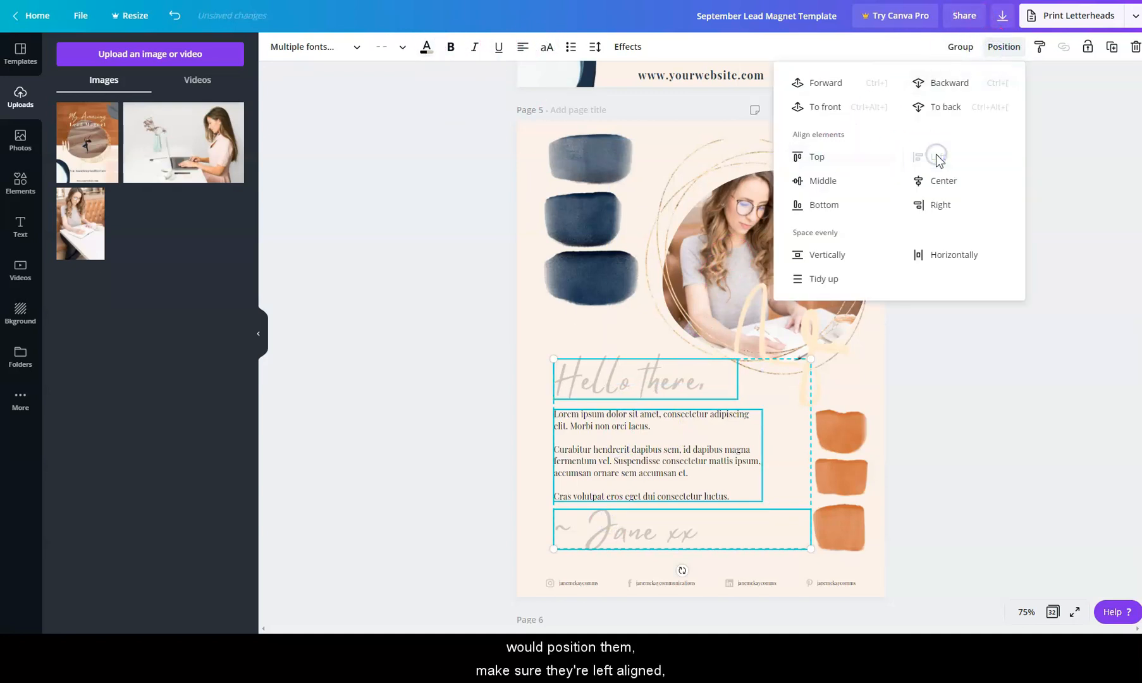
click(941, 46)
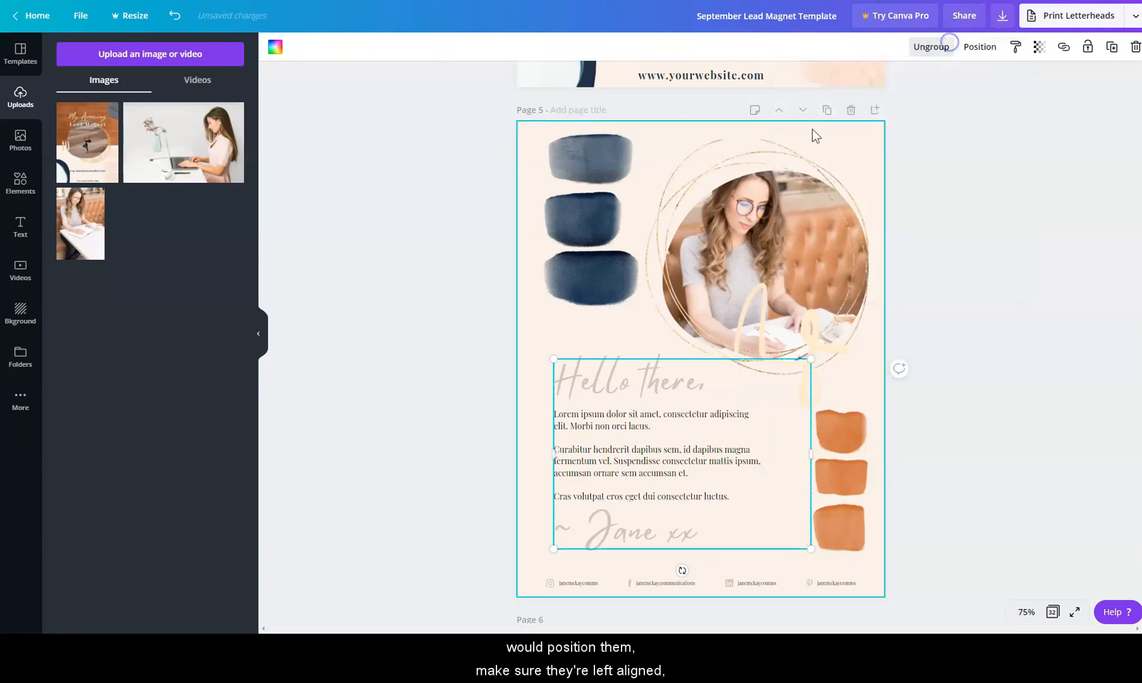
- Move the text group slightly down and to the right, and ungroup it
click(604, 487)
mouse_move(604, 487)
mouse_down()
mouse_move(597, 459)
mouse_move(582, 487)
mouse_move(608, 484)
mouse_up()
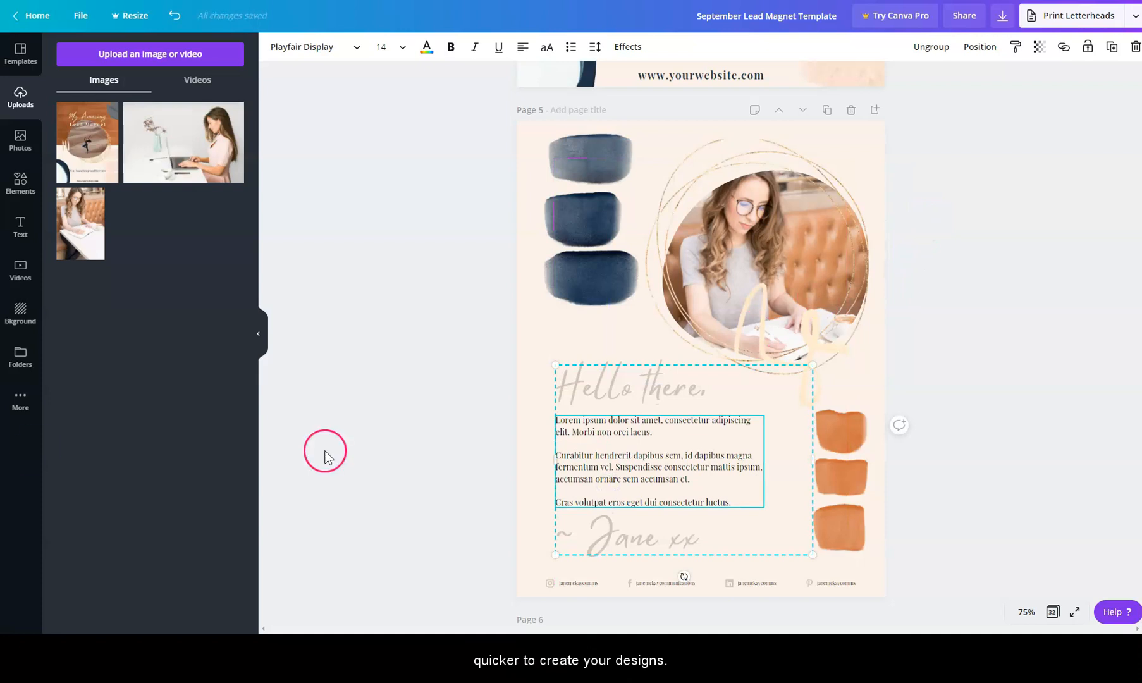
click(922, 48)
click(976, 278)
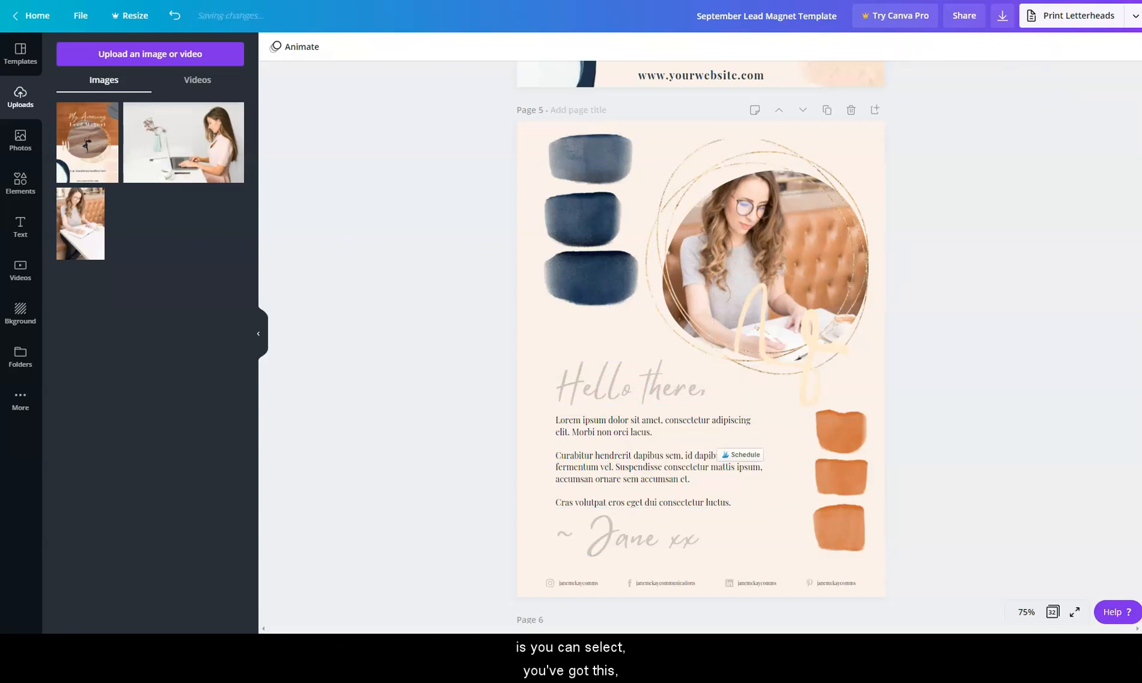
- Try copying the "Hello there," heading's style onto the body paragraph, and undo it
click(632, 397)
click(1015, 48)
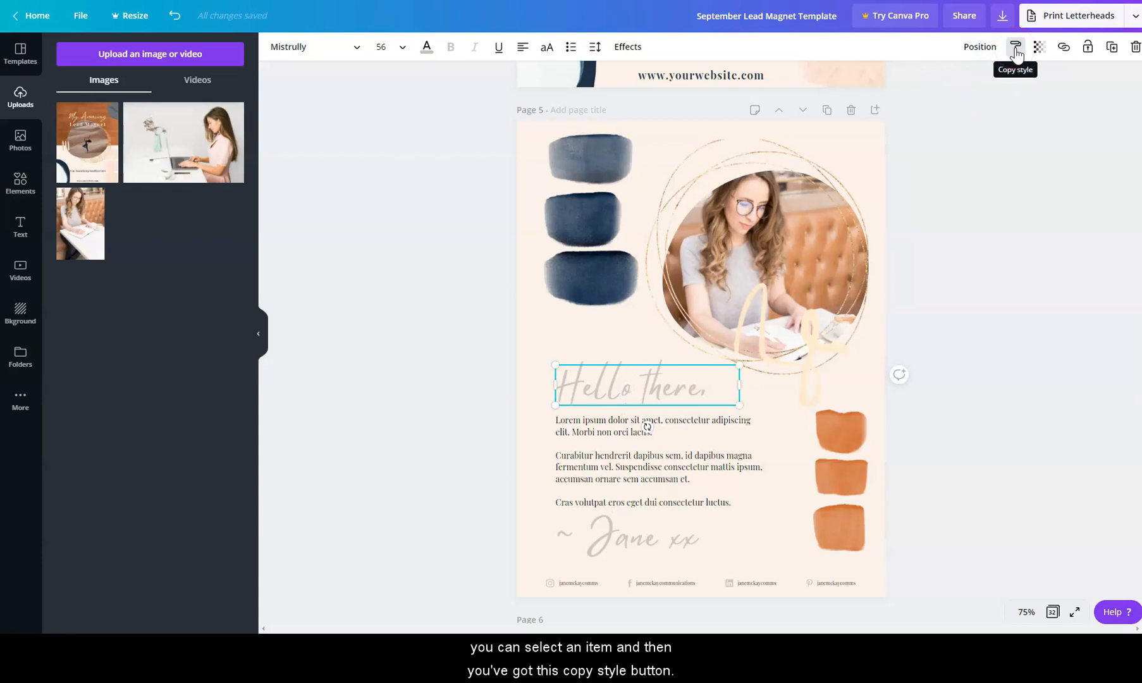
click(583, 455)
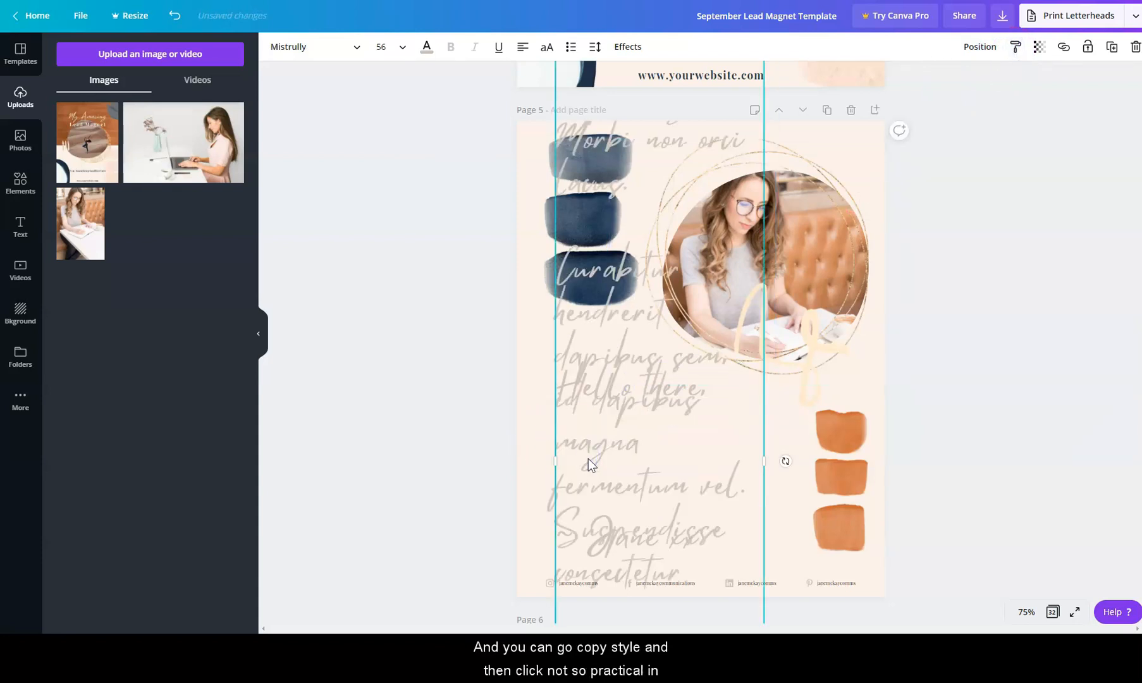
click(604, 461)
key(ctrl+z)
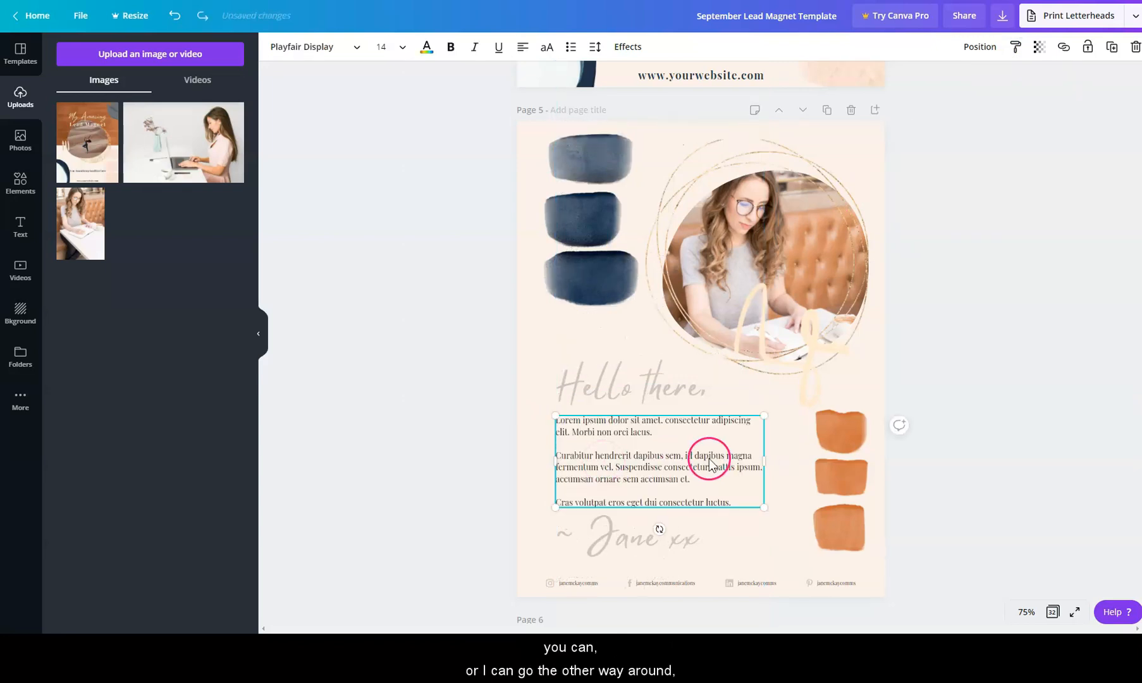
- Try copying the body paragraph's style onto the "Hello there," heading, and undo it
click(1015, 46)
click(818, 206)
click(655, 383)
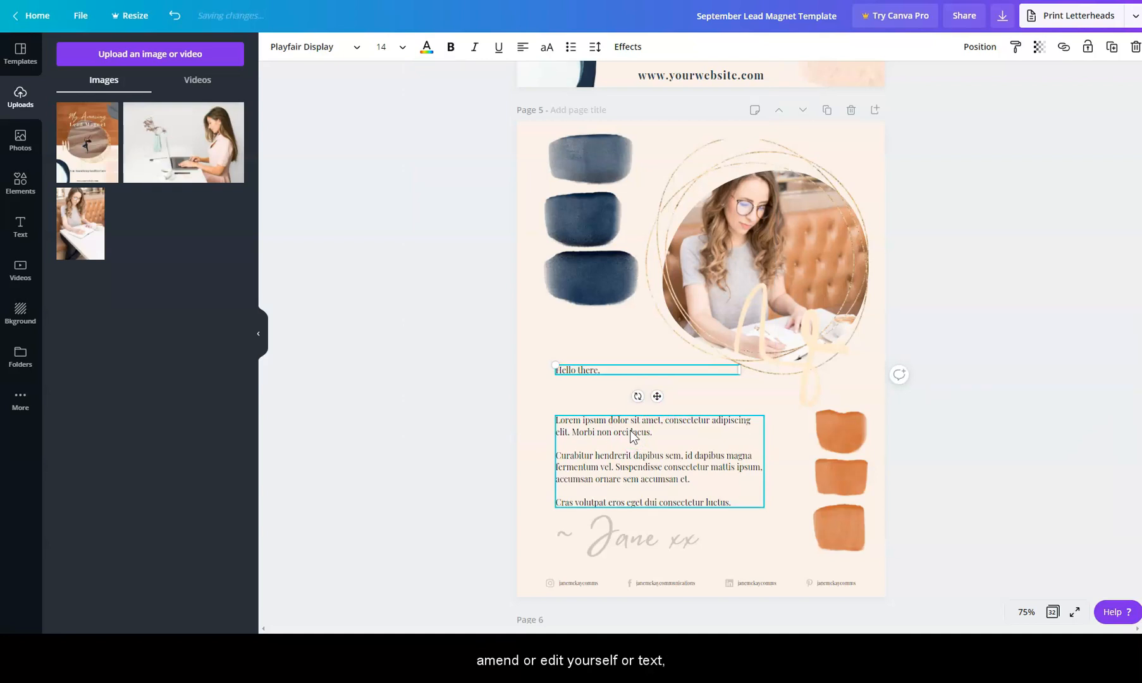
key(ctrl+z)
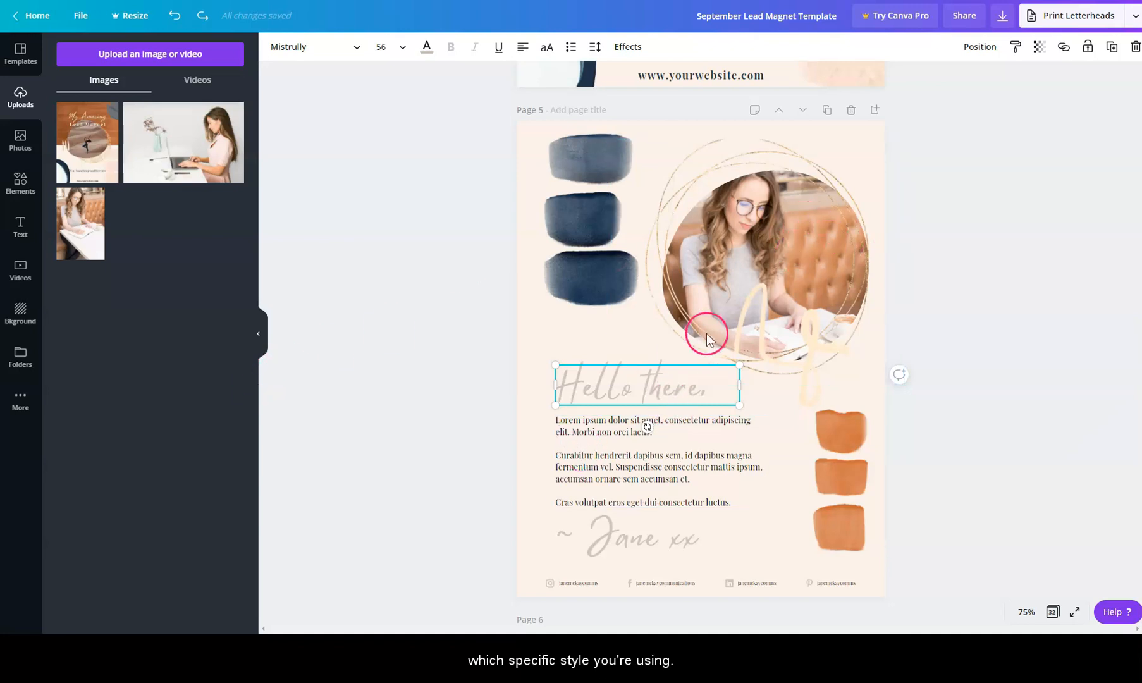
- Move the circular photo group slightly up to the top edge of page 5 and ungroup it
click(789, 331)
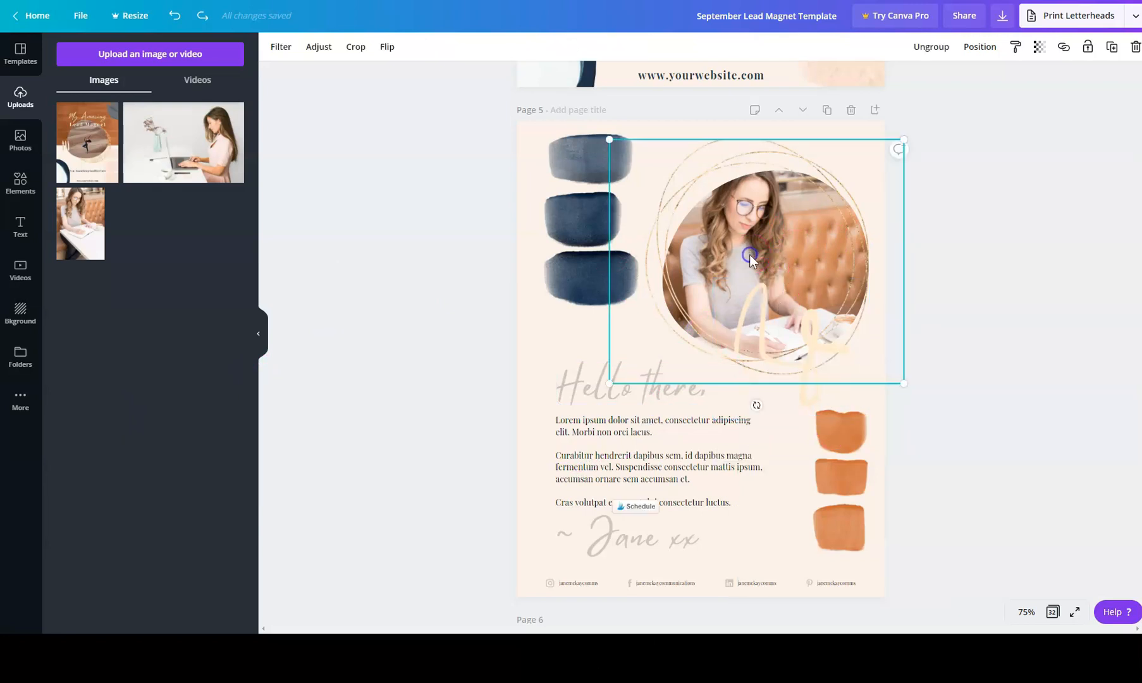
mouse_move(755, 239)
mouse_down()
mouse_move(712, 317)
mouse_move(755, 224)
mouse_up()
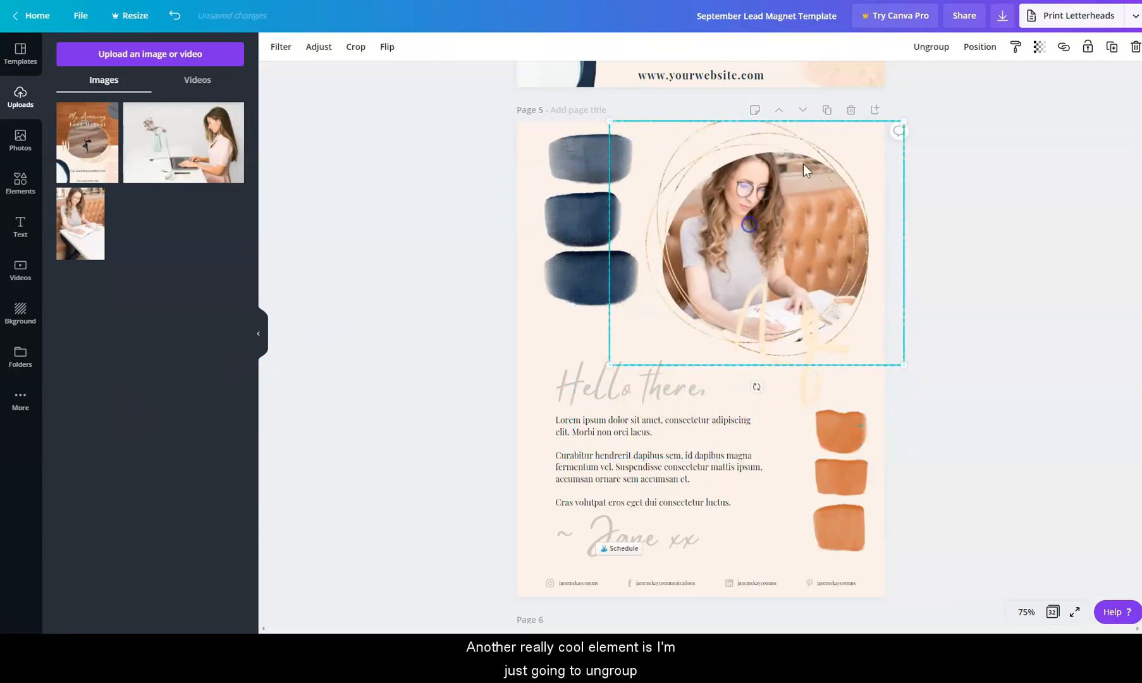
click(920, 49)
click(969, 197)
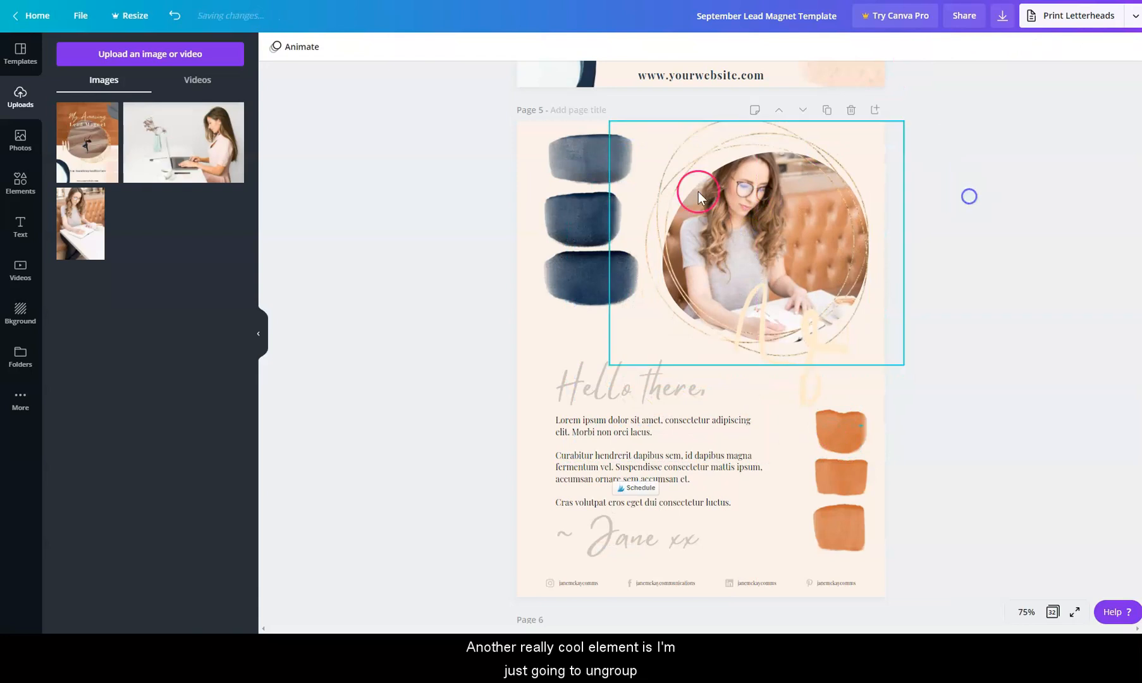
click(752, 208)
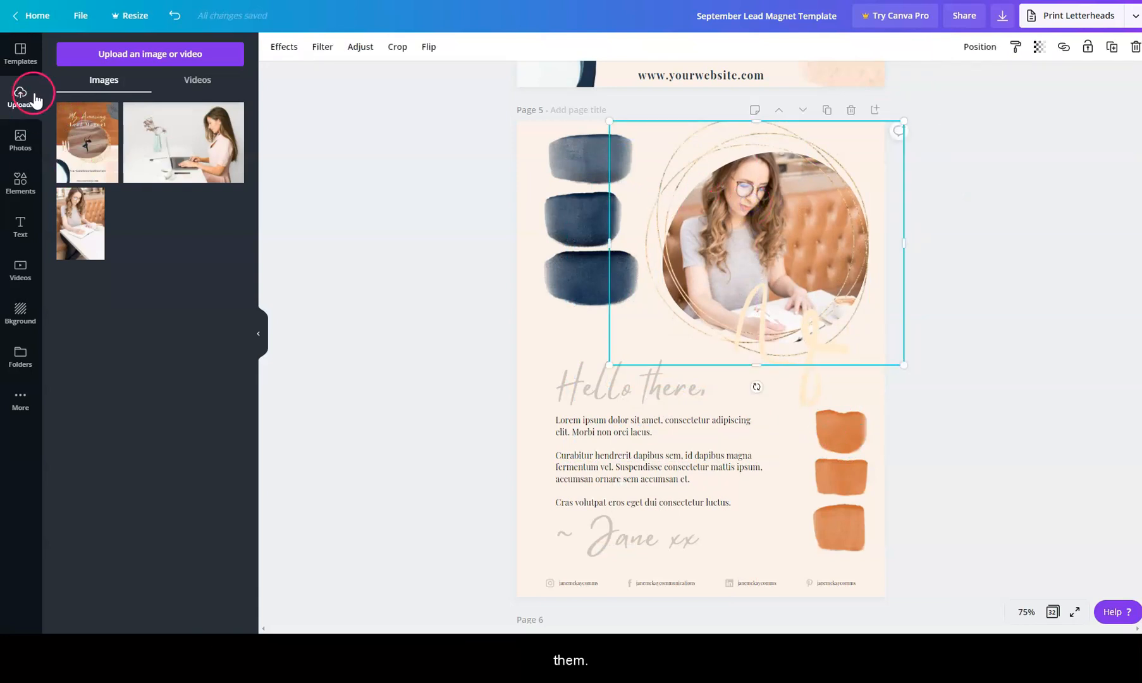
- Place a circle shape over the round photo and fill it with the cream document colour
click(20, 183)
drag(79, 259, 742, 261)
click(277, 48)
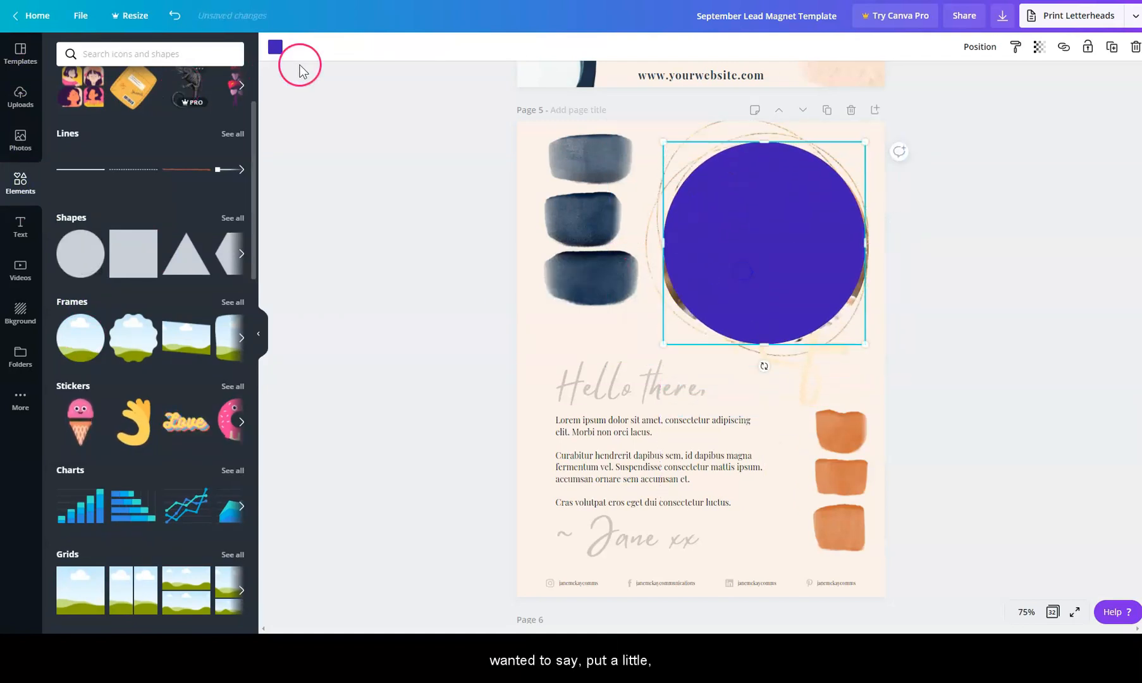
click(230, 165)
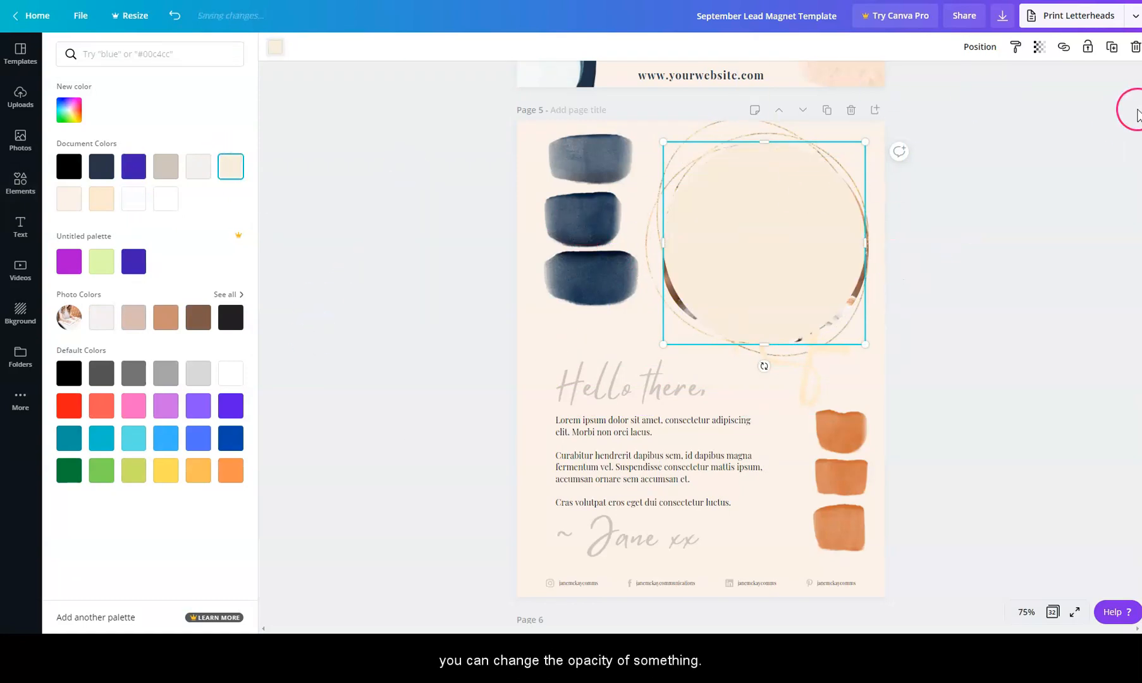
- Set the cream circle's transparency to 39
click(1038, 47)
drag(1006, 77, 969, 91)
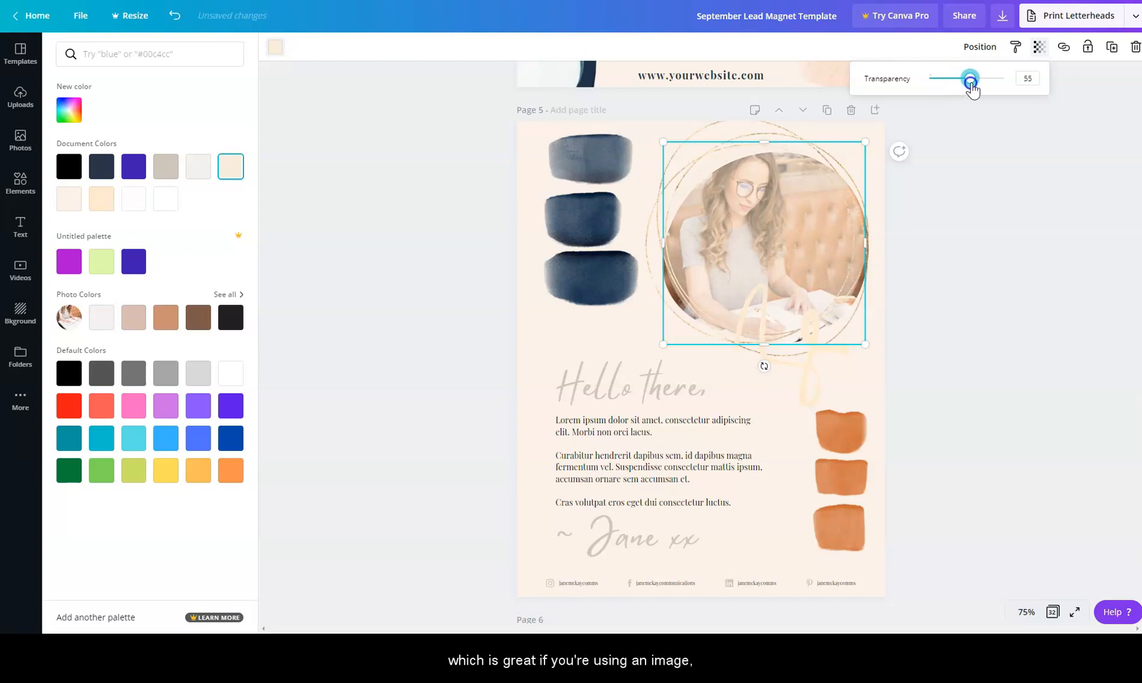
mouse_move(971, 82)
mouse_down()
mouse_move(984, 82)
mouse_move(961, 90)
mouse_up()
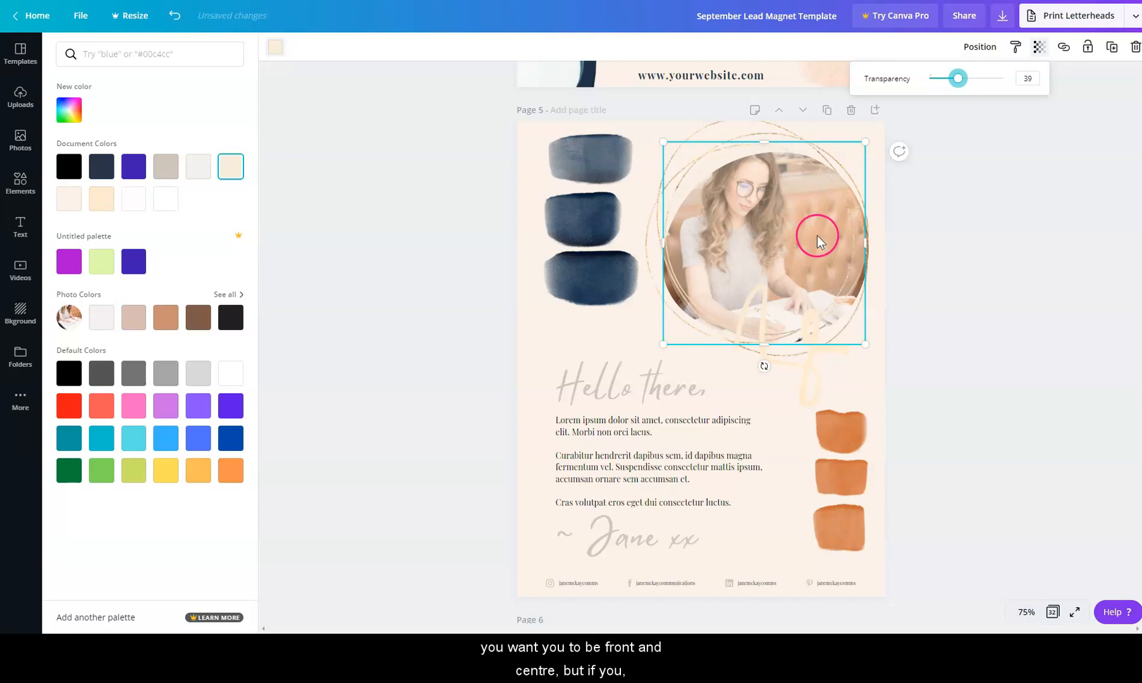
- Unlock the orange brush-stroke graphic beside the body text and set its transparency to 9
scroll(811, 235, up, 5)
scroll(899, 244, down, 7)
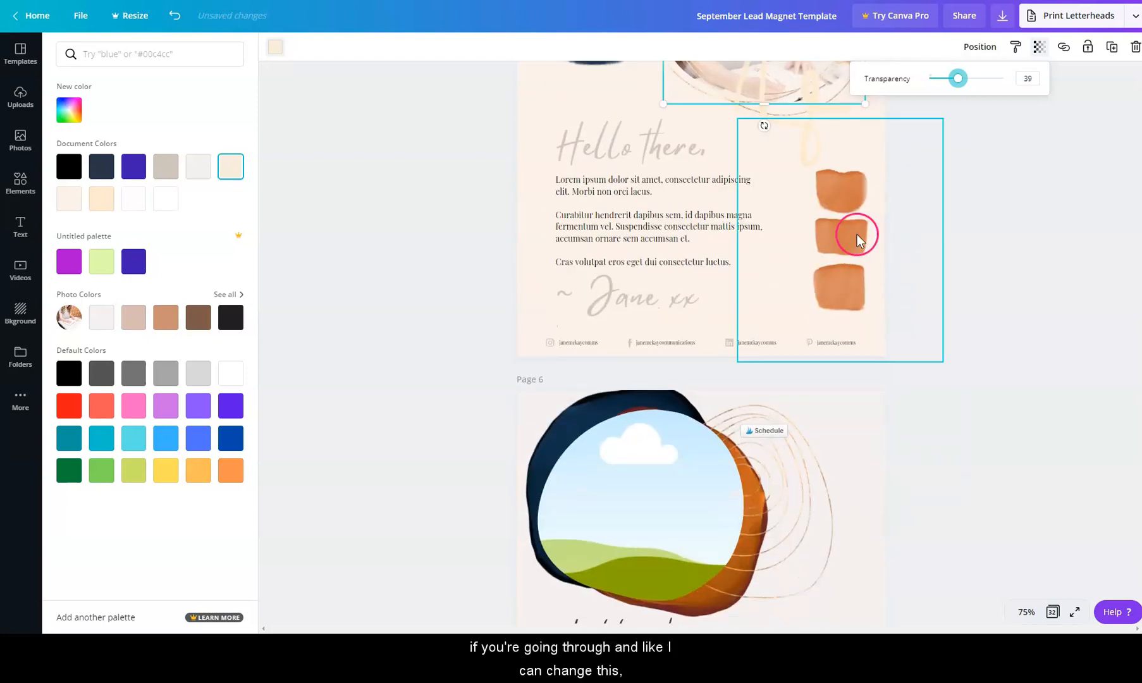
scroll(856, 234, up, 1)
click(838, 320)
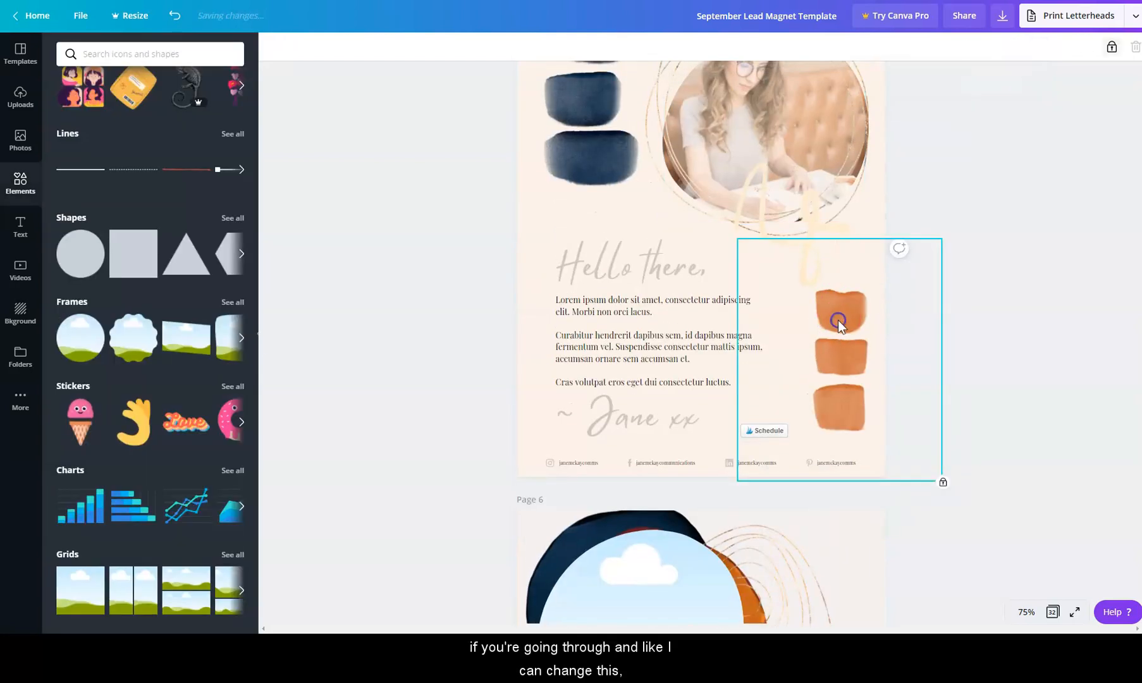
click(1112, 46)
click(1039, 47)
drag(979, 78, 938, 91)
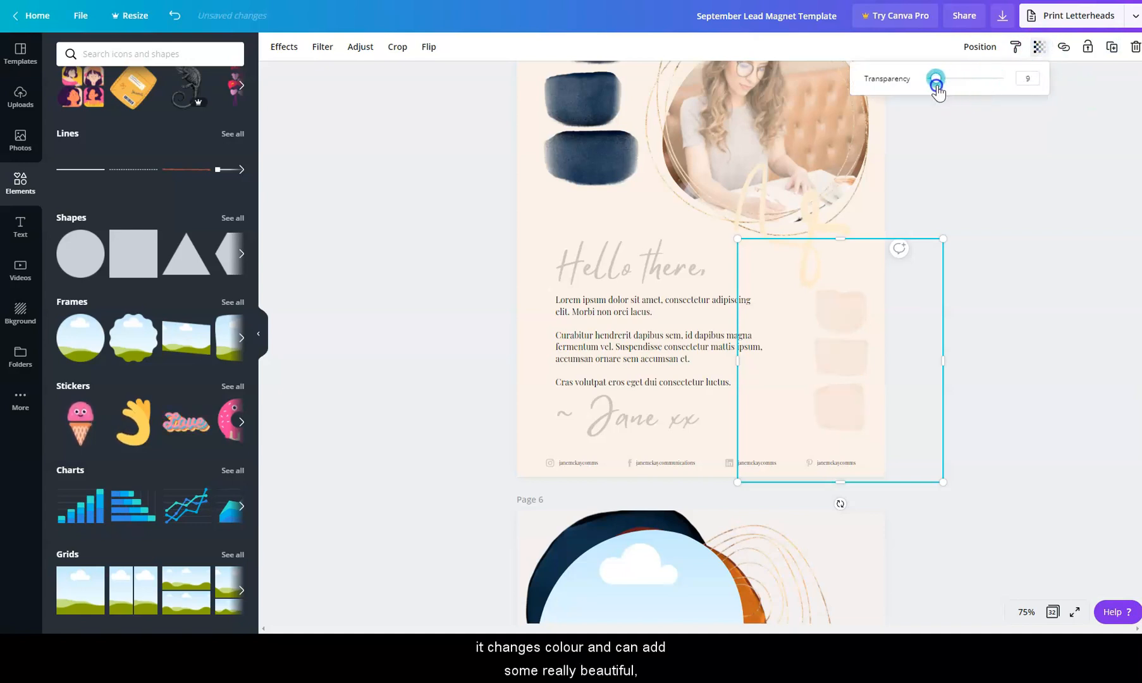
click(953, 163)
scroll(997, 313, up, 3)
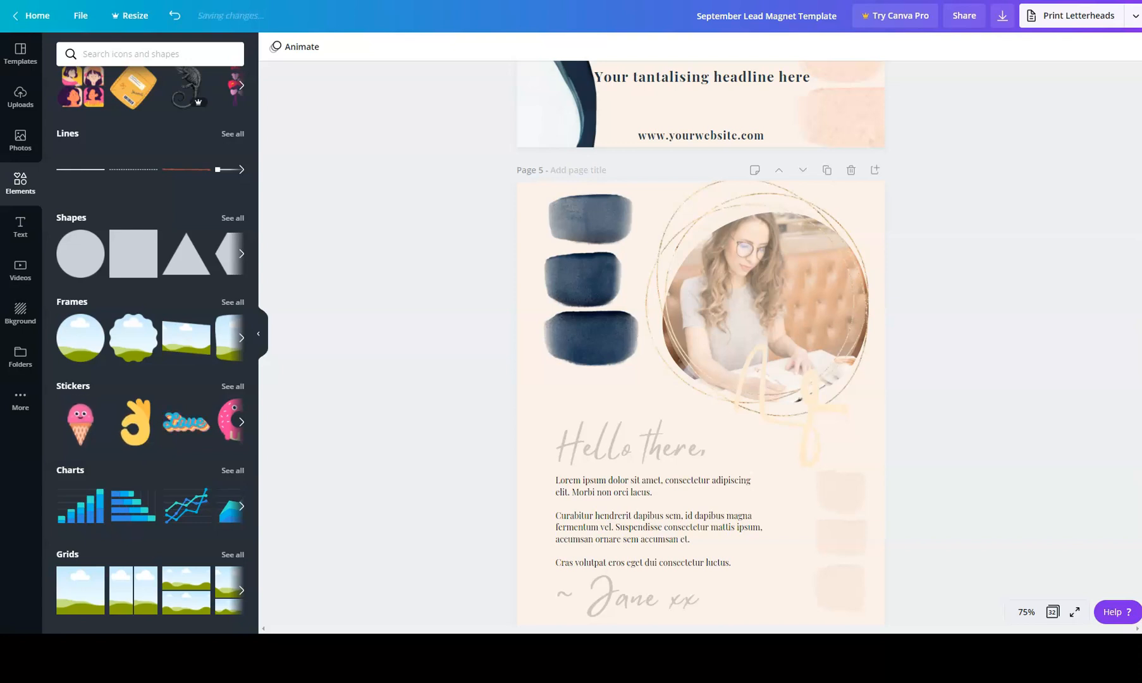
- Link the Facebook handle text in page 5's footer to the business's facebook.com page address
click(704, 145)
click(744, 356)
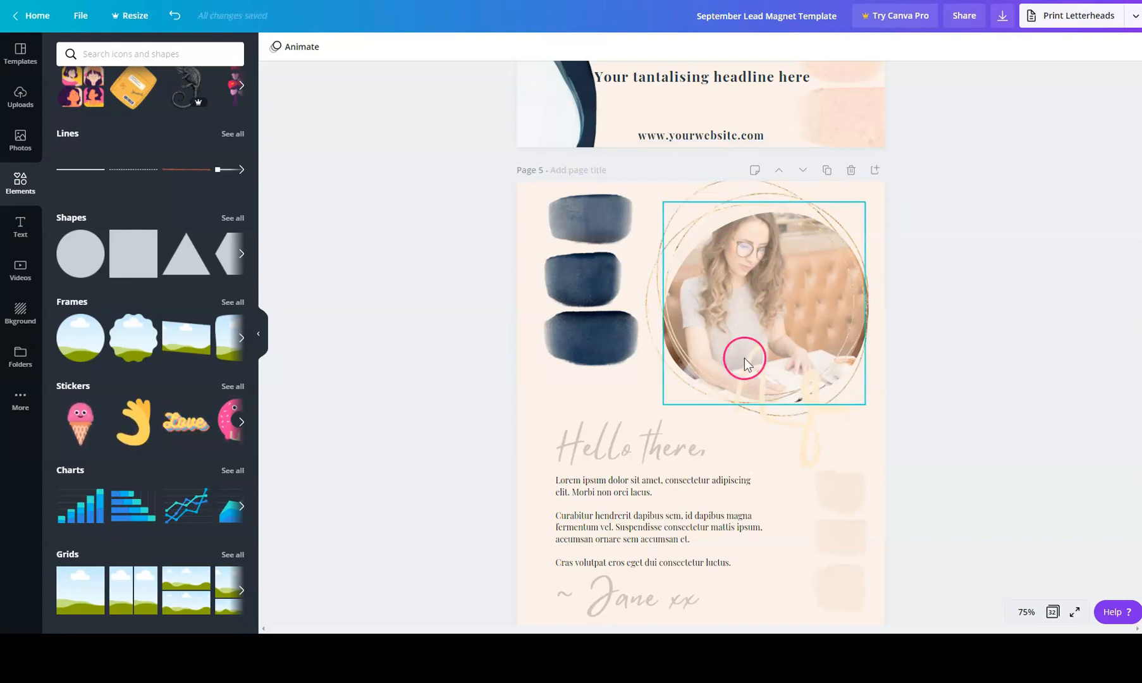
scroll(744, 358, down, 4)
click(728, 380)
click(641, 401)
click(641, 403)
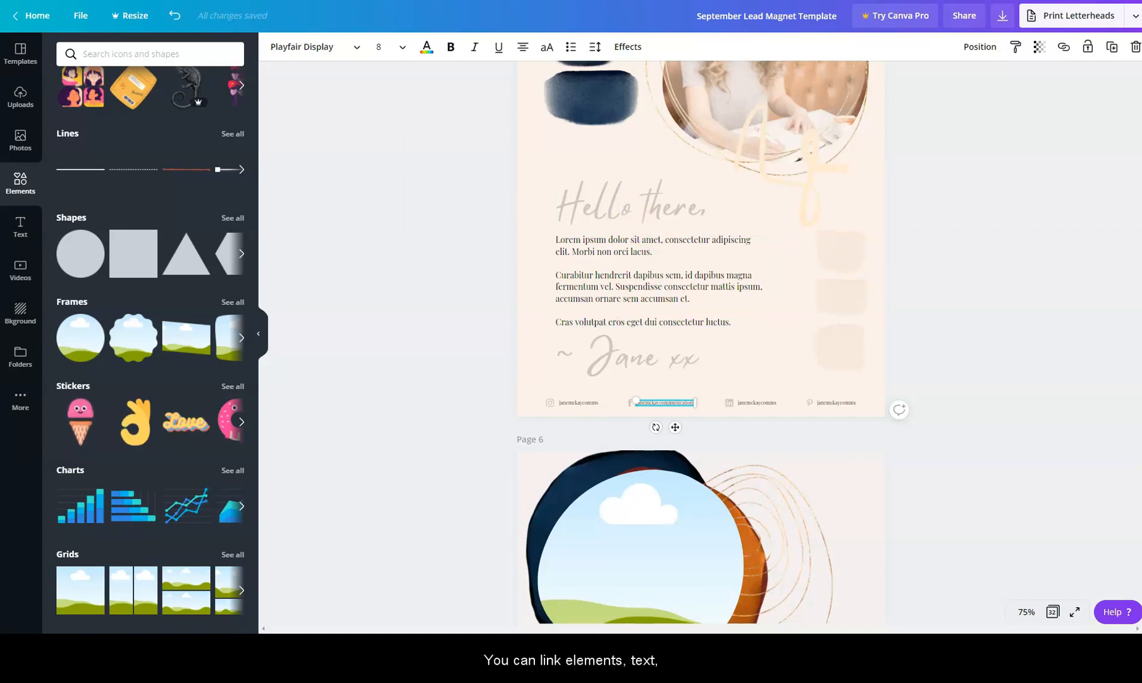
click(1064, 48)
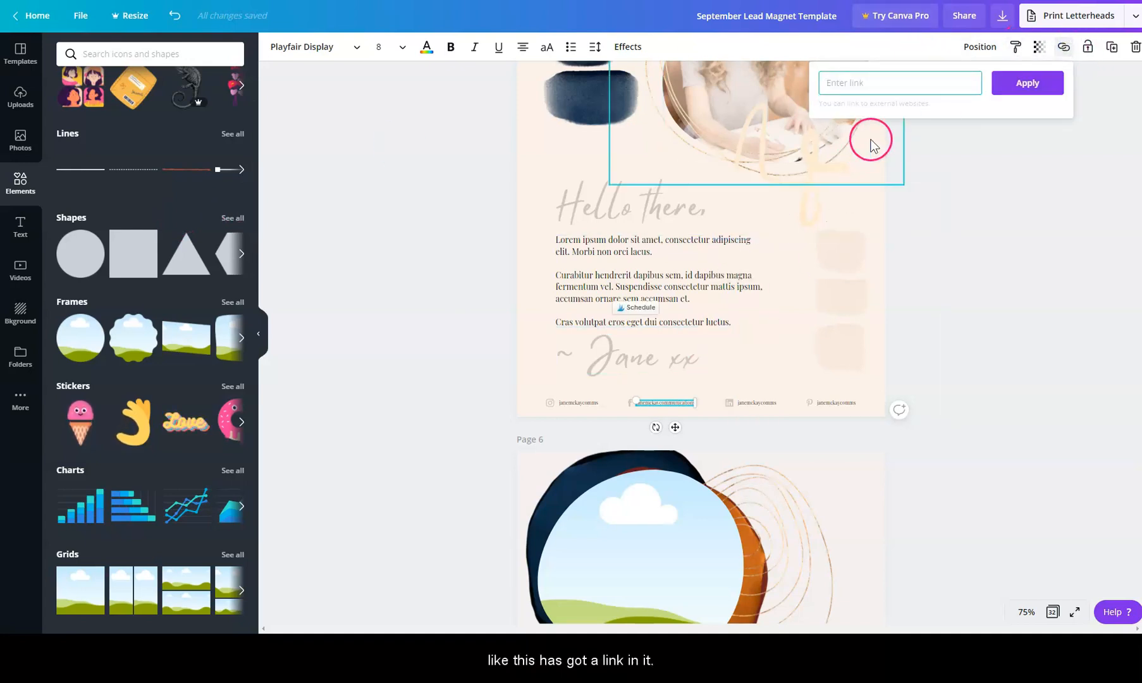
text(facebook)
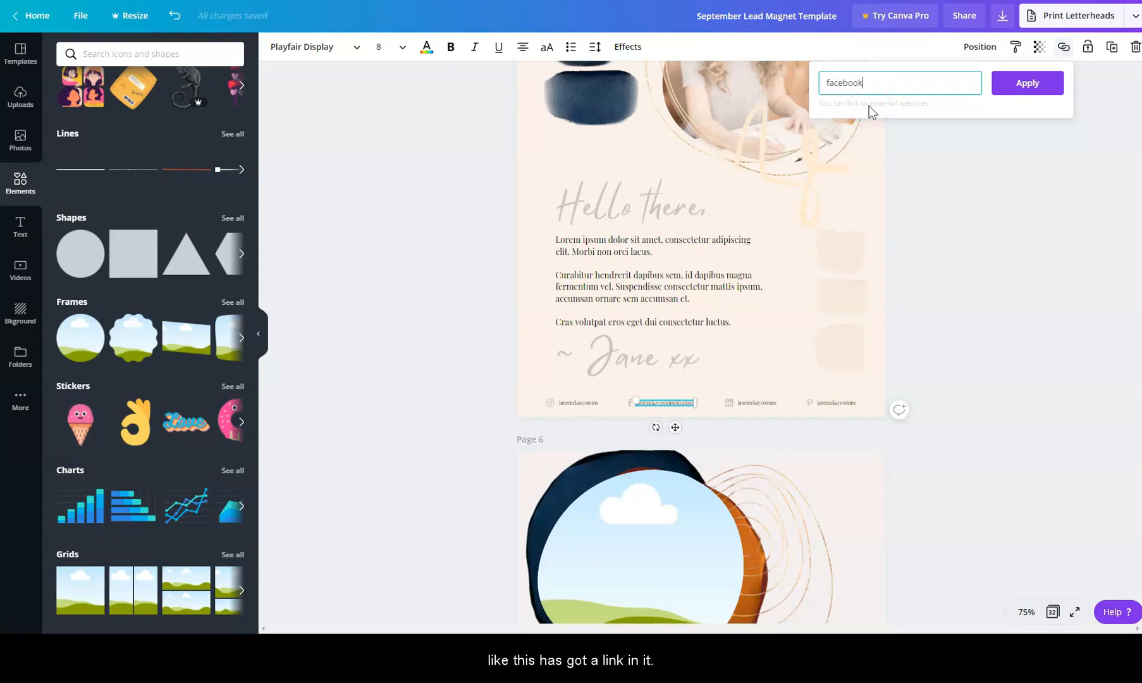
text(.com/janemca)
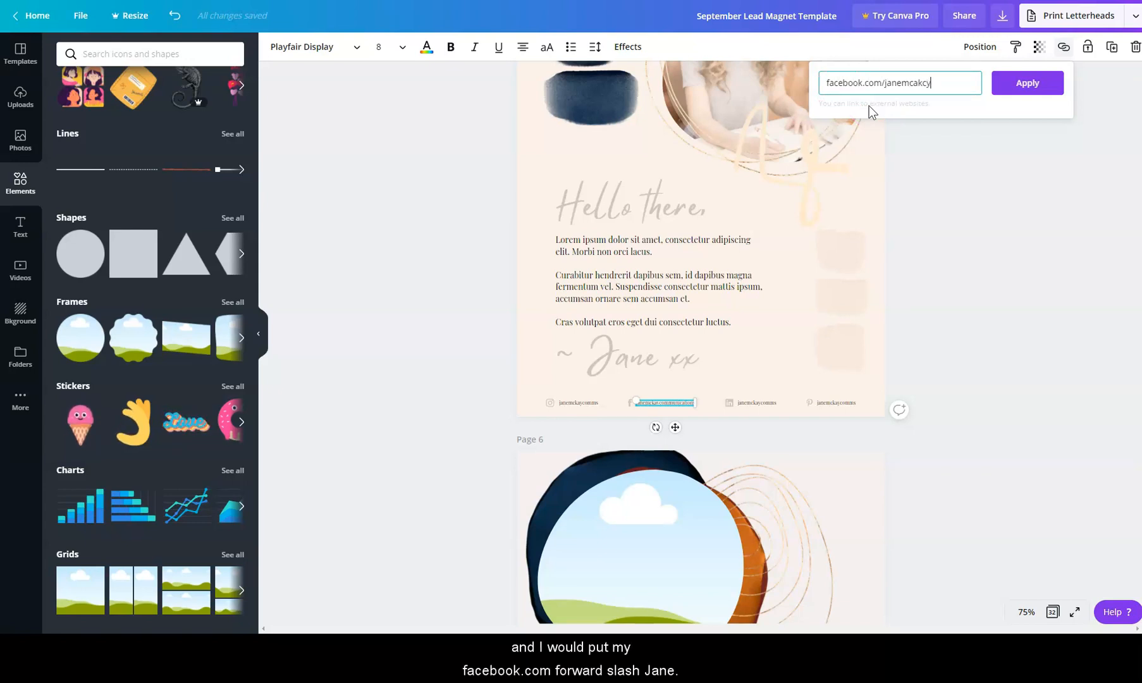
key(BackSpace)
text(kaycom)
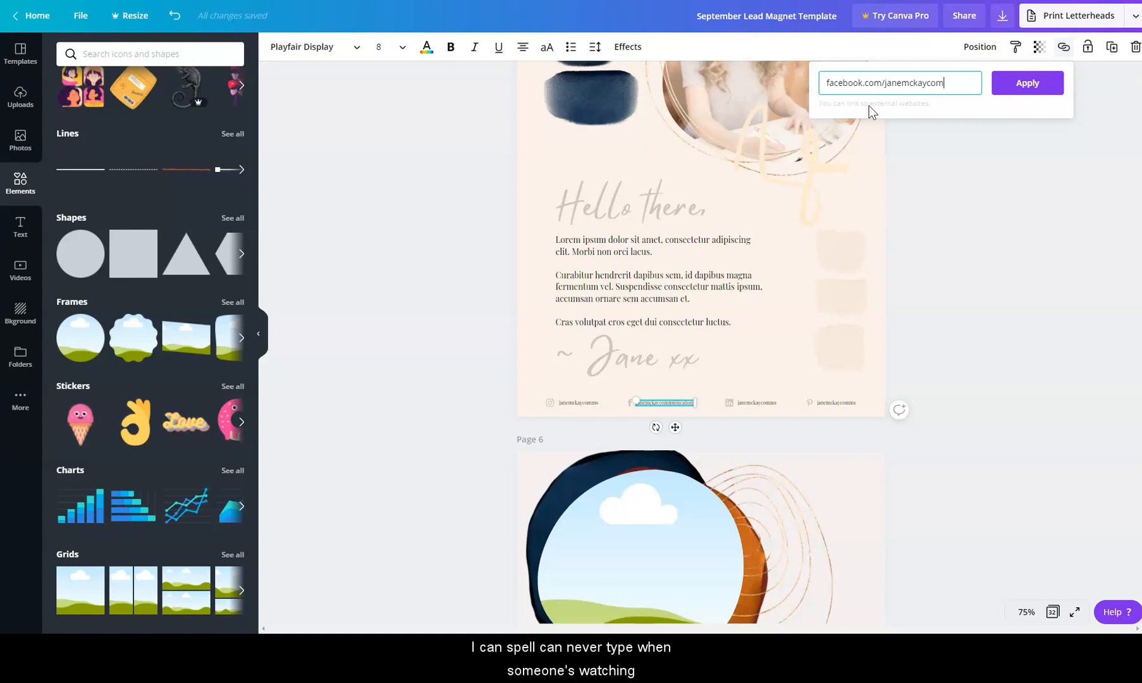
text(munci)
key(BackSpace)
key(BackSpace)
key(BackSpace)
text(nemckaycommunications.)
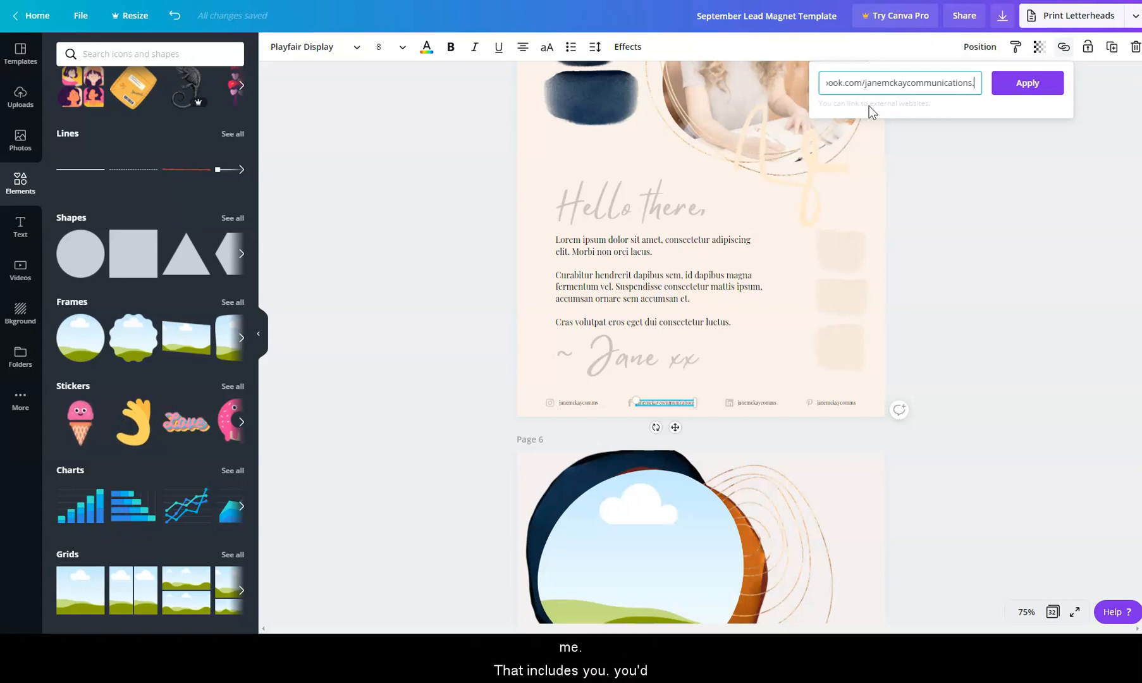
key(BackSpace)
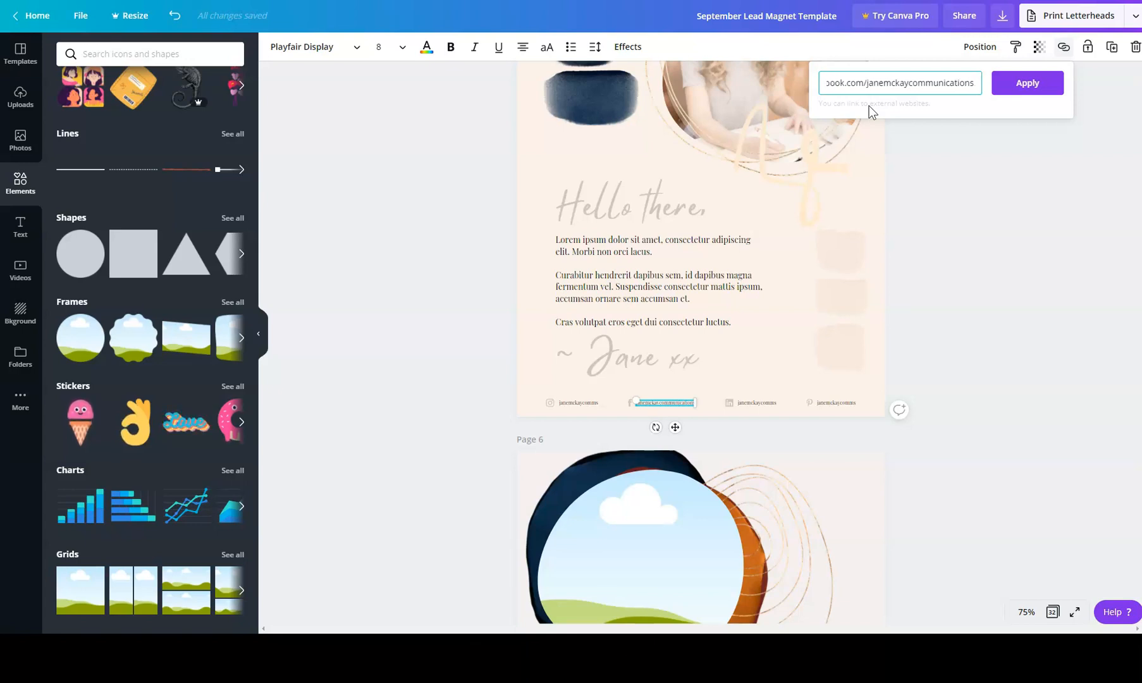
click(1019, 74)
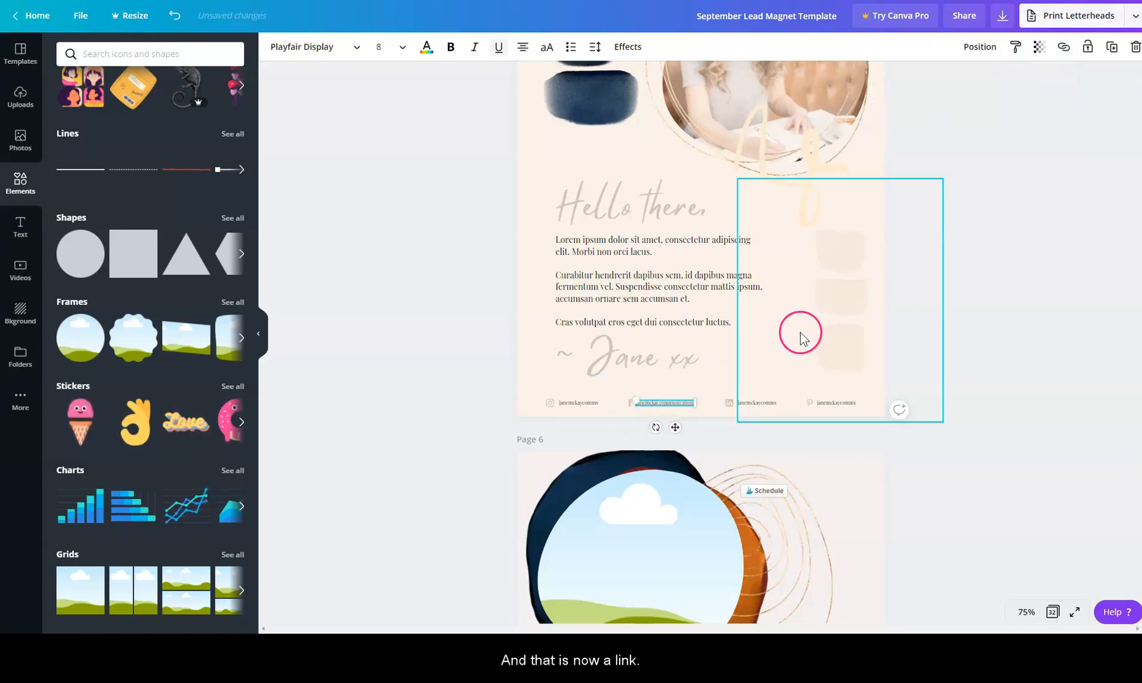
- Look through the publishing options and the file types offered for download, and close them without downloading
click(1136, 15)
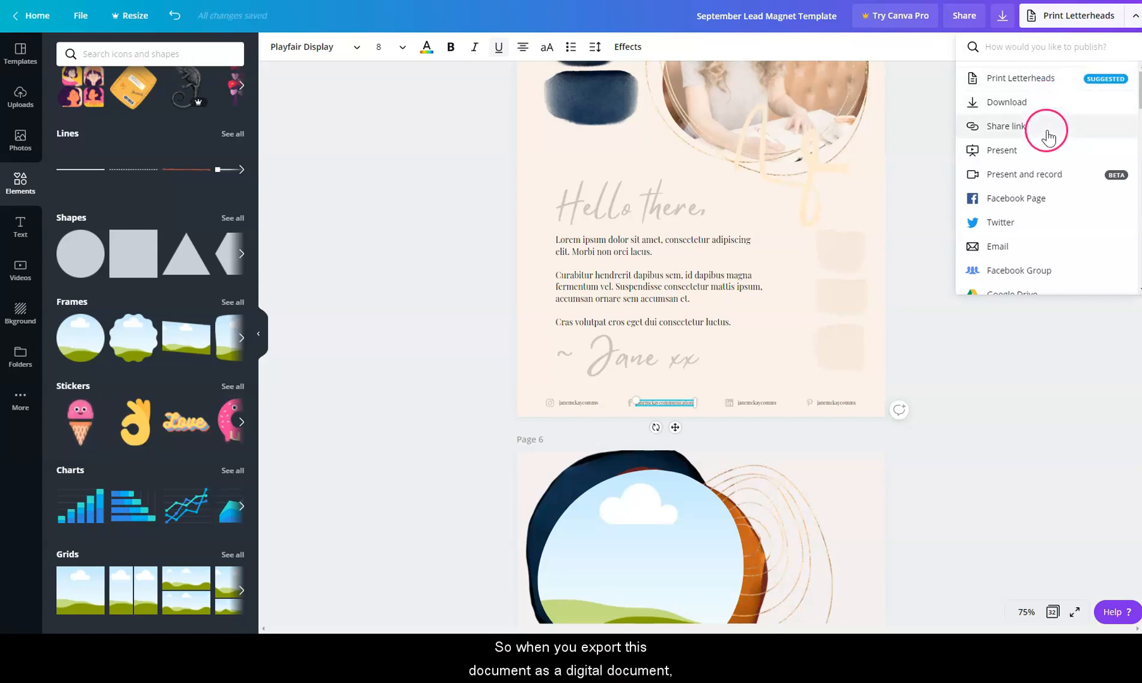
click(1002, 15)
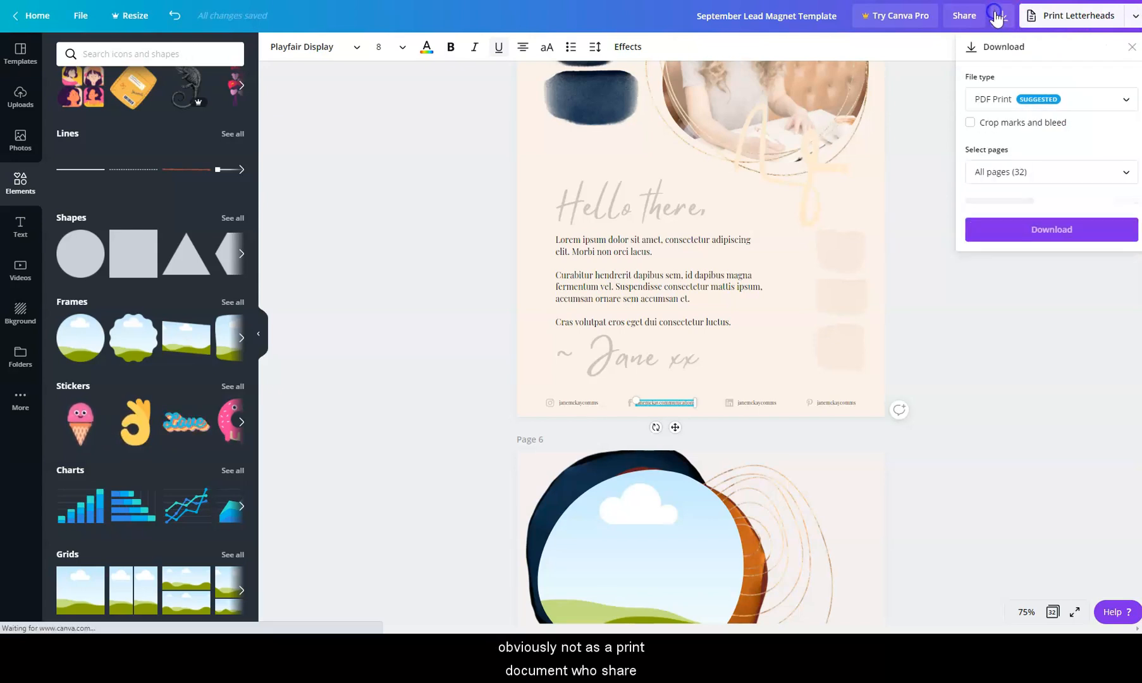
click(996, 95)
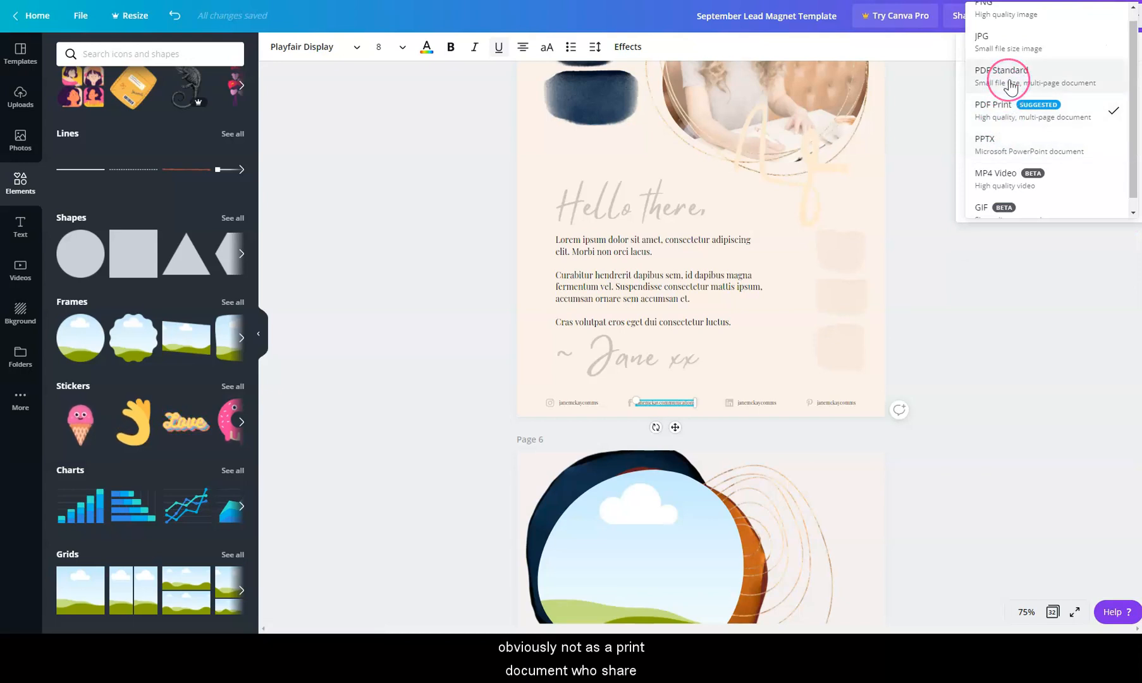
click(933, 107)
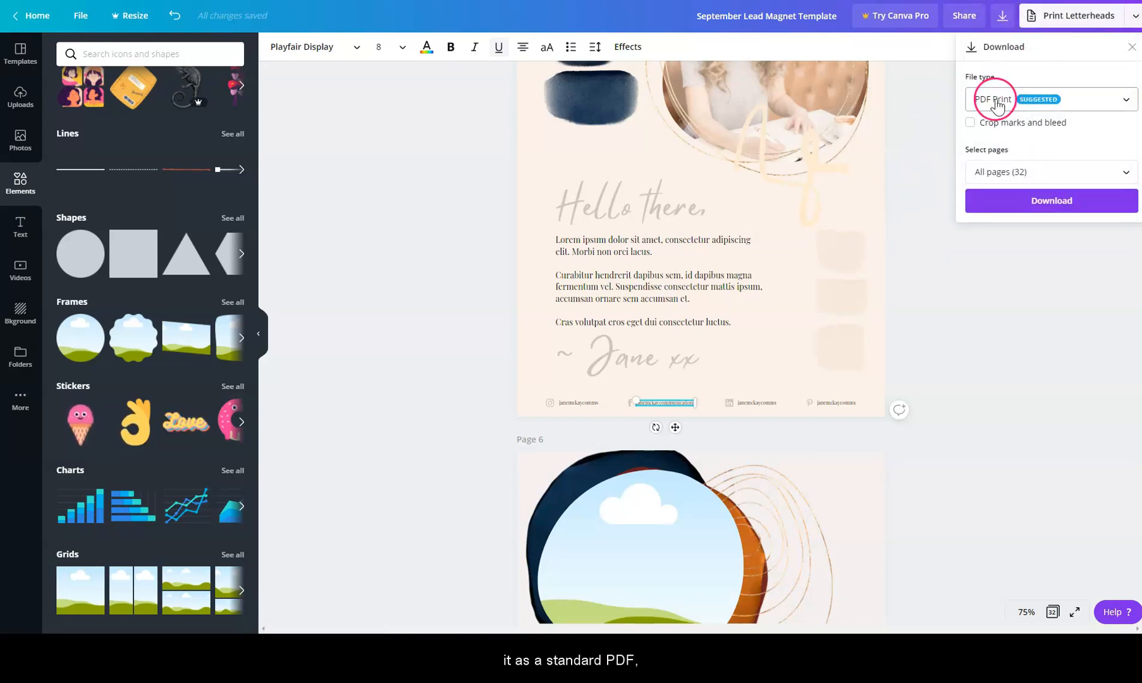
click(932, 137)
- Examine the linked Facebook handle in page 5's footer and the website address on page 4
click(869, 528)
click(658, 375)
click(612, 390)
click(648, 405)
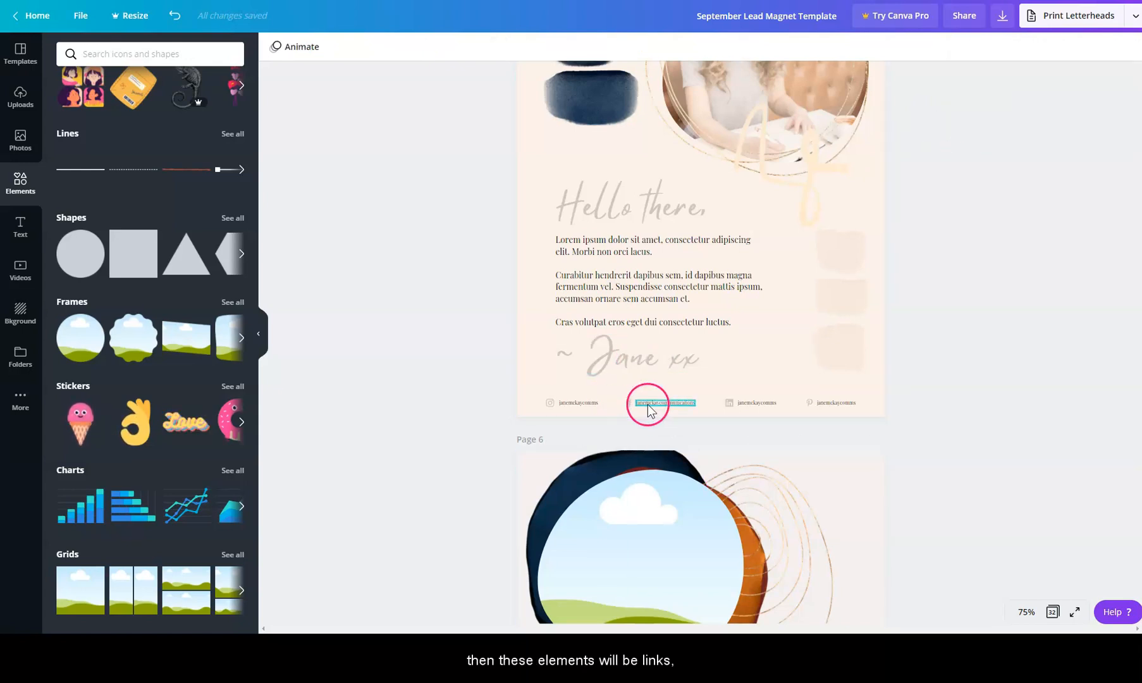
click(930, 348)
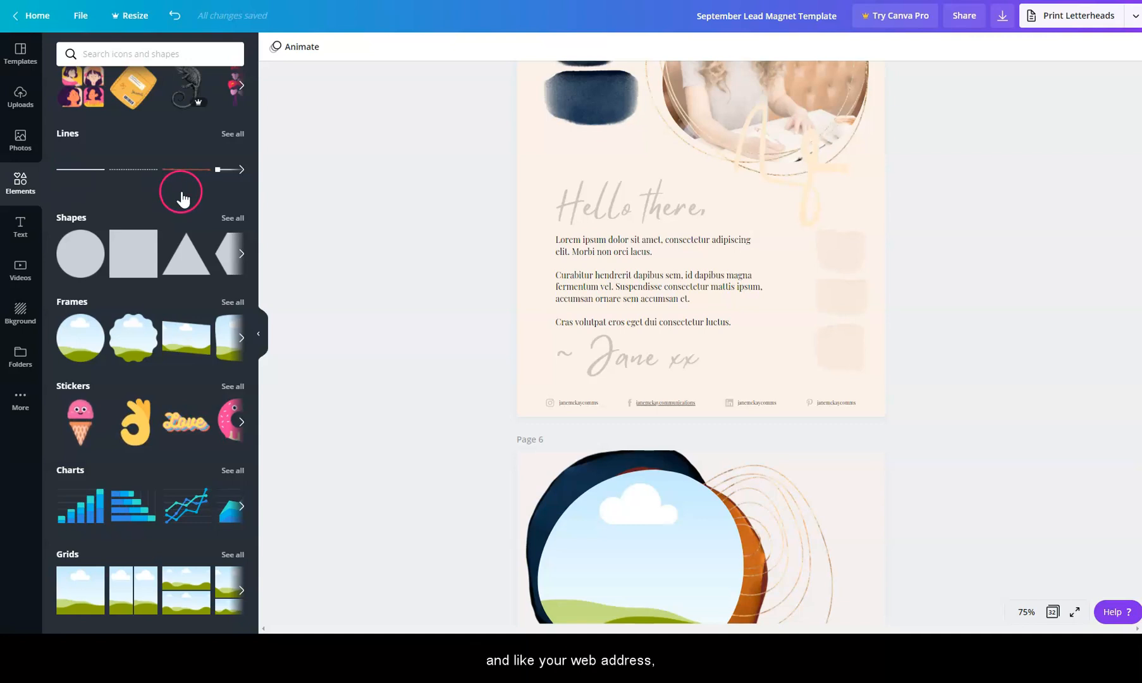
scroll(1038, 296, up, 5)
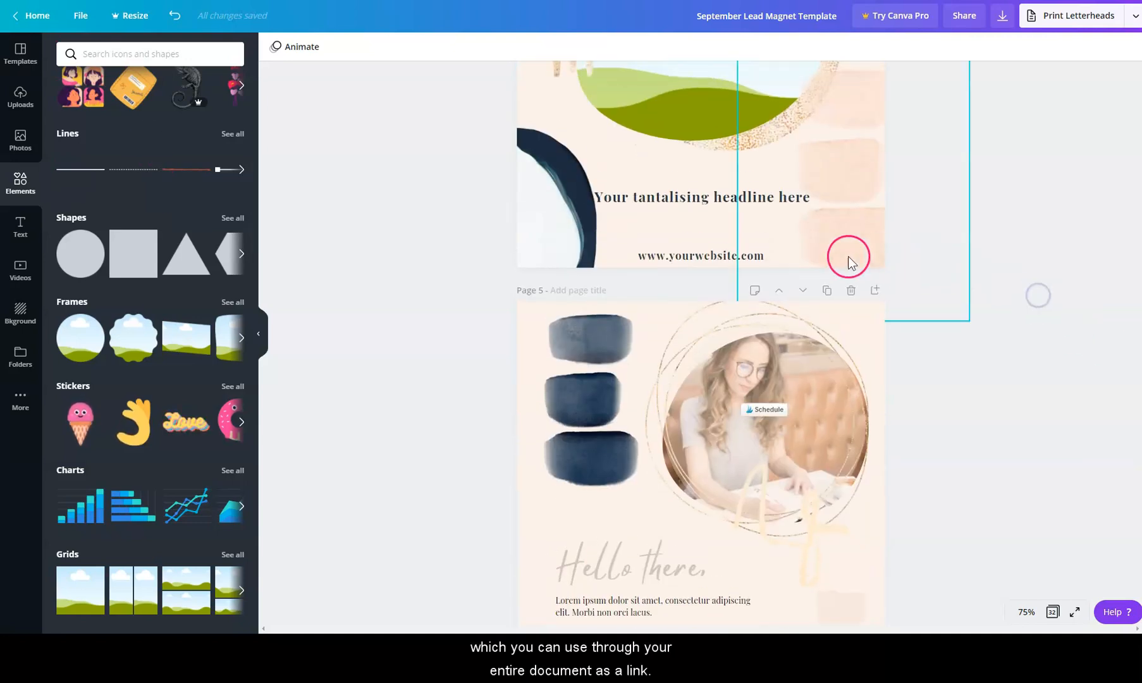
click(705, 265)
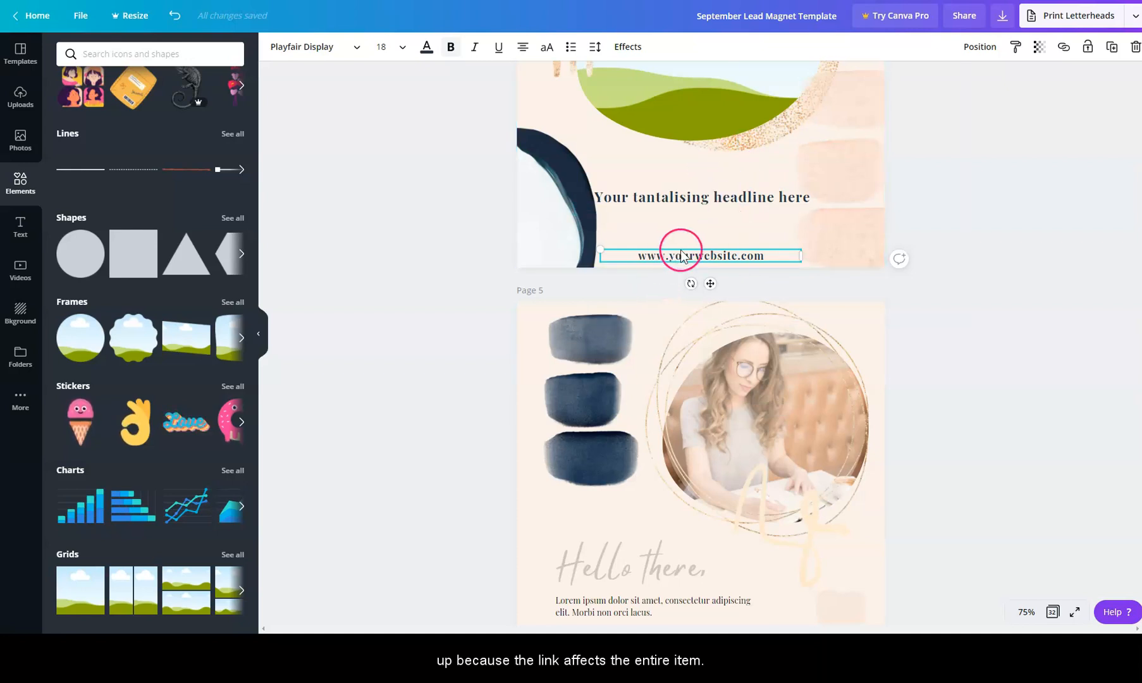
- Highlight the first and the second paragraph of page 5's body text in turn, and deselect the text
scroll(558, 584, down, 4)
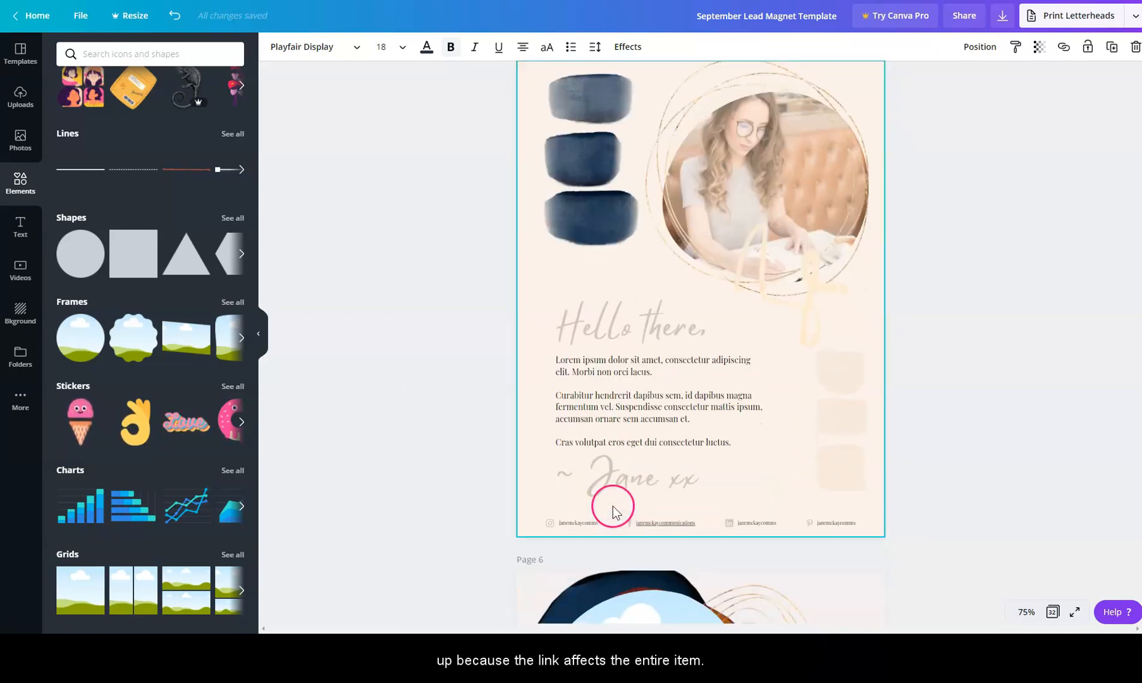
triple_click(585, 375)
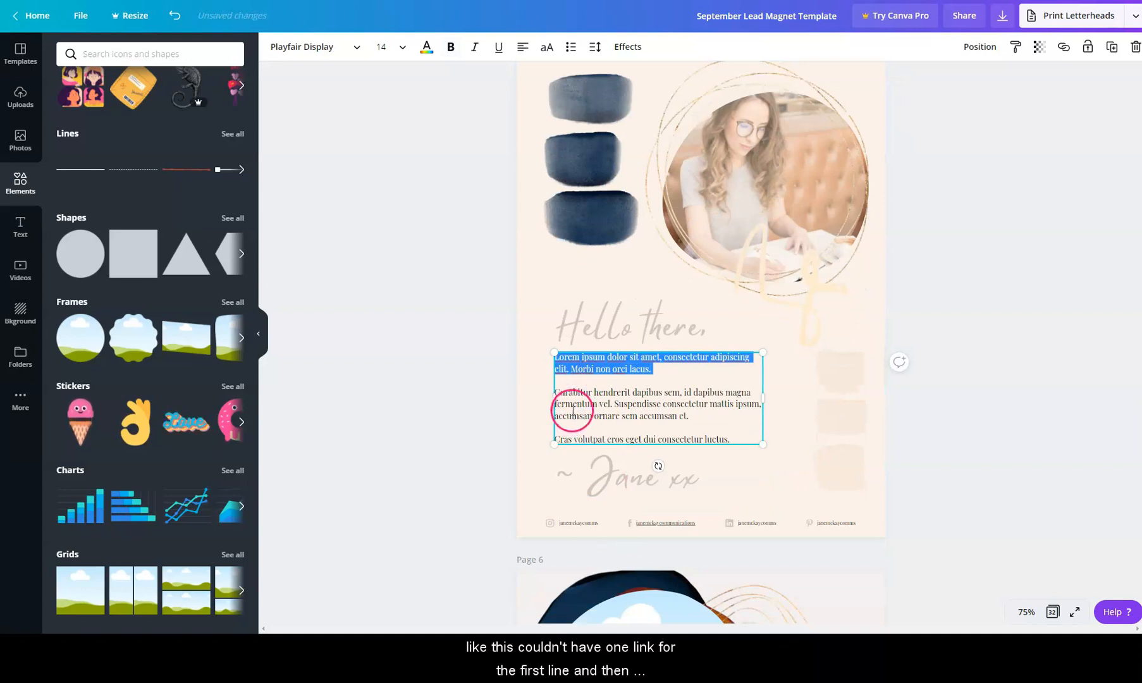
triple_click(575, 392)
click(951, 368)
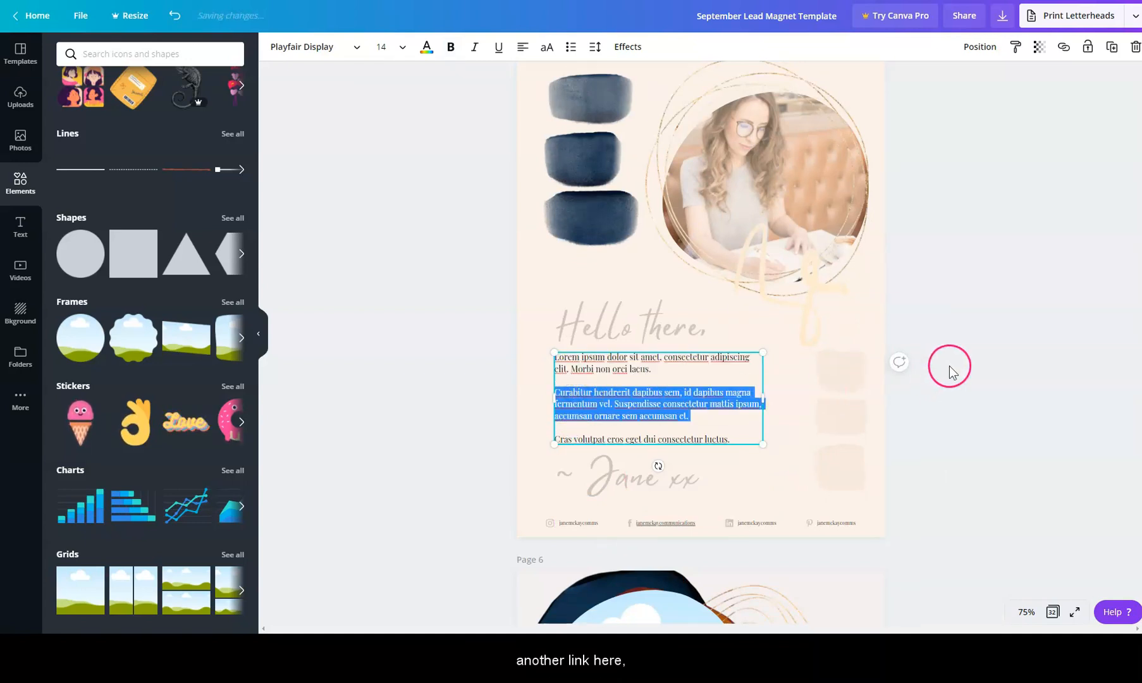
click(987, 360)
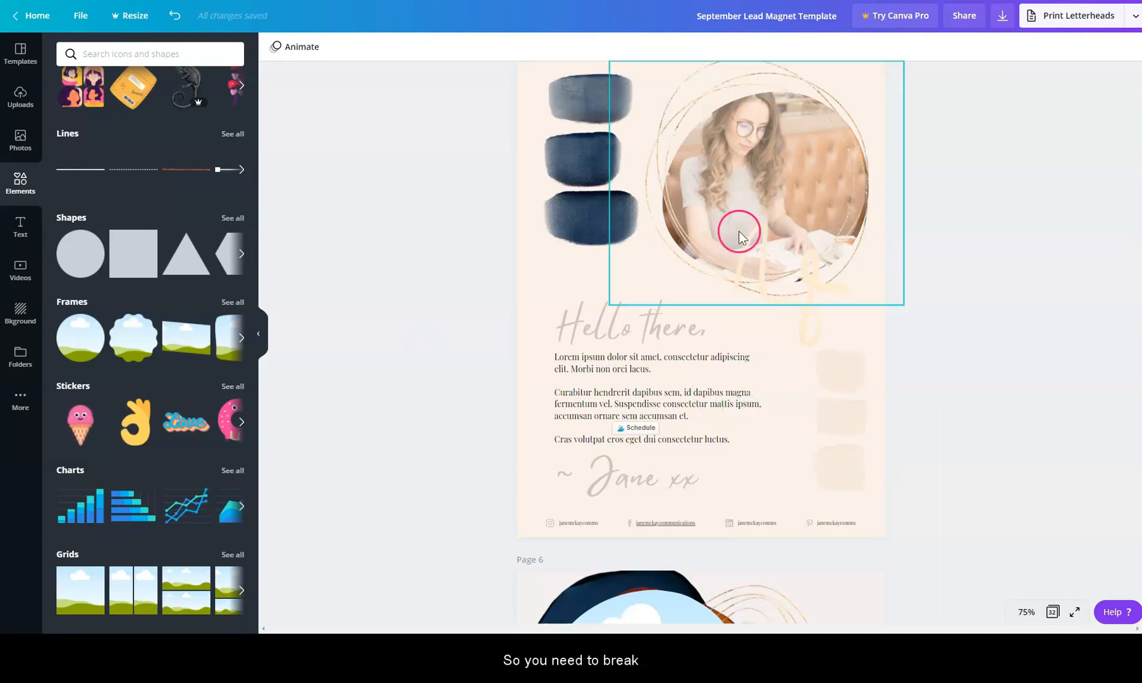
scroll(821, 143, up, 5)
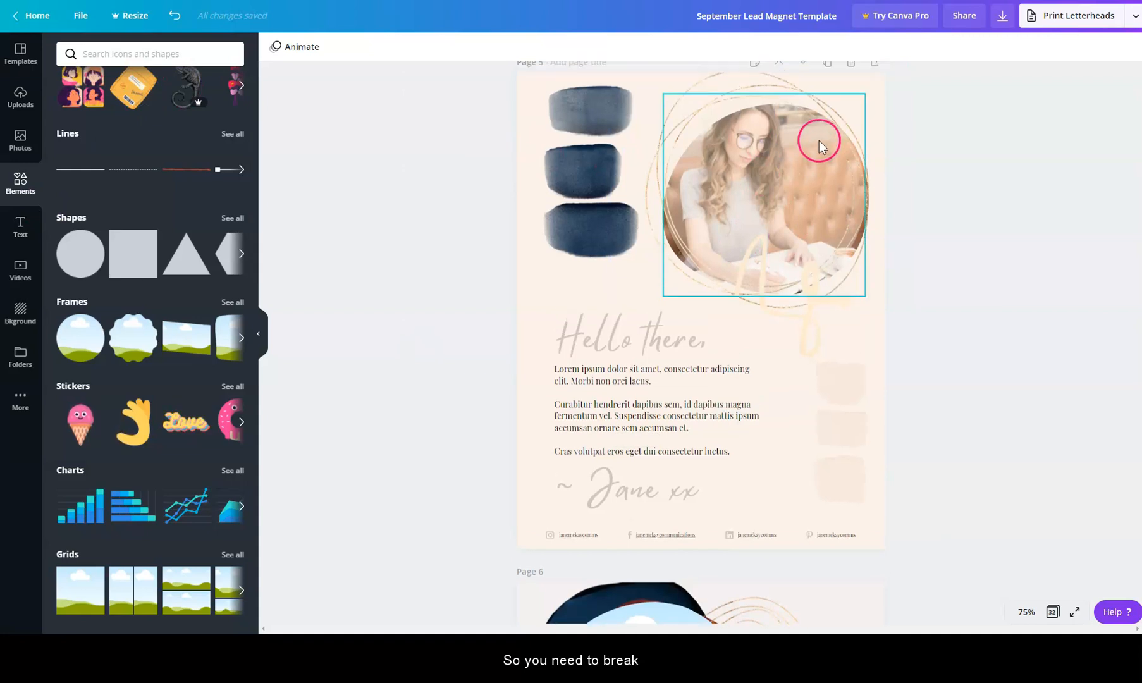
scroll(842, 310, down, 6)
scroll(657, 299, down, 5)
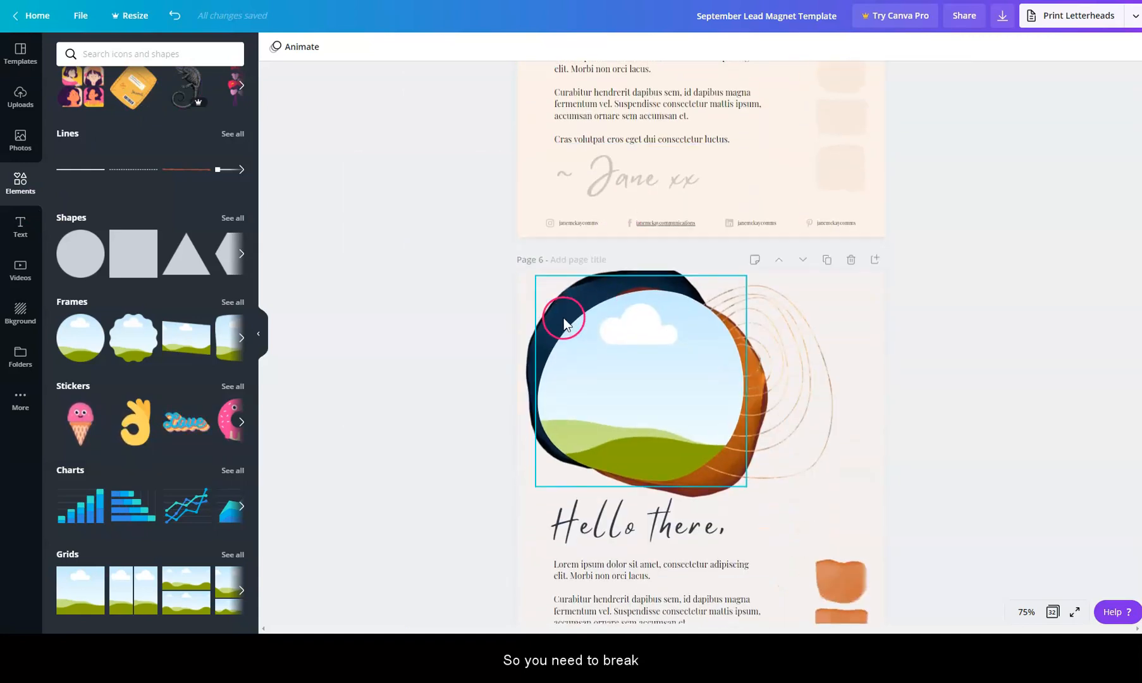
- Search the elements library for "twitter" to find an icon for page 5's footer
click(560, 223)
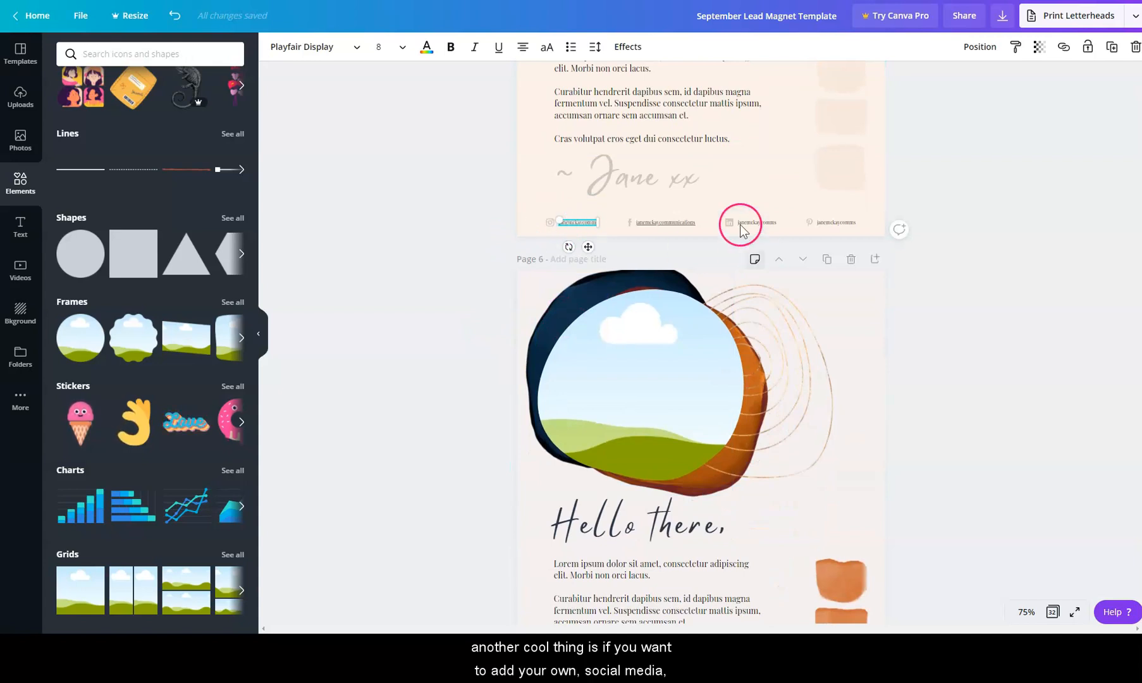
key(ctrl+equal)
key(ctrl+equal)
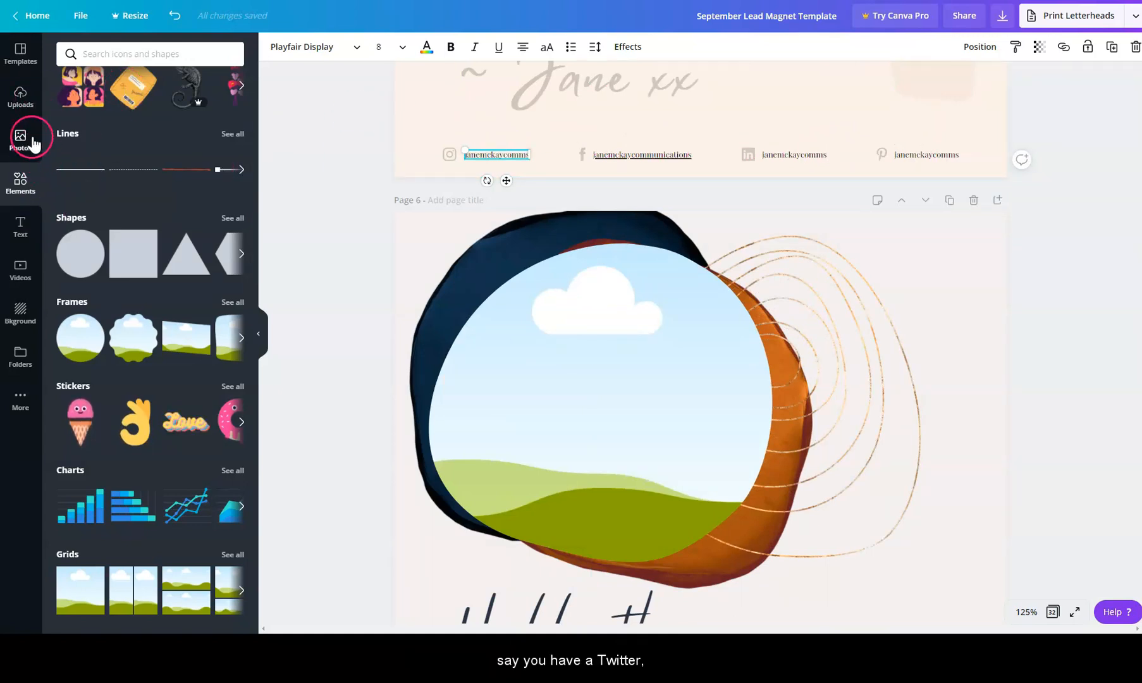
click(9, 184)
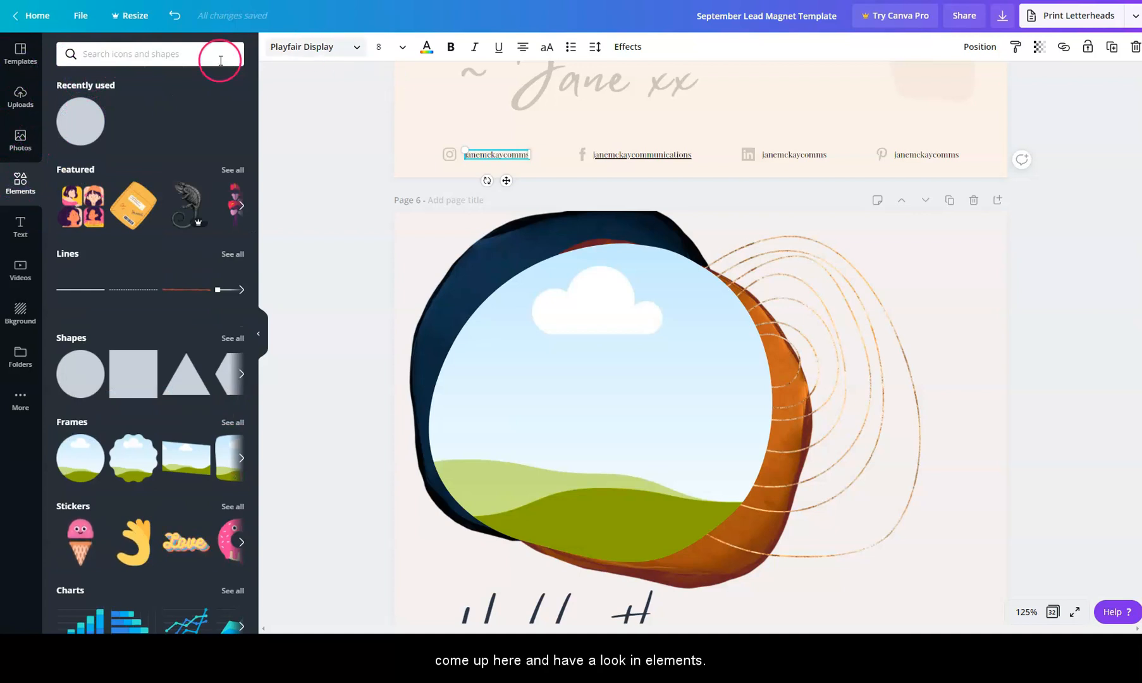
click(105, 55)
text(twitter)
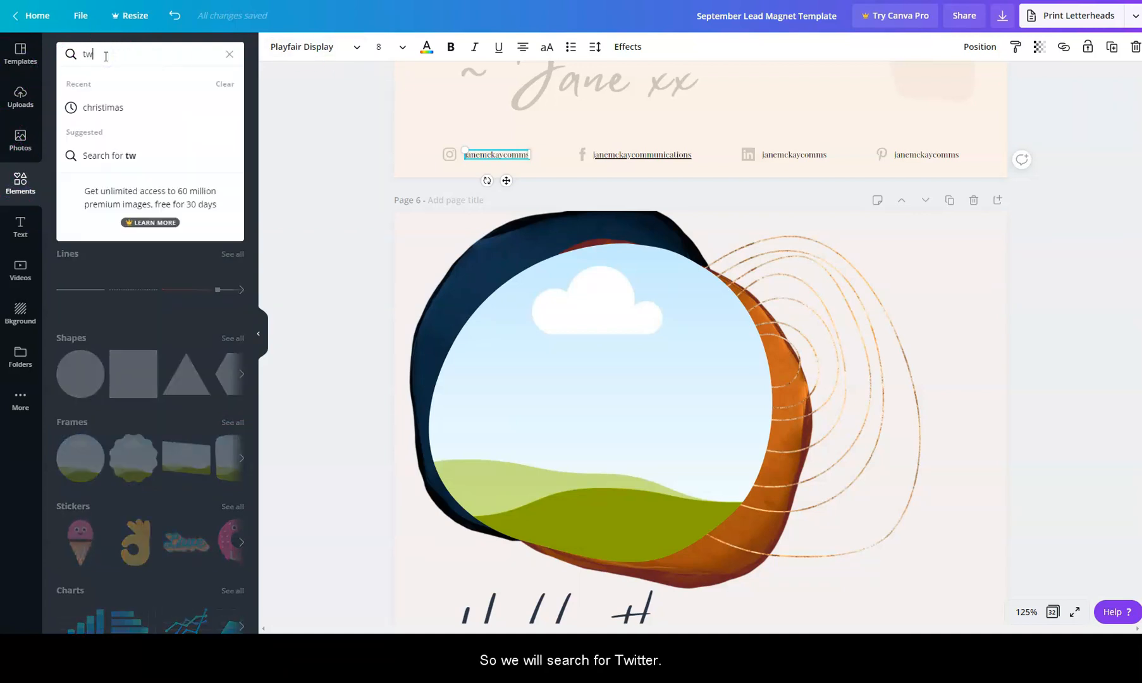
key(Return)
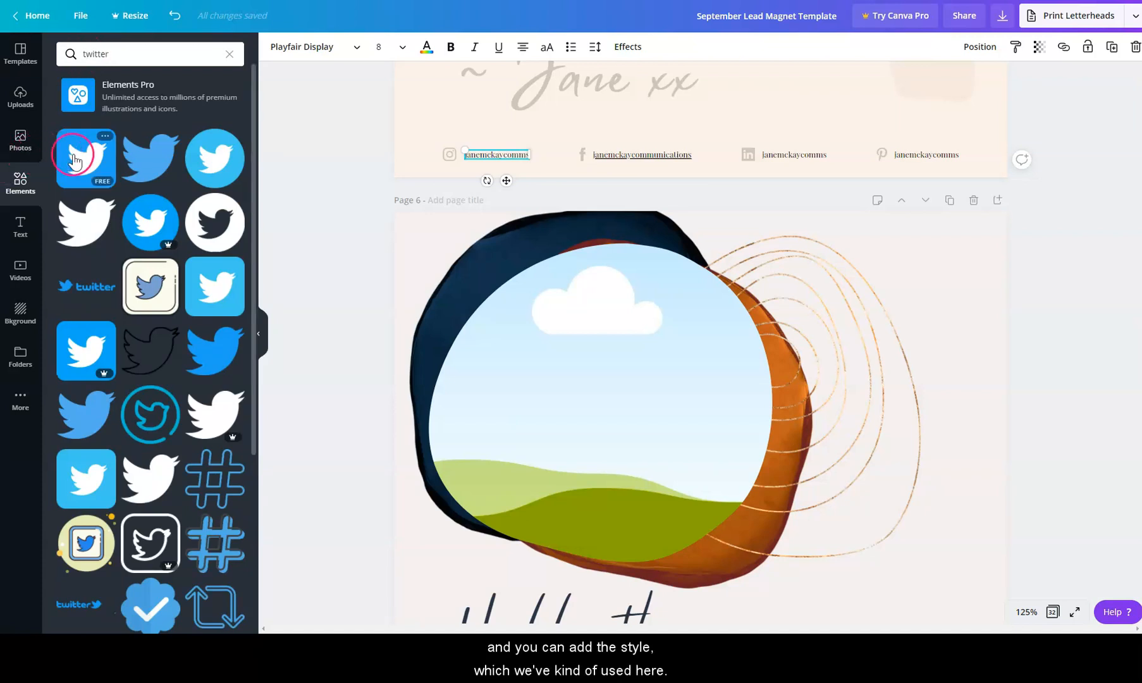
click(87, 218)
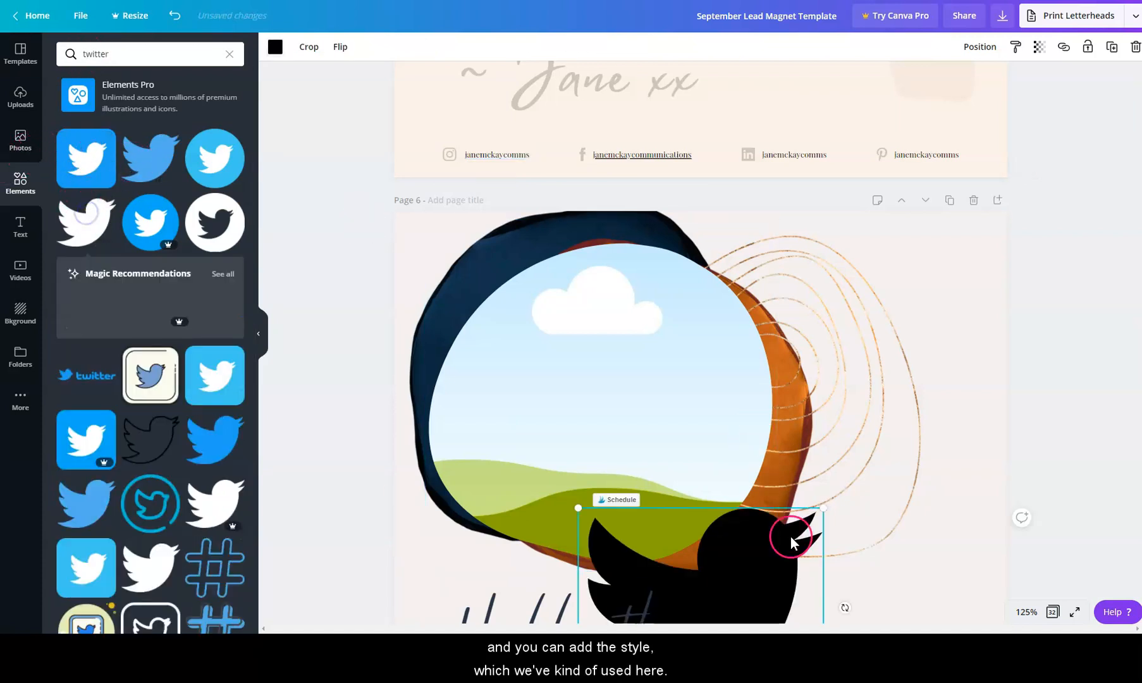
drag(782, 584, 704, 369)
key(ctrl+z)
key(ctrl+z)
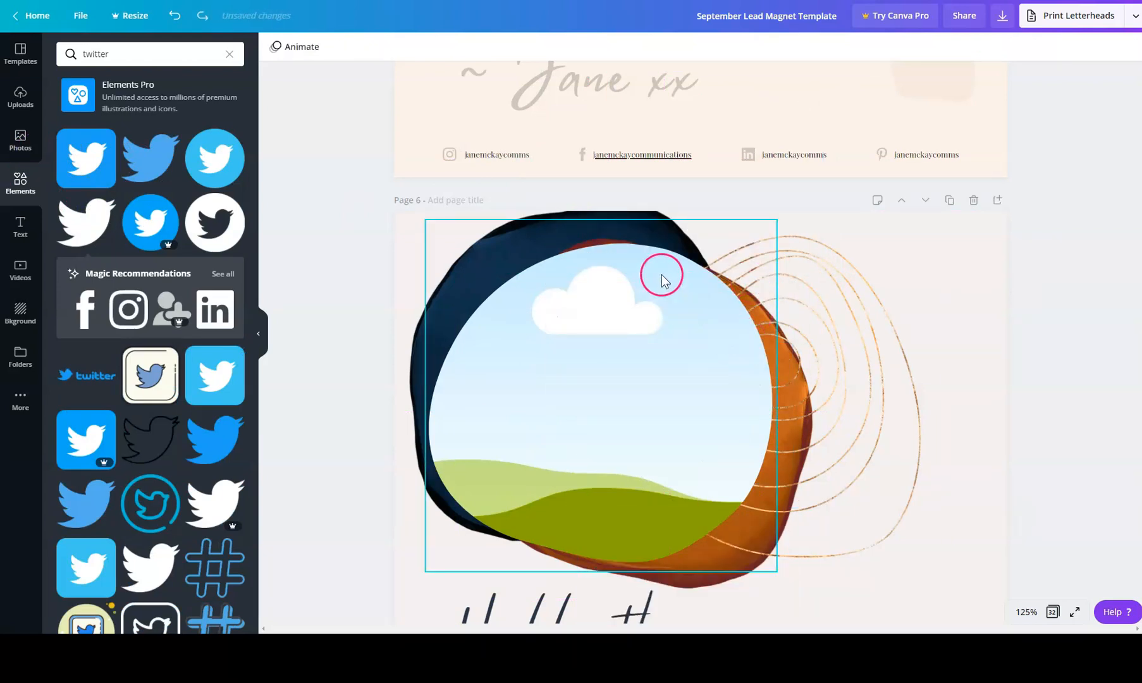
- Add the plain blue Twitter bird to page 5 and place it, scaled down, in the footer between the Facebook handle and the LinkedIn icon
scroll(662, 276, up, 5)
click(422, 384)
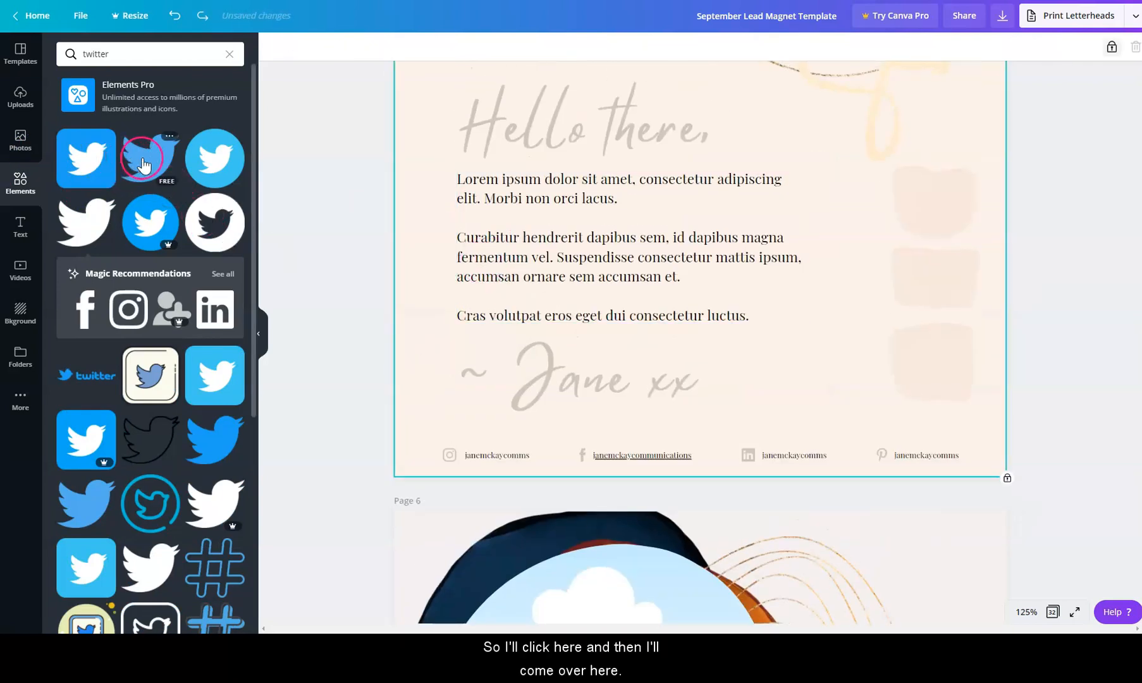
click(146, 192)
drag(683, 120, 784, 375)
drag(933, 244, 715, 459)
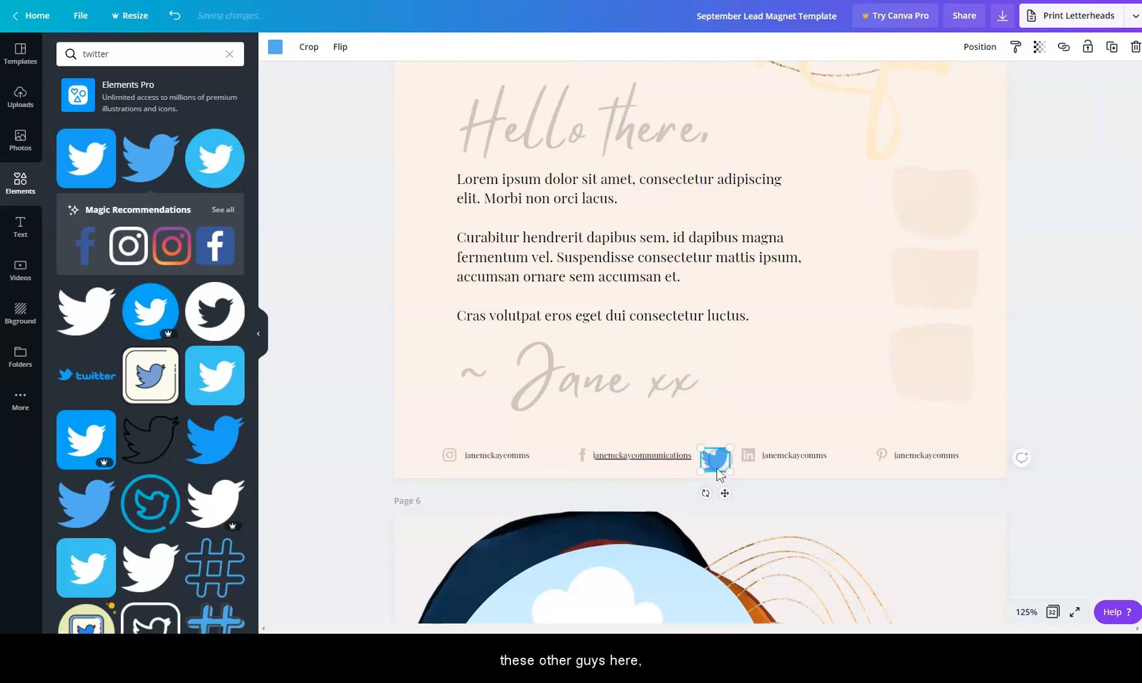
- Shrink the Twitter bird to match the other footer icons and recolor it with the greyish-beige document color
drag(701, 470, 710, 461)
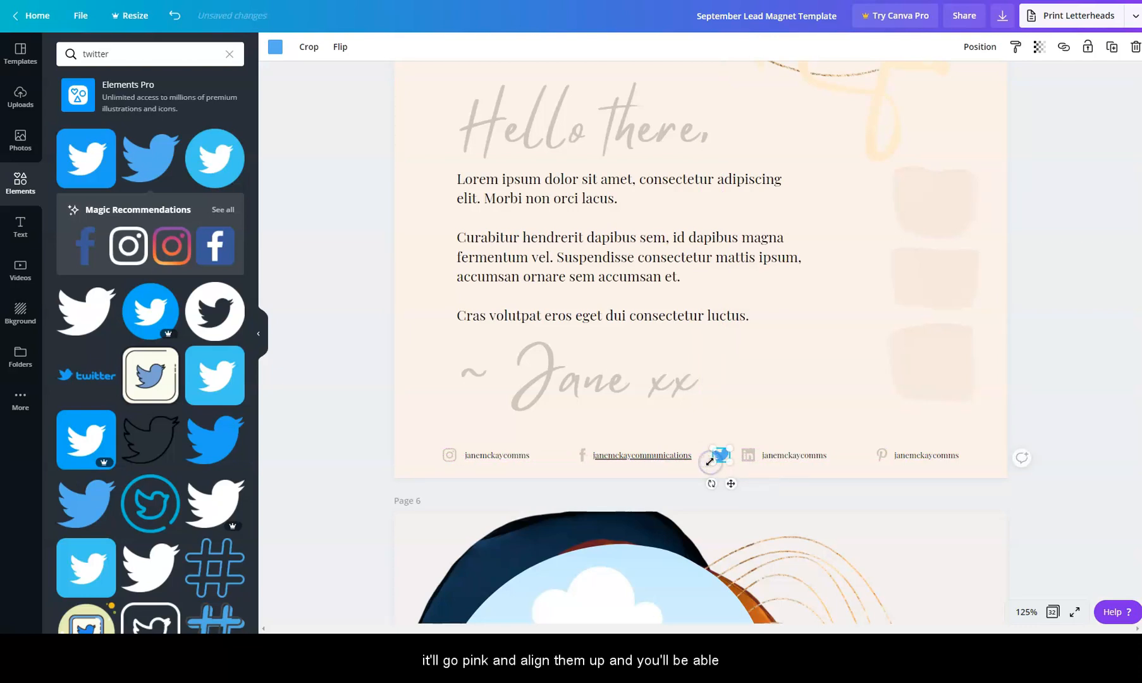
click(276, 47)
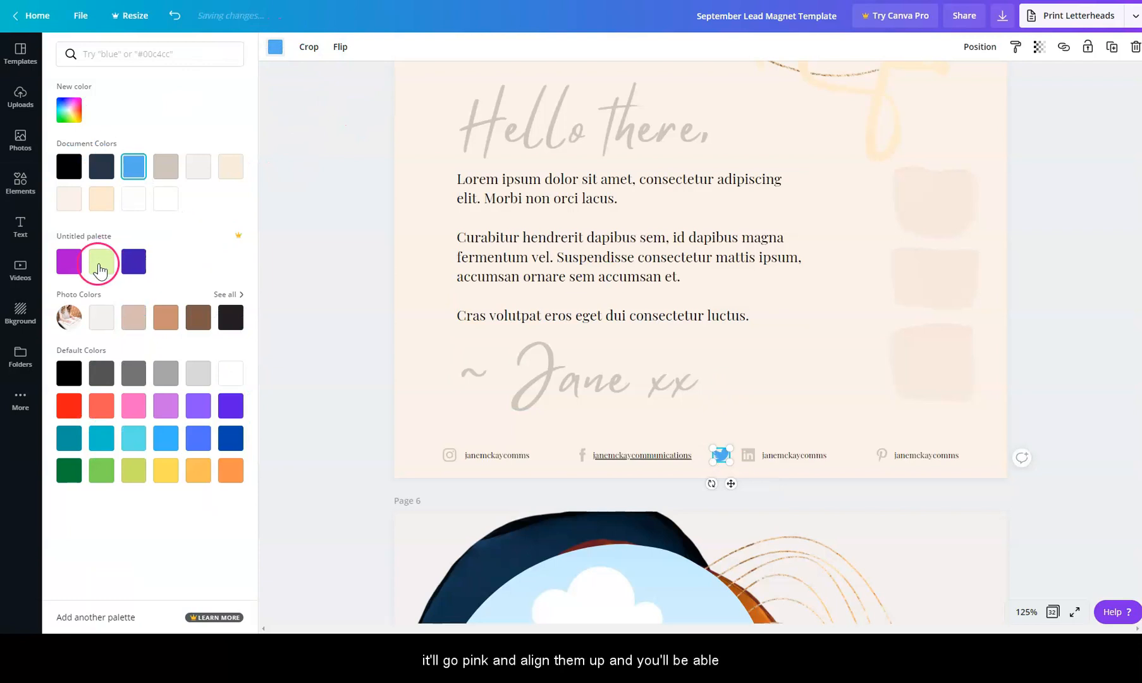
click(167, 170)
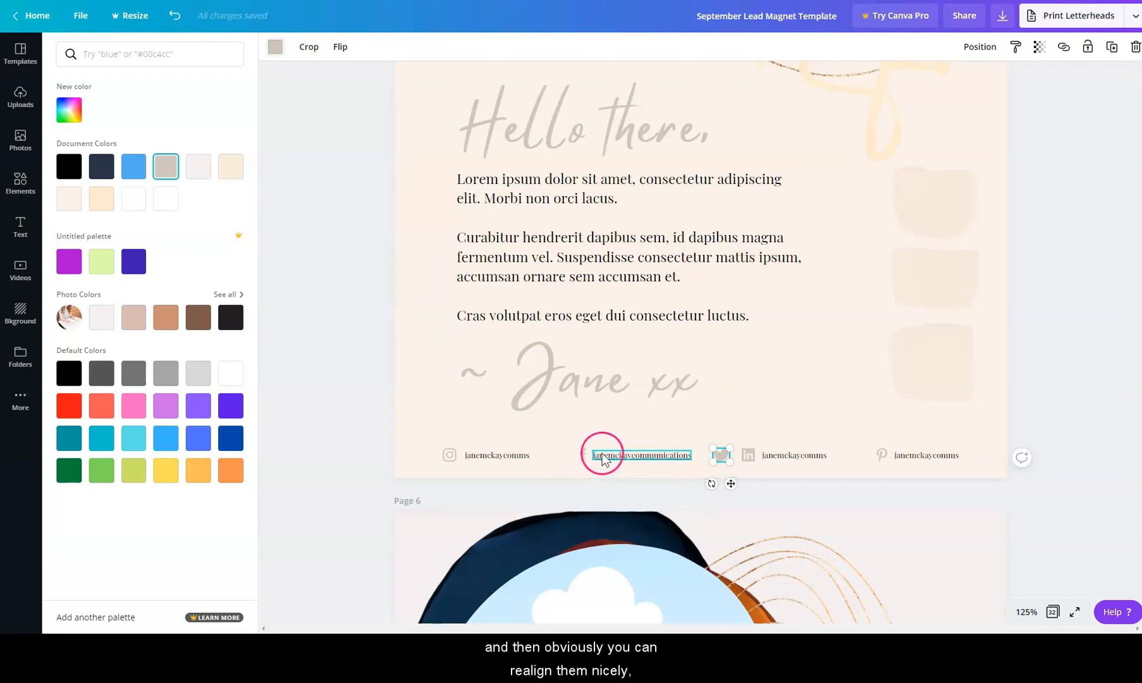
- Space all social media icons and handles in page 5's footer evenly in the horizontal direction
click(644, 459)
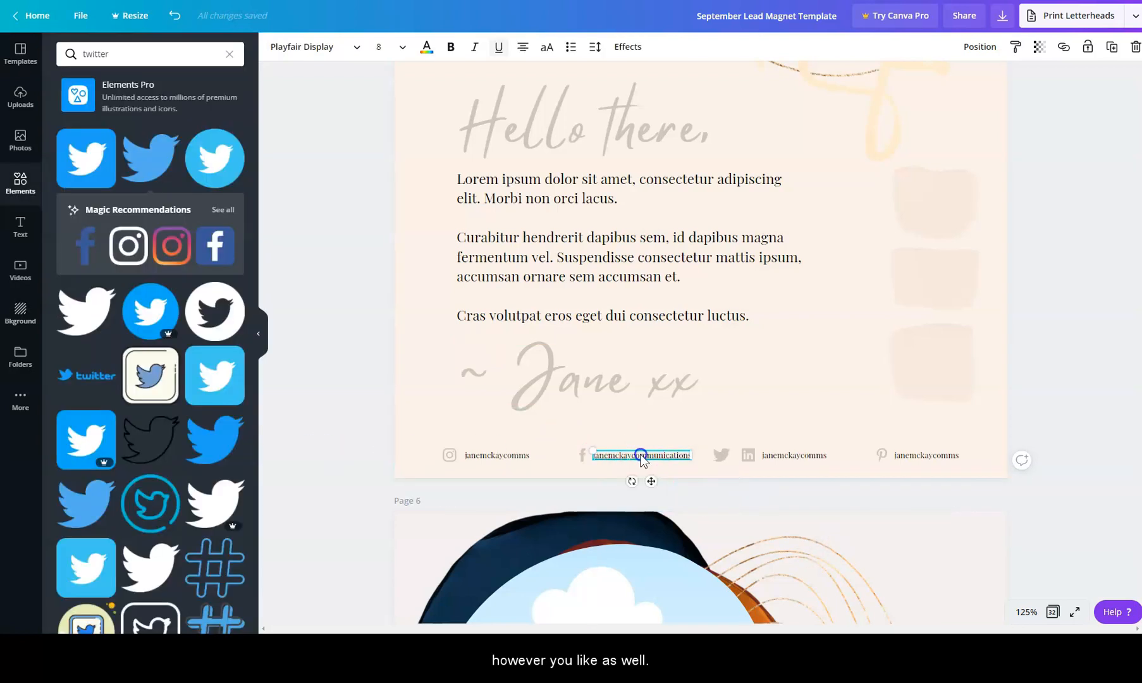
drag(422, 450, 960, 462)
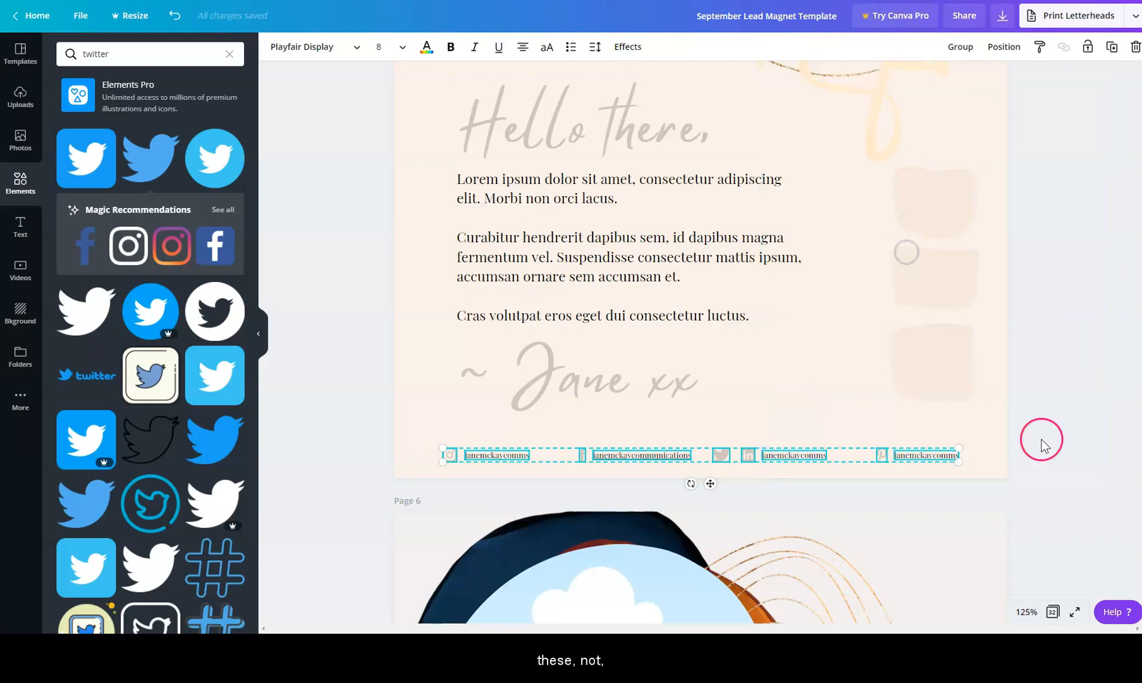
click(1002, 48)
click(942, 268)
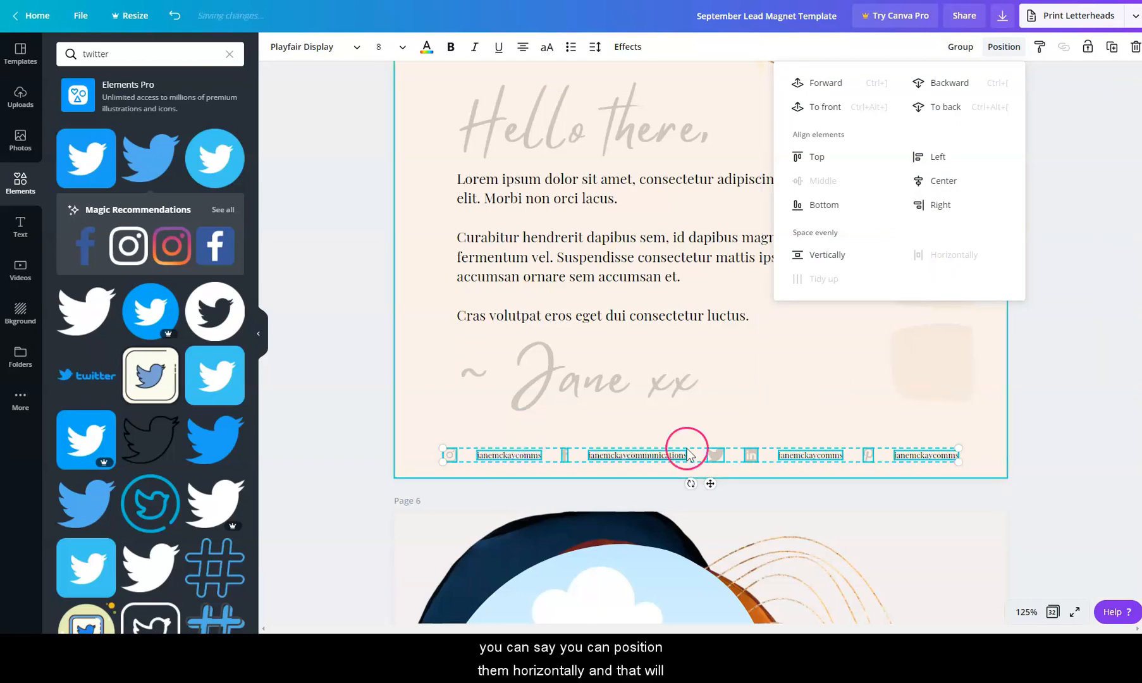
- Move the Facebook handle above the Instagram handle, and shift the faded brush-stroke image up and lock it
click(586, 434)
drag(586, 467, 487, 438)
drag(816, 456, 788, 316)
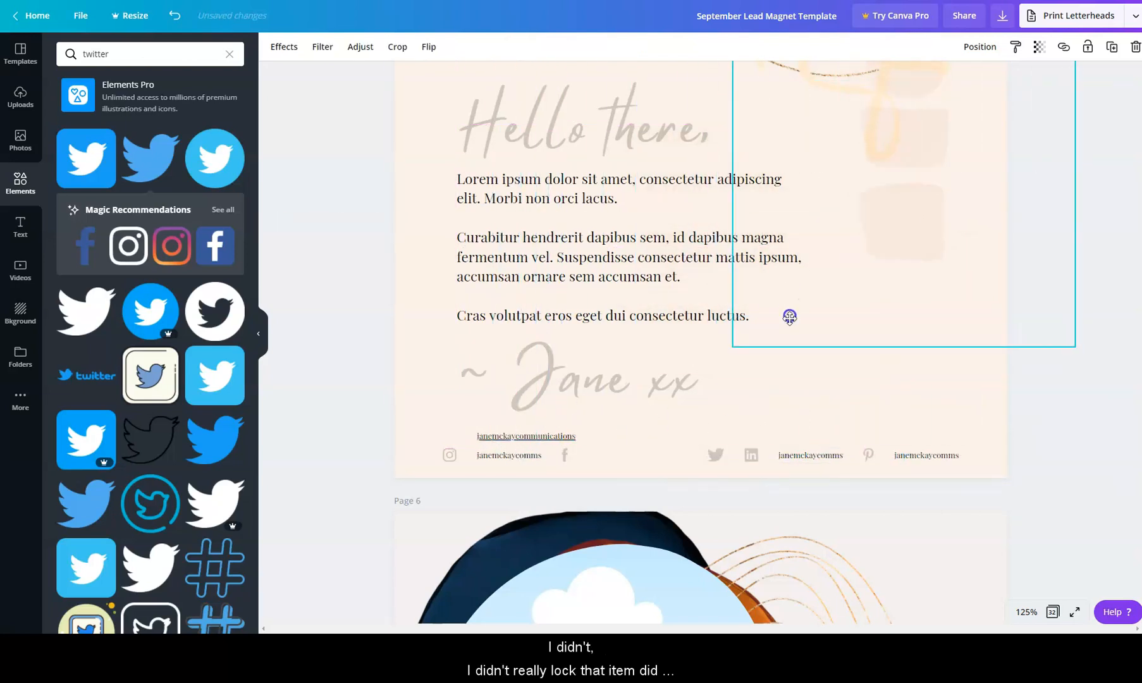
click(1088, 50)
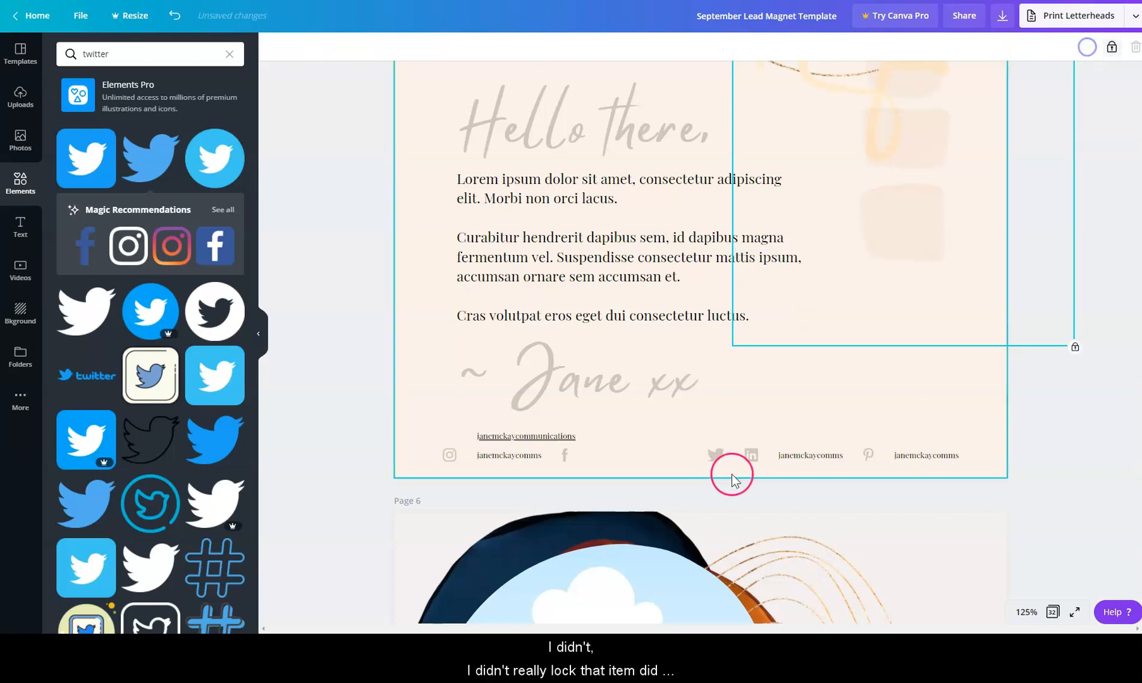
- Stack the Facebook and Pinterest handles above the LinkedIn handle, and place the Instagram handle just below it
drag(518, 446, 823, 432)
click(844, 454)
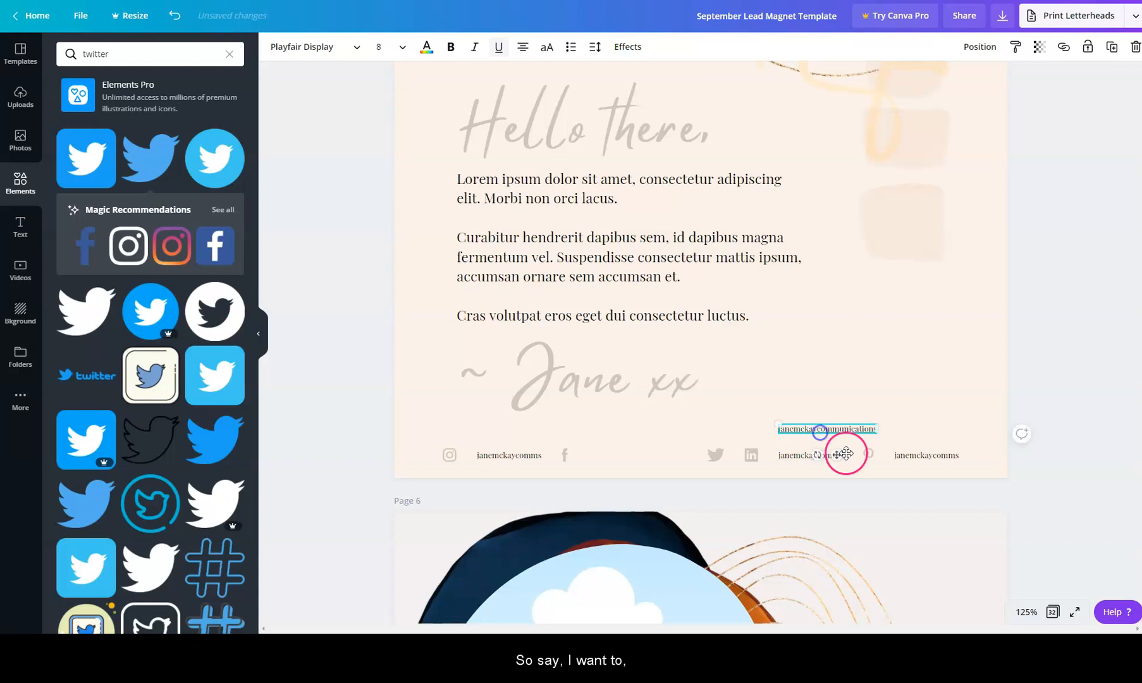
click(942, 457)
drag(941, 457, 827, 409)
click(510, 460)
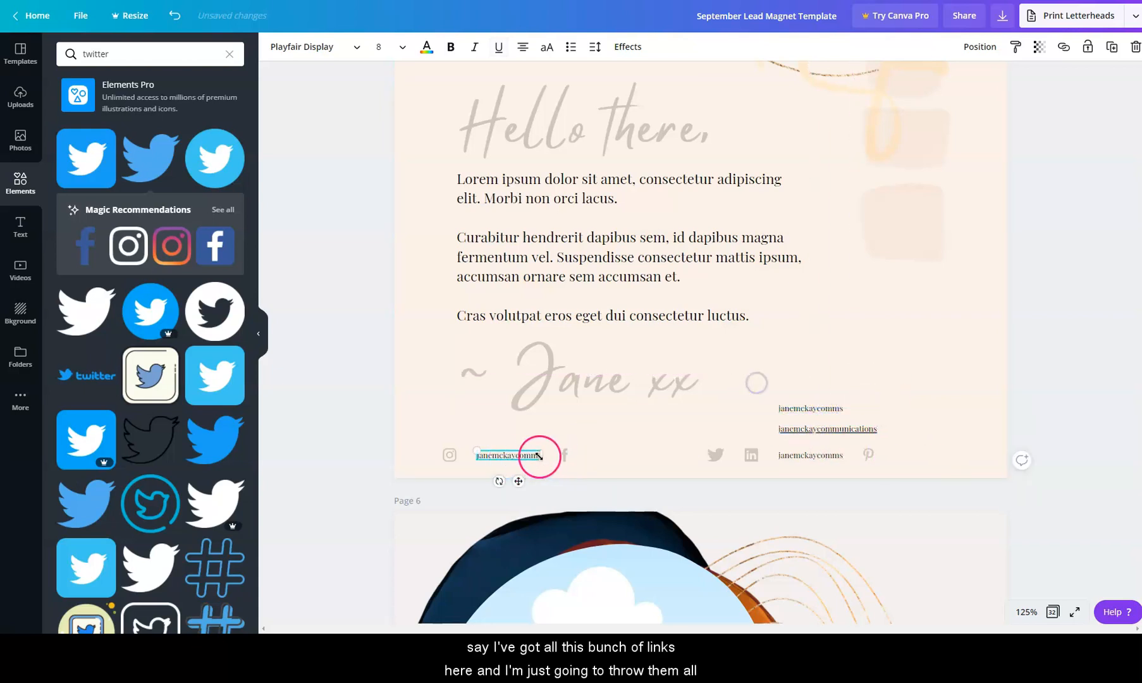
drag(519, 481, 829, 469)
- Delete the handwritten signature text above page 5's footer
click(764, 427)
click(756, 406)
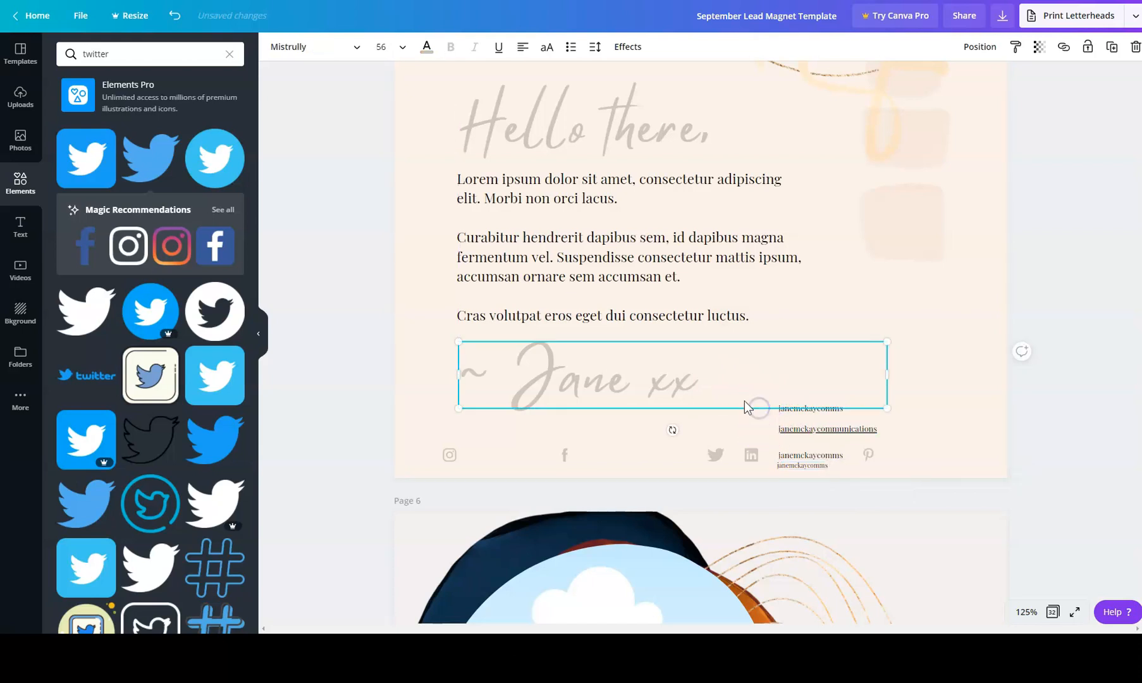
key(Delete)
- Select the four stacked handles without the LinkedIn icon and space them evenly in the vertical direction
drag(733, 389, 816, 475)
shift+click(751, 454)
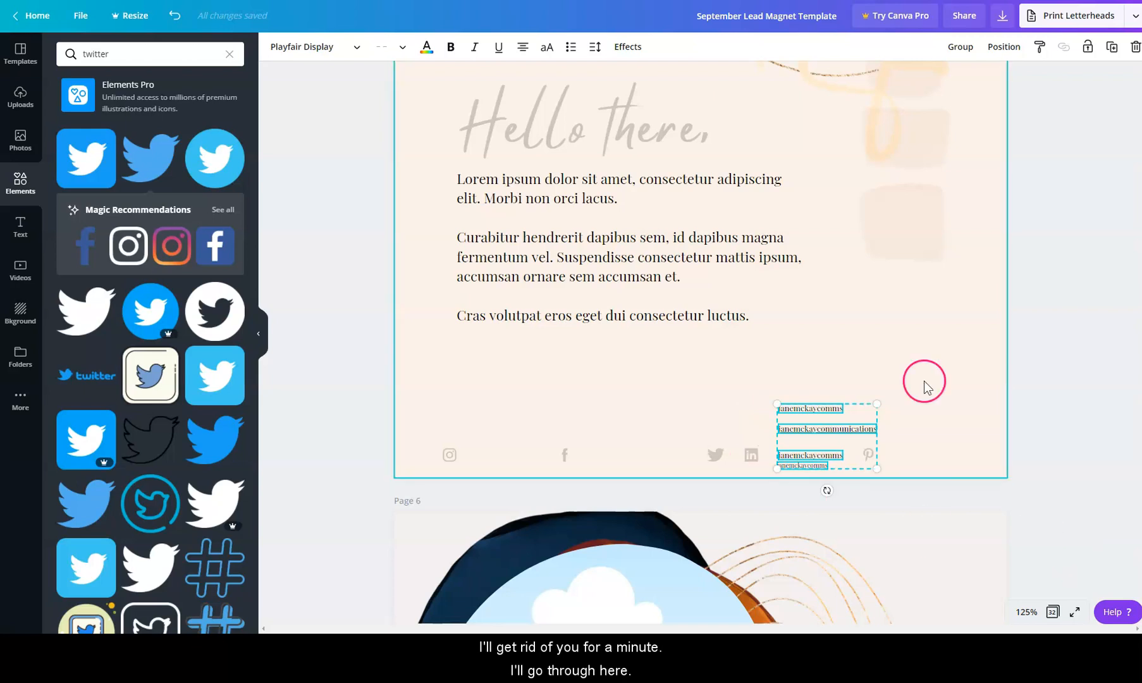
shift+click(754, 456)
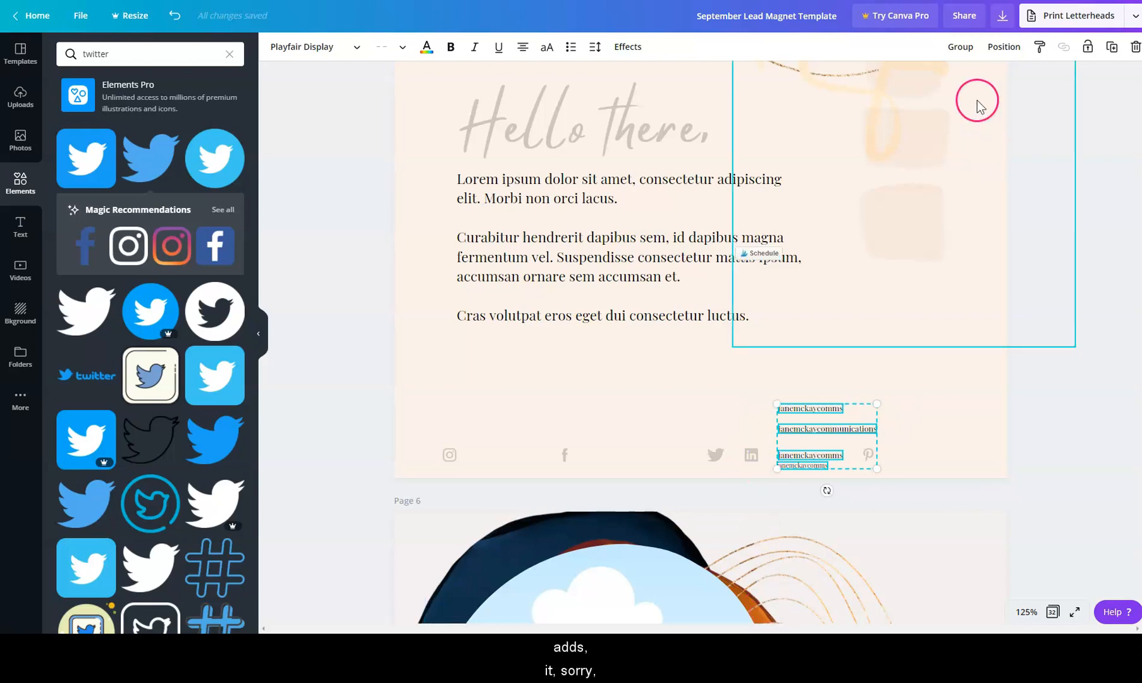
click(1002, 47)
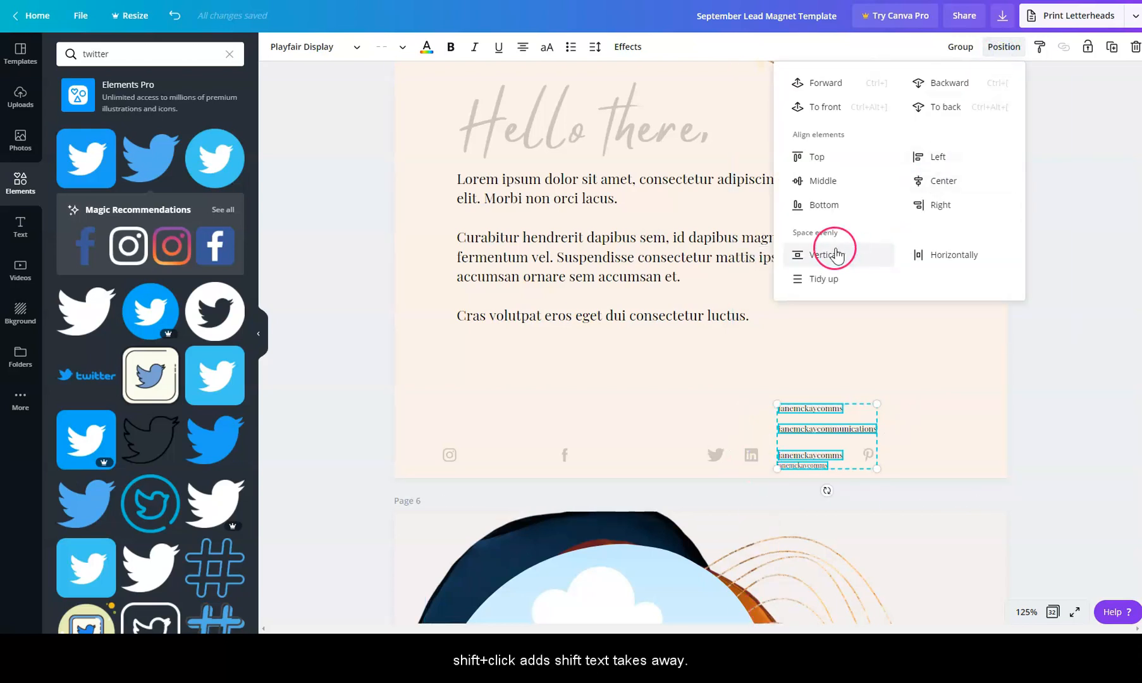
click(825, 258)
- Try horizontal spacing and Tidy up on the four stacked handles, and align them to the left
click(919, 259)
click(921, 261)
click(834, 277)
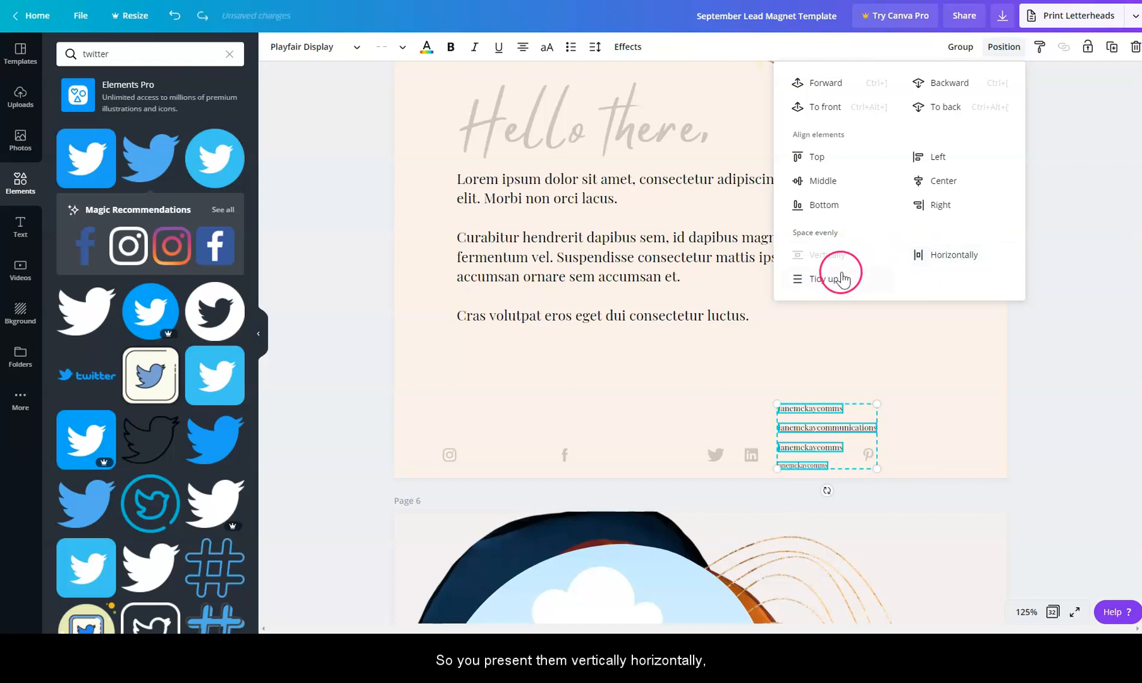
click(812, 285)
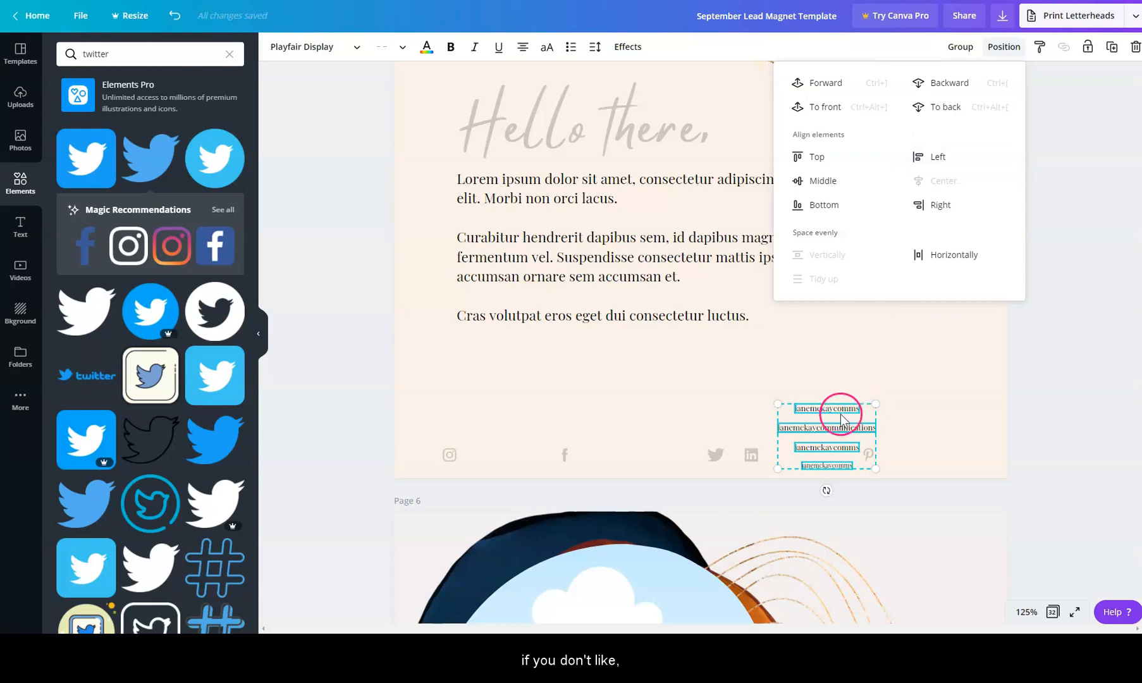
click(918, 159)
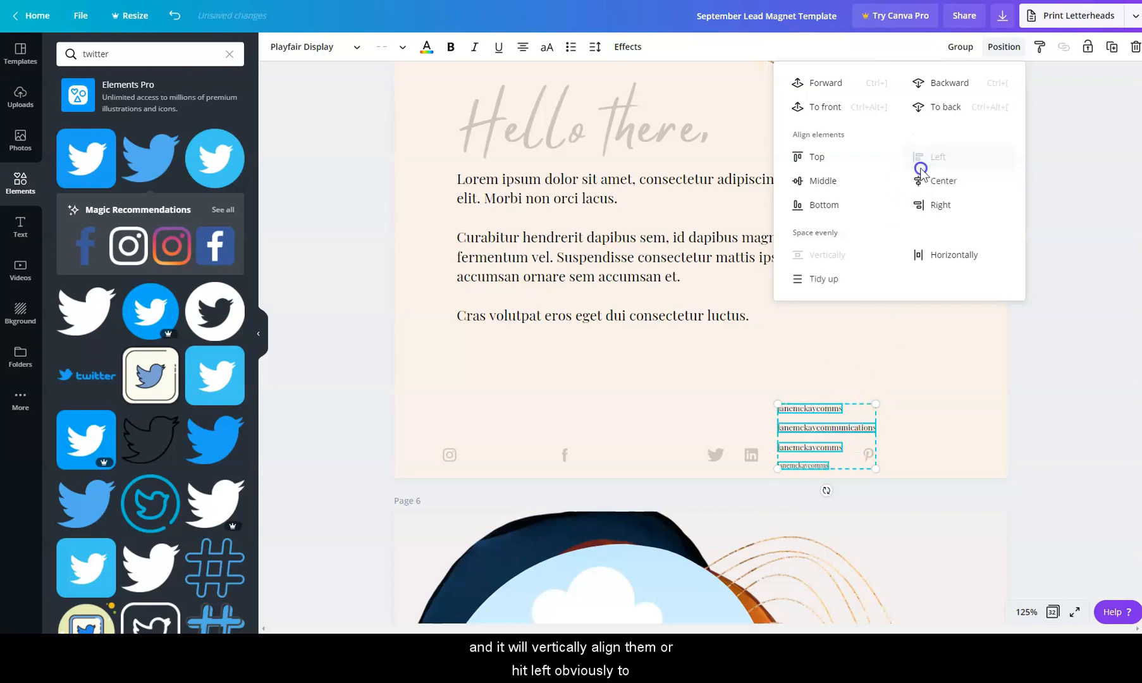
click(710, 340)
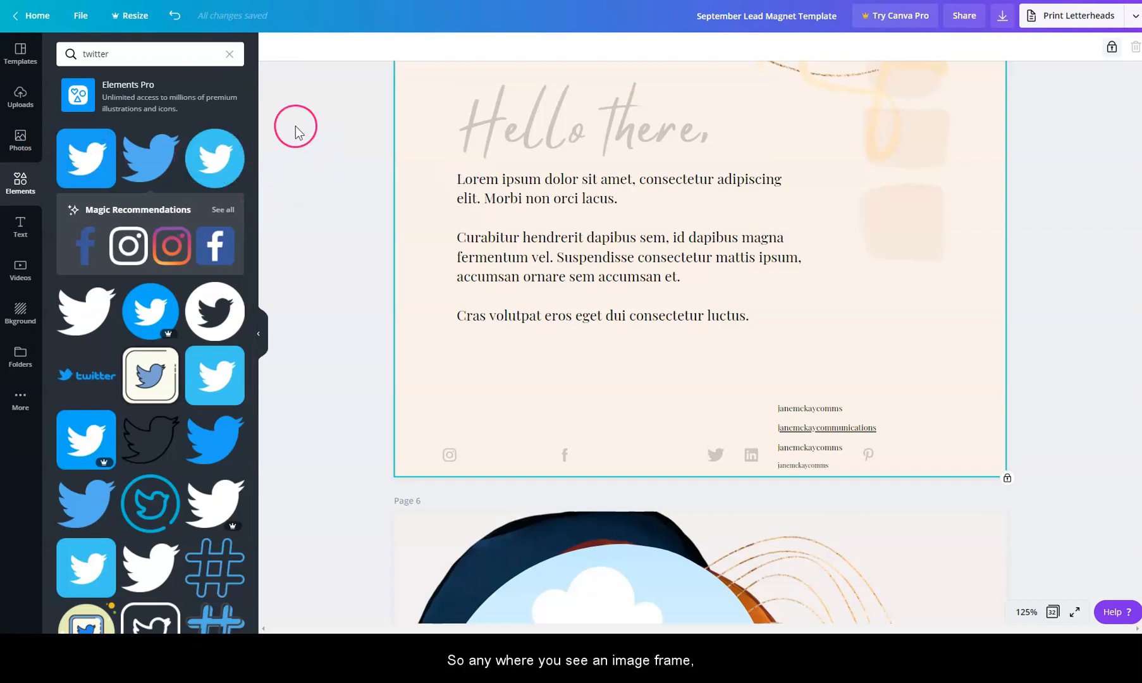
- Fill page 6's circular image frame with the uploaded photo of the woman working at a laptop
click(230, 55)
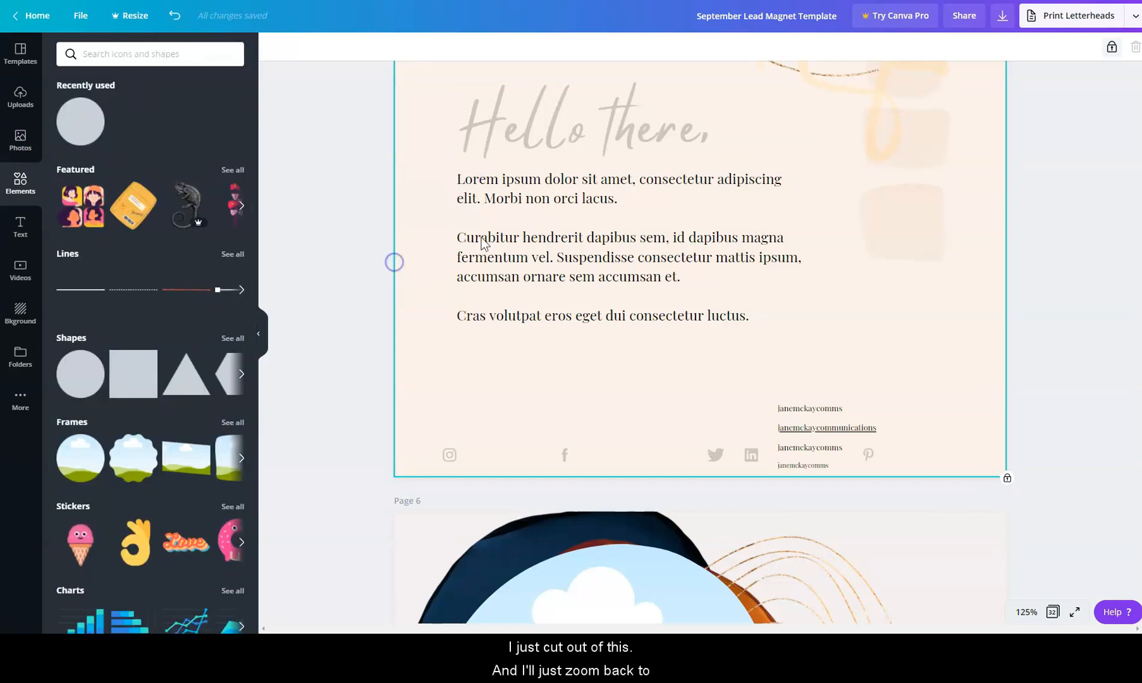
scroll(905, 296, down, 3)
scroll(905, 296, down, 3)
click(1026, 612)
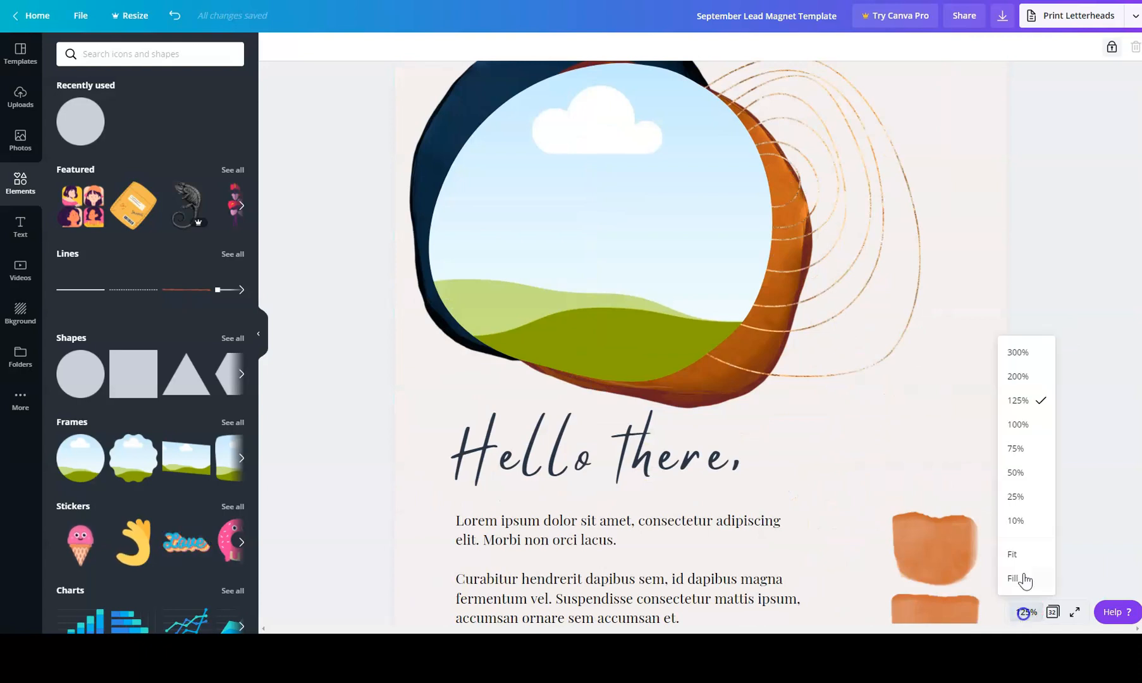
click(1018, 450)
click(642, 283)
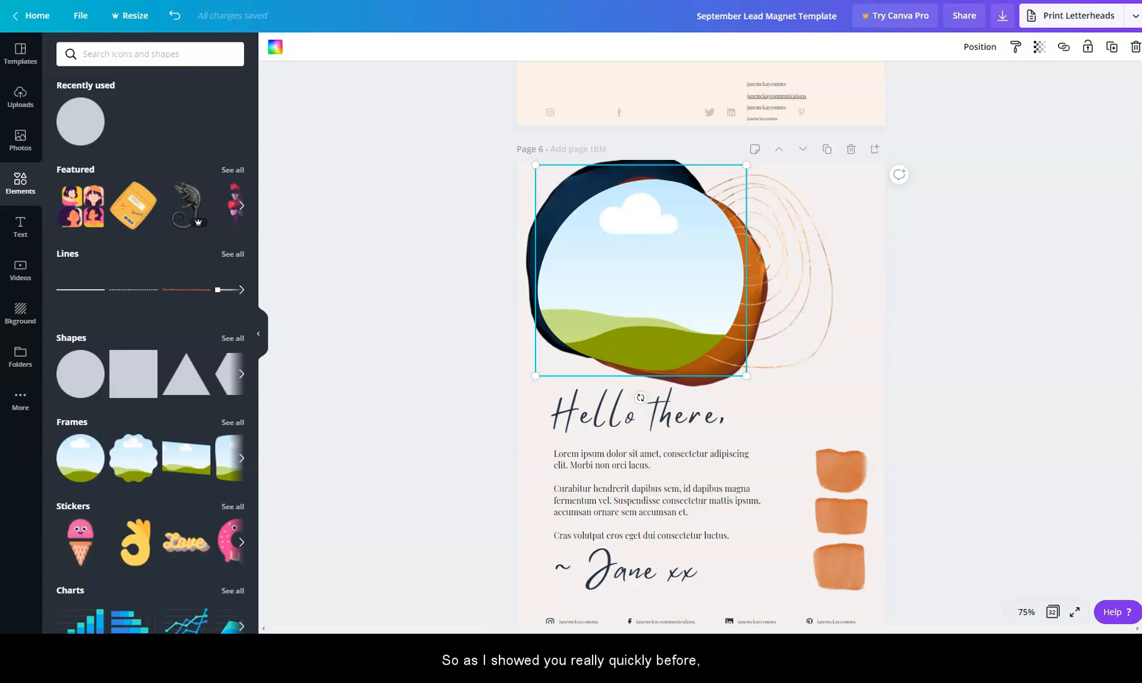
click(21, 98)
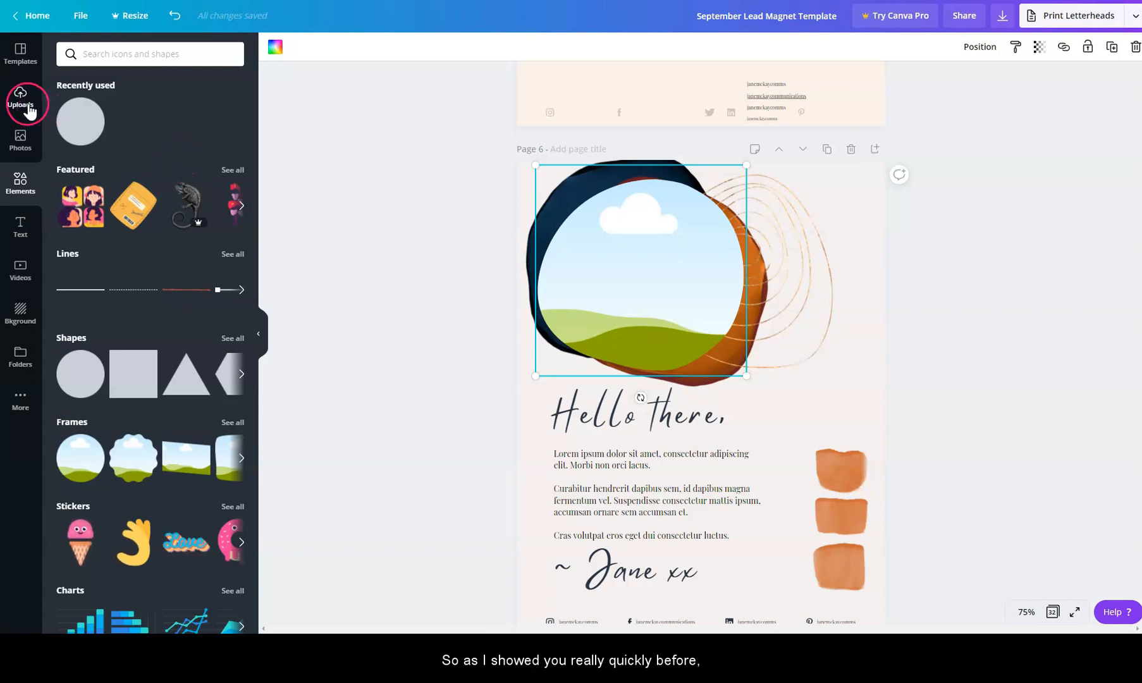
click(145, 57)
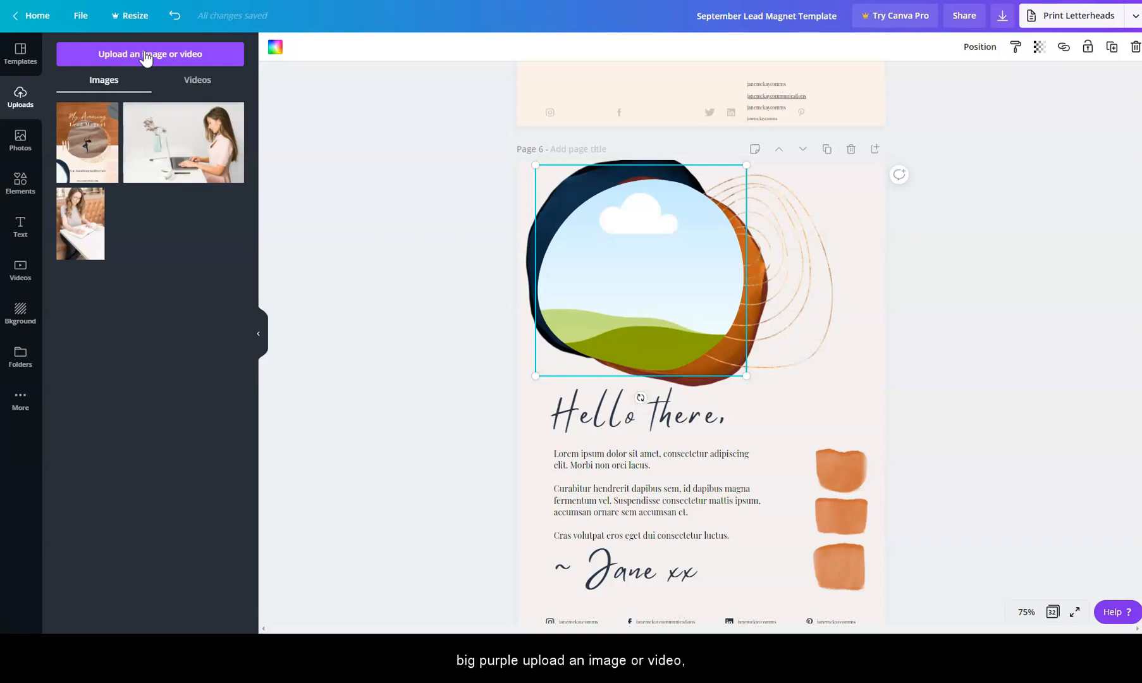
click(571, 144)
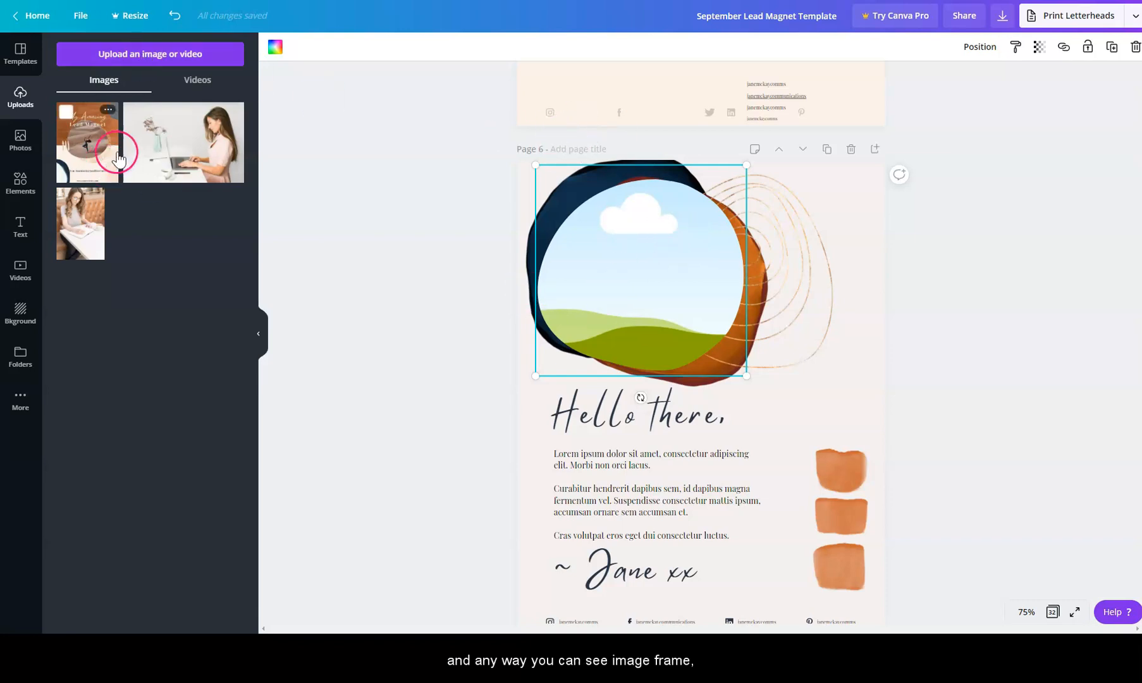
drag(229, 111, 632, 257)
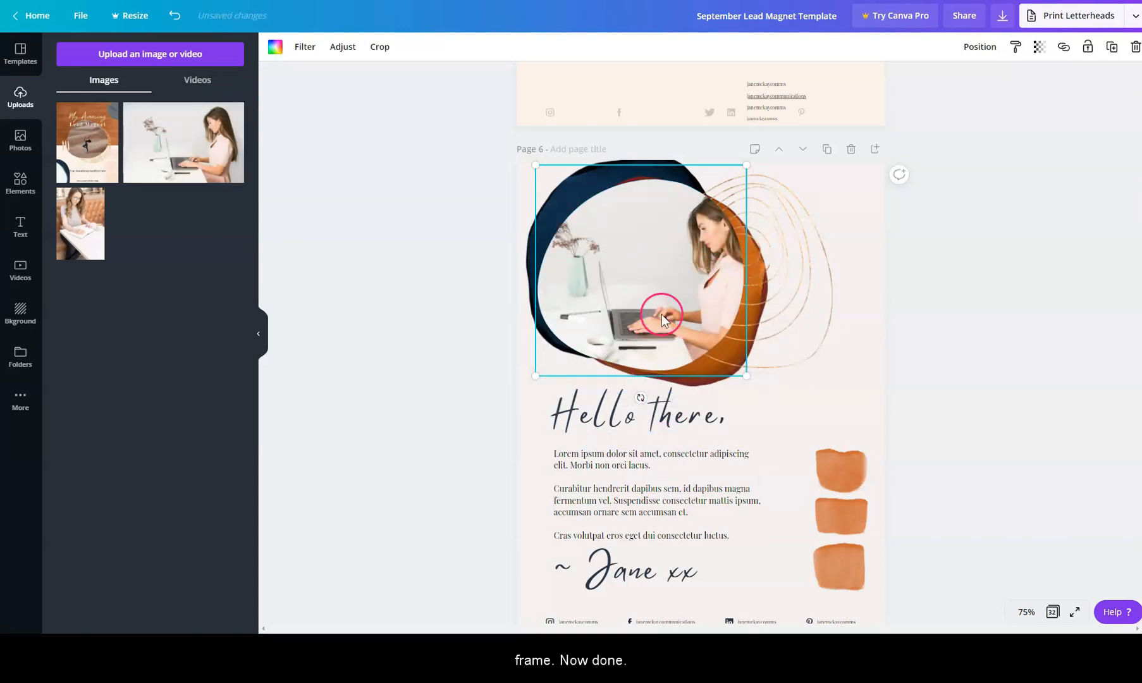
- Reposition the laptop photo inside page 6's circular frame so the woman sits closer to the frame's center
double_click(663, 287)
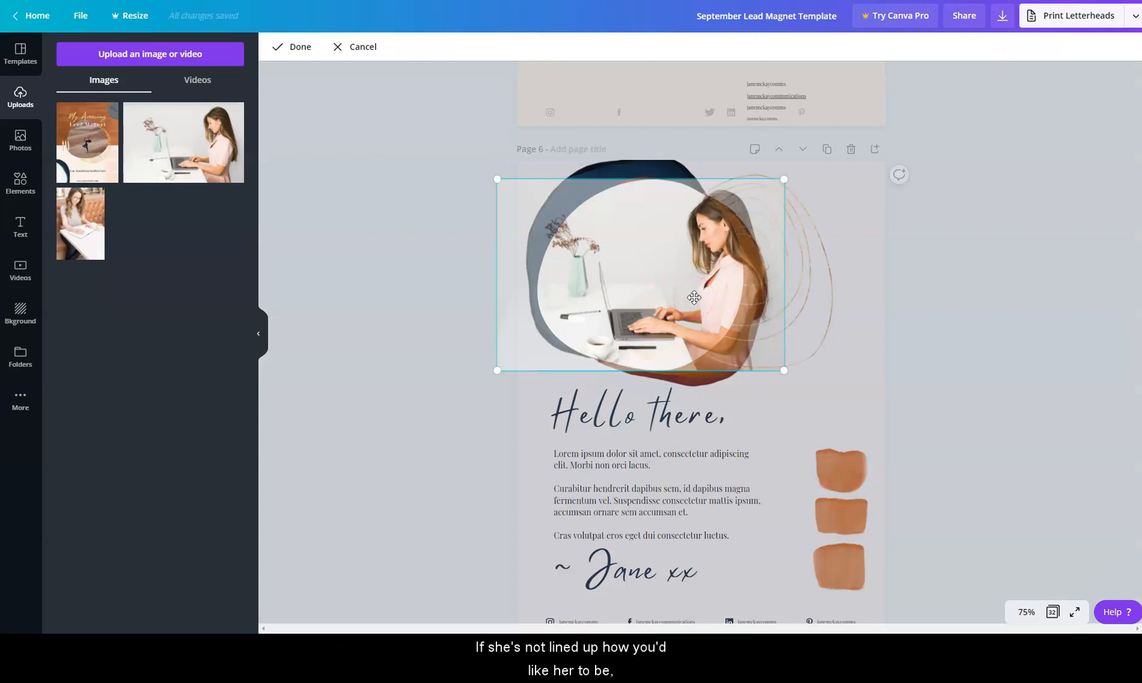
click(453, 325)
drag(711, 277, 669, 282)
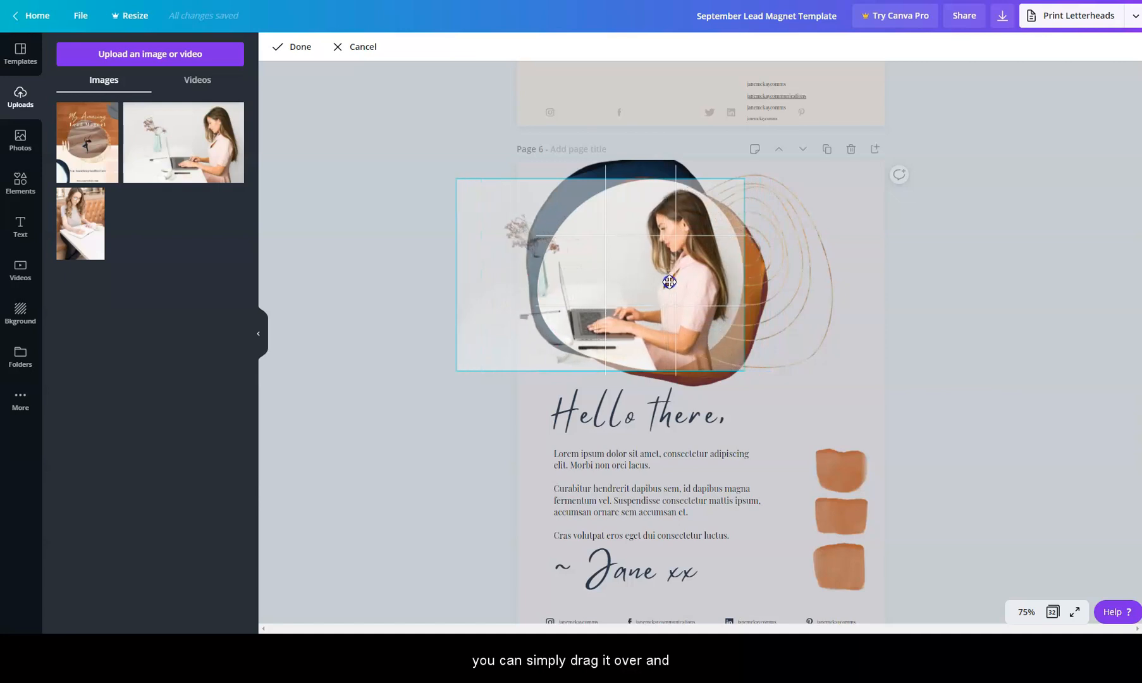
click(917, 280)
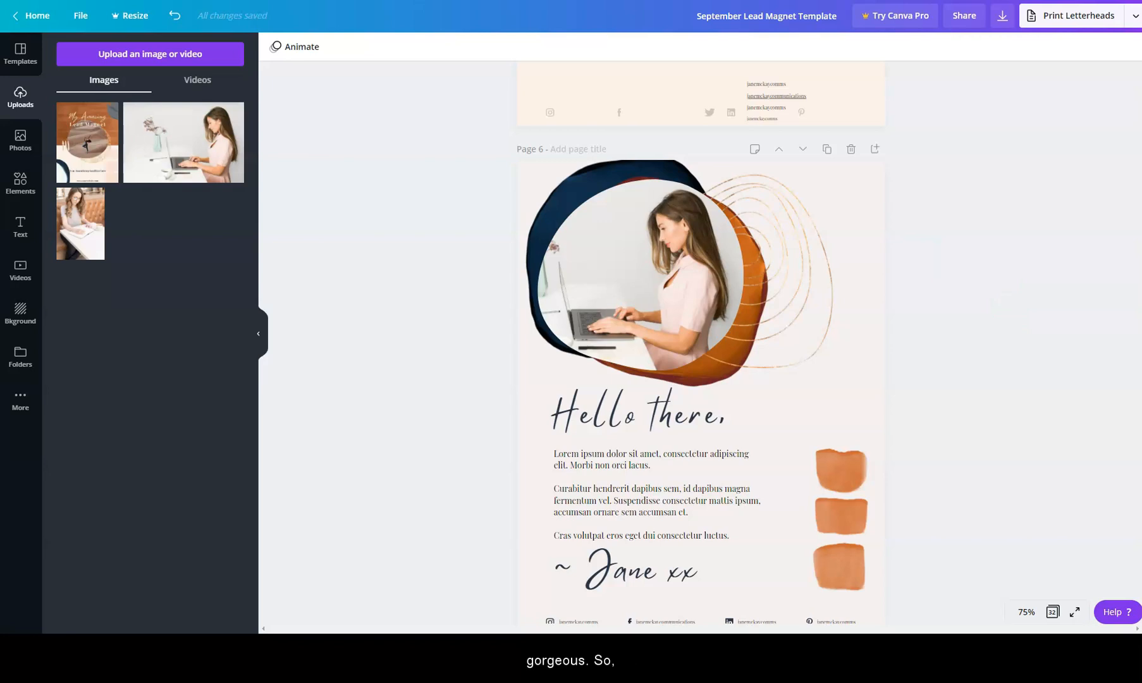
click(692, 289)
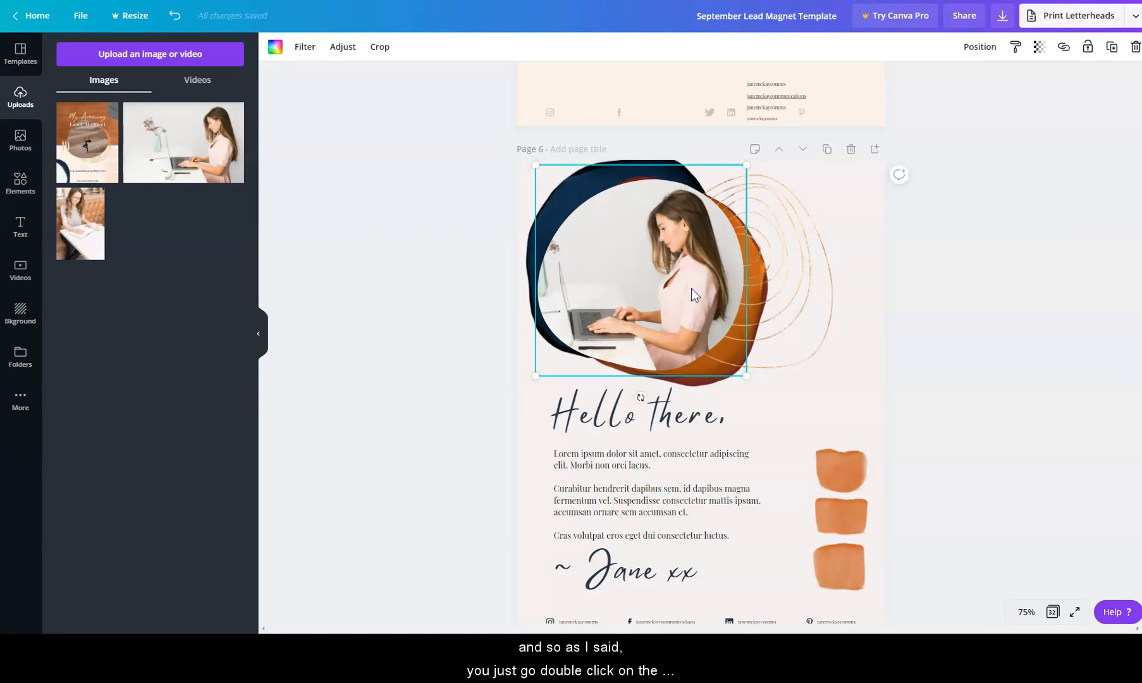
double_click(692, 289)
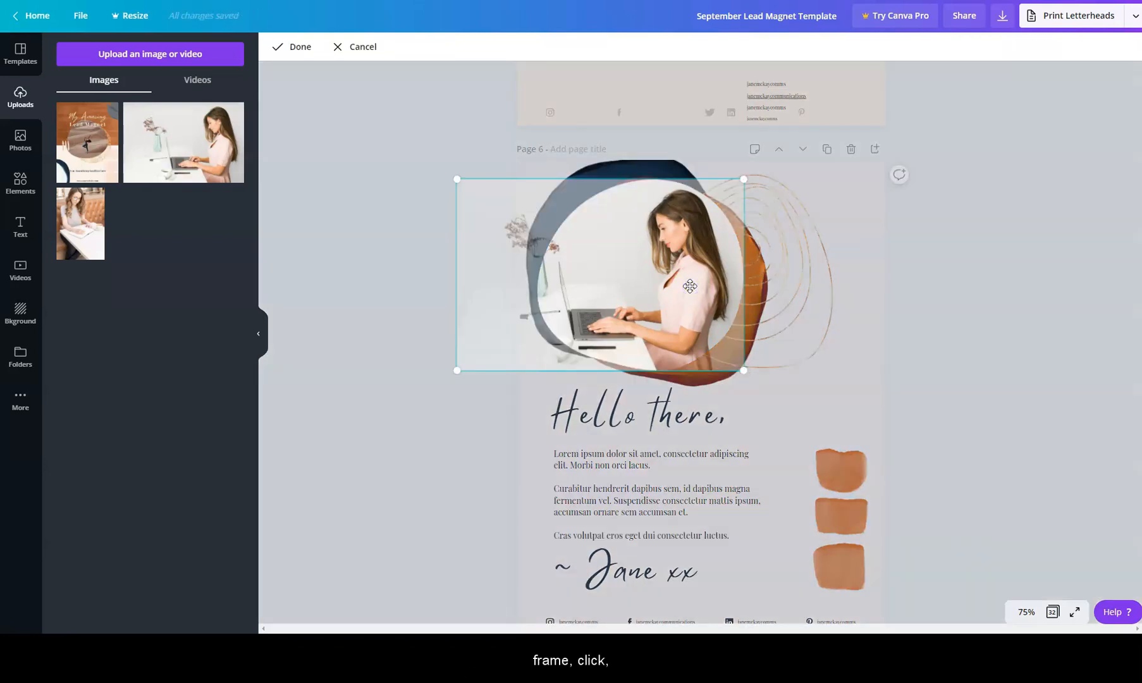
mouse_move(624, 277)
mouse_down()
mouse_move(643, 275)
mouse_move(631, 279)
mouse_up()
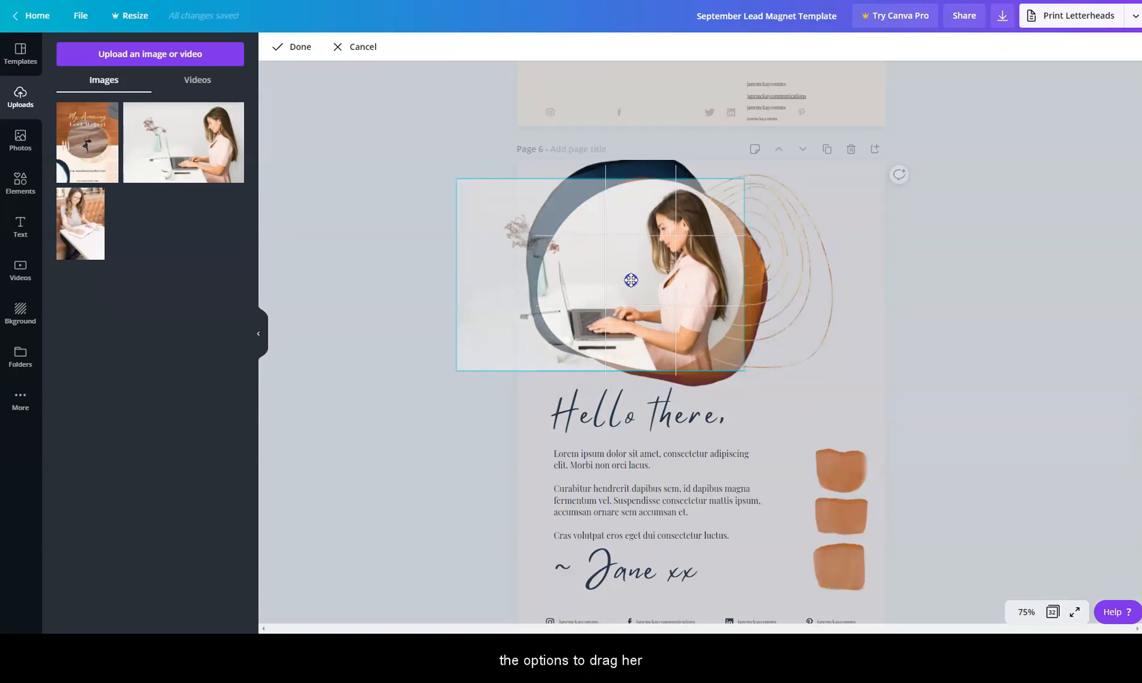
click(830, 408)
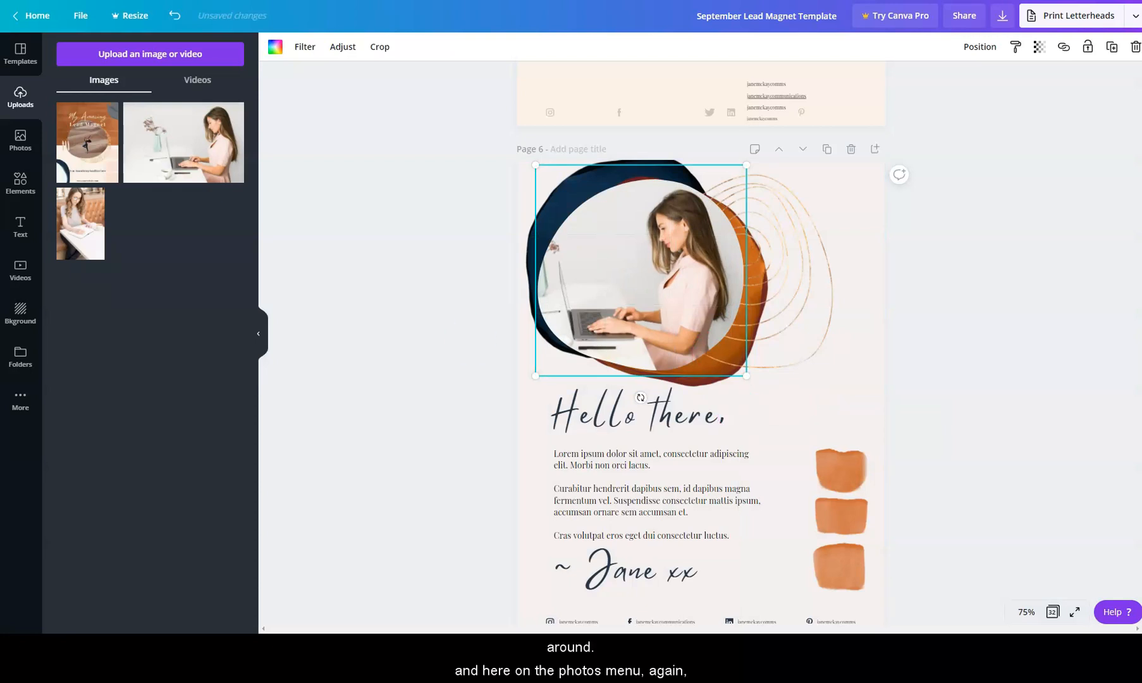
- Search the photo library for "woman" and fill page 6's circular frame with the smiling woman wearing sunglasses on her head
click(21, 139)
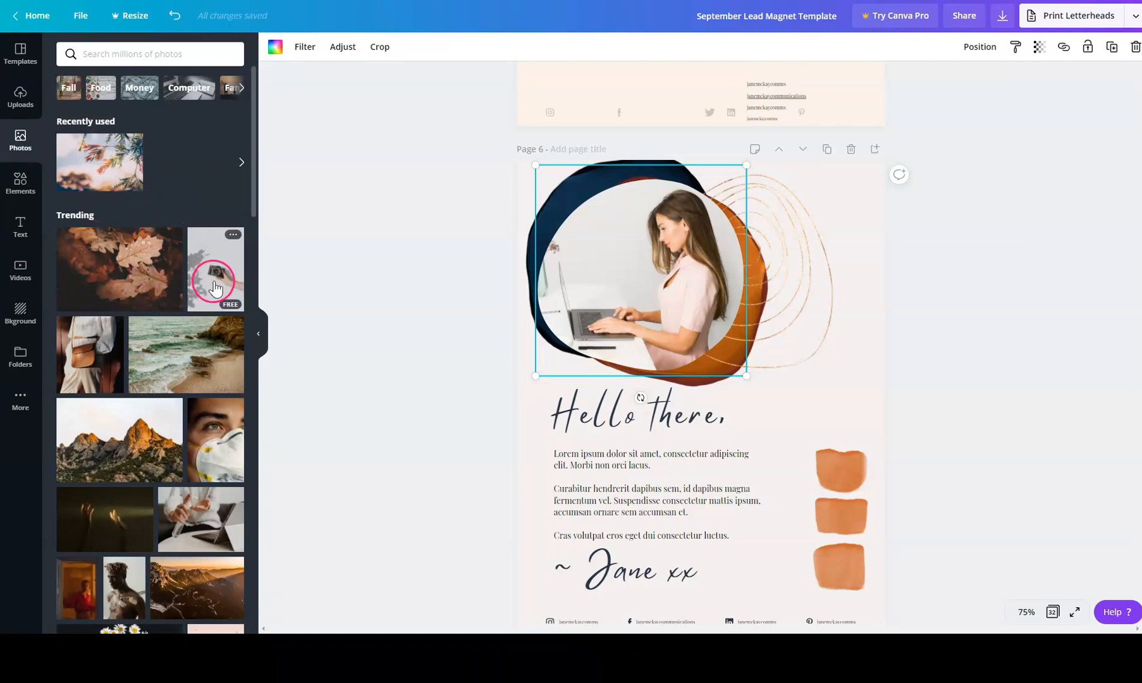
scroll(162, 364, down, 6)
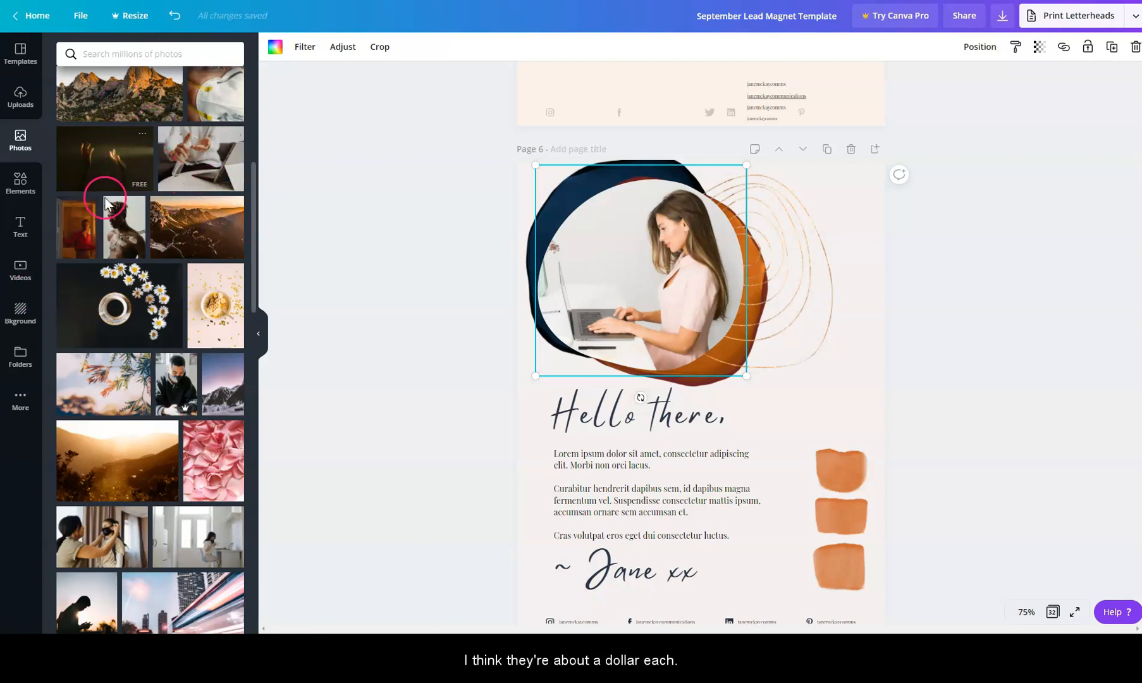
click(102, 53)
text(woman)
key(Return)
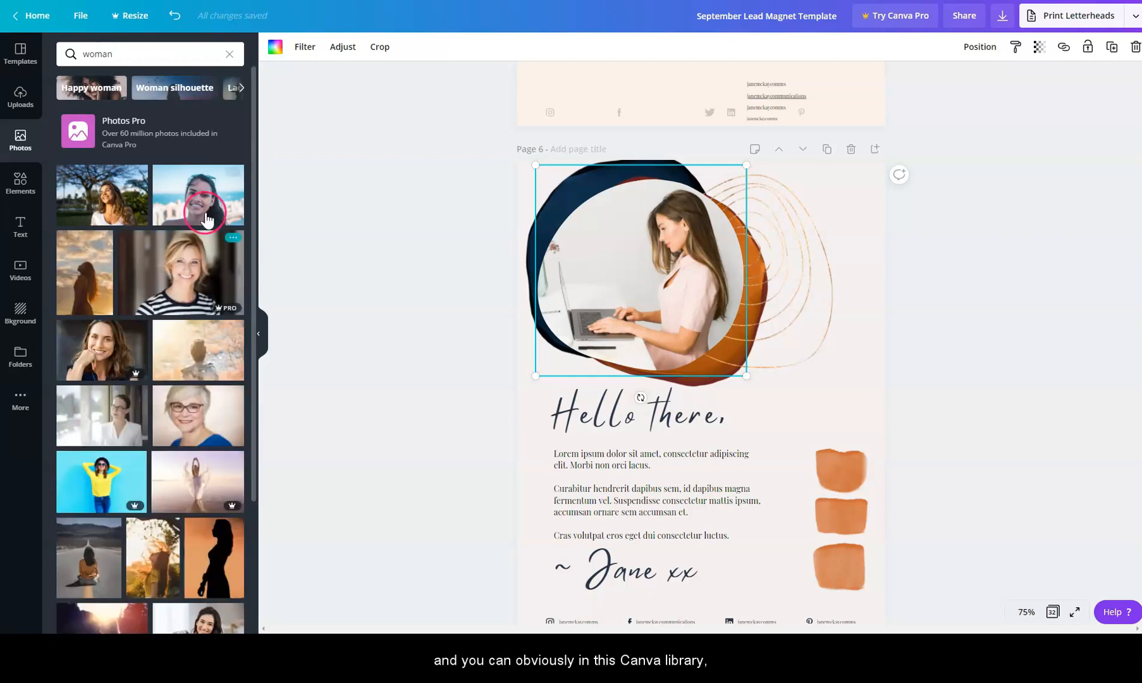
drag(185, 203, 640, 240)
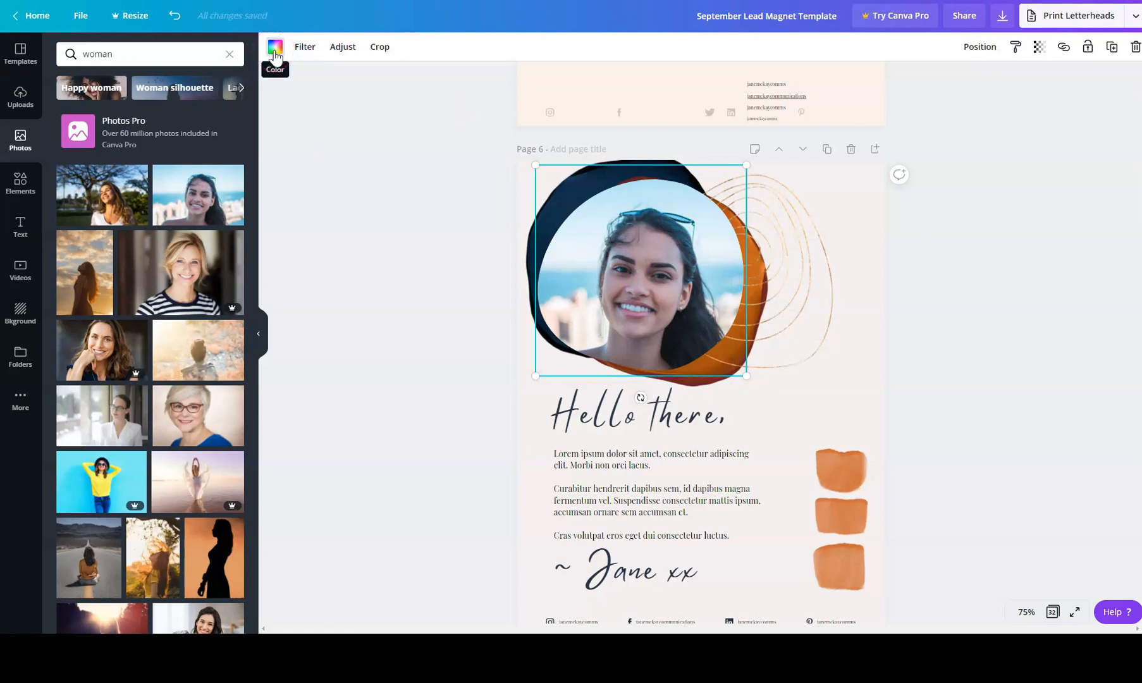
- Try filling page 6's circular frame with a pale document color, and undo it
click(276, 55)
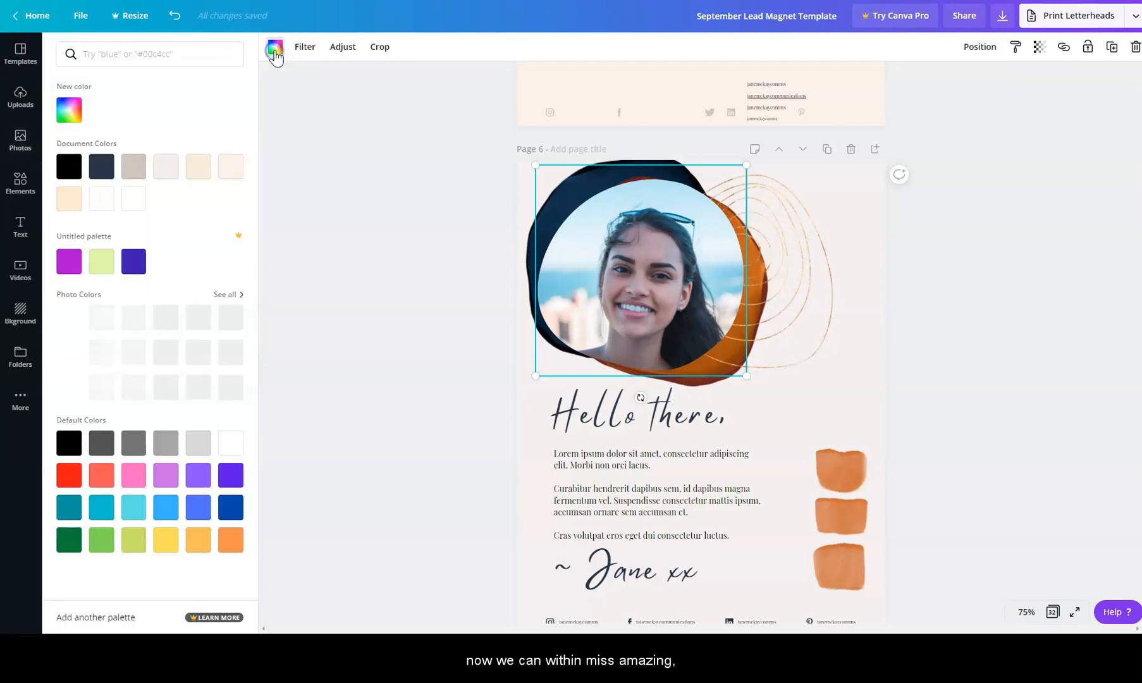
click(168, 167)
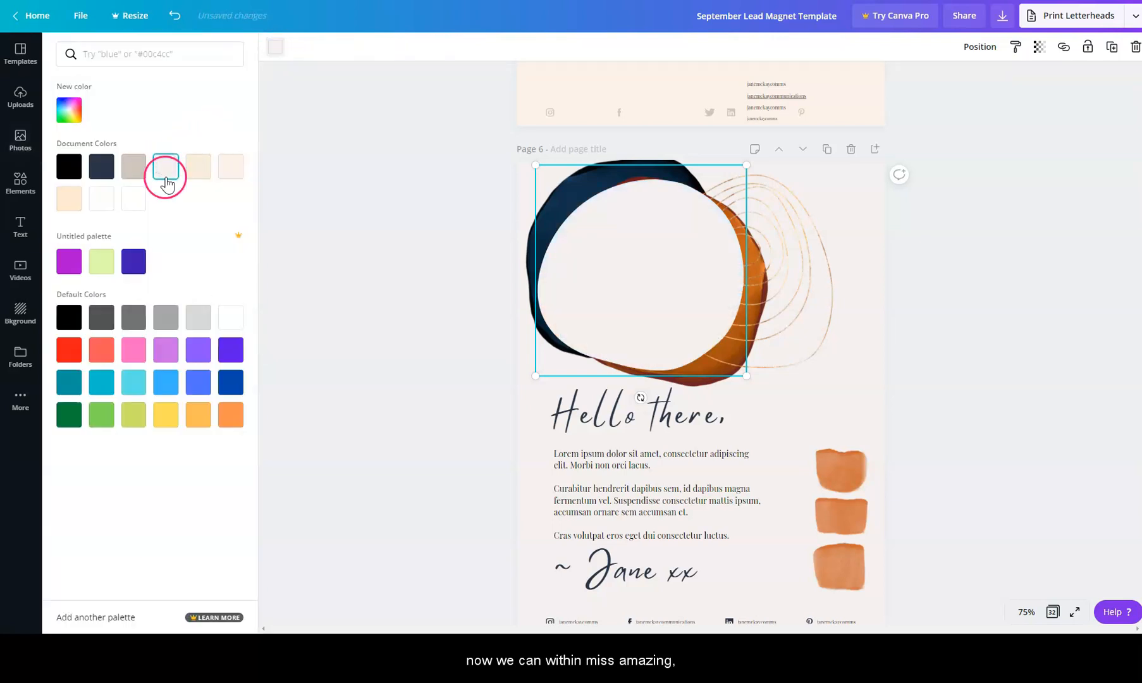
key(ctrl+z)
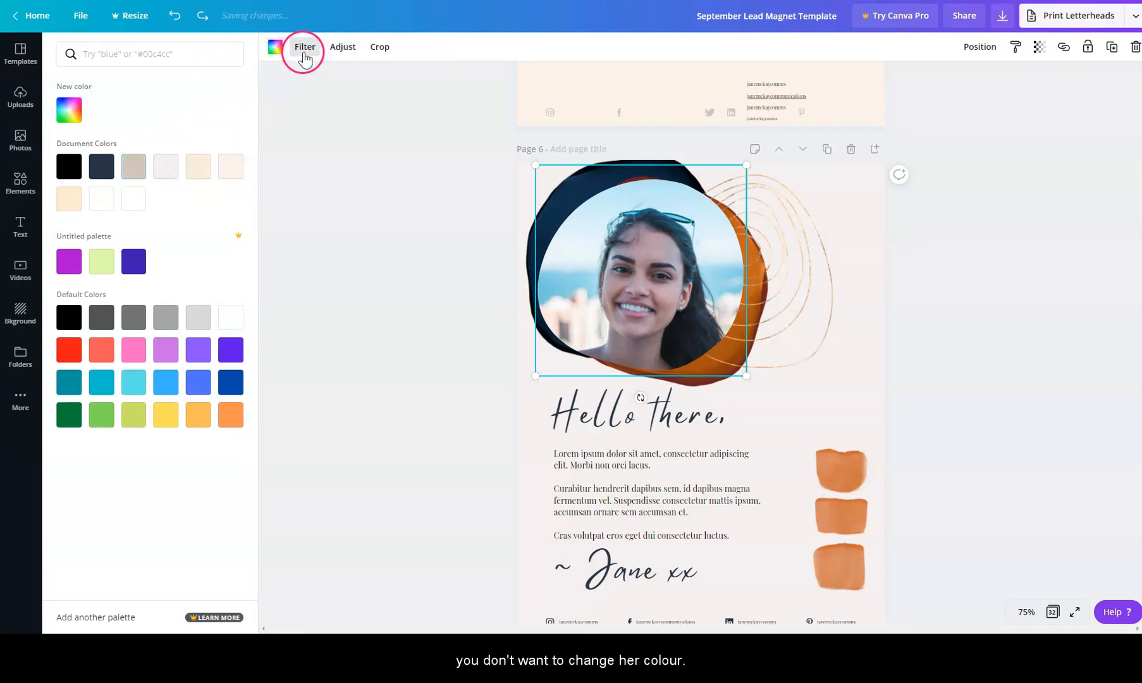
- Try several filters on the portrait, including Dare, Epic and Whimsical at intensity 28, and set the filter back to None
click(305, 59)
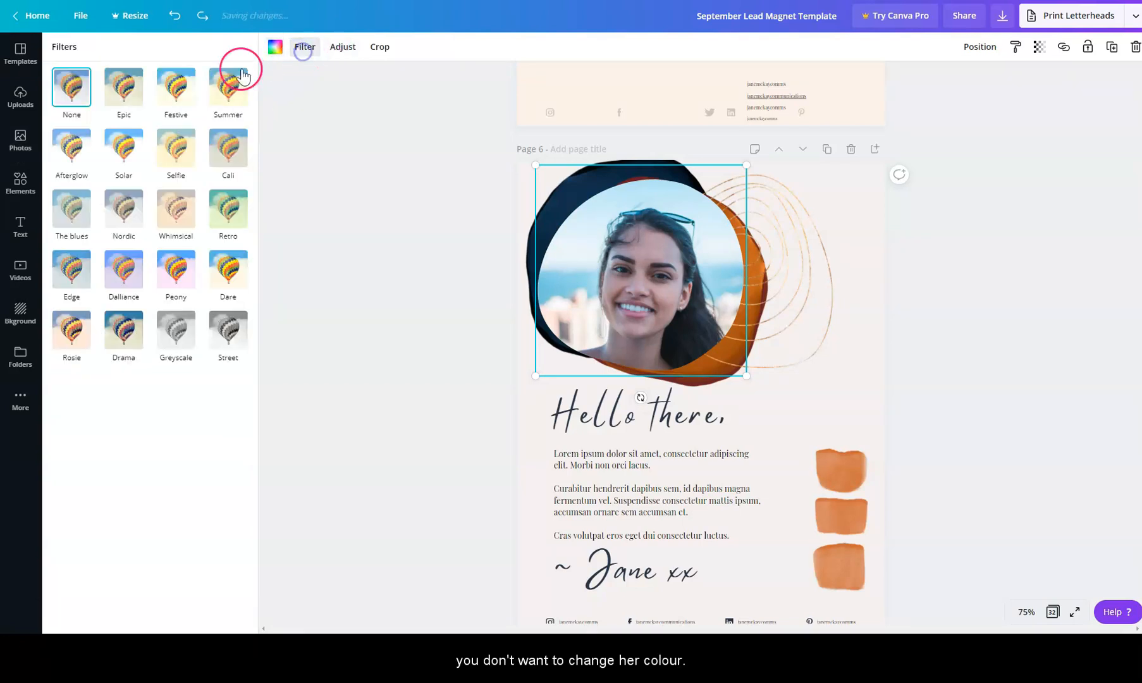
click(224, 279)
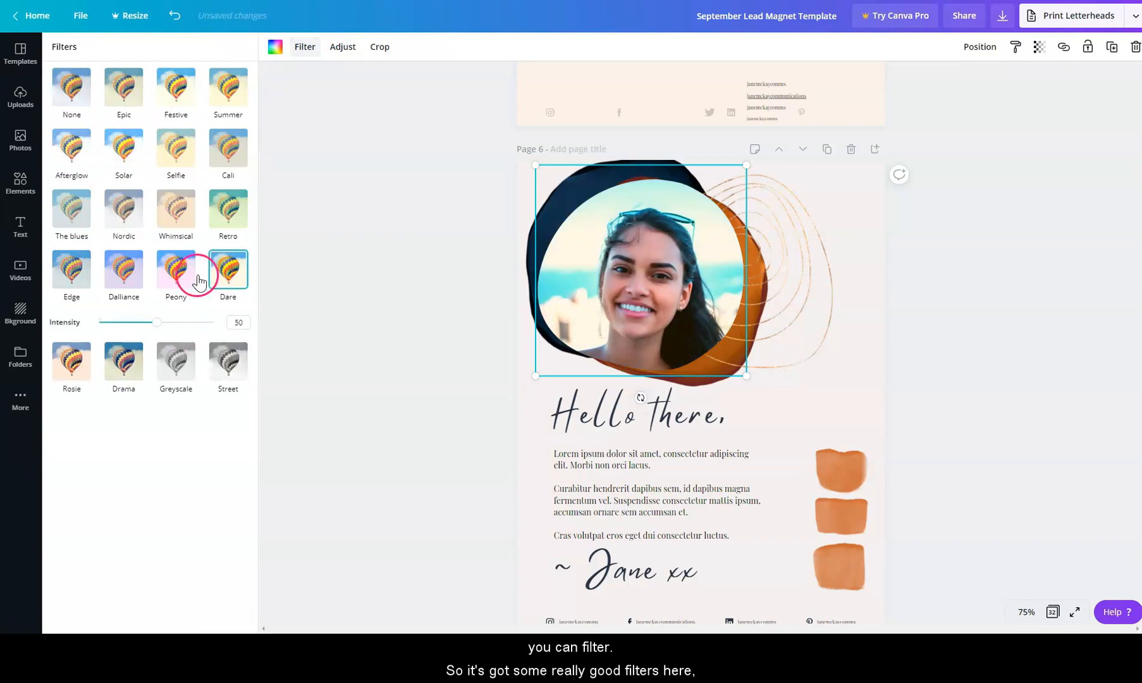
click(124, 105)
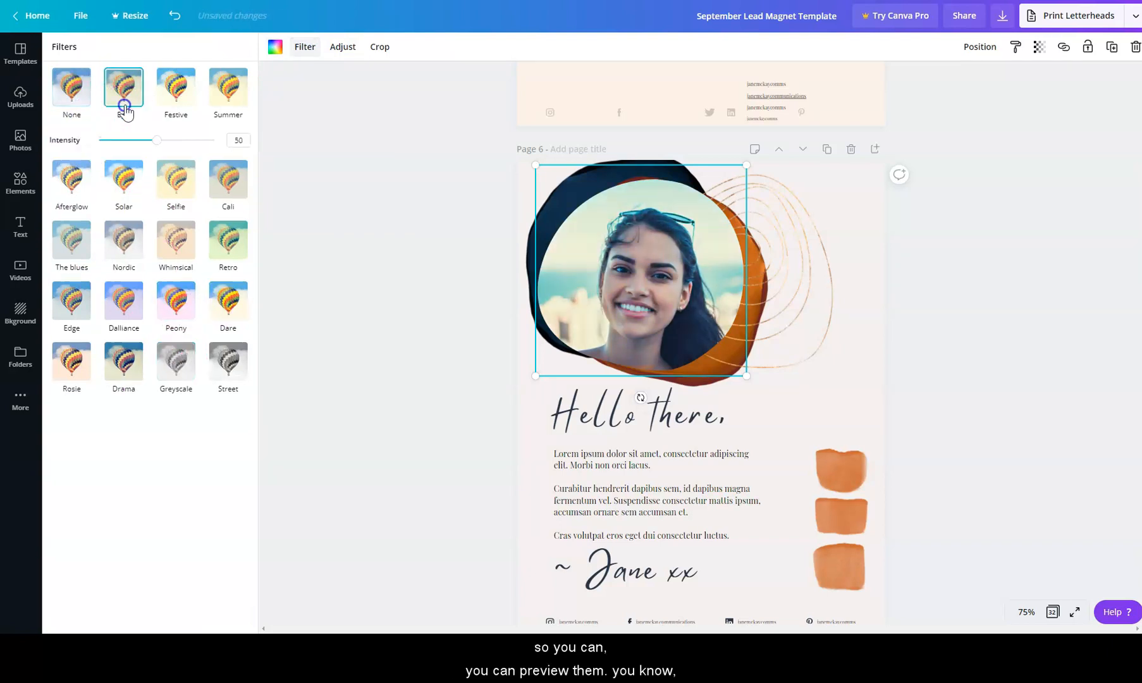
click(215, 85)
click(162, 235)
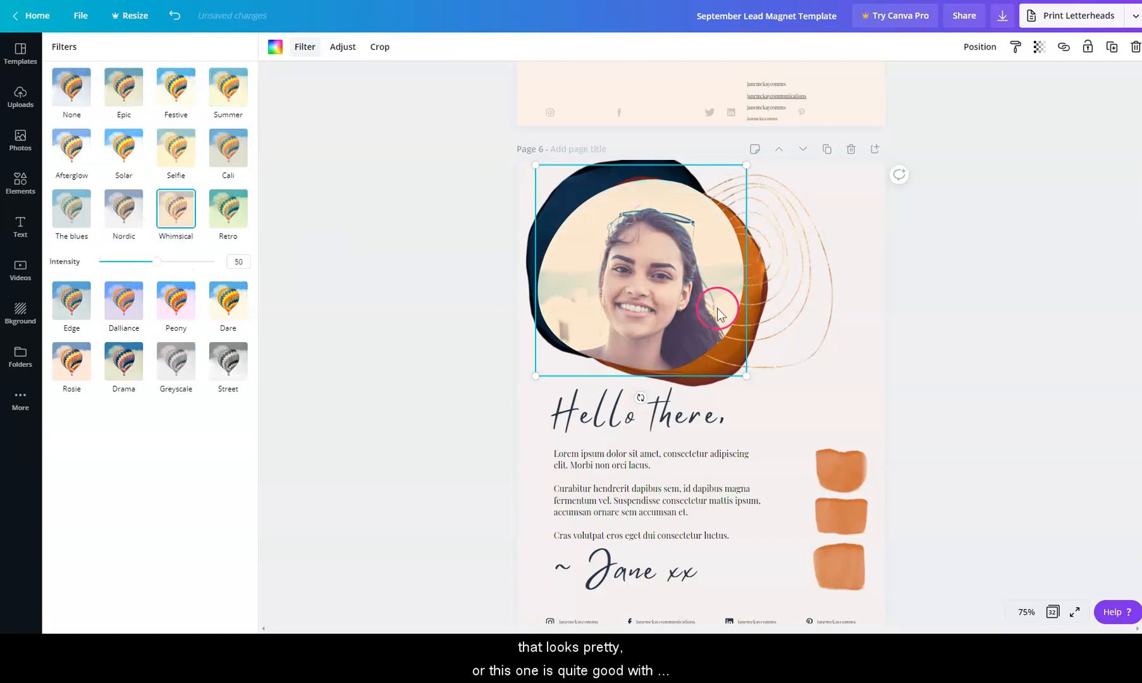
click(166, 151)
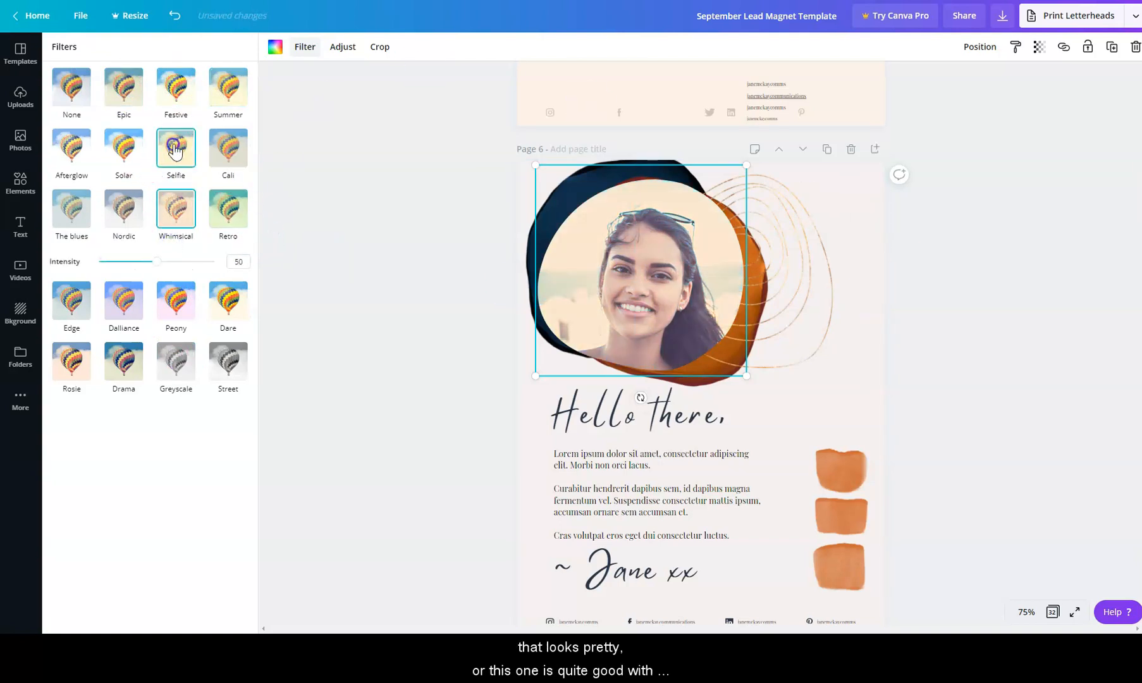
click(110, 163)
click(167, 240)
drag(156, 264, 133, 256)
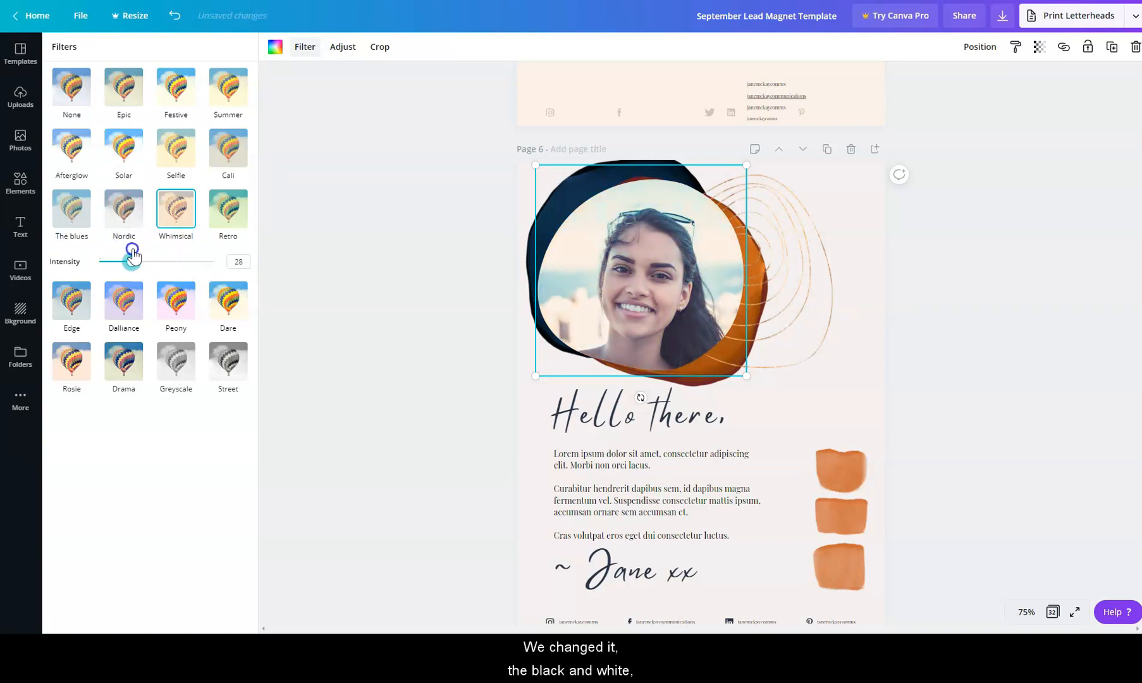
click(63, 94)
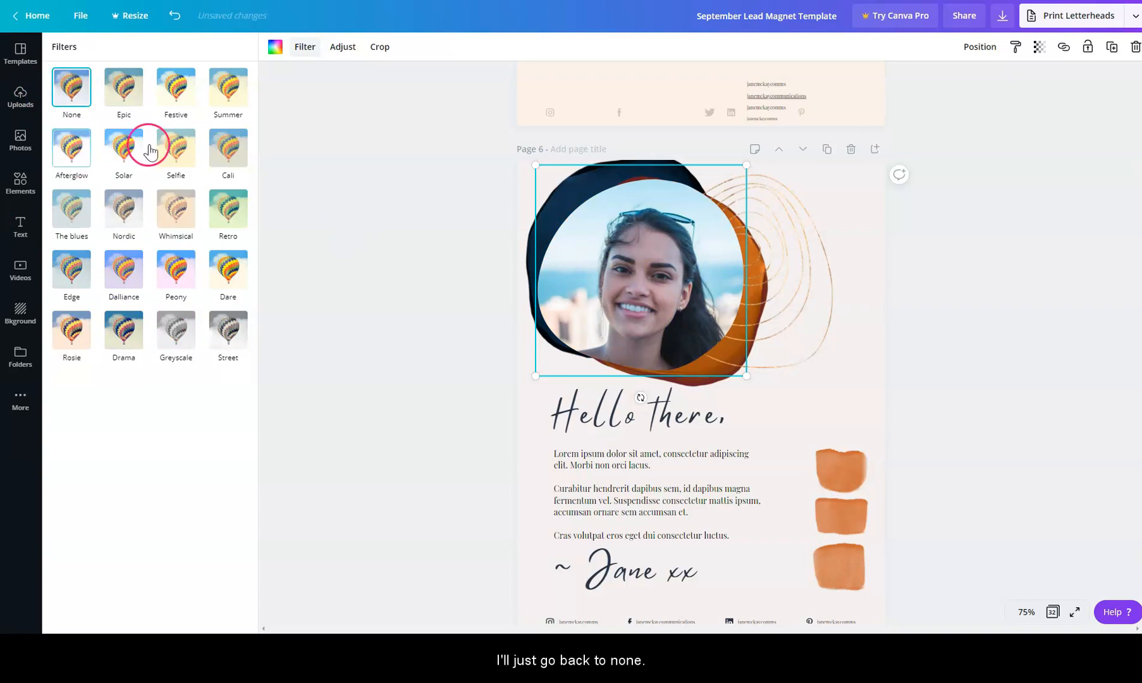
- Set the portrait's brightness to 19, contrast 49, saturation -41, tint -86, blur -47, X-Process 6 and vignette 38, and enlarge its frame slightly
click(349, 51)
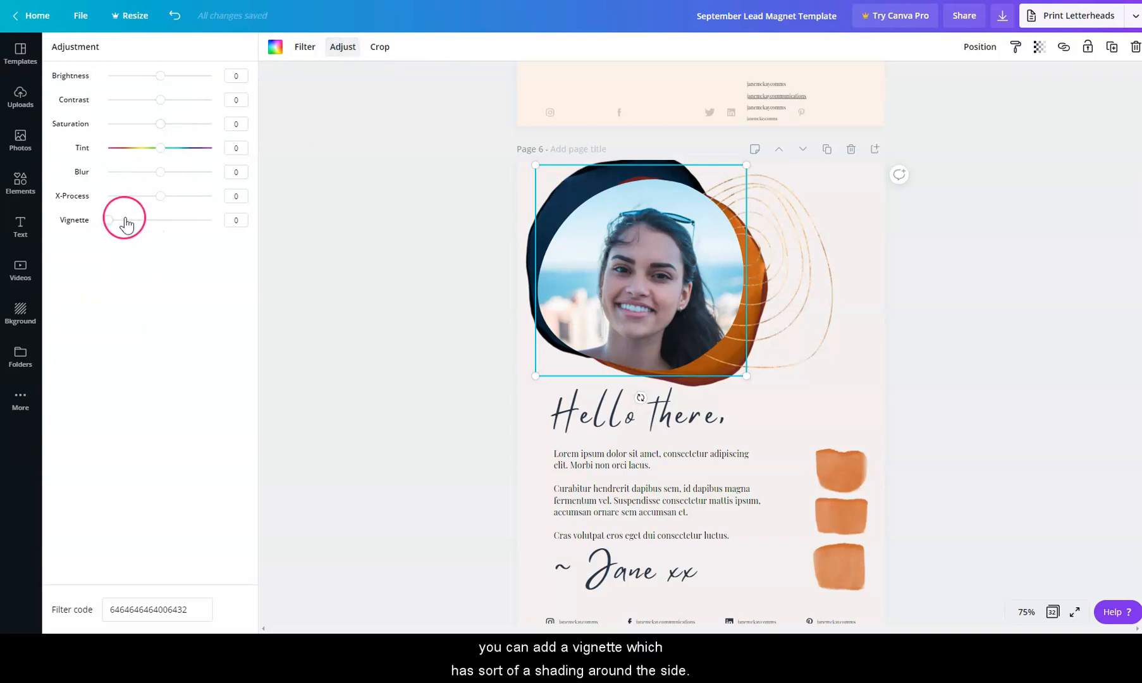
drag(110, 221, 159, 179)
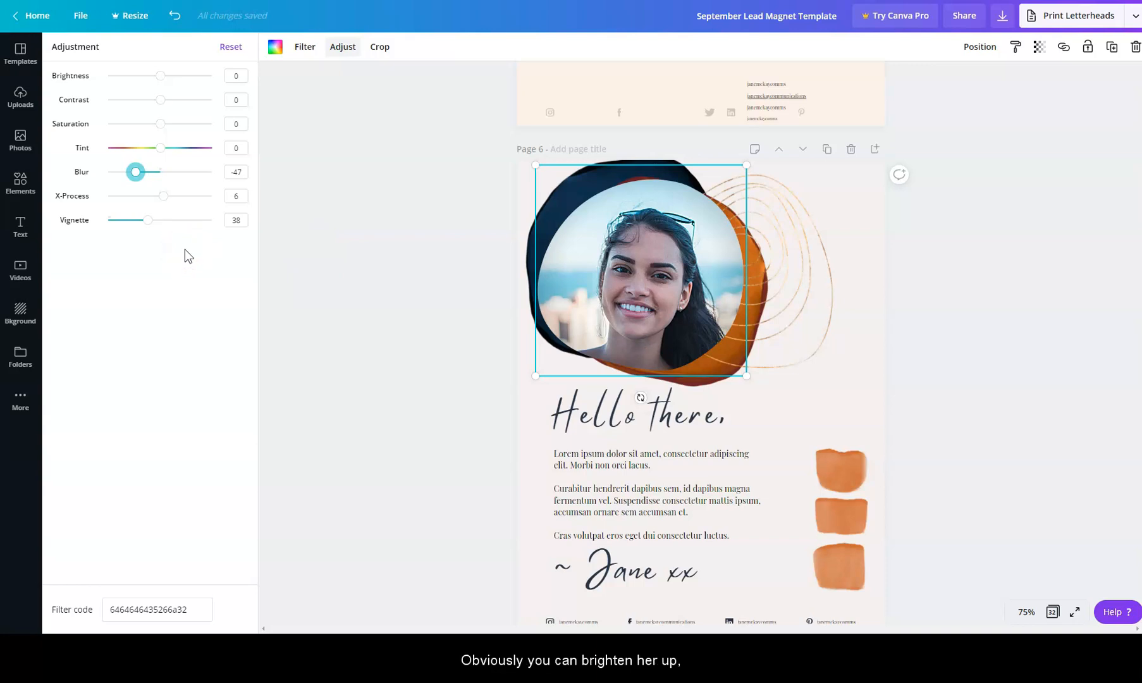
drag(160, 79, 161, 151)
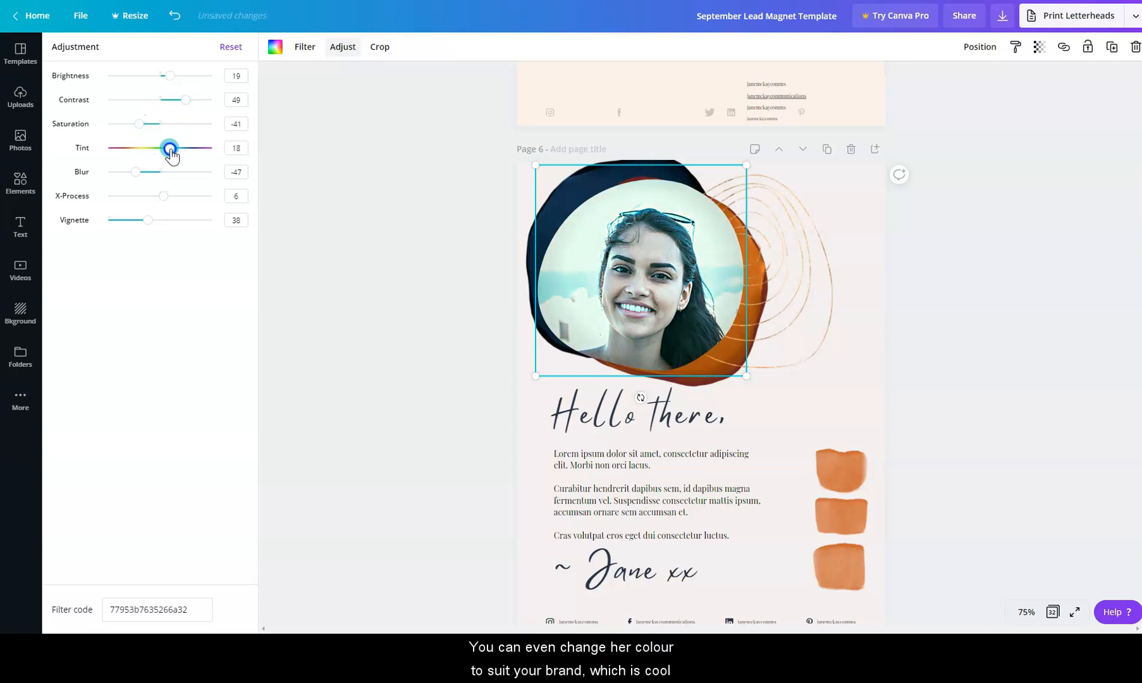
drag(209, 163, 117, 183)
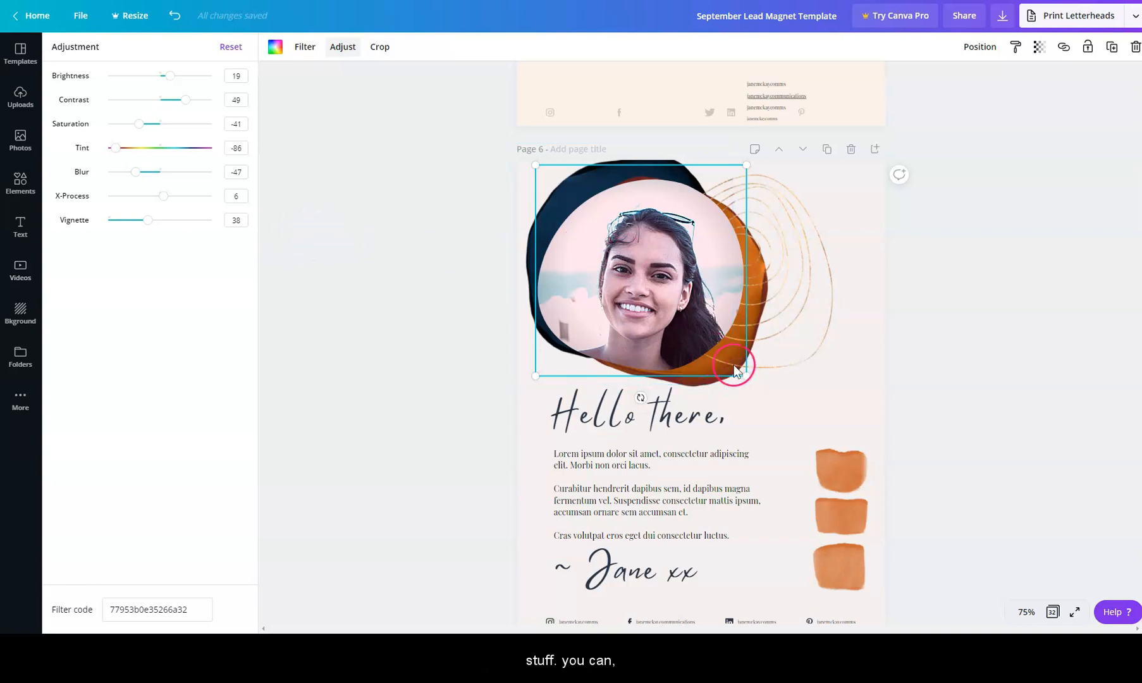
mouse_move(744, 375)
mouse_down()
mouse_move(843, 461)
mouse_move(699, 329)
mouse_move(755, 384)
mouse_up()
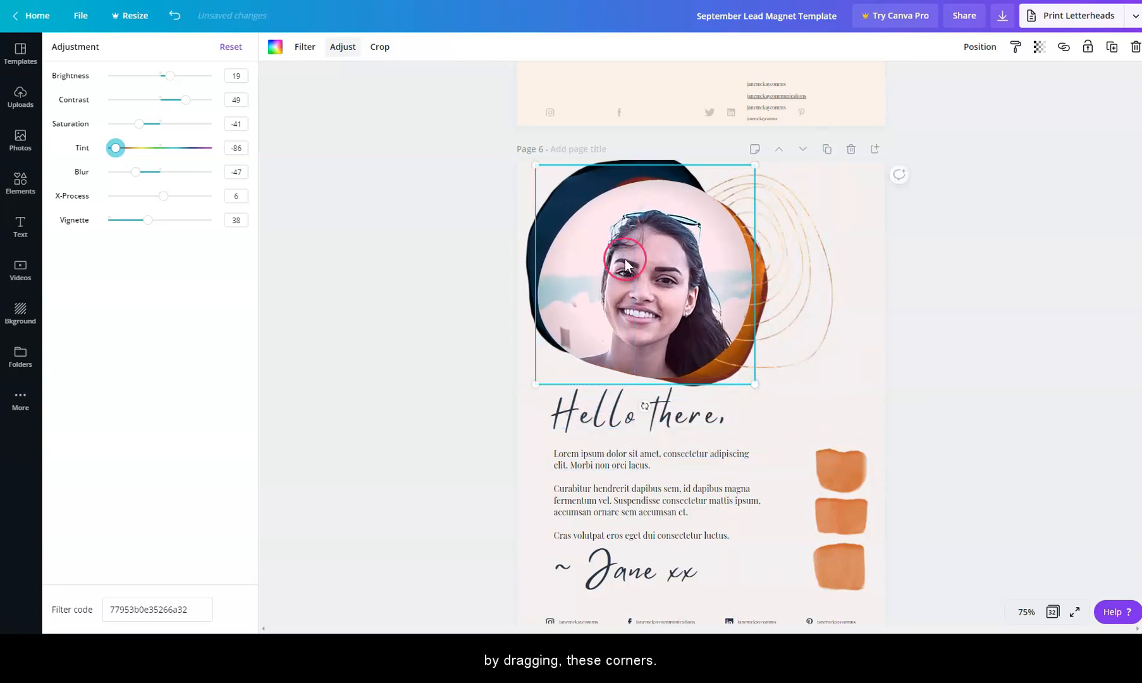
- Unlock page 6's orange brush swatch image and trim its left, right and top edges closer to the swatches
click(850, 489)
scroll(860, 443, down, 3)
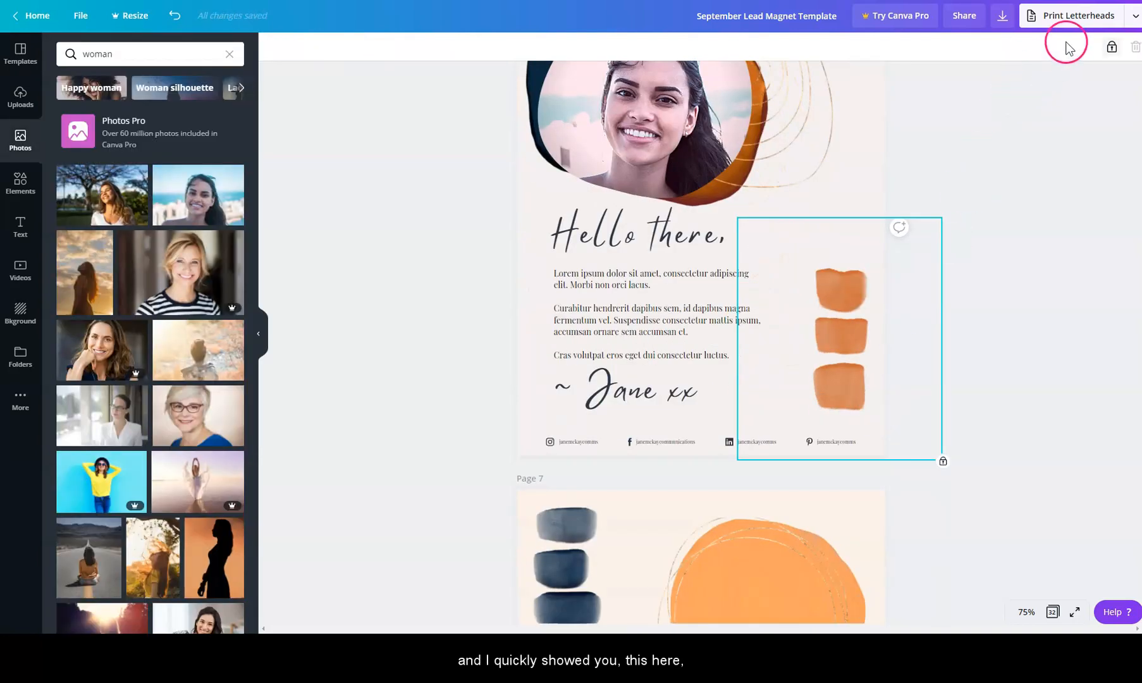
click(1114, 47)
drag(741, 333, 799, 335)
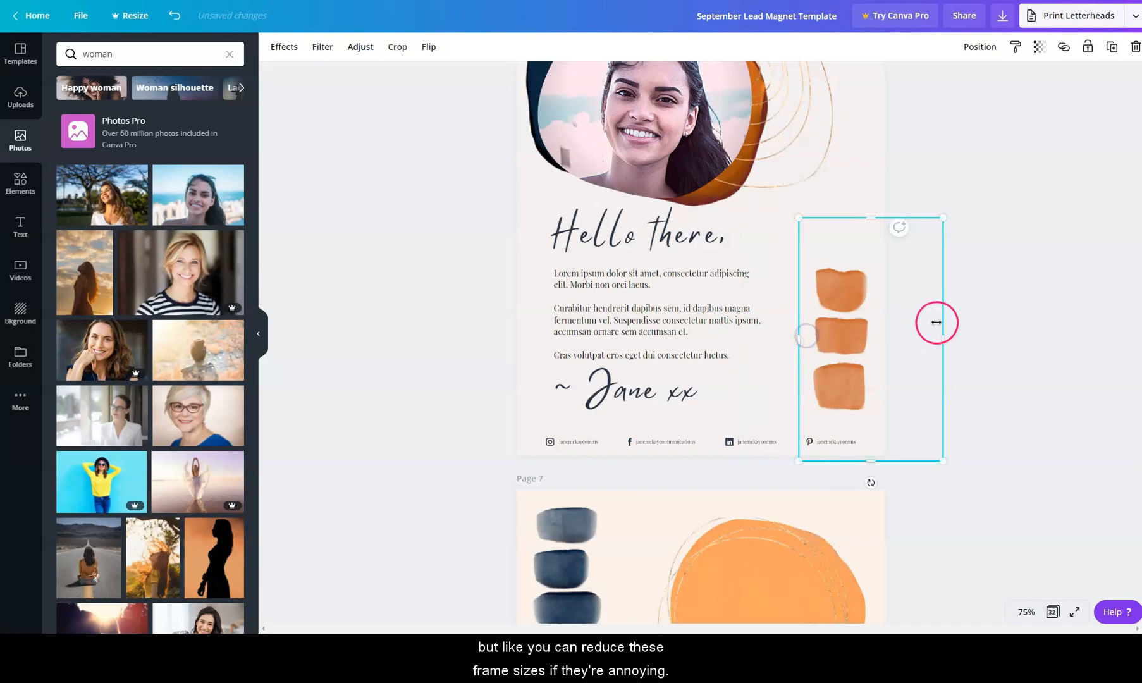
drag(941, 338, 885, 335)
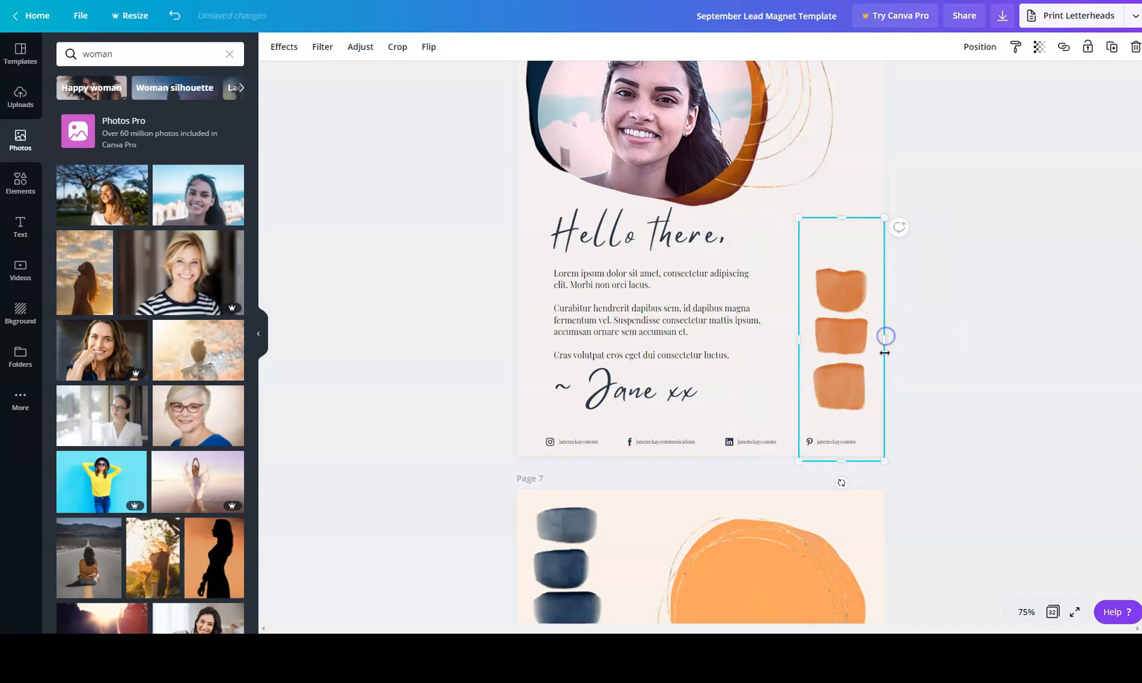
drag(843, 217, 844, 257)
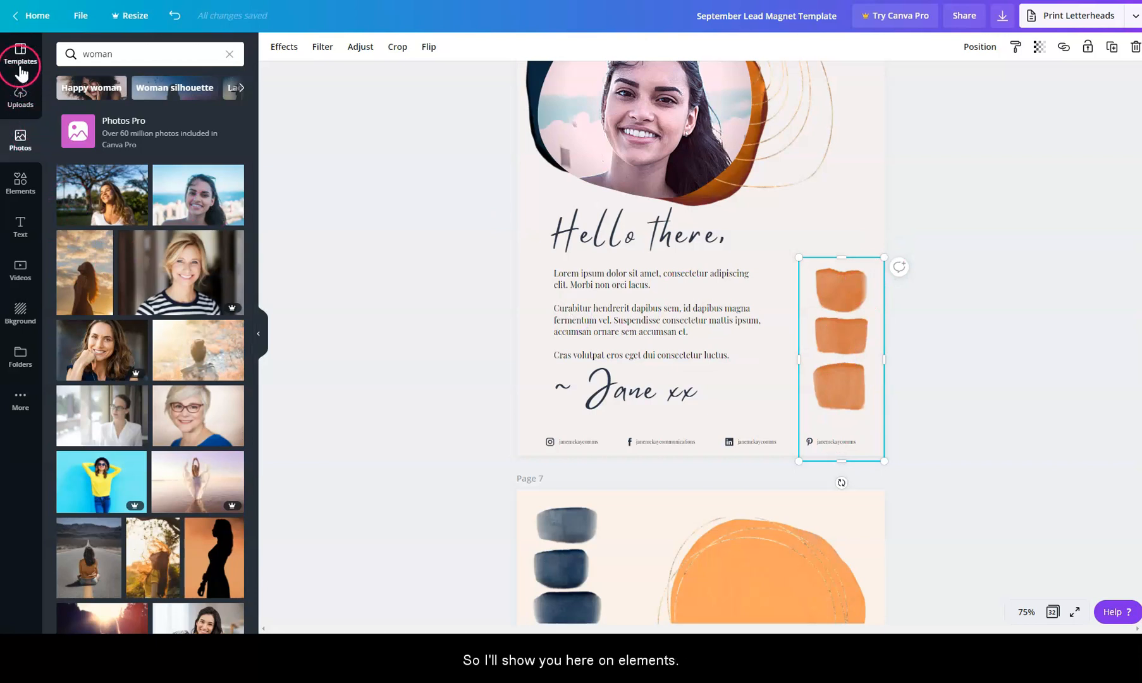
- Add a square shape to page 6, try narrowing its width and undo that, and shrink it proportionally to a small square over the body text
click(21, 182)
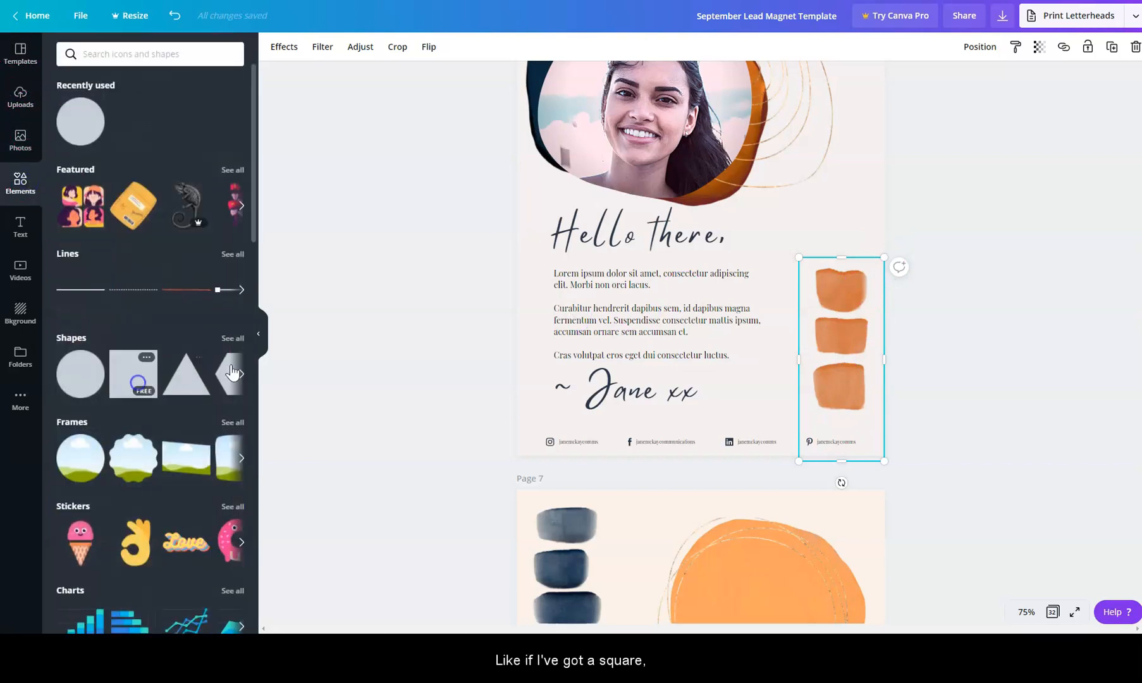
click(139, 389)
drag(799, 219, 763, 242)
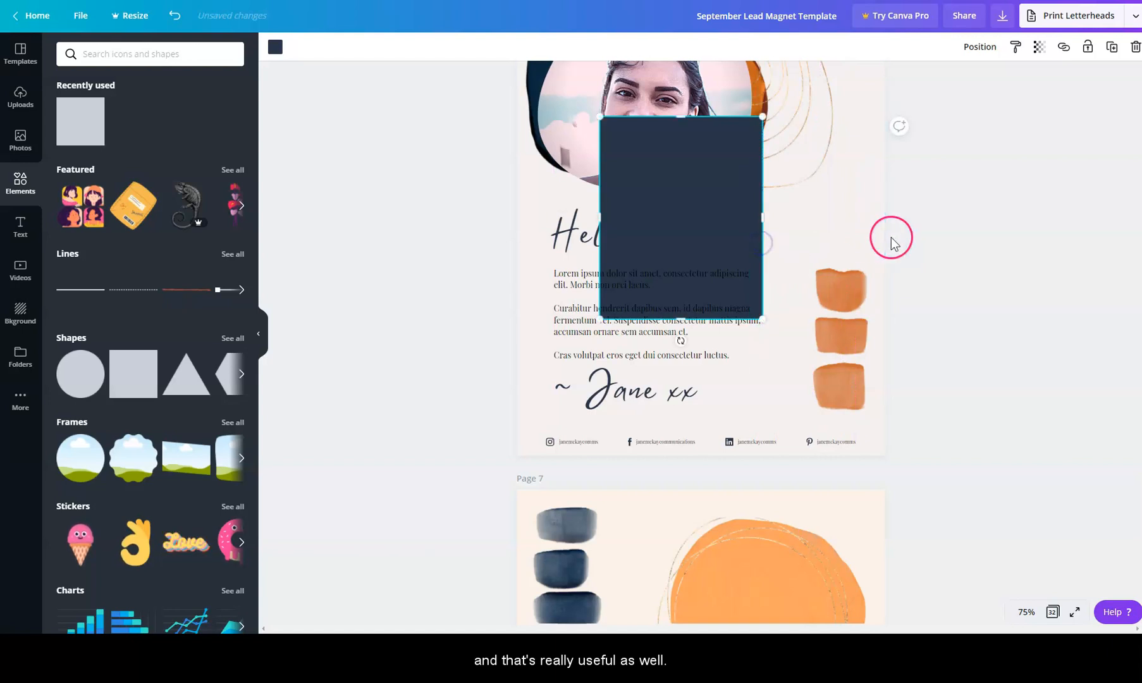
key(ctrl+z)
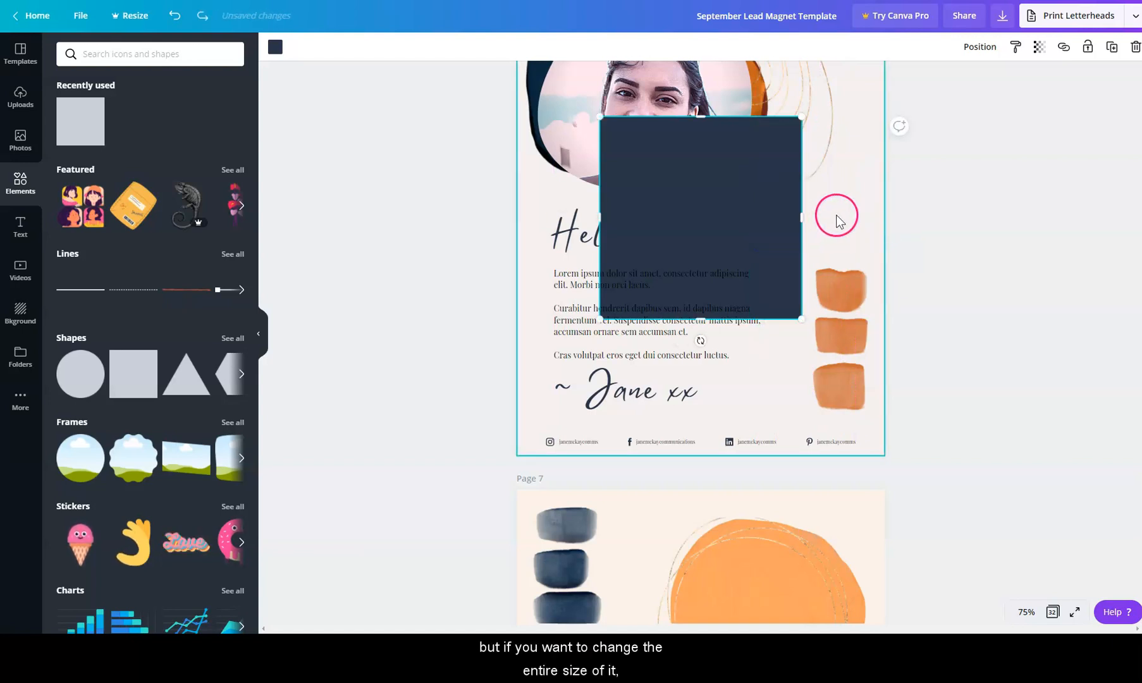
drag(802, 115, 617, 299)
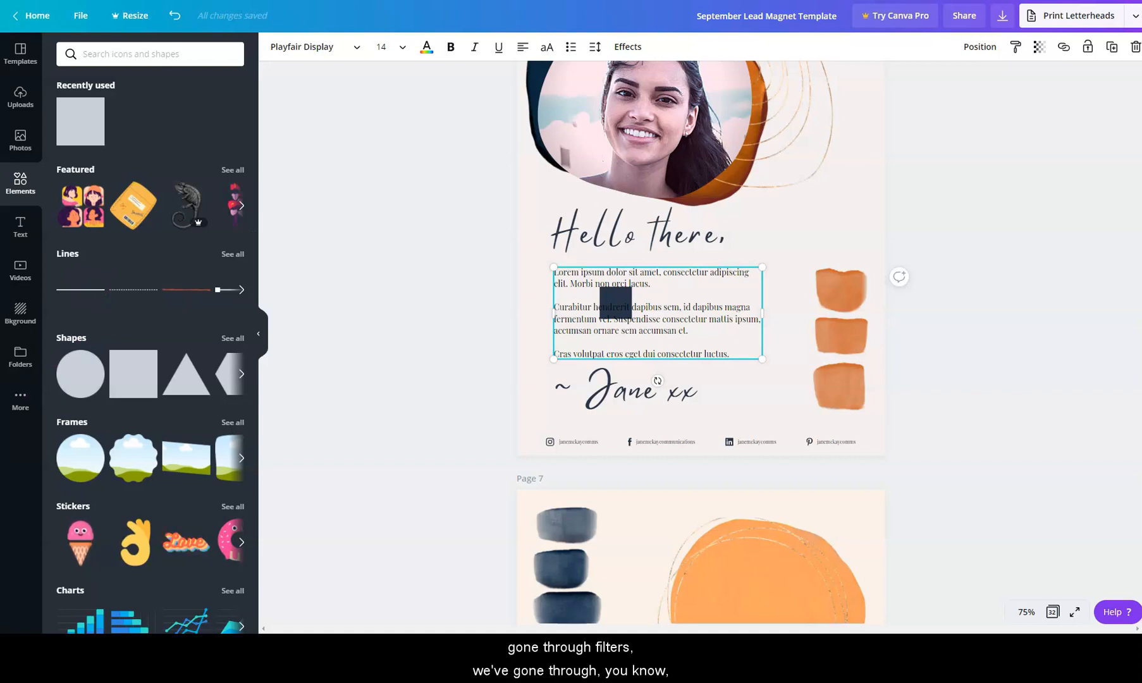
- View the crop areas of the portrait and of the orange brush swatch image on page 6
click(574, 163)
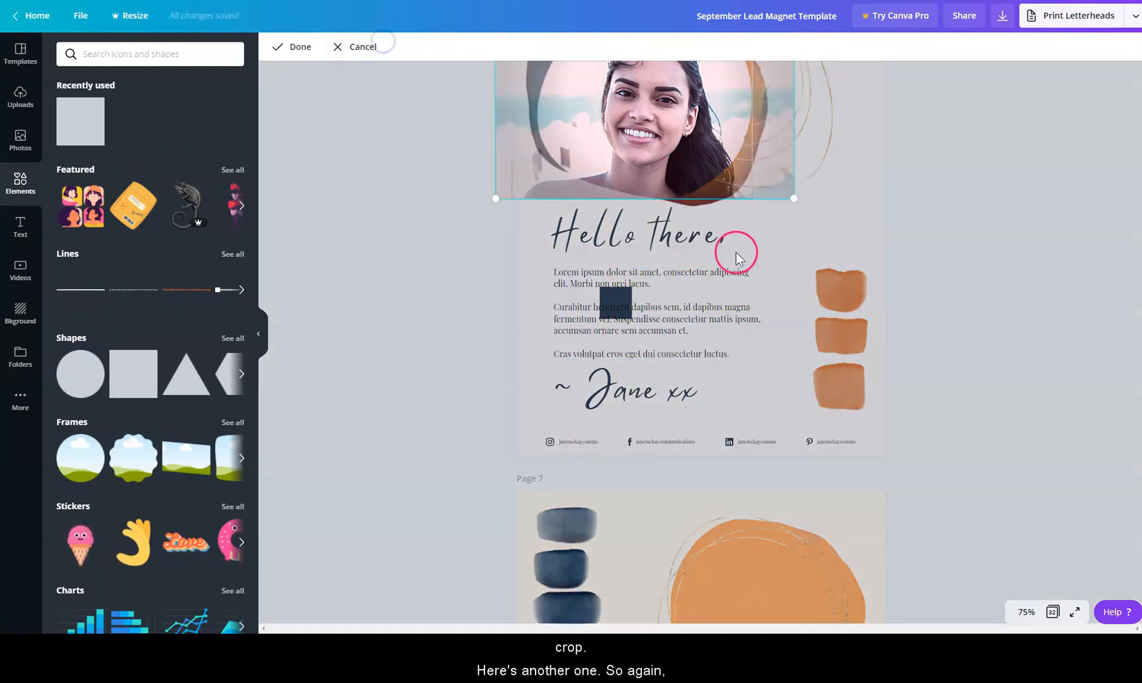
scroll(736, 252, up, 2)
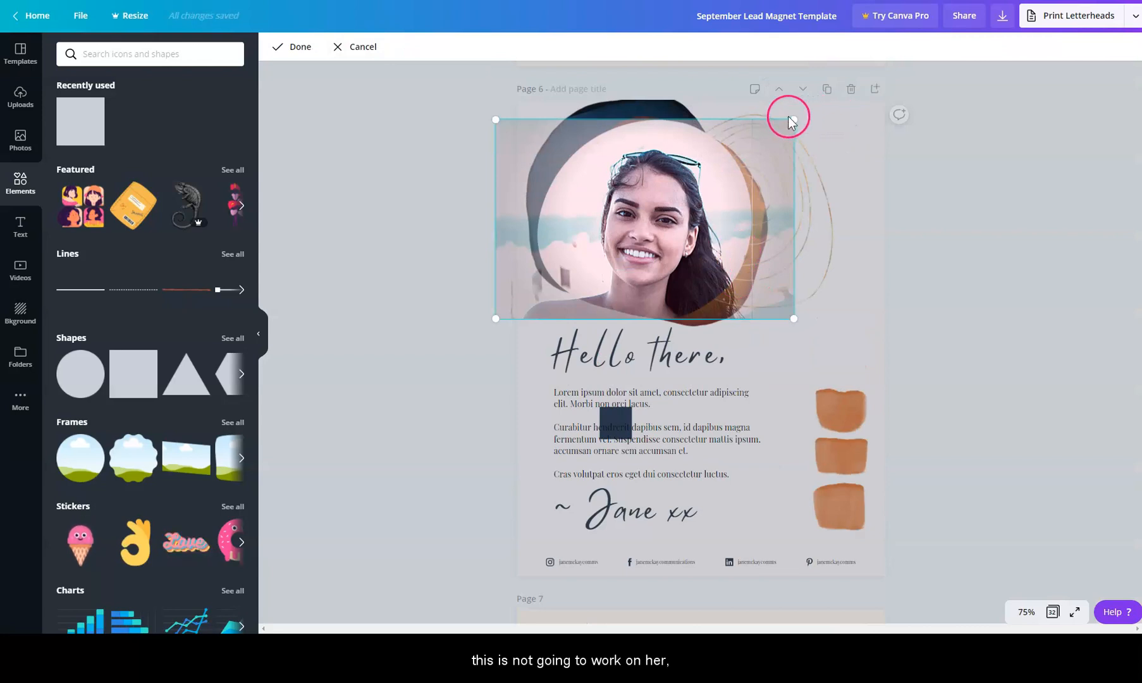
click(842, 178)
click(865, 477)
click(829, 465)
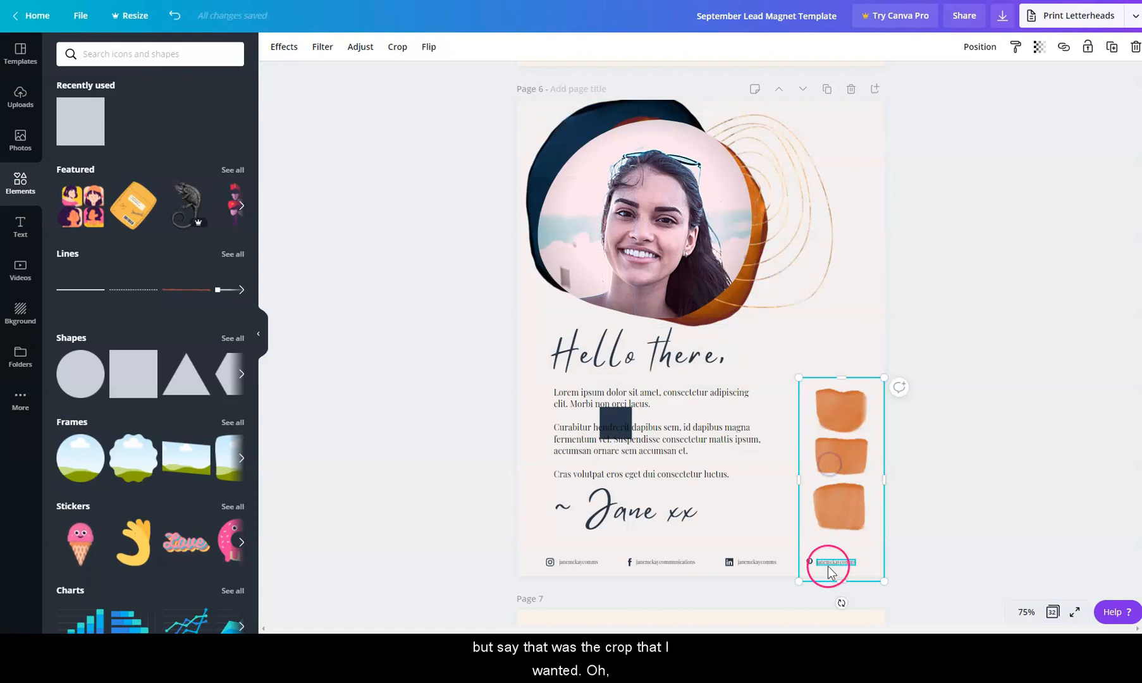
click(399, 48)
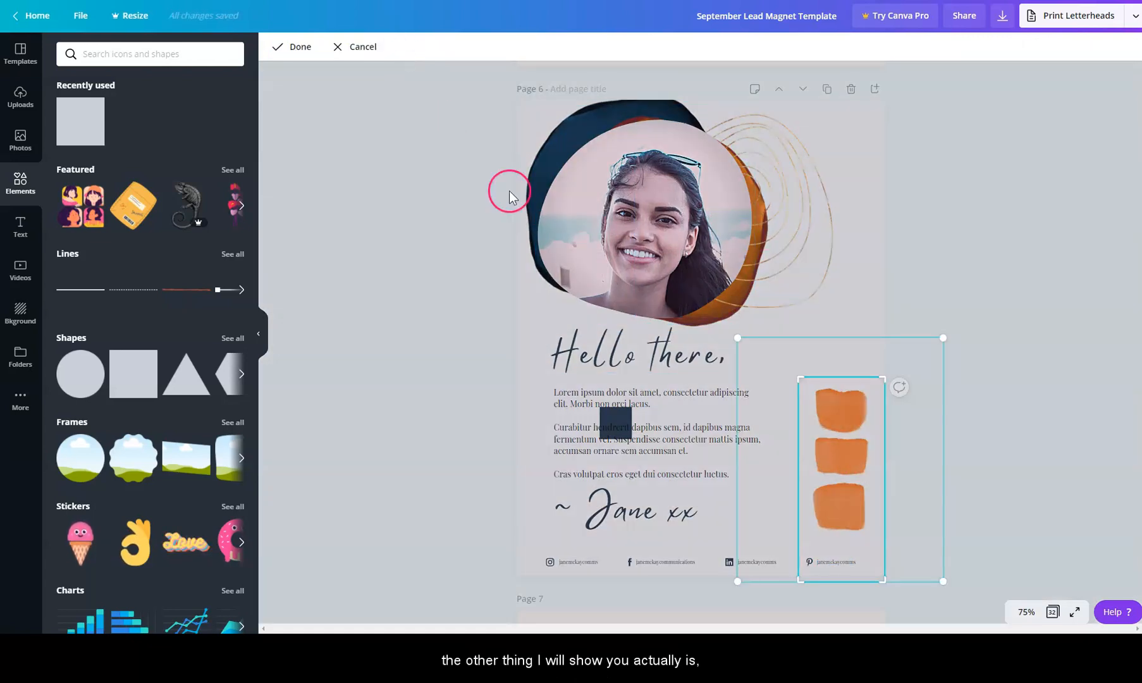
click(476, 266)
- Flip page 6's orange brush swatch image horizontally and vertically, and move it up clear of the footer
click(604, 190)
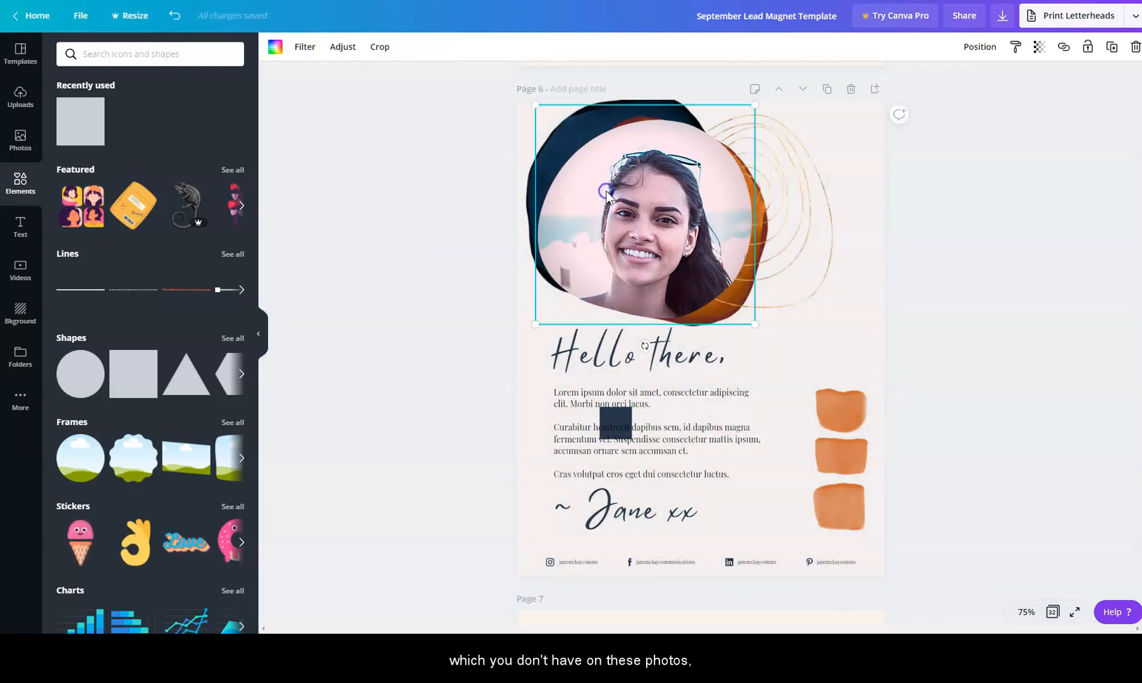
click(822, 392)
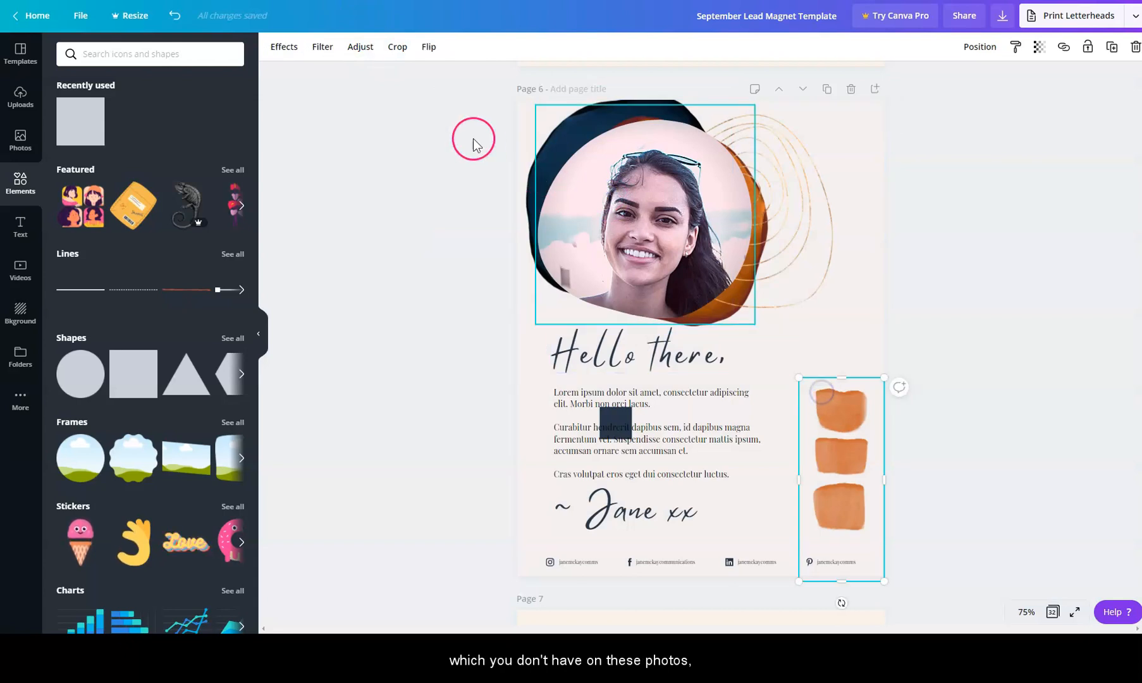
click(428, 49)
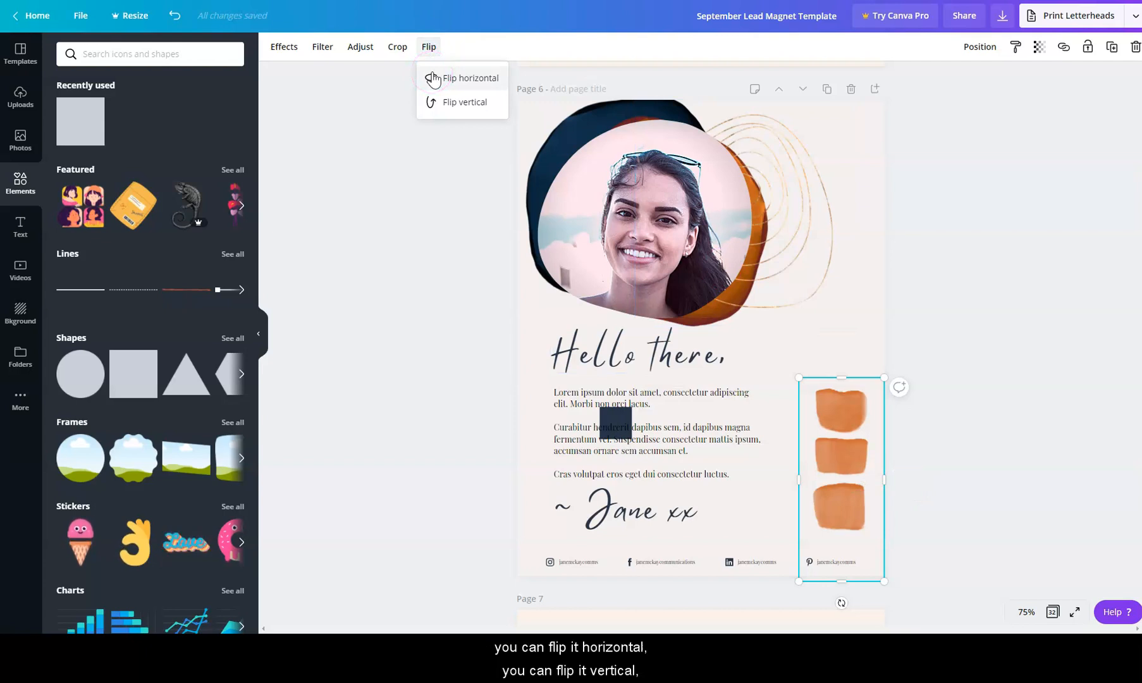
click(434, 78)
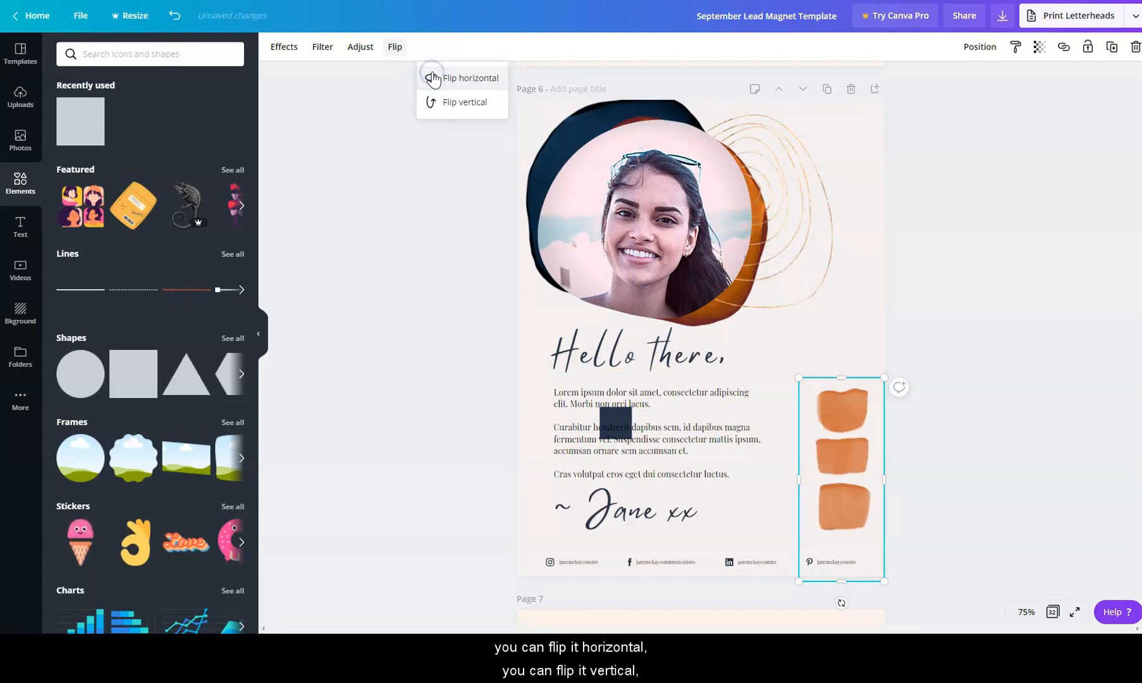
click(437, 99)
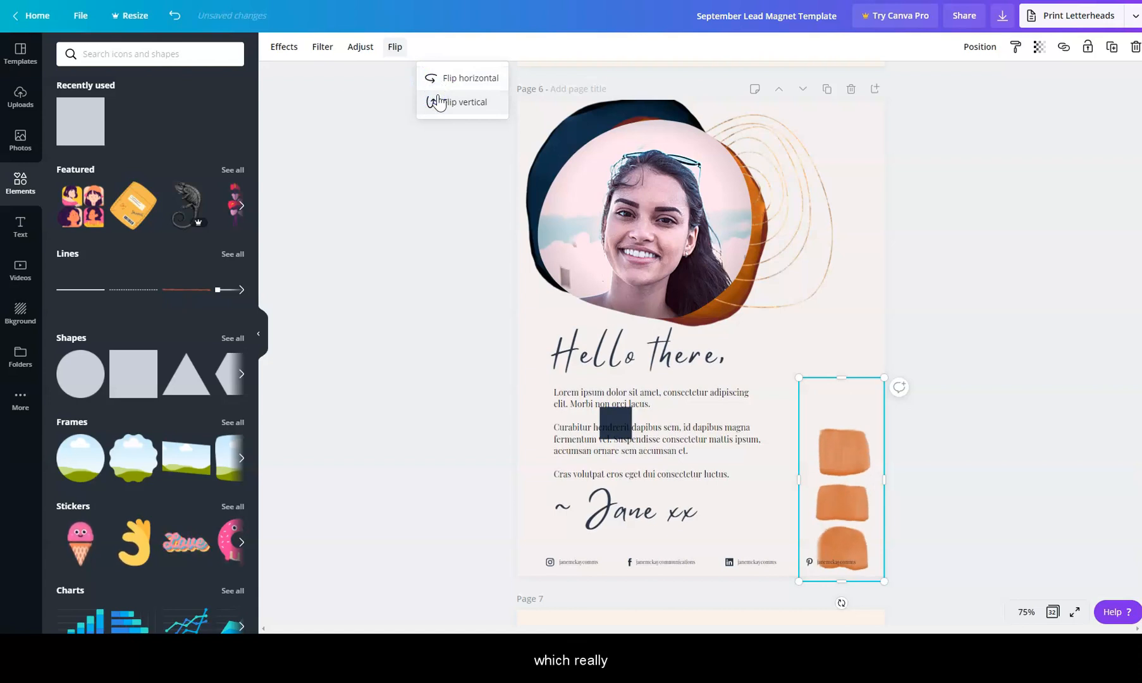
click(803, 451)
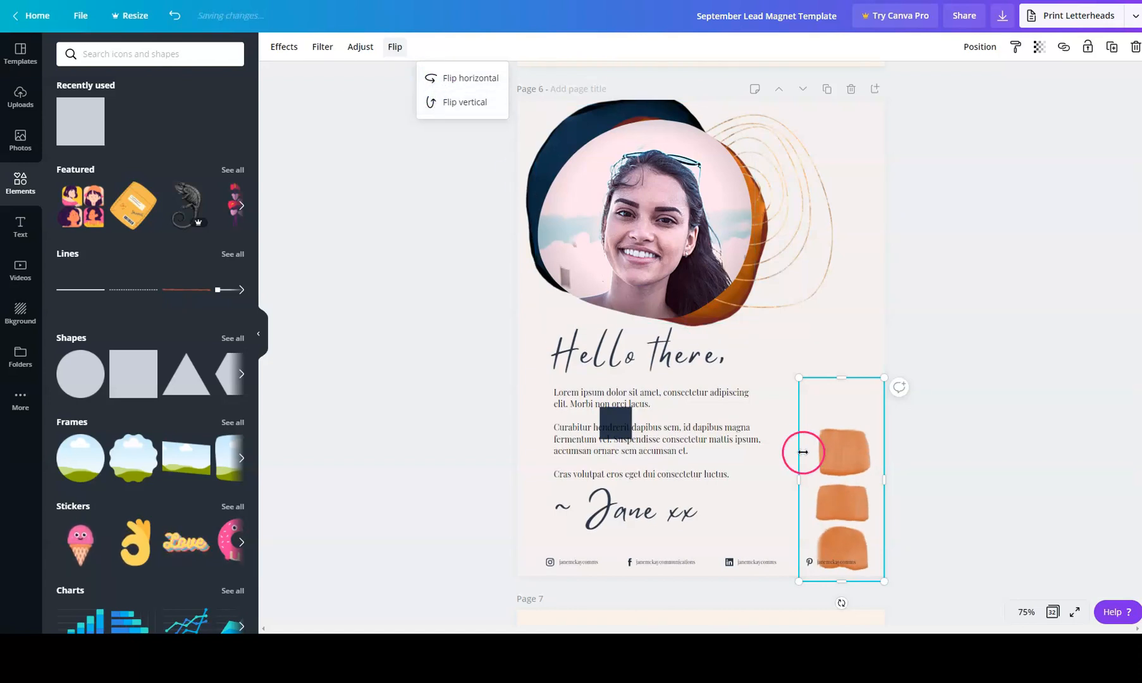
drag(831, 461, 831, 421)
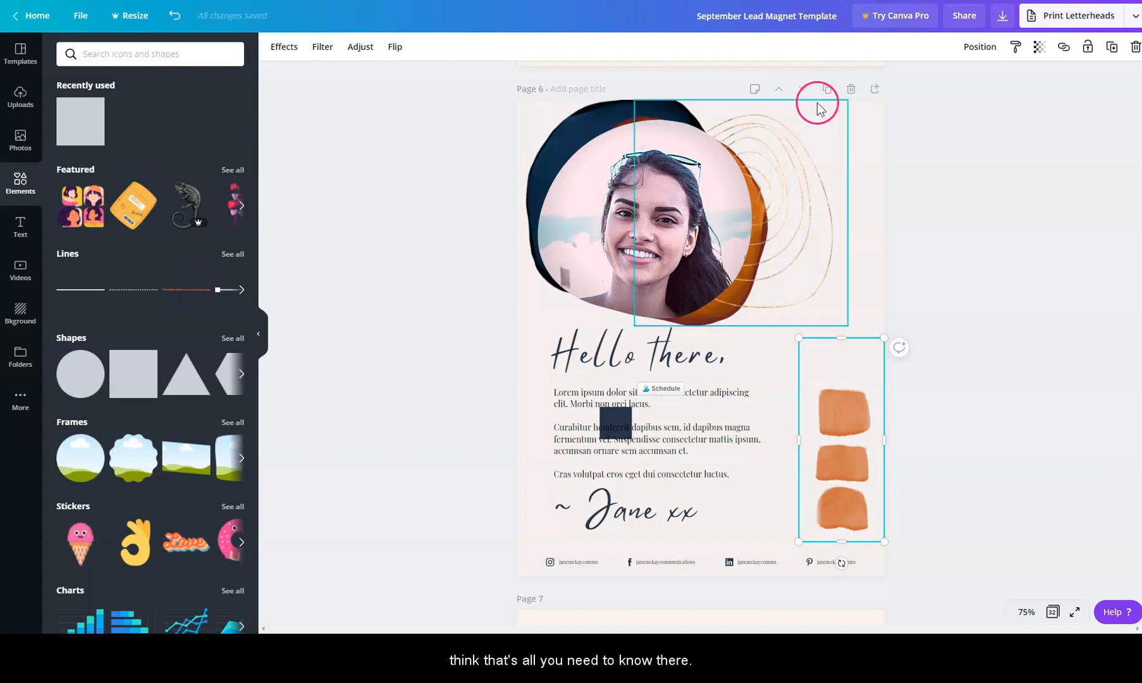
- Add a blank page after page 6 and place a circular image frame in its upper half
click(876, 88)
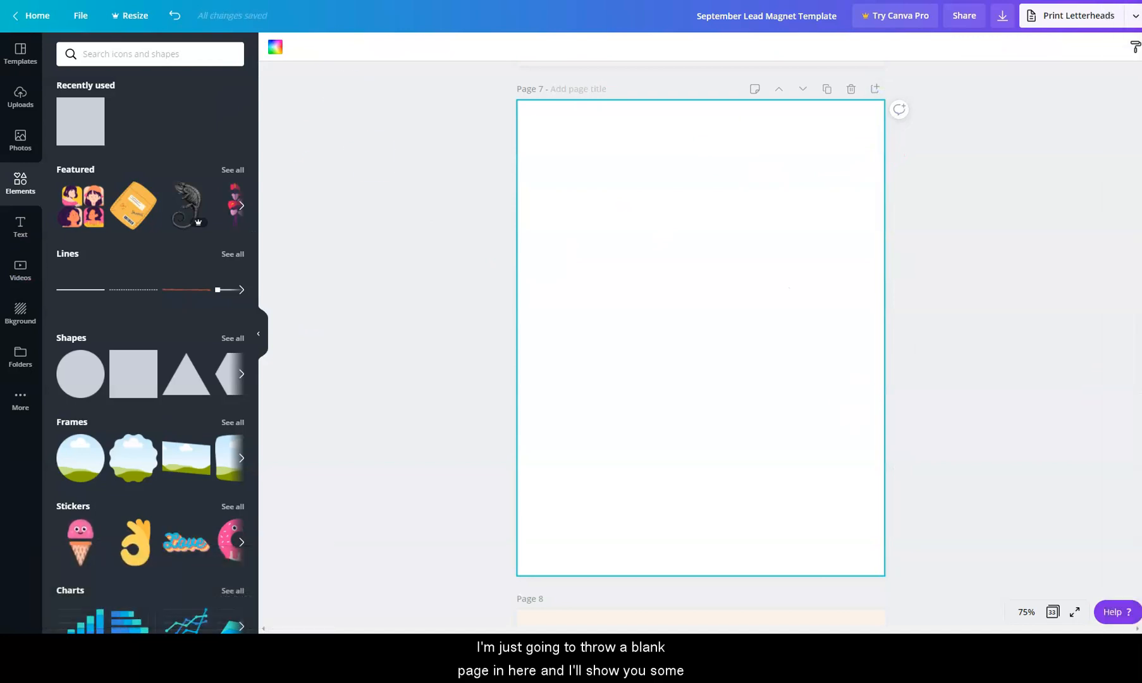
scroll(95, 419, down, 4)
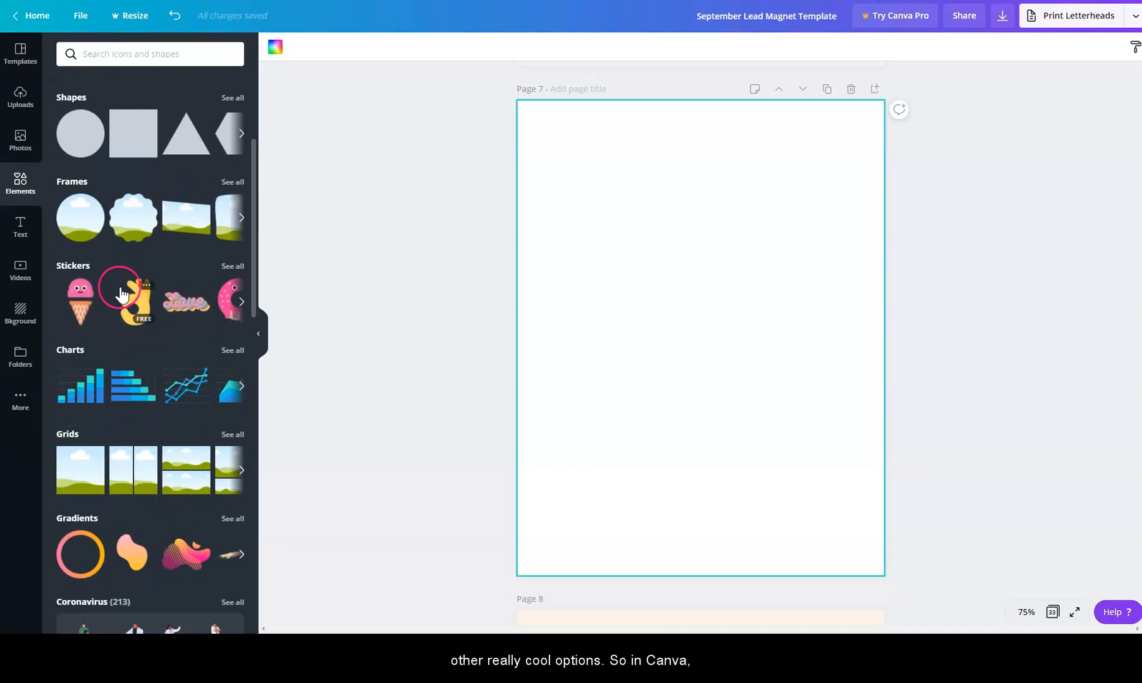
drag(81, 217, 629, 191)
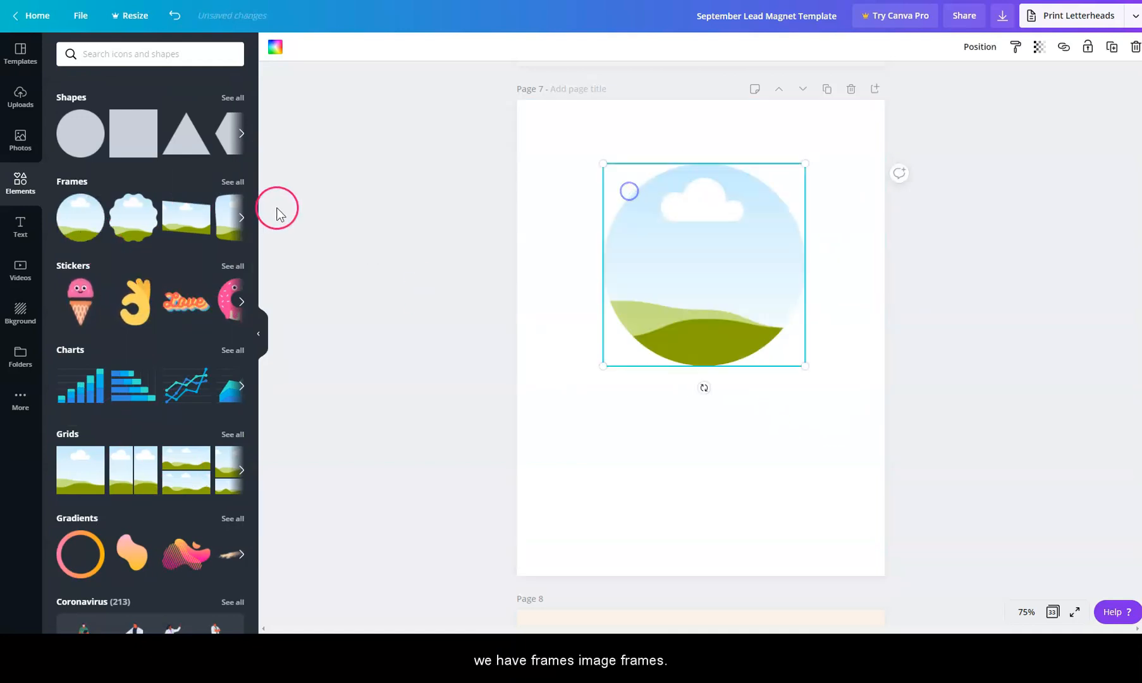
- Browse the full collection of image frames, including the organic shapes and letter frames, and return to the elements overview
click(233, 182)
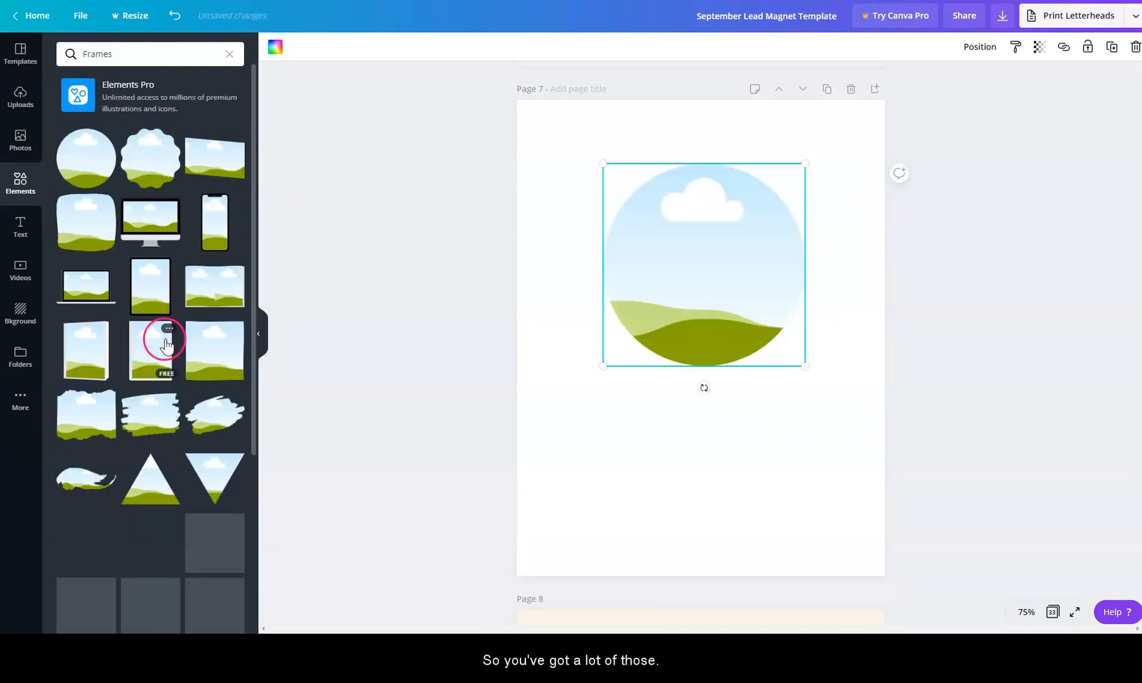
scroll(182, 313, down, 2)
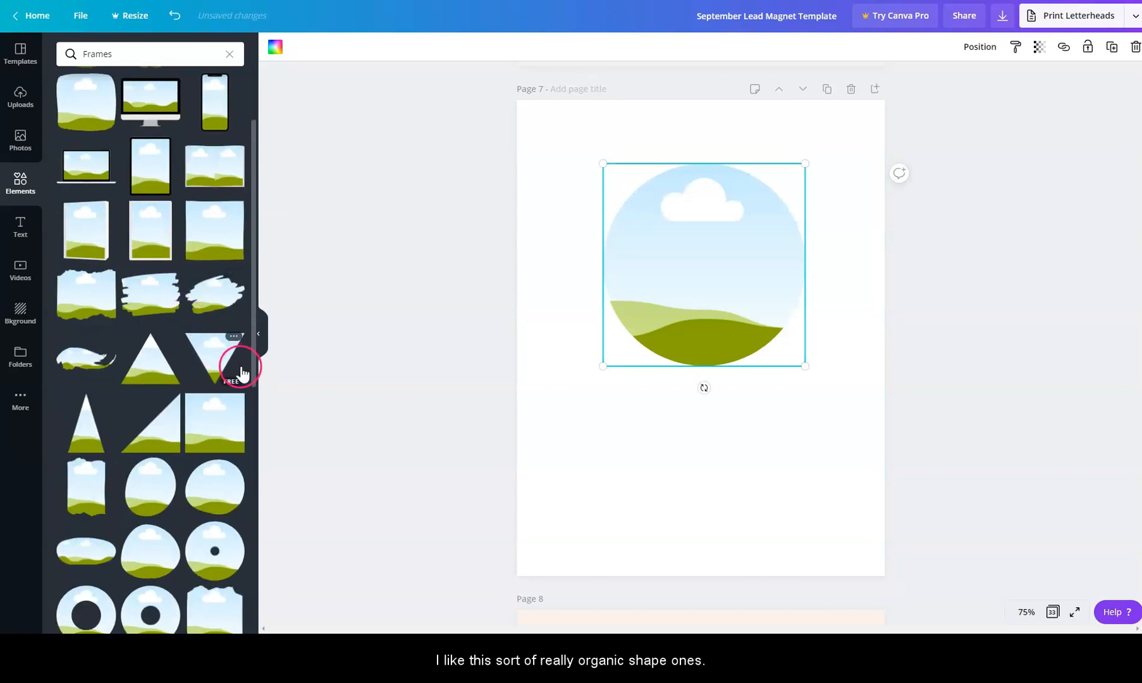
scroll(242, 373, down, 3)
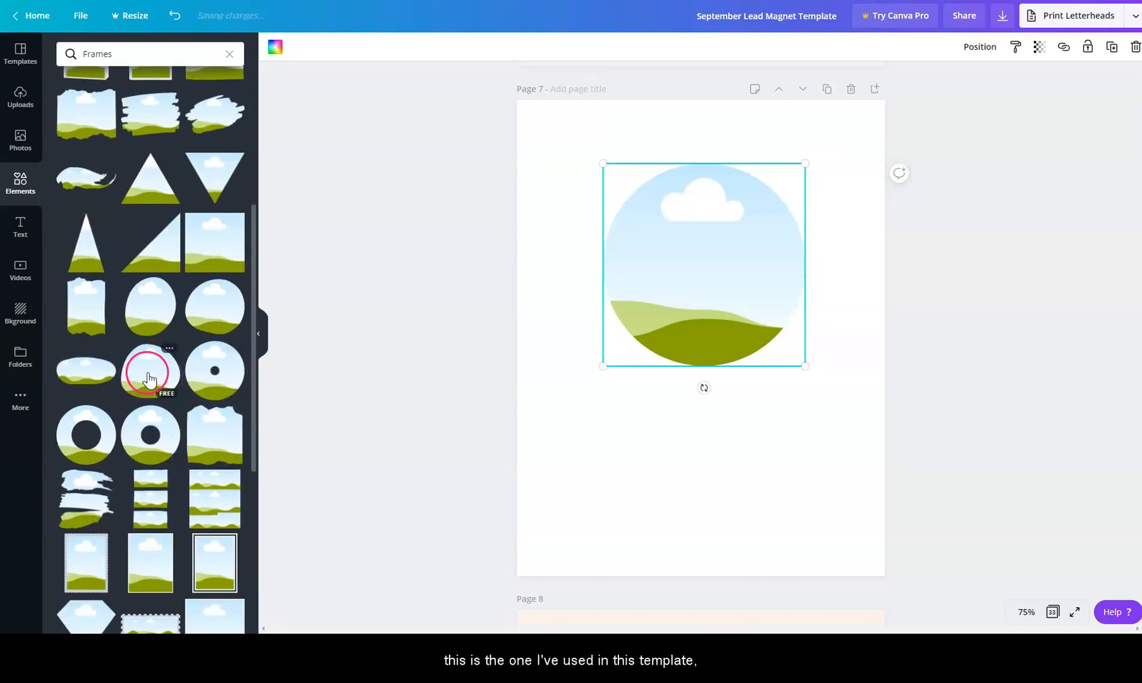
scroll(162, 434, down, 3)
scroll(180, 466, down, 4)
scroll(159, 503, down, 8)
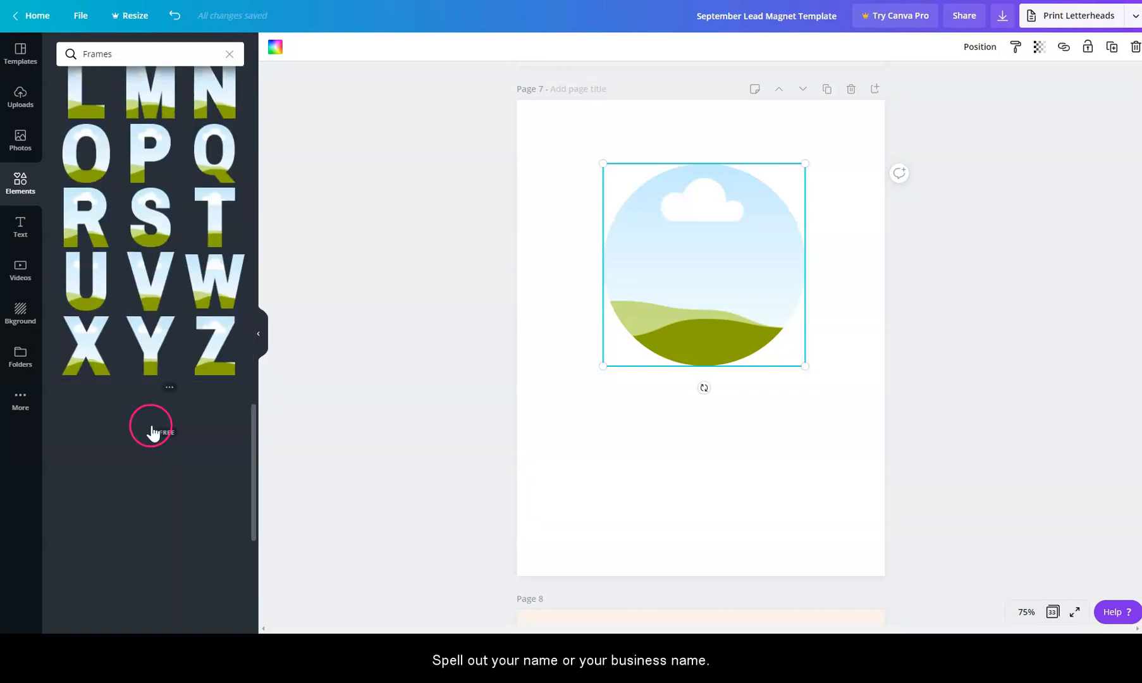
scroll(152, 436, down, 2)
scroll(147, 417, up, 8)
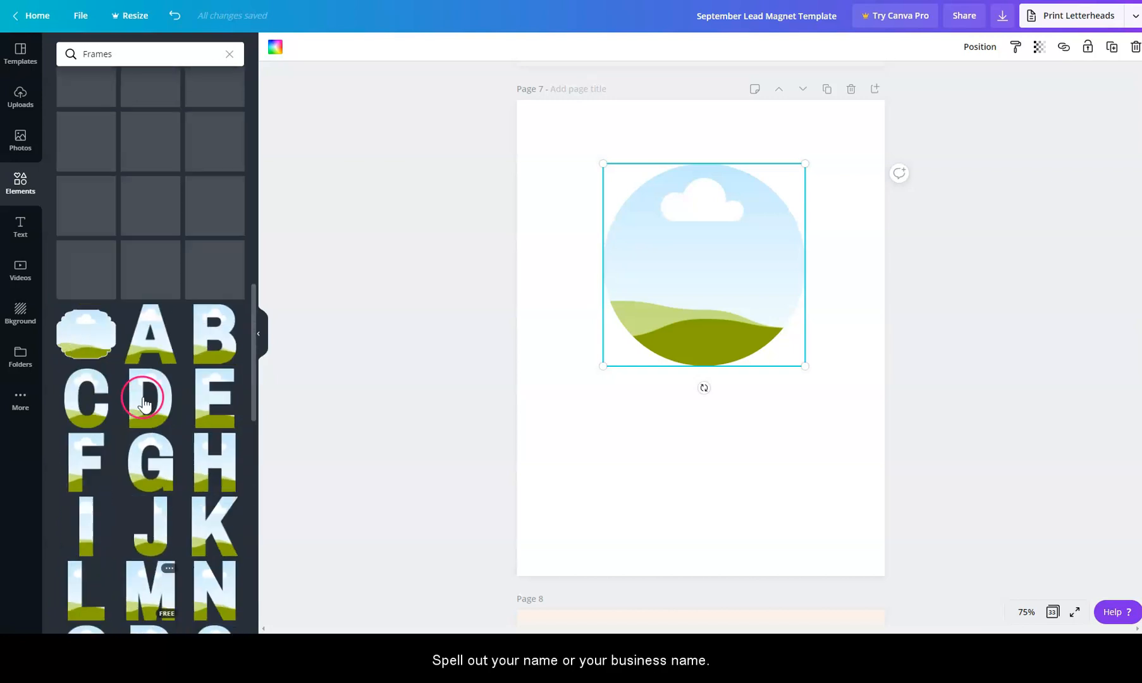
scroll(145, 403, up, 6)
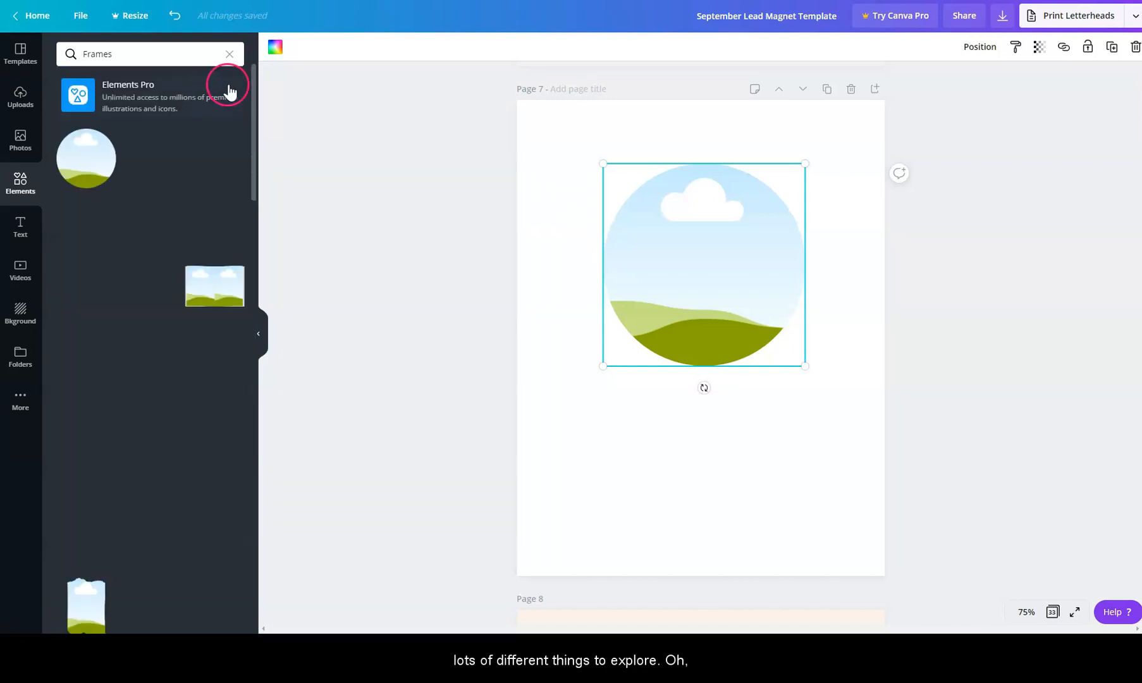
click(229, 55)
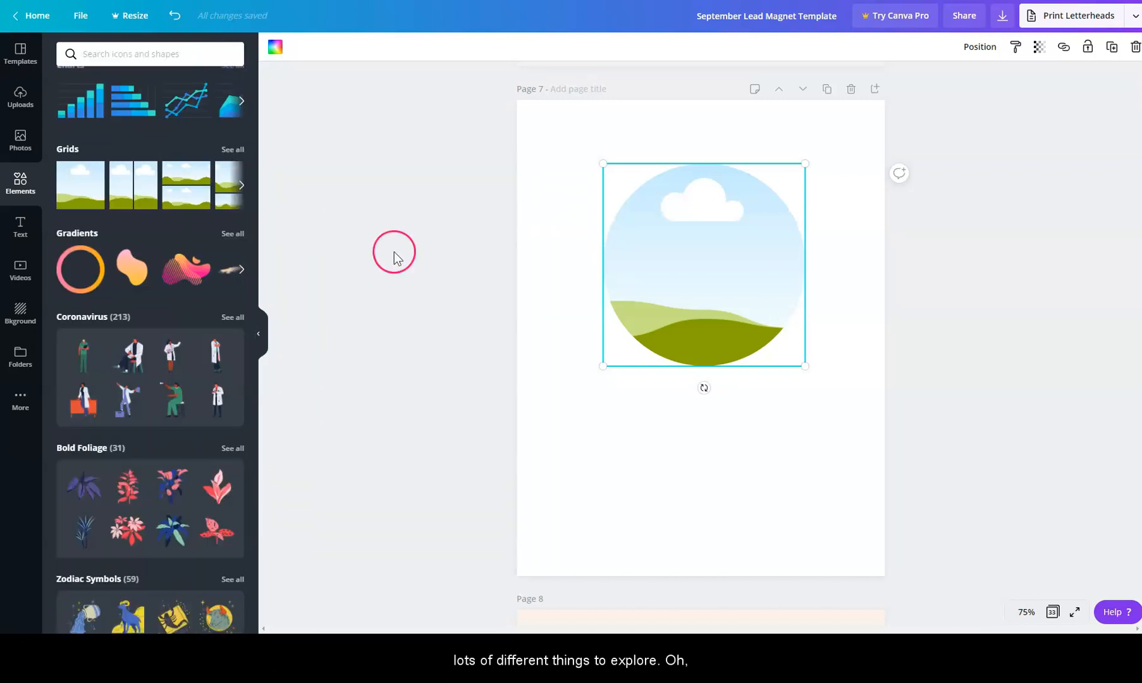
- Delete the circular frame and cover page 7 with a photo grid of one large cell above two smaller ones
key(Delete)
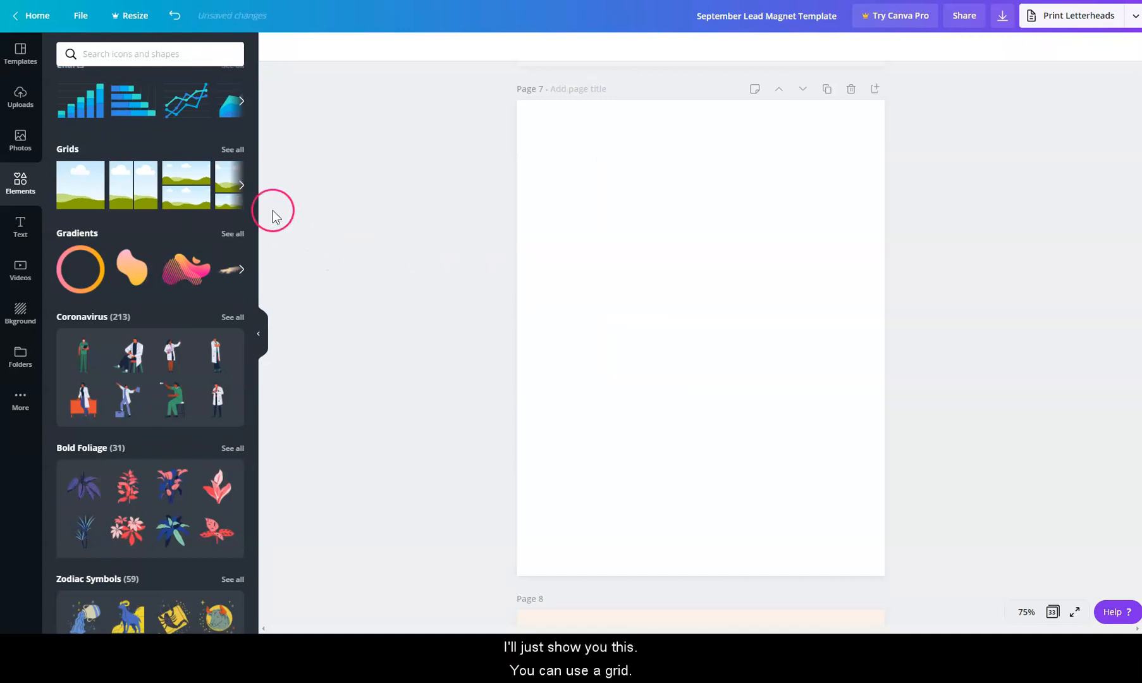
click(235, 150)
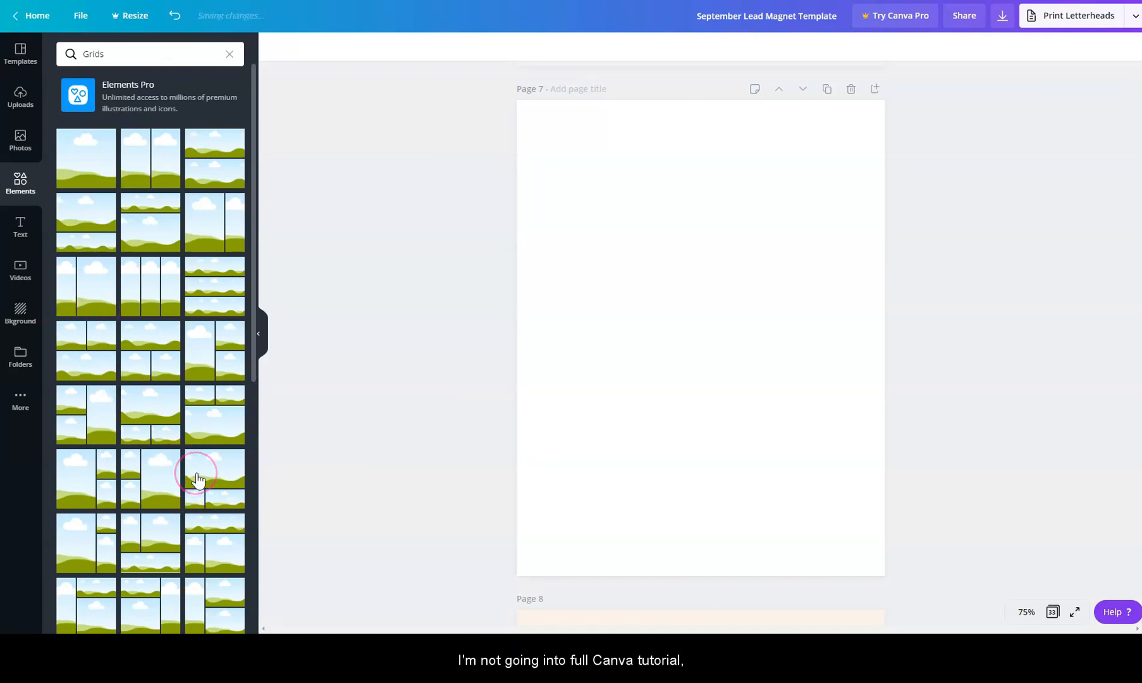
drag(228, 481, 691, 196)
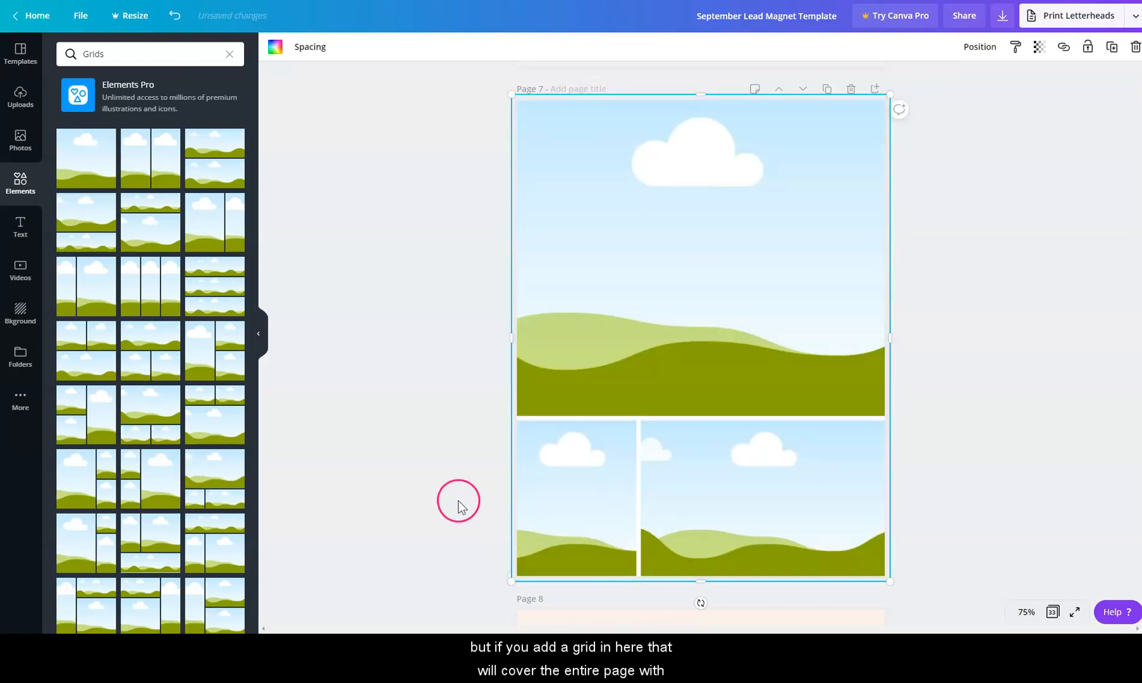
- Fill the grid's large cell with the uploaded laptop photo and its lower-left cell with the uploaded writing photo, repositioned lower within the cell
click(23, 98)
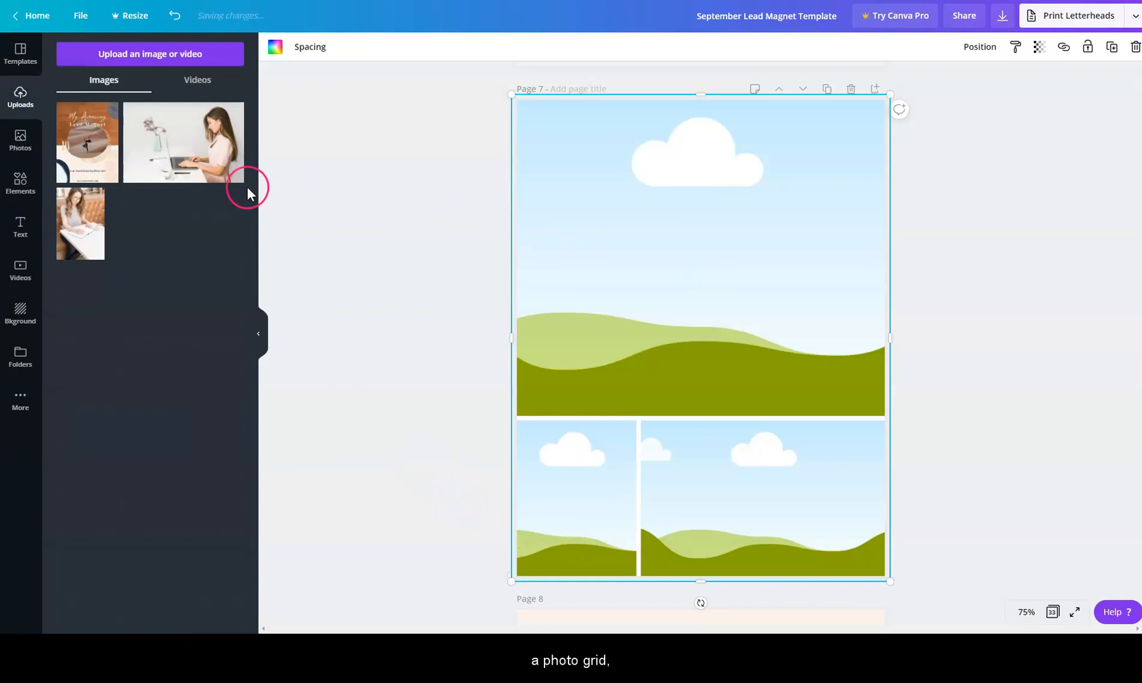
drag(228, 157, 665, 258)
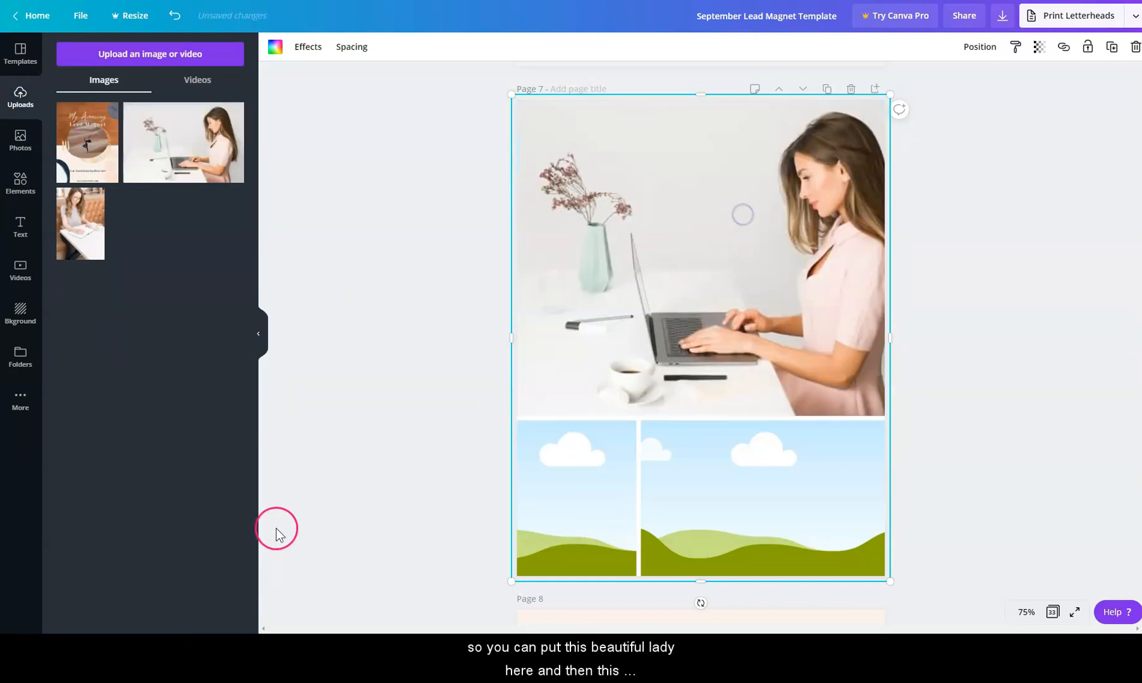
drag(98, 230, 598, 542)
double_click(600, 497)
drag(600, 488, 602, 504)
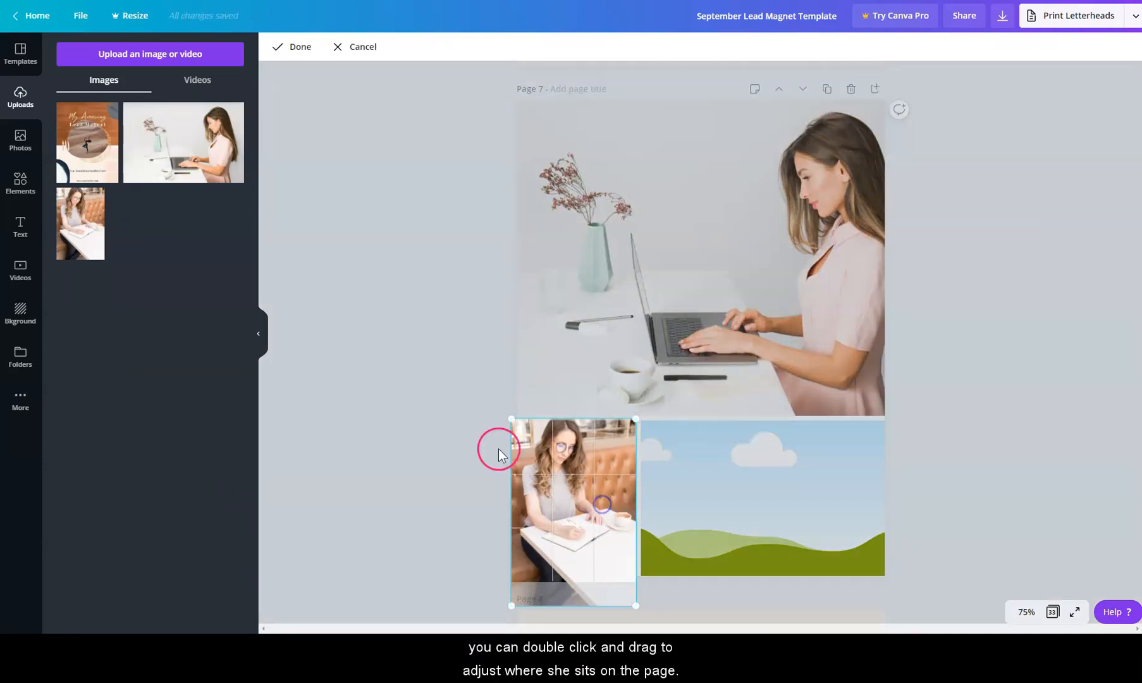
click(499, 455)
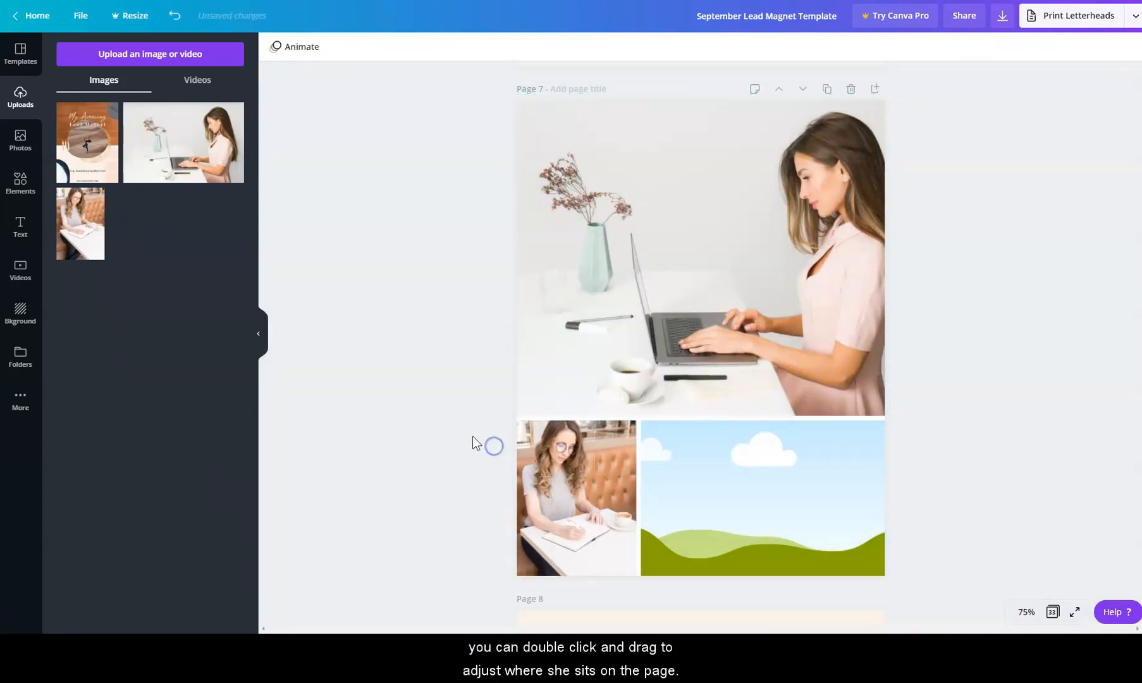
- Fill the grid's lower-right cell with the stock photo of a woman seen from behind in an autumn landscape
click(23, 152)
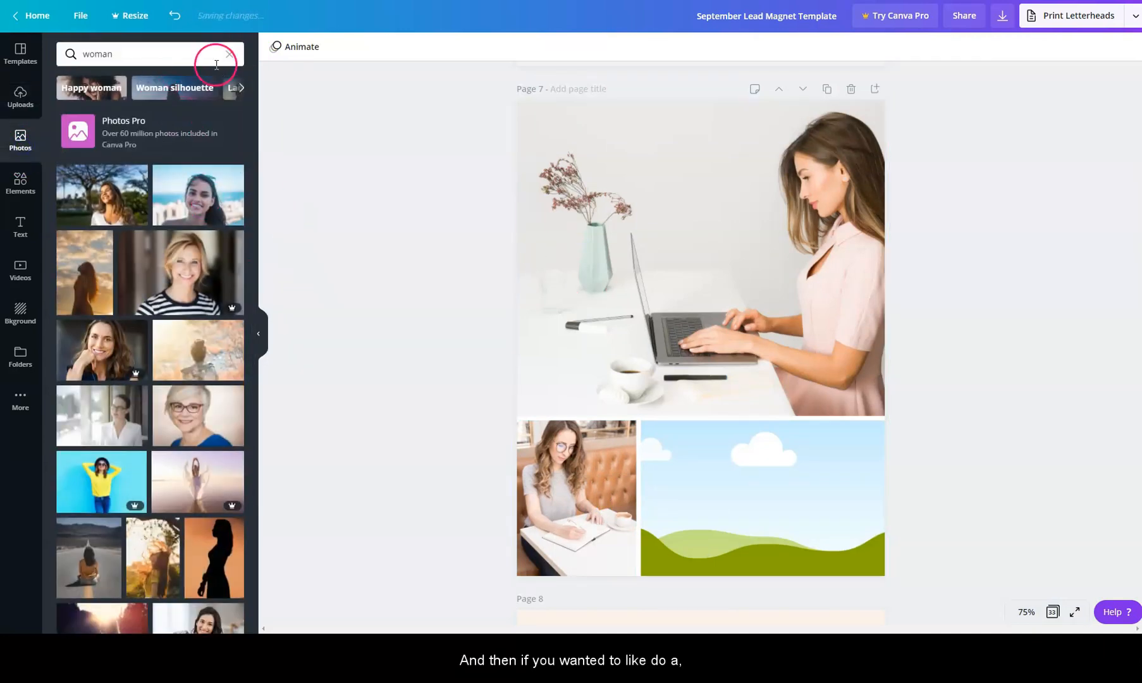
drag(208, 354, 784, 468)
click(601, 467)
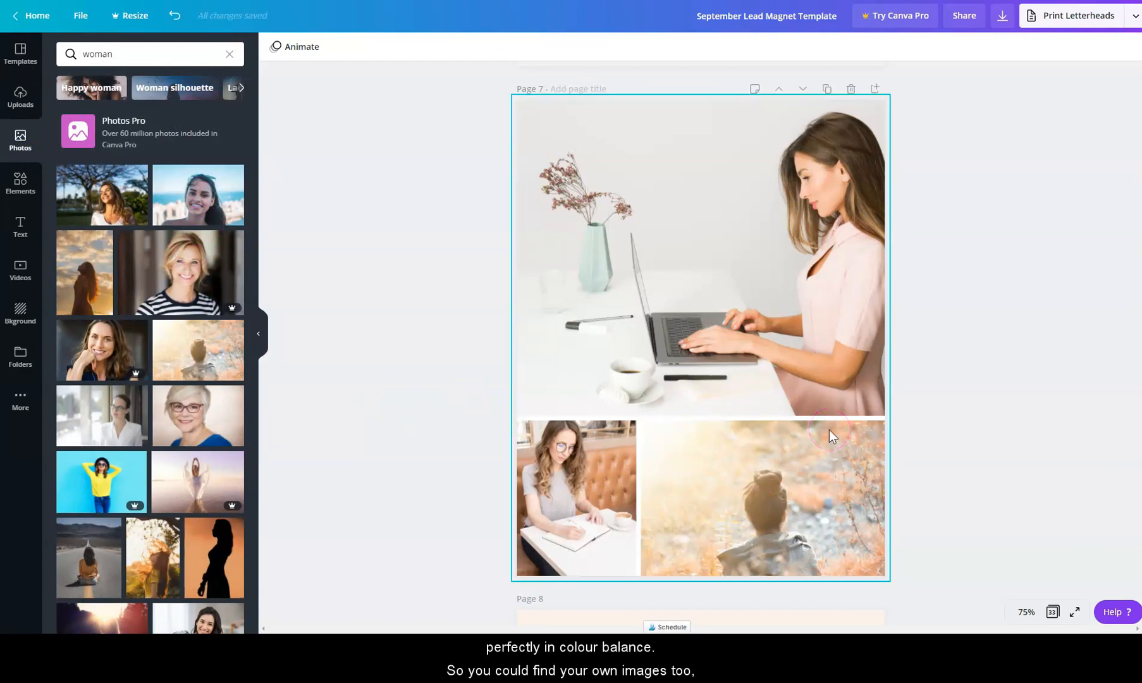
click(620, 324)
click(304, 293)
- Look over the photo grid page, browse further stock photos of women, and clear the photo search
scroll(446, 335, down, 4)
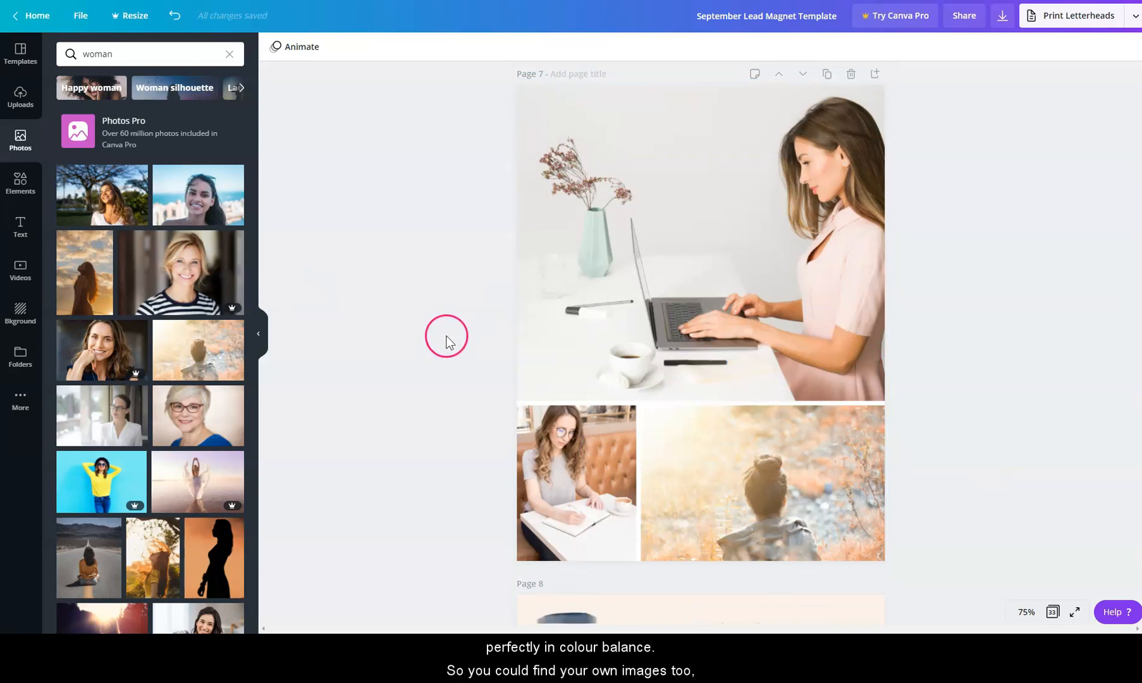
scroll(397, 335, up, 5)
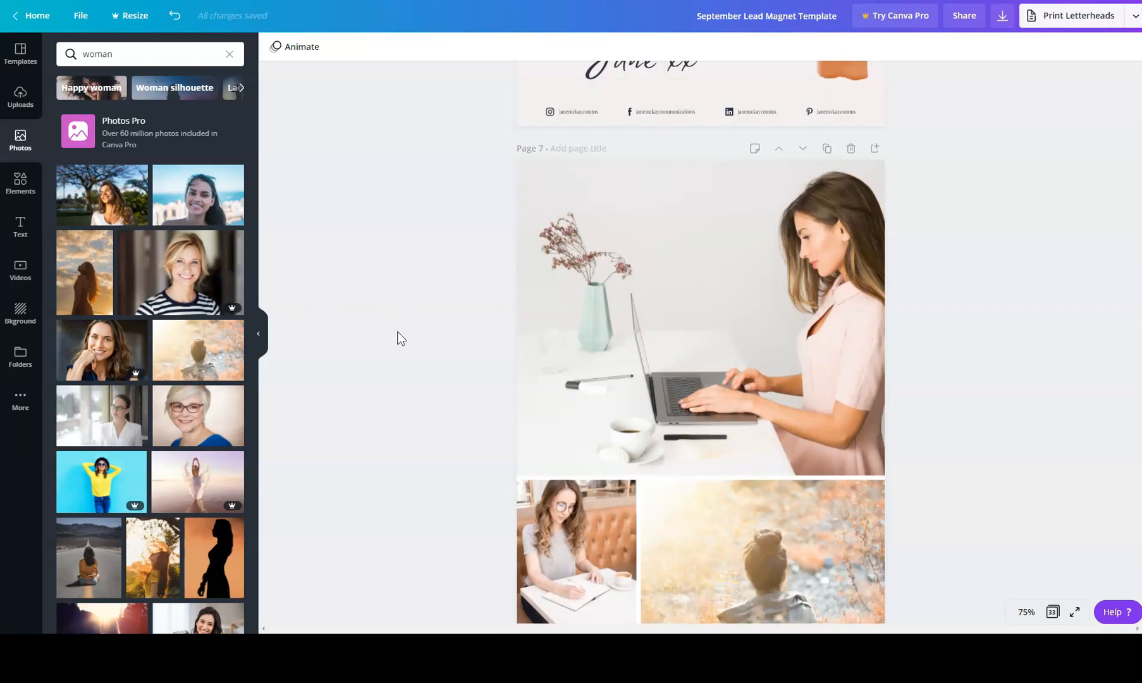
scroll(398, 337, down, 2)
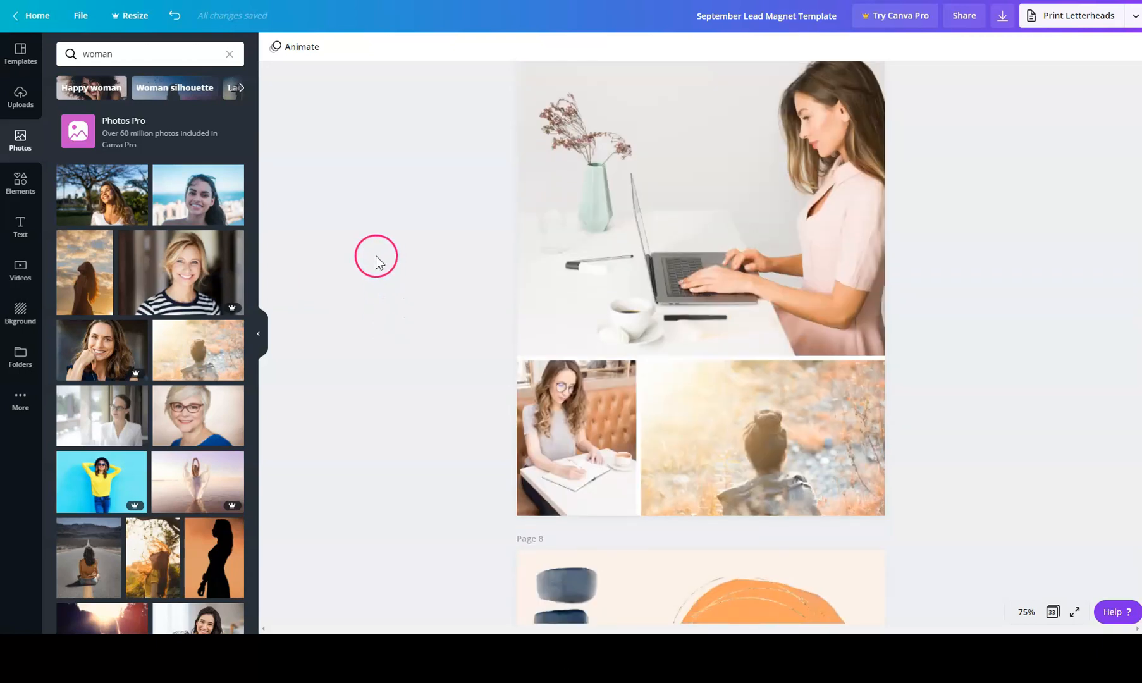
scroll(133, 370, down, 4)
scroll(131, 370, down, 1)
scroll(132, 370, down, 10)
scroll(131, 370, down, 4)
click(218, 56)
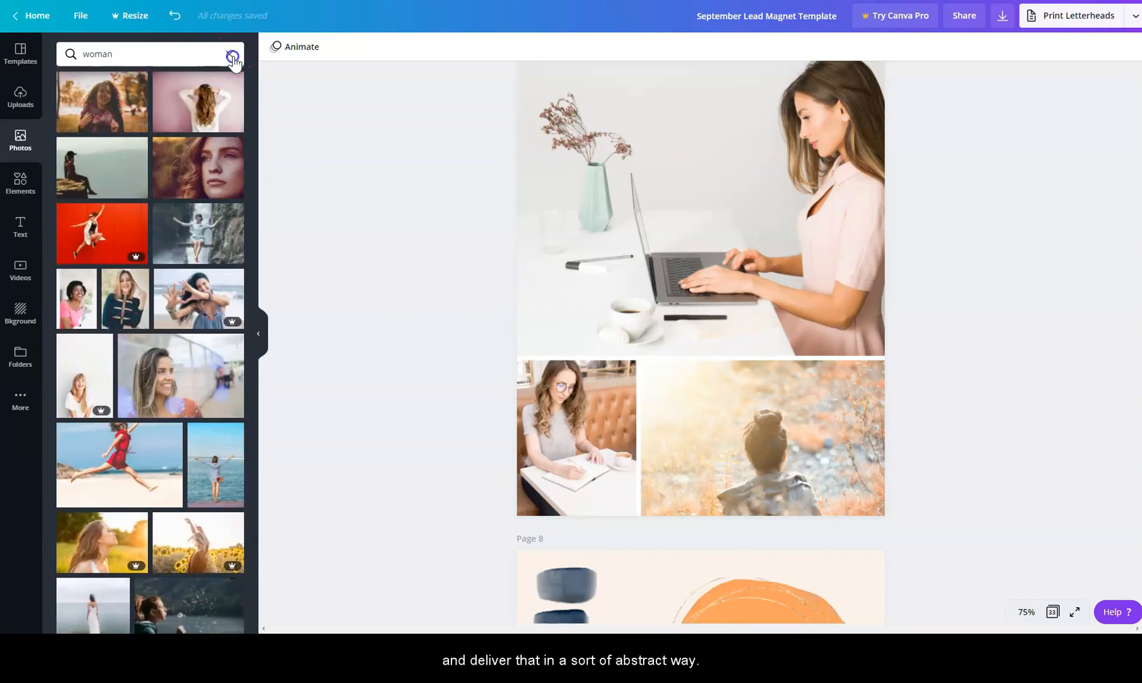
click(233, 58)
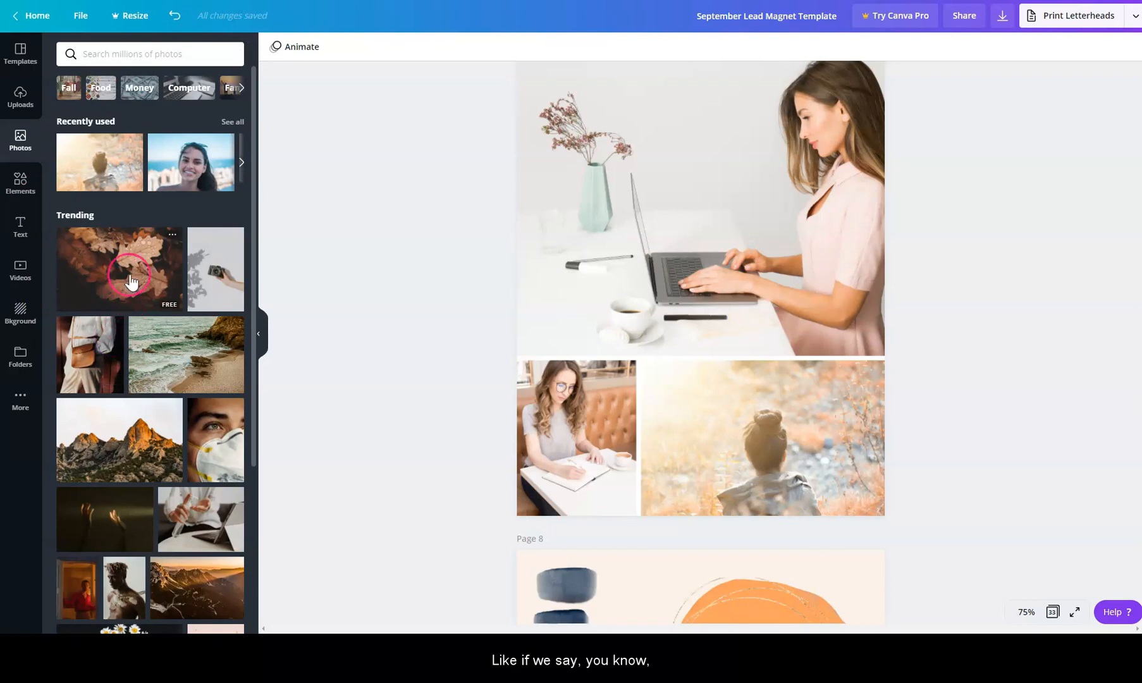
- Replace the photo in page 7's lower-right grid cell with the trending photo of a hand holding a camera
drag(213, 265, 718, 408)
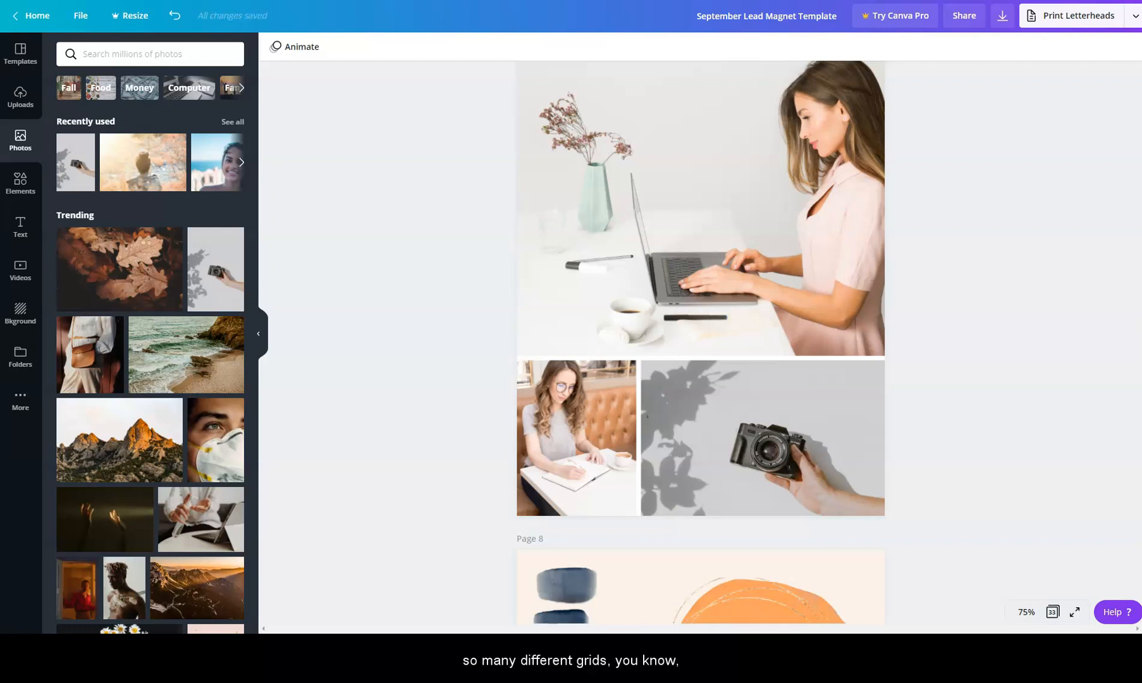
- Browse the available grid layouts, the other element categories and the sticker collections
click(21, 185)
scroll(145, 297, down, 10)
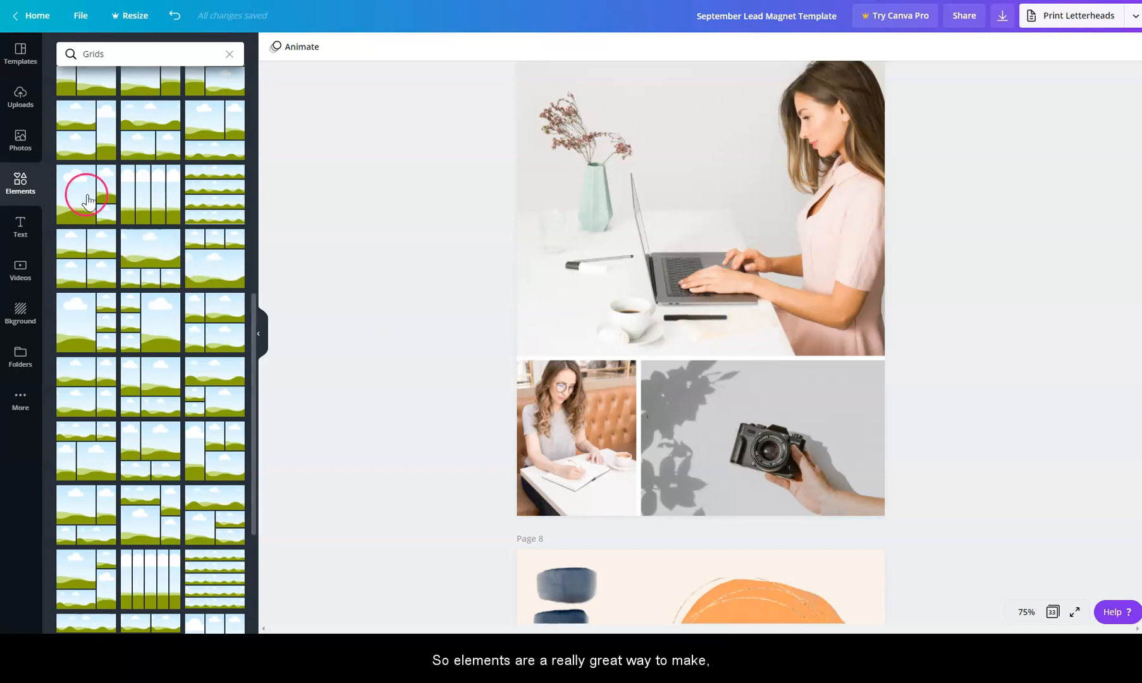
click(22, 181)
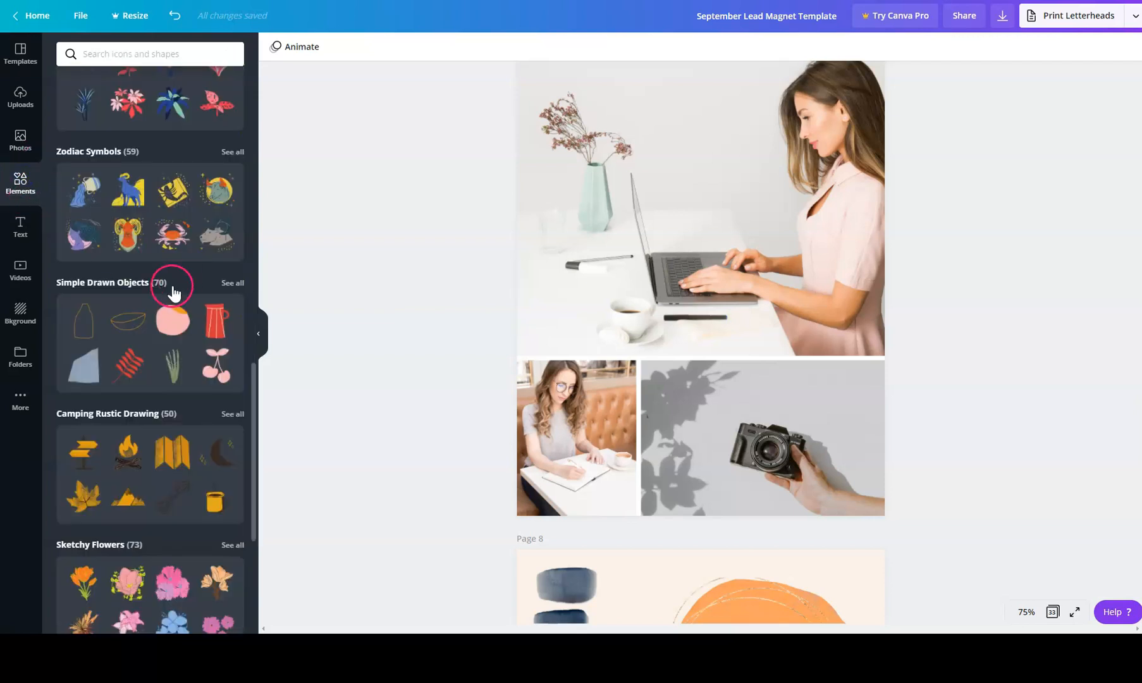
scroll(127, 245, up, 15)
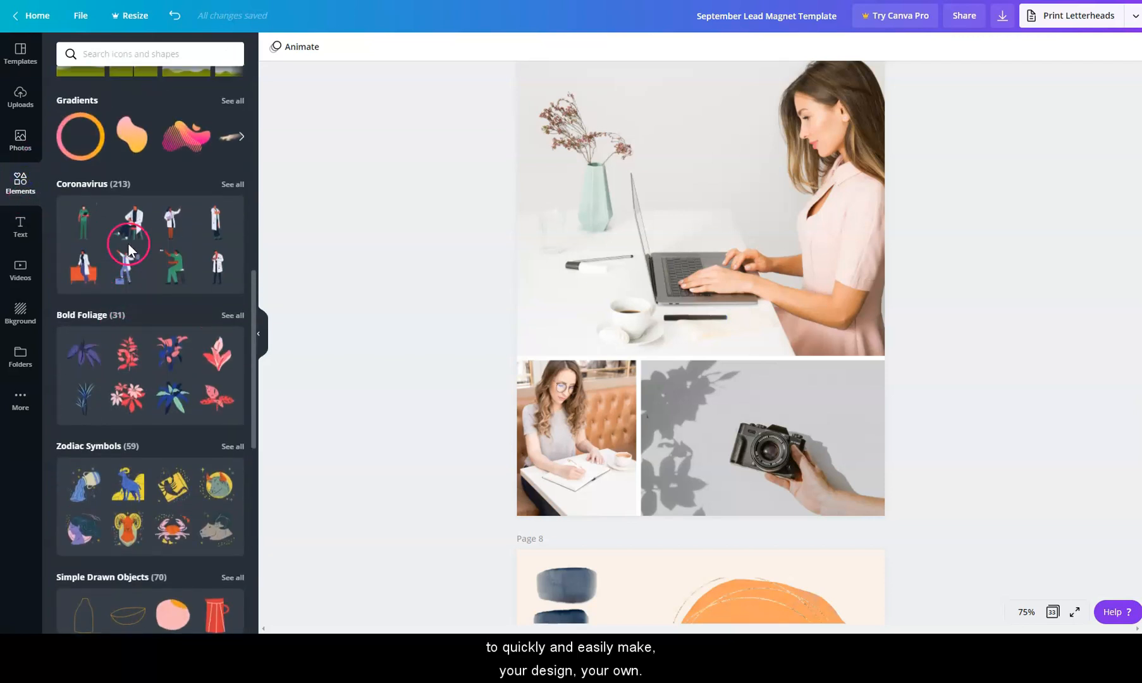
scroll(159, 242, up, 2)
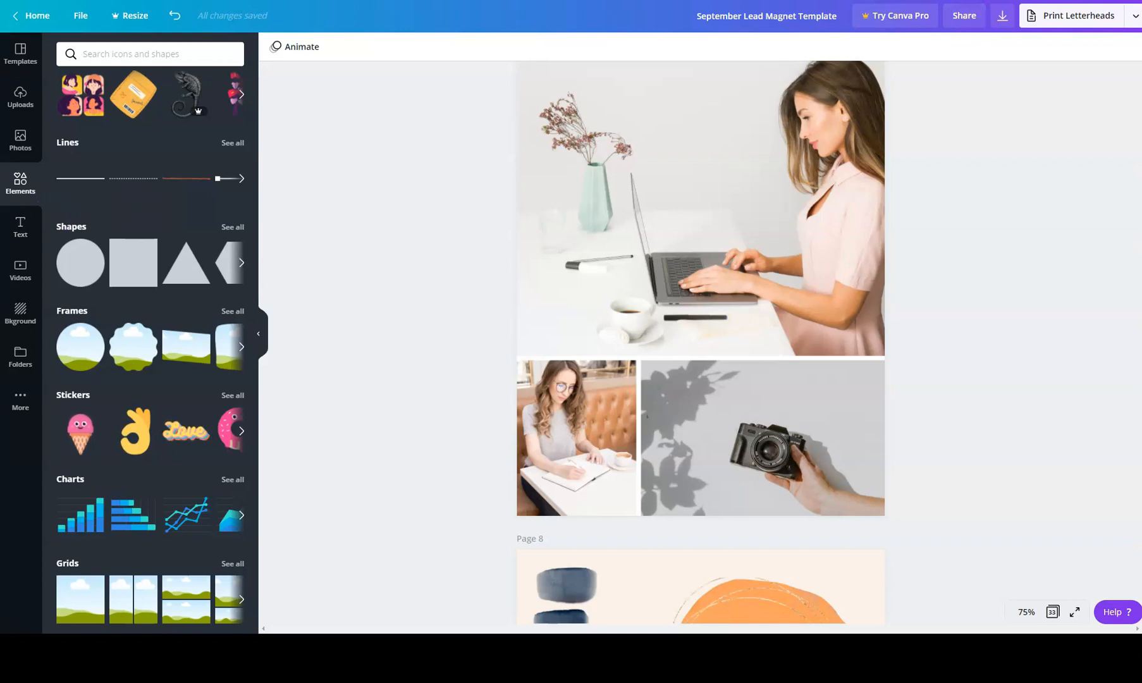
click(232, 396)
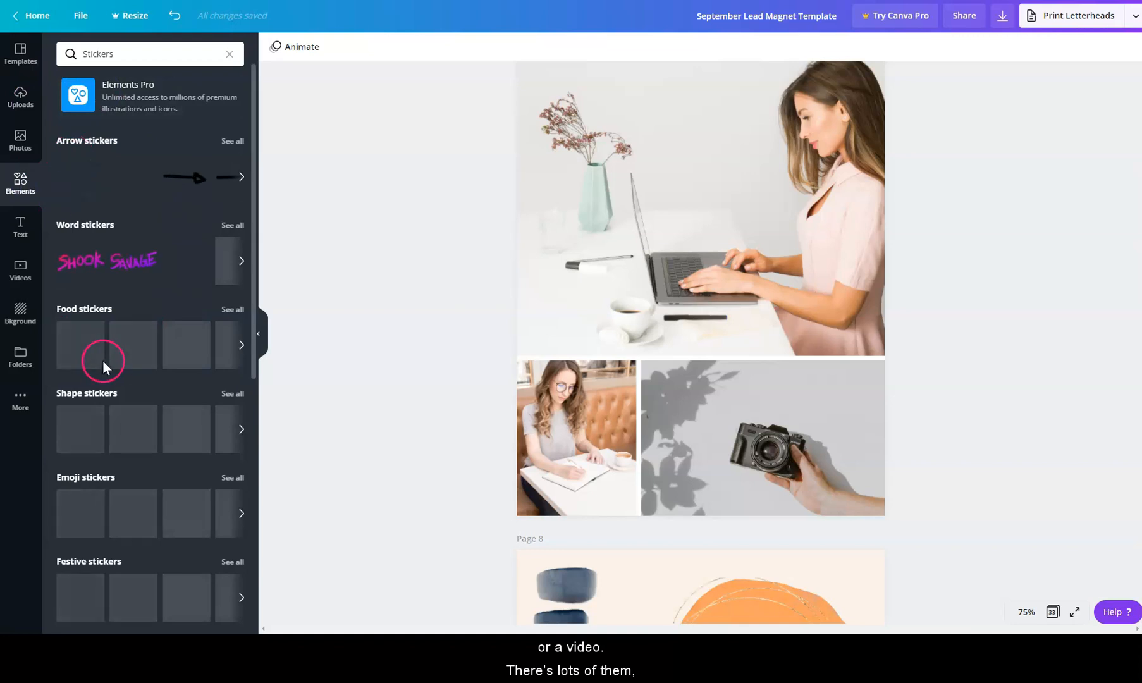
scroll(139, 443, down, 1)
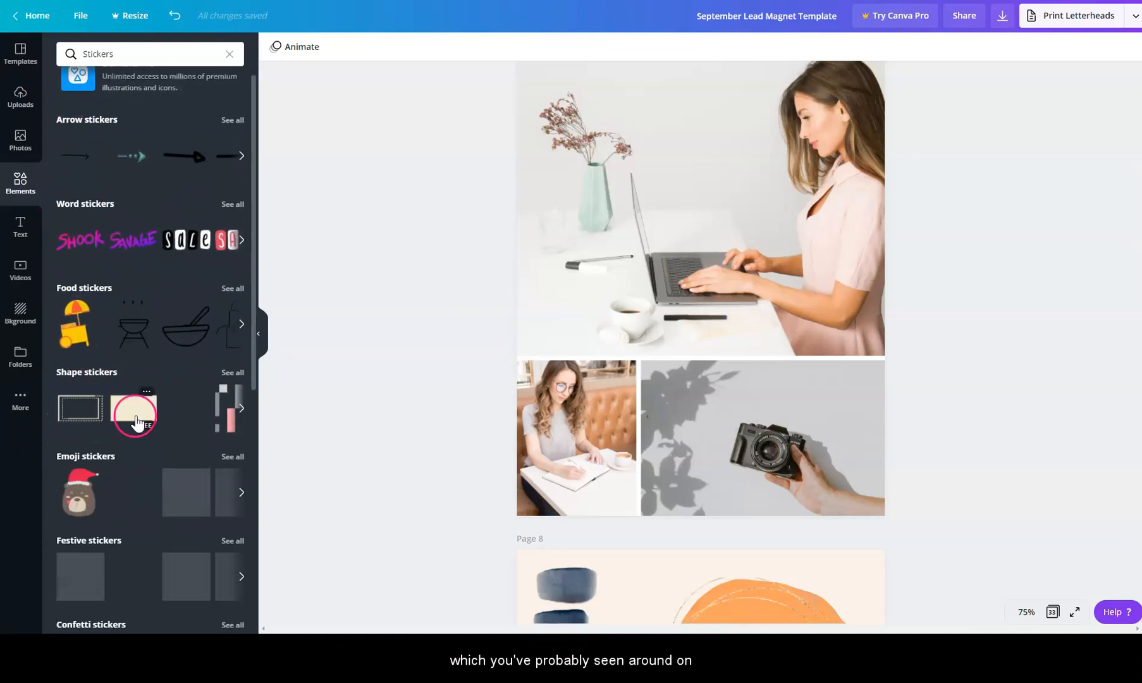
scroll(127, 392, down, 3)
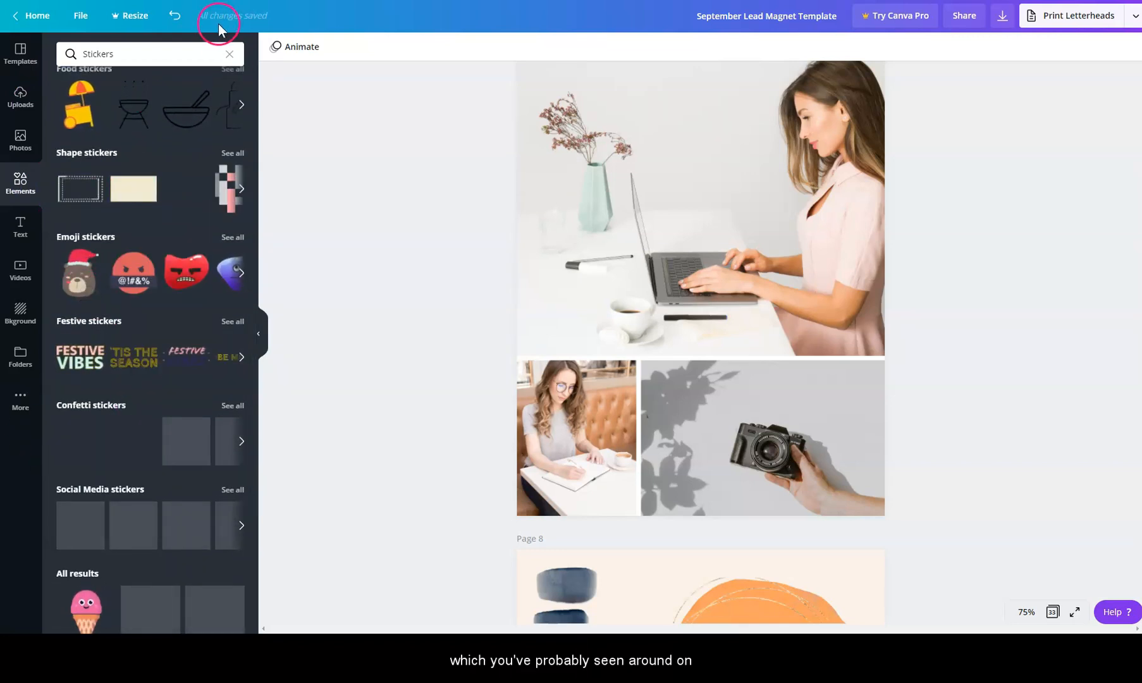
click(19, 184)
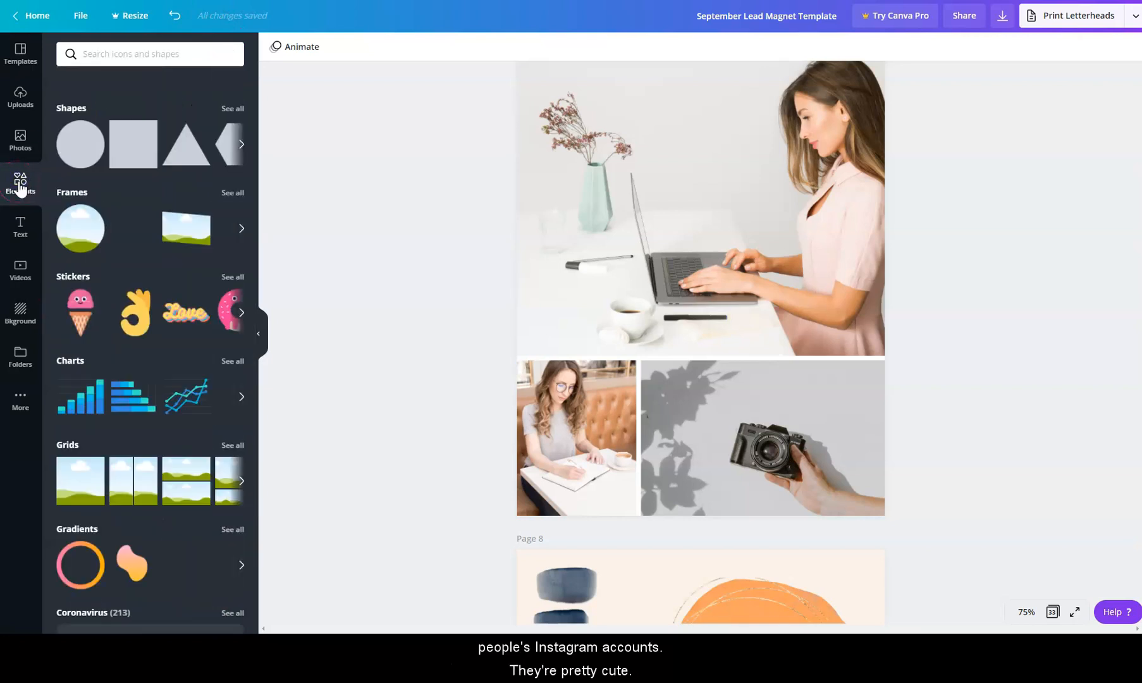
- Bring up the stock backgrounds and add a blank page after page 7
click(19, 312)
click(789, 121)
scroll(785, 177, up, 5)
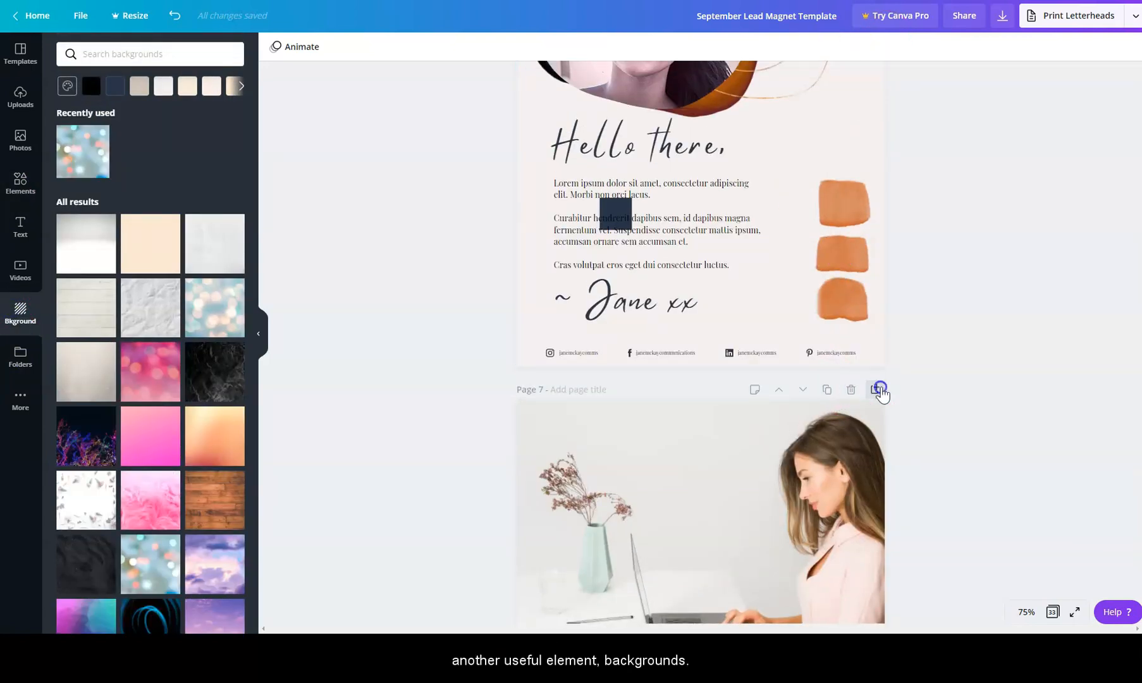
click(876, 388)
scroll(599, 189, down, 2)
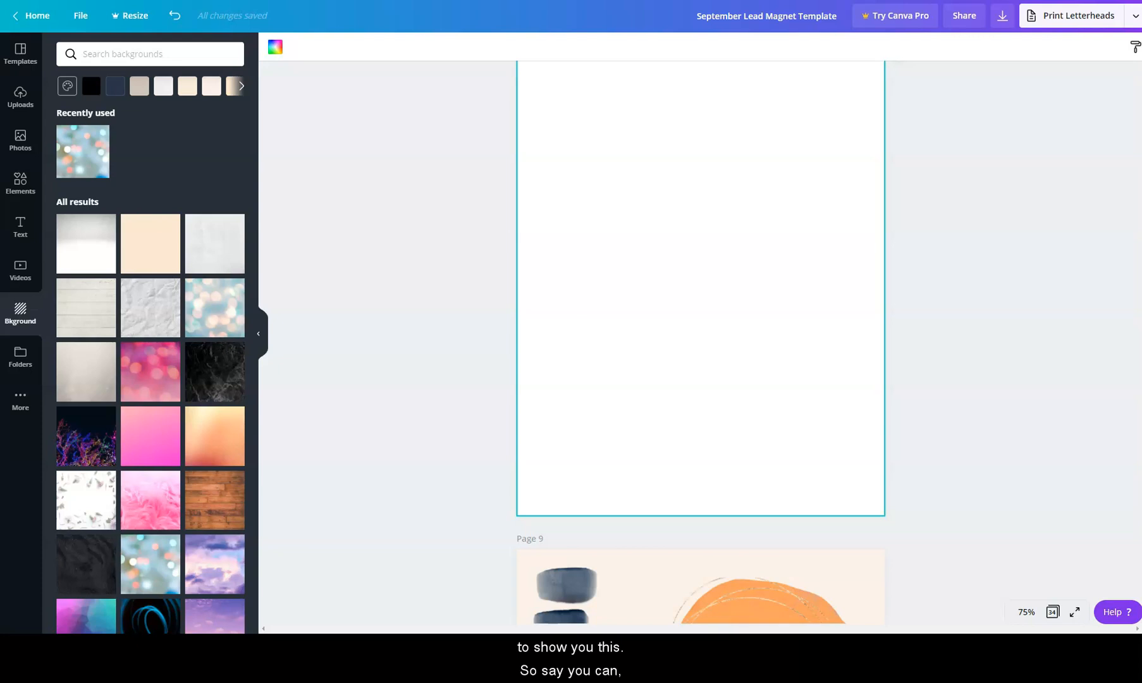
- Fill the blank page 8 with the pale blue and peach bokeh background
drag(190, 329, 600, 221)
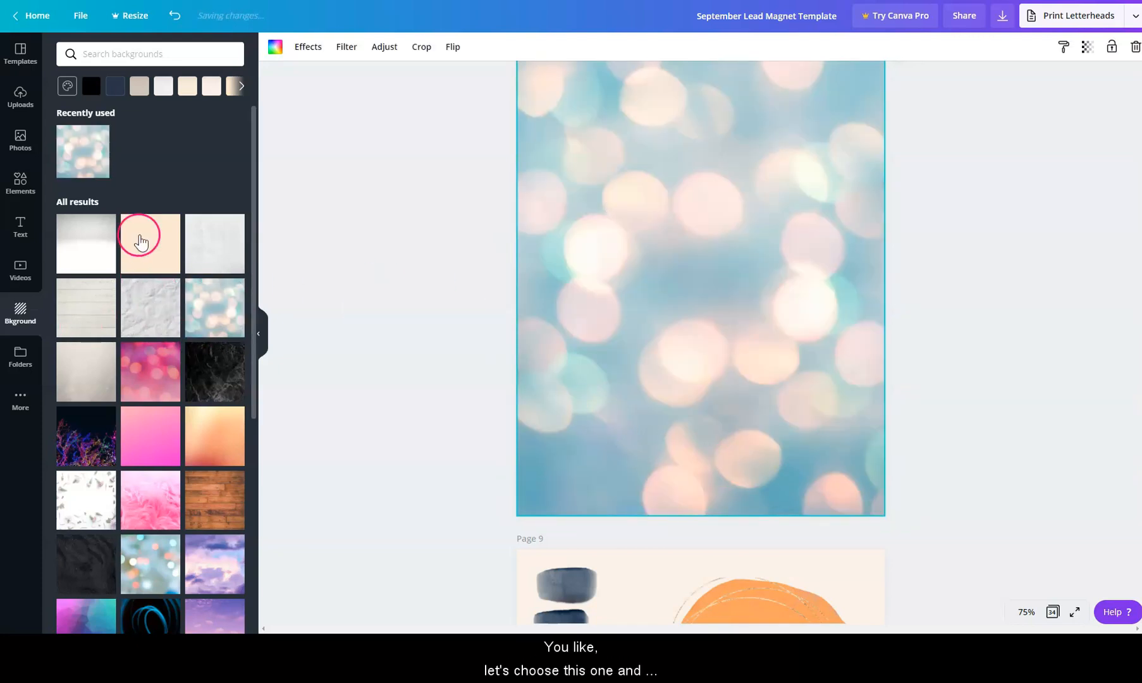
scroll(793, 349, up, 2)
scroll(774, 333, down, 2)
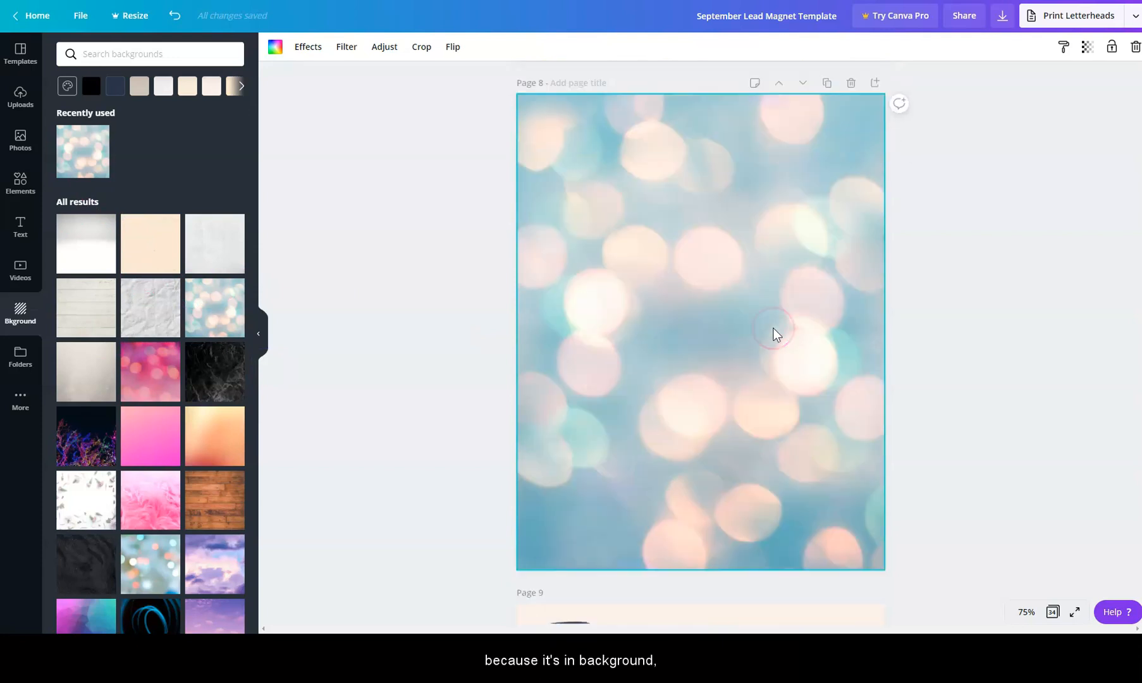
scroll(581, 211, up, 1)
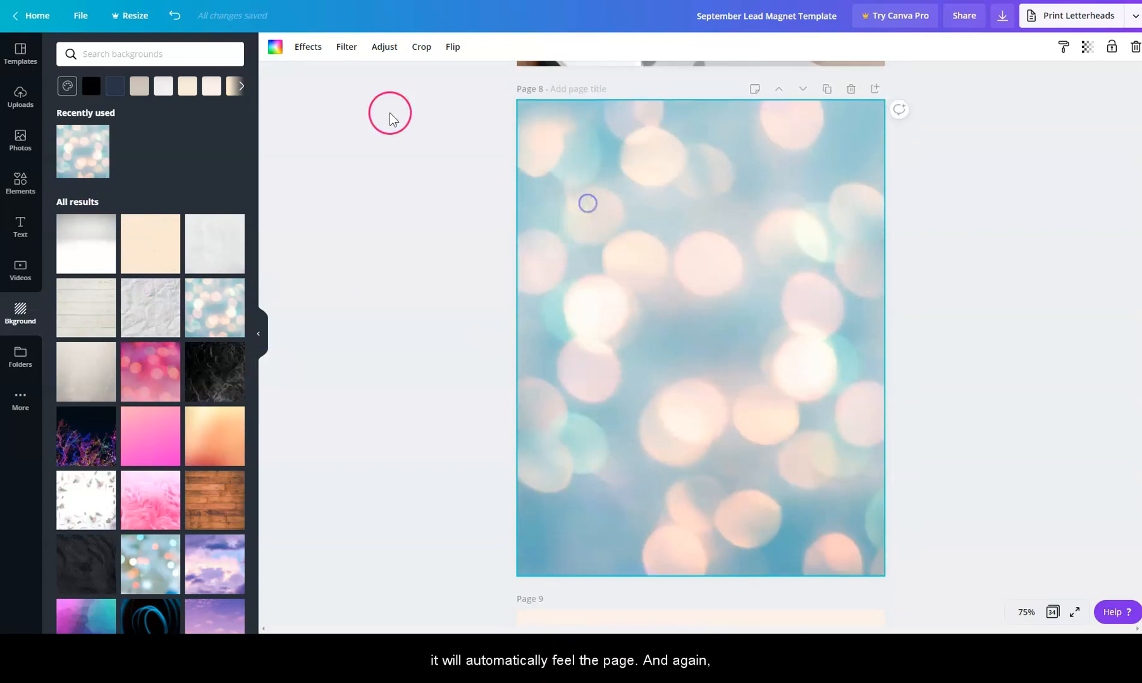
- Look through the image effects available for the page 8 background and view the Duotone description
click(307, 47)
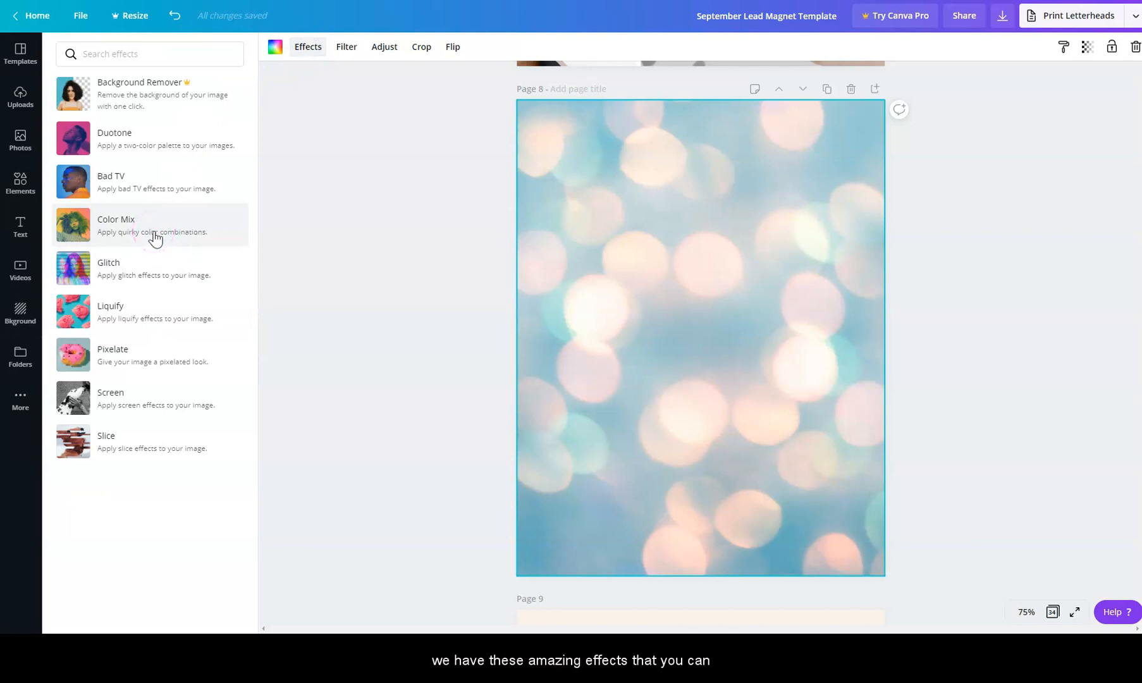
click(152, 186)
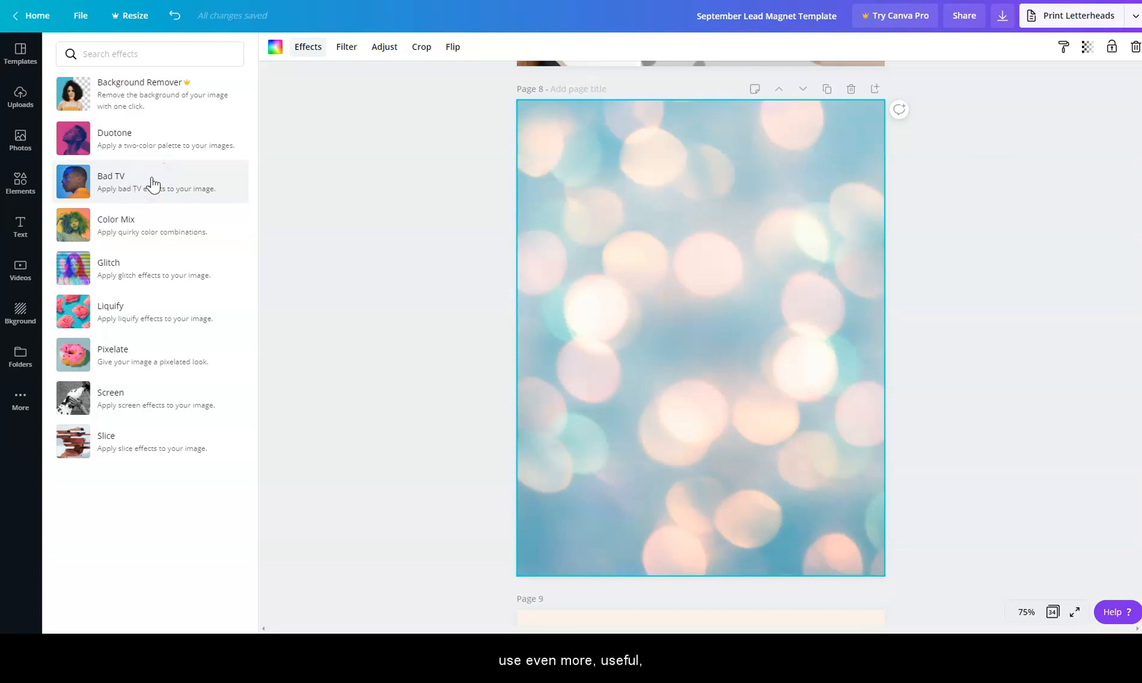
click(153, 161)
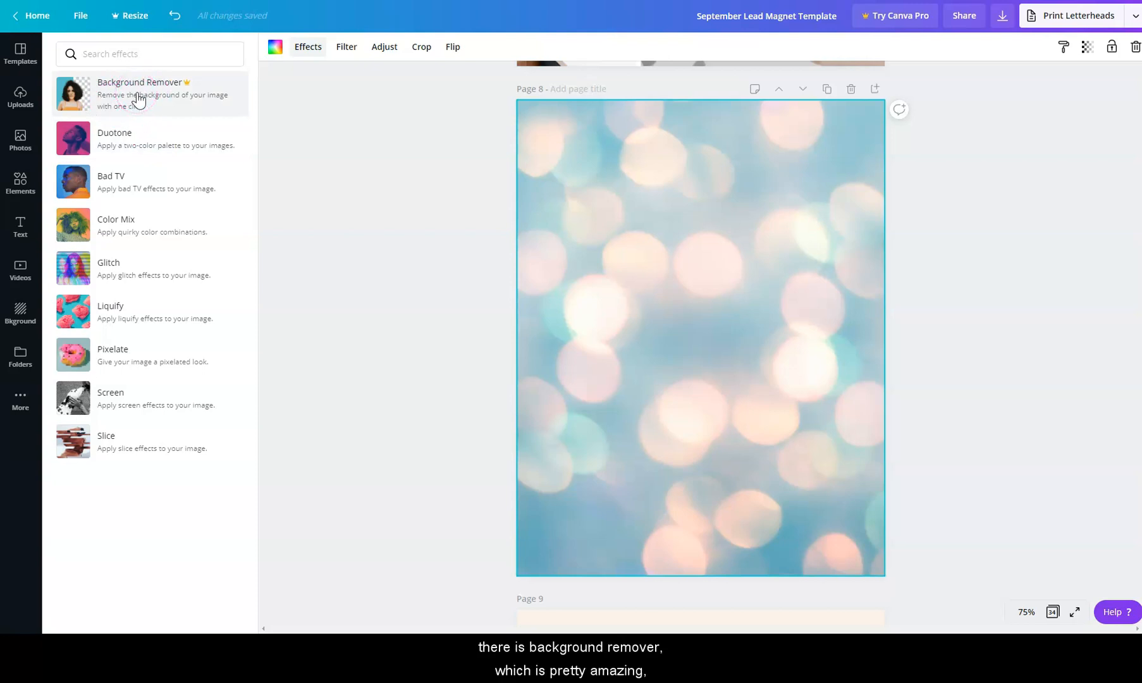
click(122, 136)
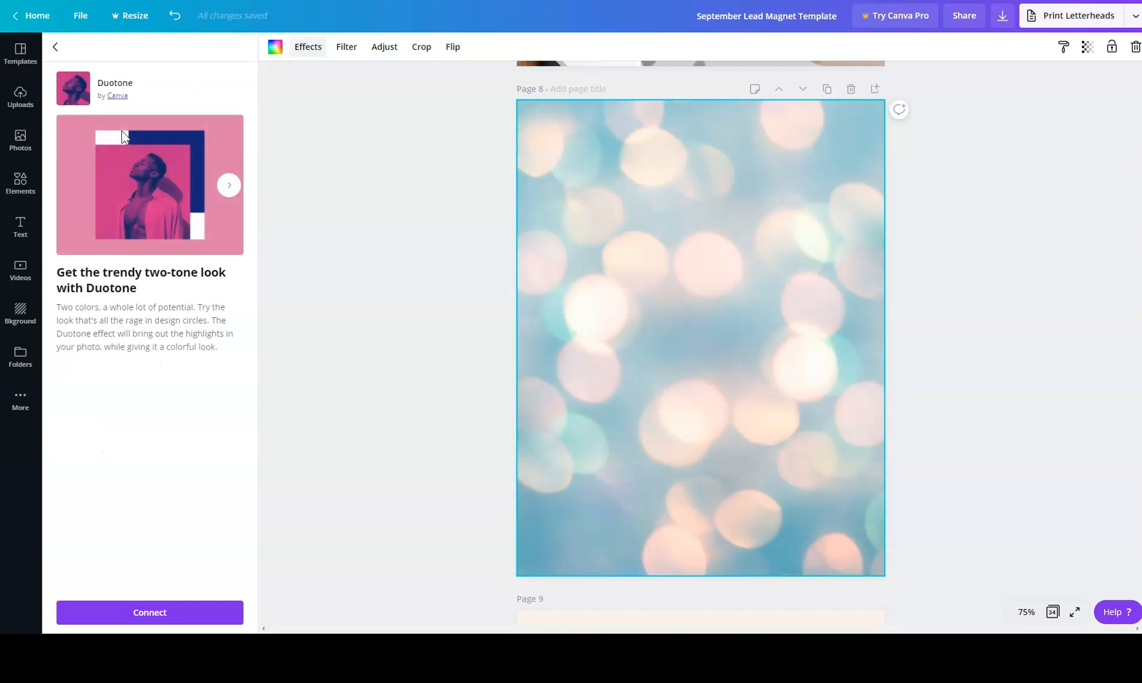
click(54, 50)
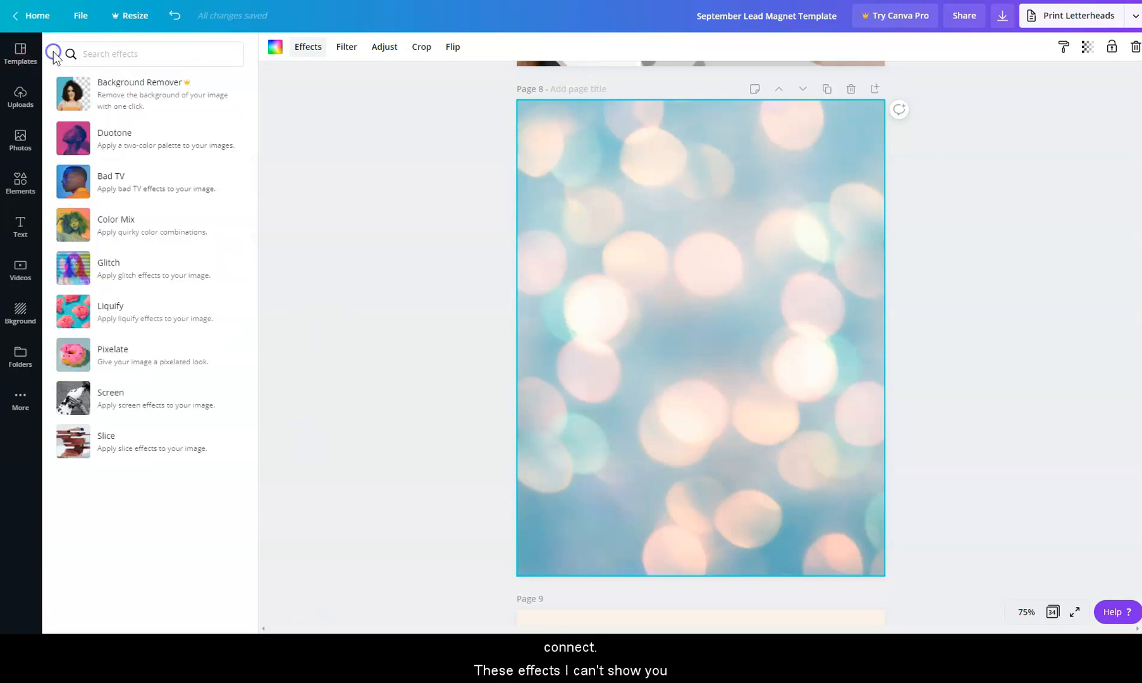
click(314, 53)
- Try the Peony filter on the page 8 background and replace it with the Retro filter
click(347, 49)
click(184, 272)
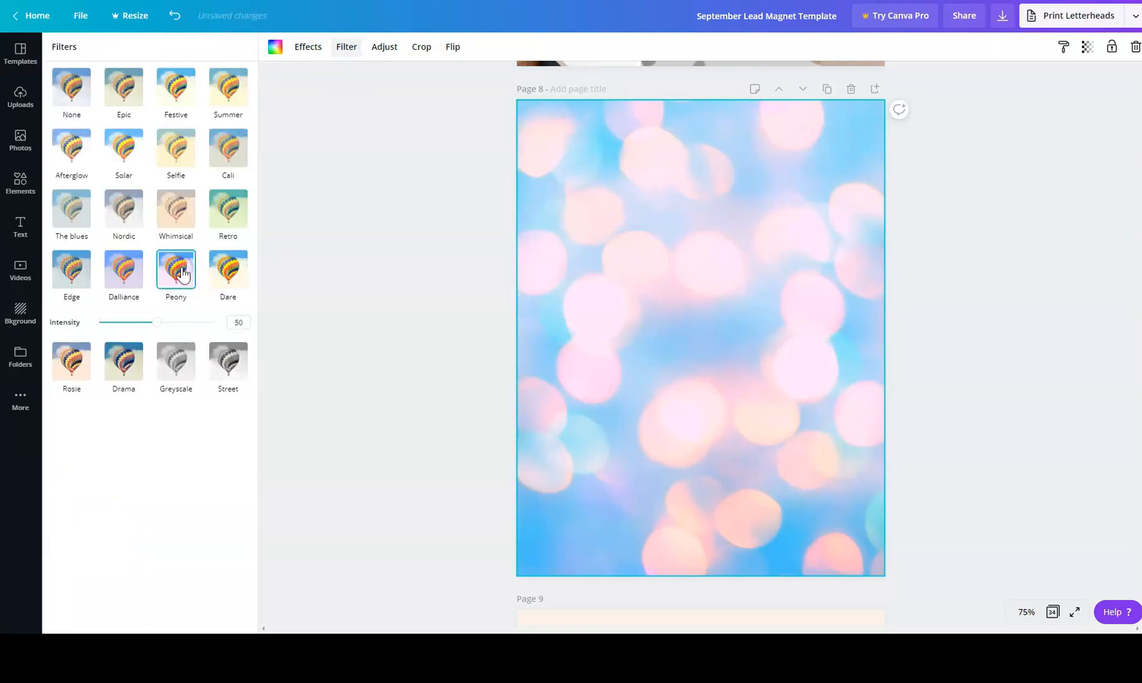
click(242, 277)
click(229, 207)
- Set the background's X-Process adjustment to 6 and delete the background image from page 8
click(392, 47)
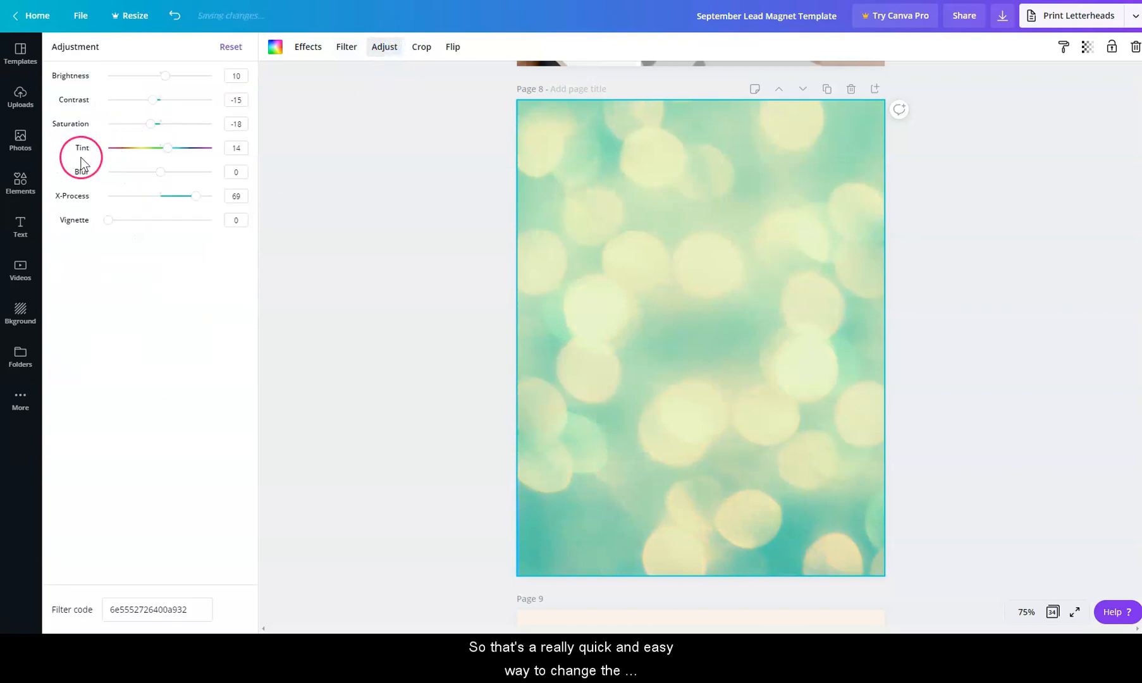
drag(197, 196, 163, 197)
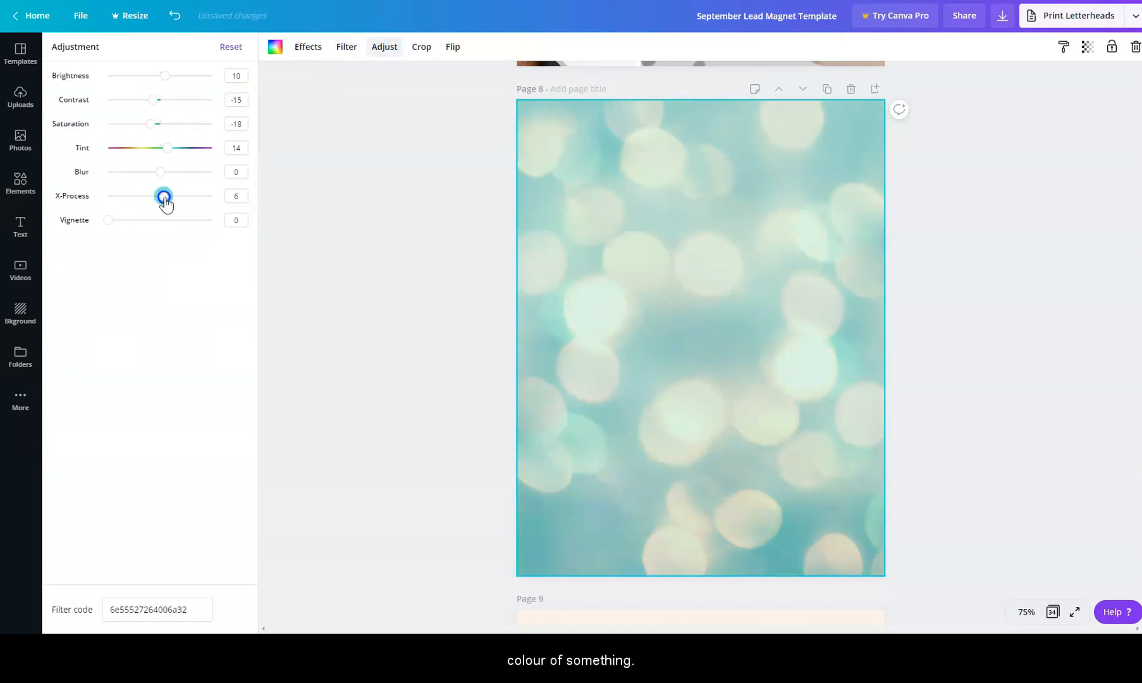
click(388, 216)
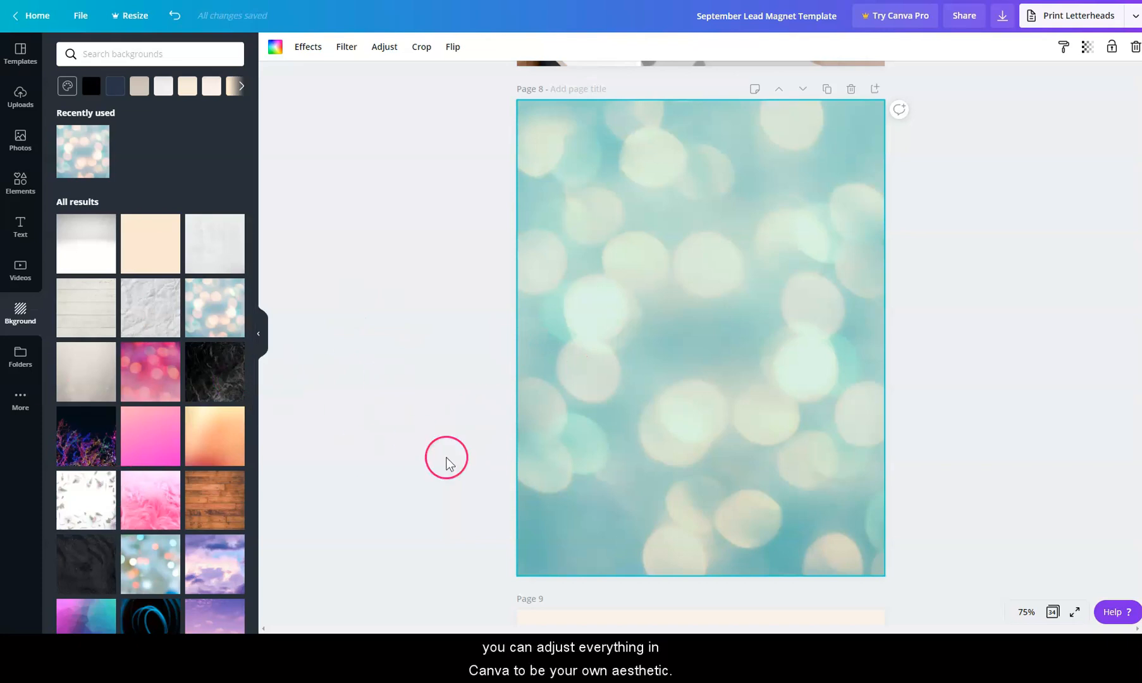
key(Delete)
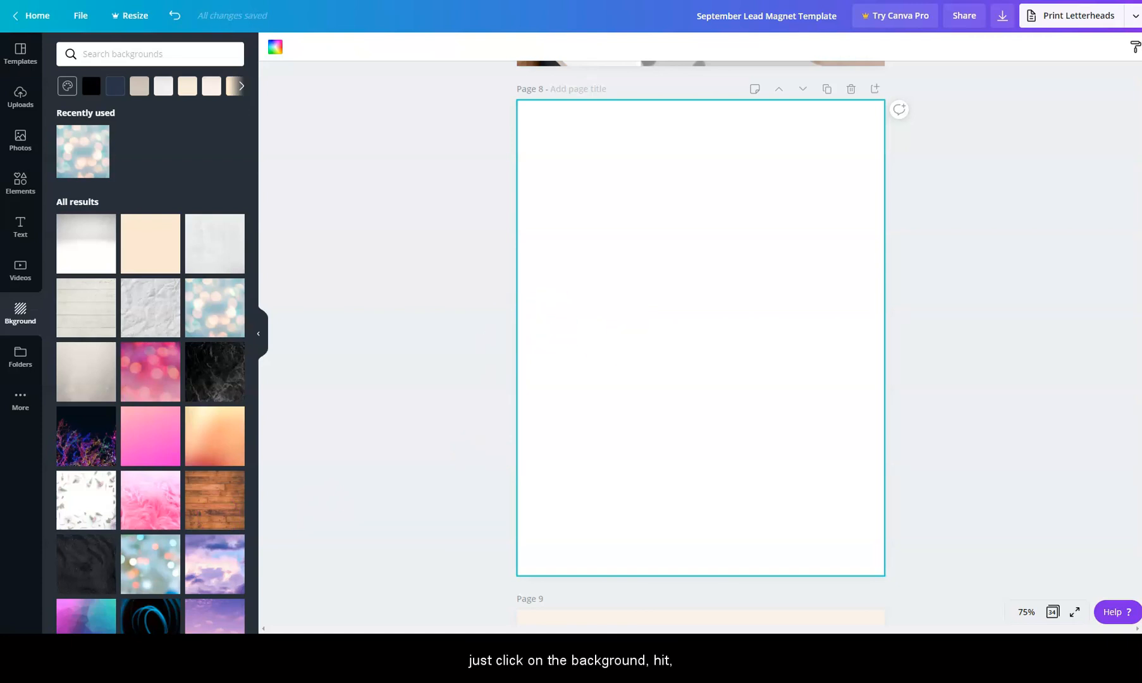
- Look back over the template's earlier pages up to page 2 and view the help topics
scroll(747, 324, up, 10)
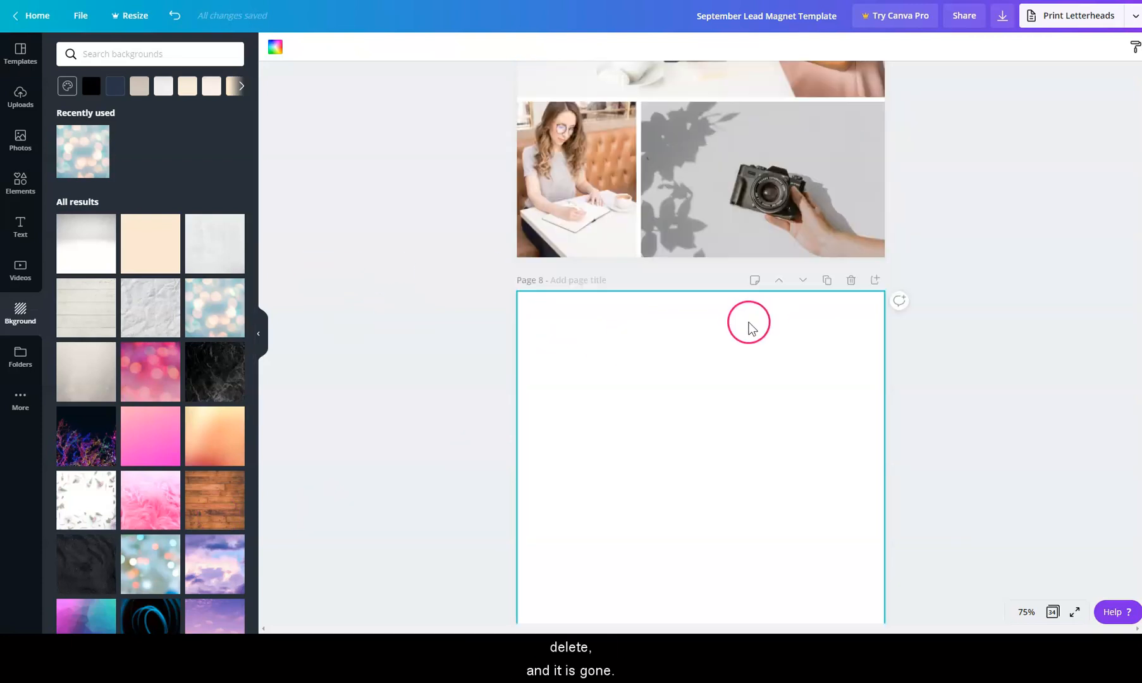
scroll(752, 329, up, 20)
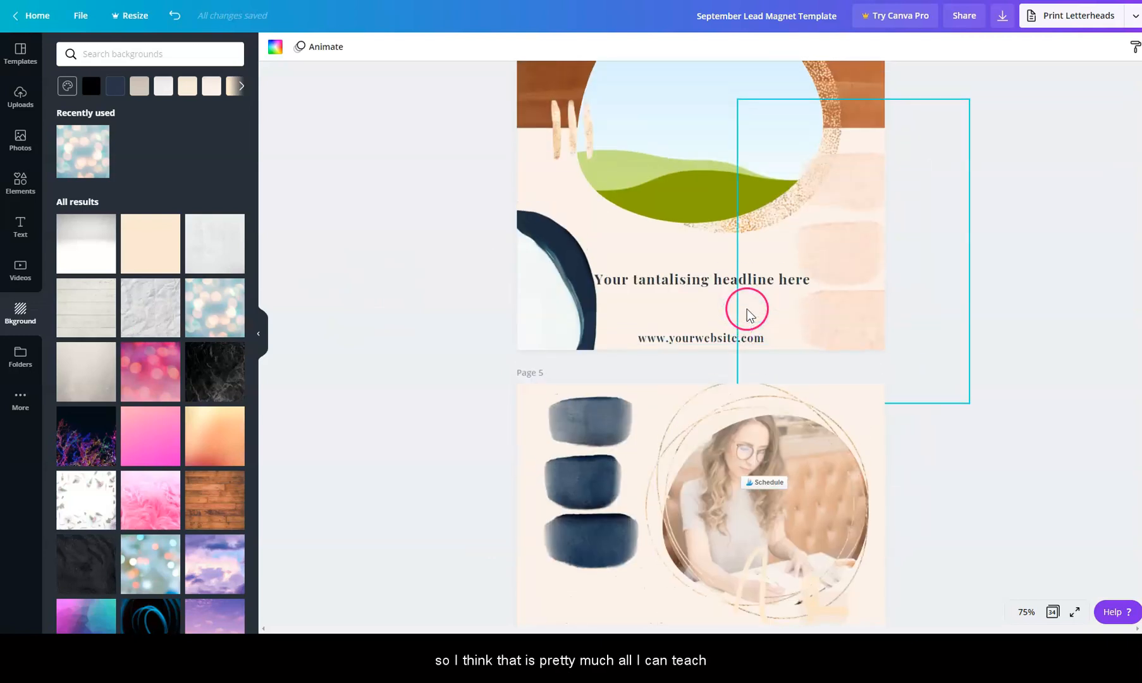
scroll(751, 301, up, 15)
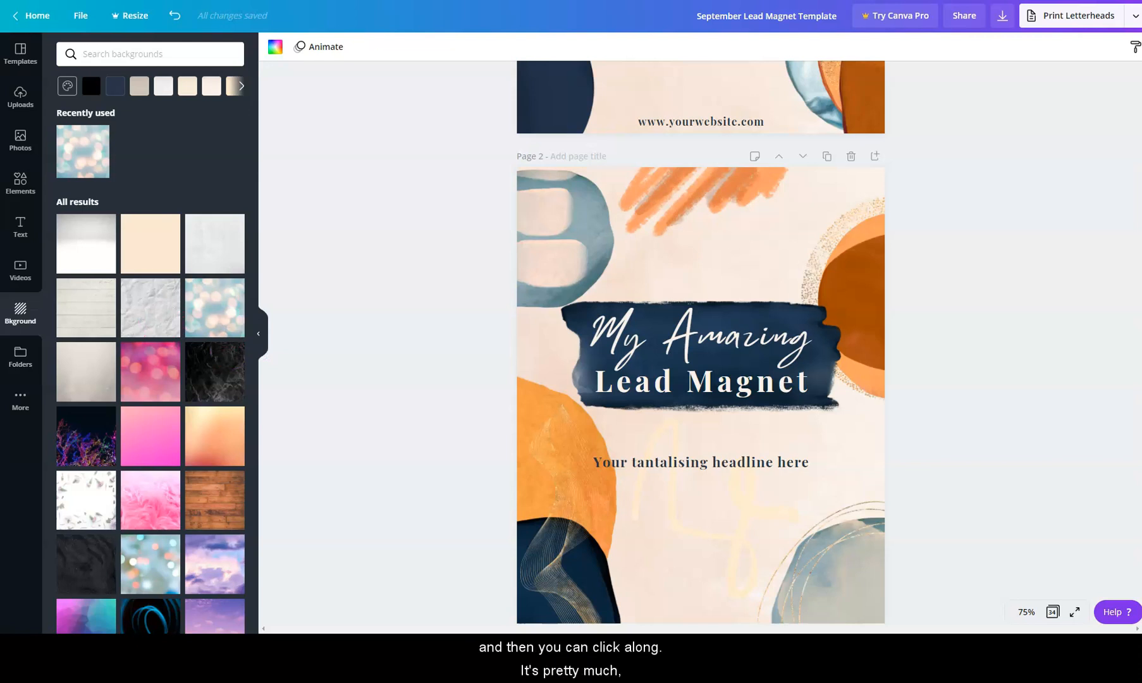
click(537, 237)
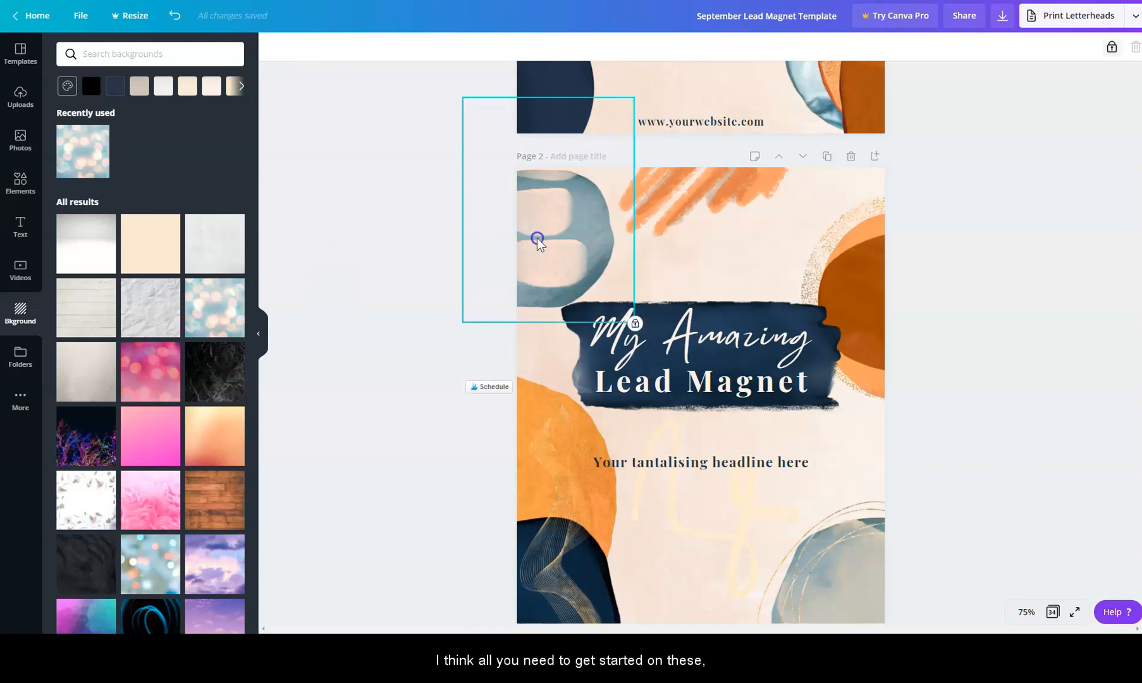
scroll(806, 293, down, 2)
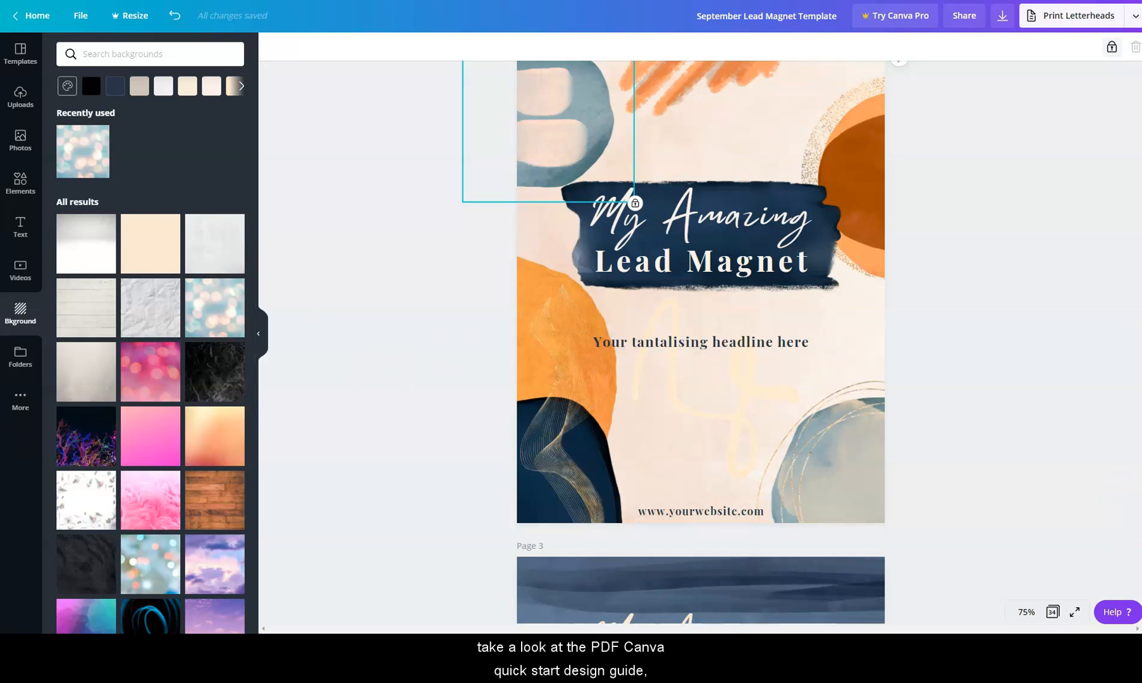
click(1112, 615)
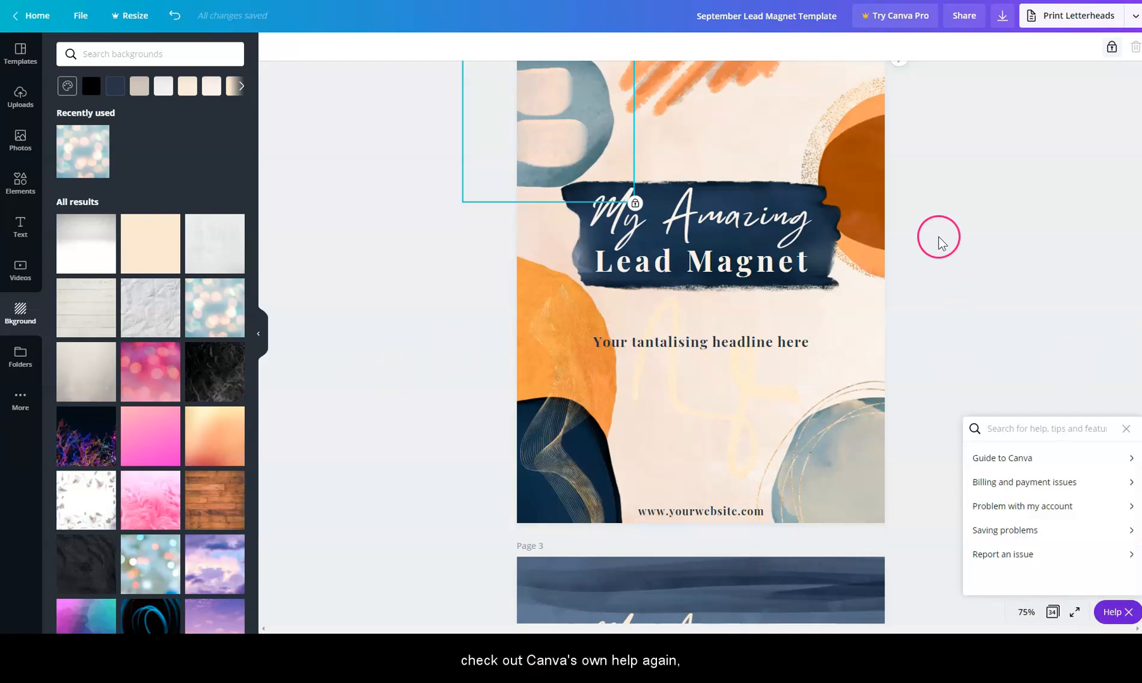
click(447, 286)
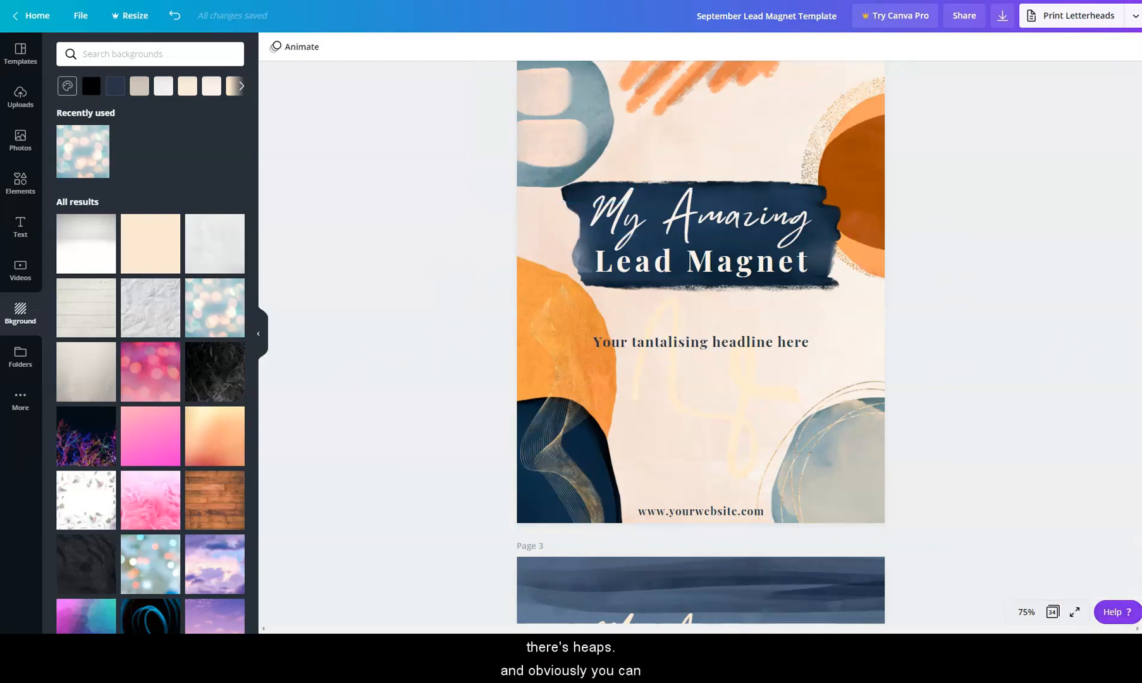